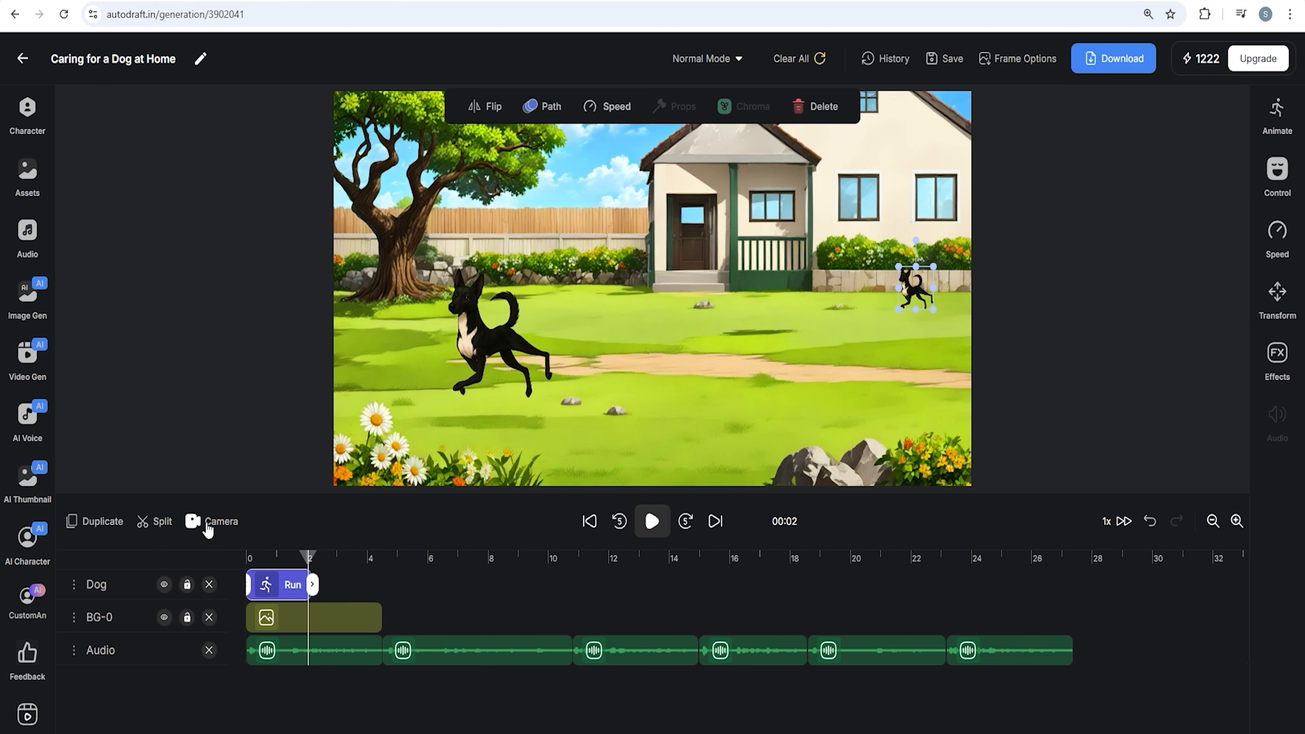
Split the dog's Run clip at 2 seconds and set the second part's animation to Jumping
{"action": "left_click", "coordinate": [163, 534]}
{"action": "left_click", "coordinate": [313, 585]}
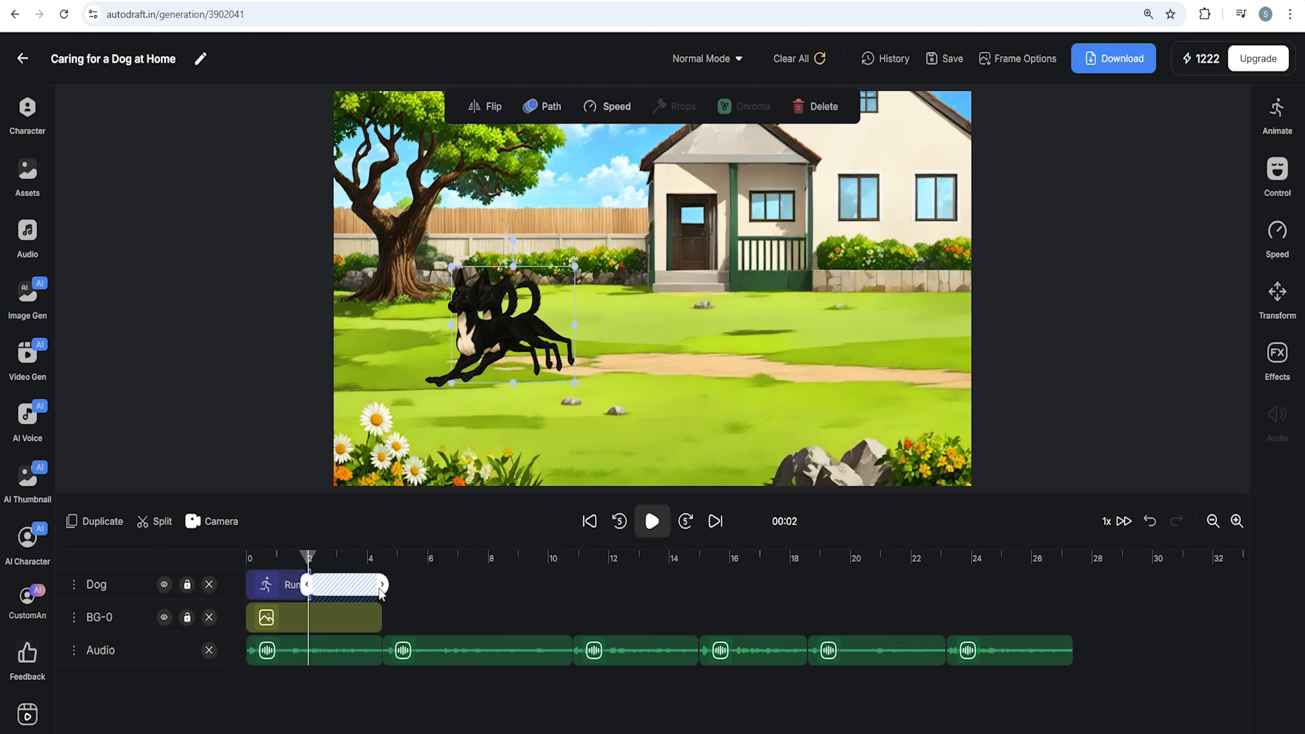
{"action": "left_click", "coordinate": [1275, 124]}
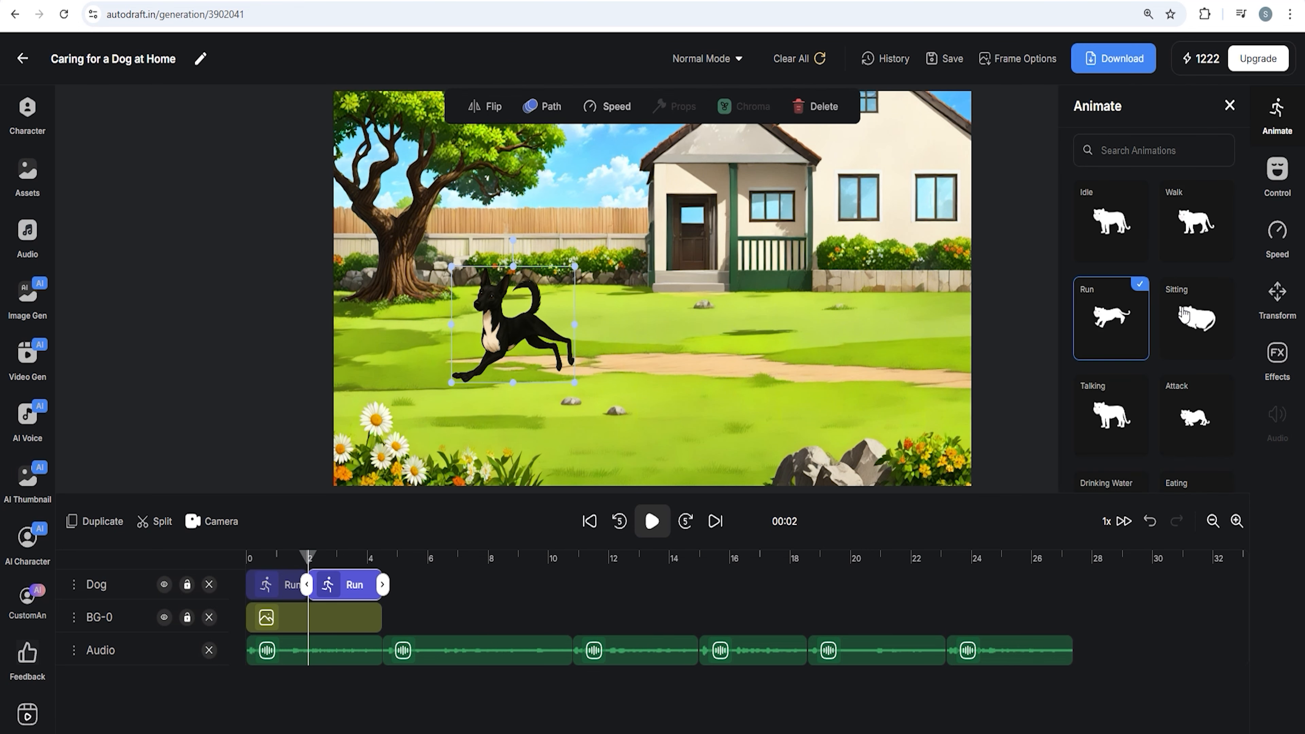
{"action": "scroll", "coordinate": [1162, 309], "scroll_direction": "down", "scroll_amount": 5}
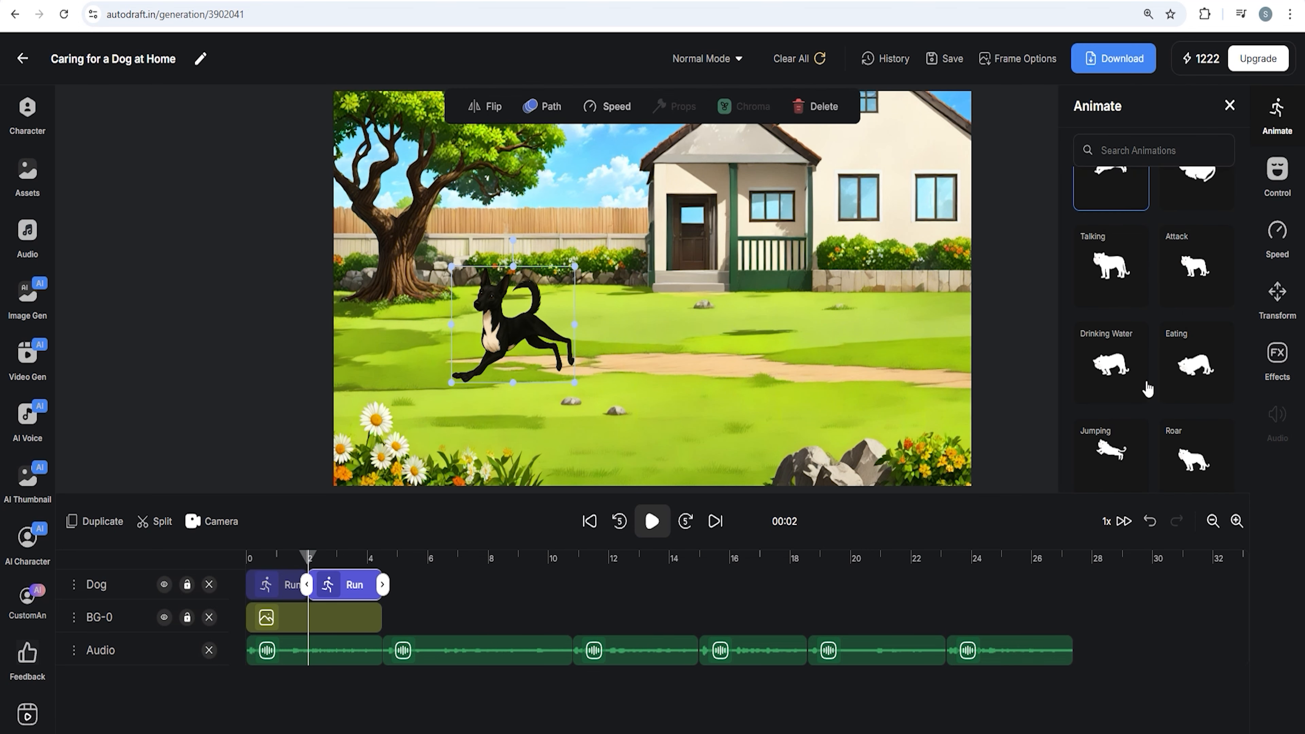
{"action": "left_click", "coordinate": [1111, 458]}
Scrub through the Jumping part, then delete that dog clip
{"action": "left_click", "coordinate": [266, 561]}
{"action": "left_click_drag", "start_coordinate": [267, 563], "coordinate": [302, 562]}
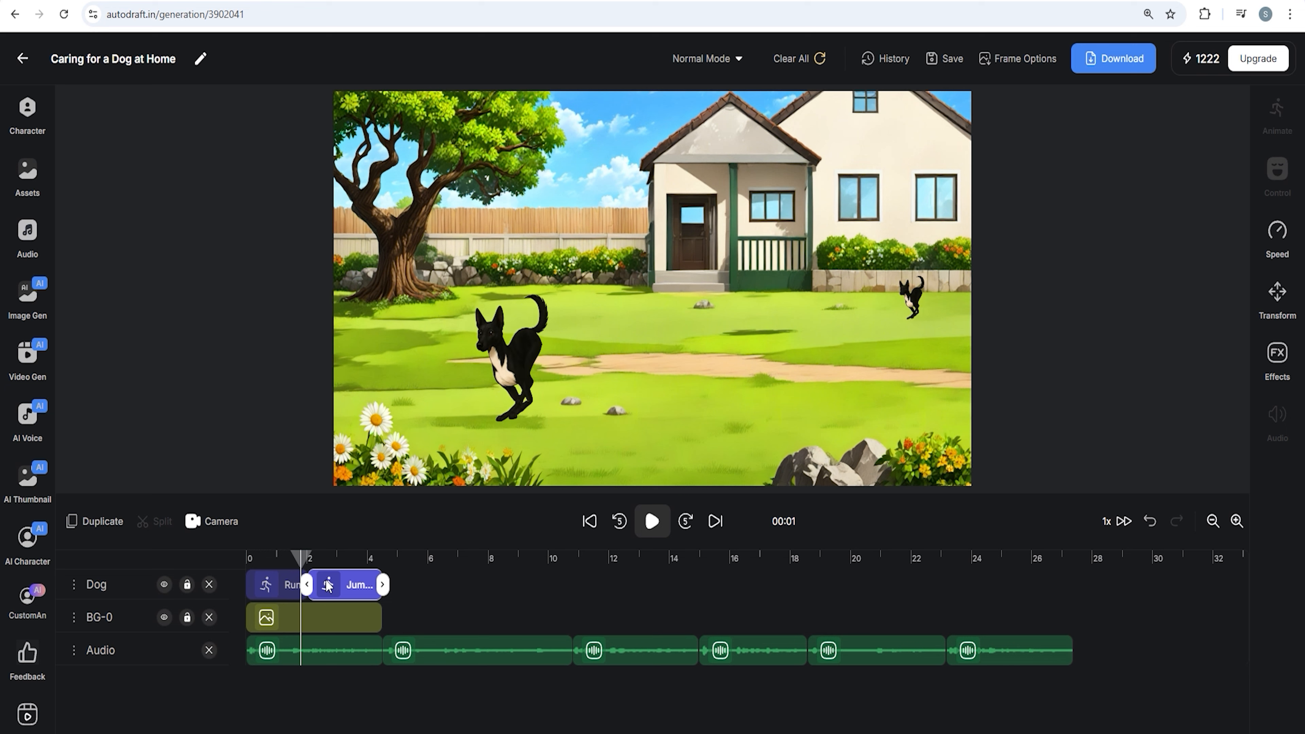
{"action": "left_click", "coordinate": [359, 584]}
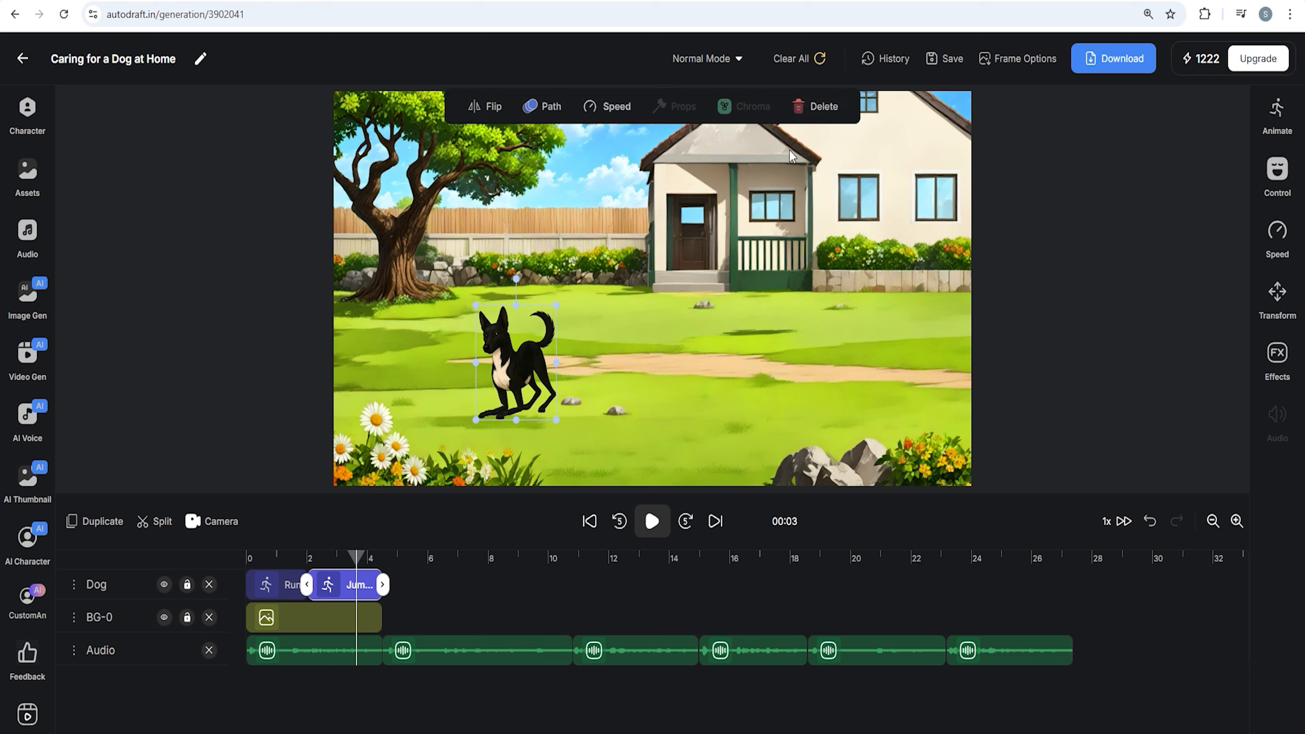
{"action": "left_click", "coordinate": [823, 106]}
Move the dog toward the centre of the lawn and split its Run clip just before 2 seconds
{"action": "left_click", "coordinate": [307, 561]}
{"action": "left_click_drag", "start_coordinate": [510, 356], "coordinate": [637, 368]}
{"action": "left_click_drag", "start_coordinate": [910, 302], "coordinate": [920, 302]}
{"action": "left_click", "coordinate": [162, 522]}
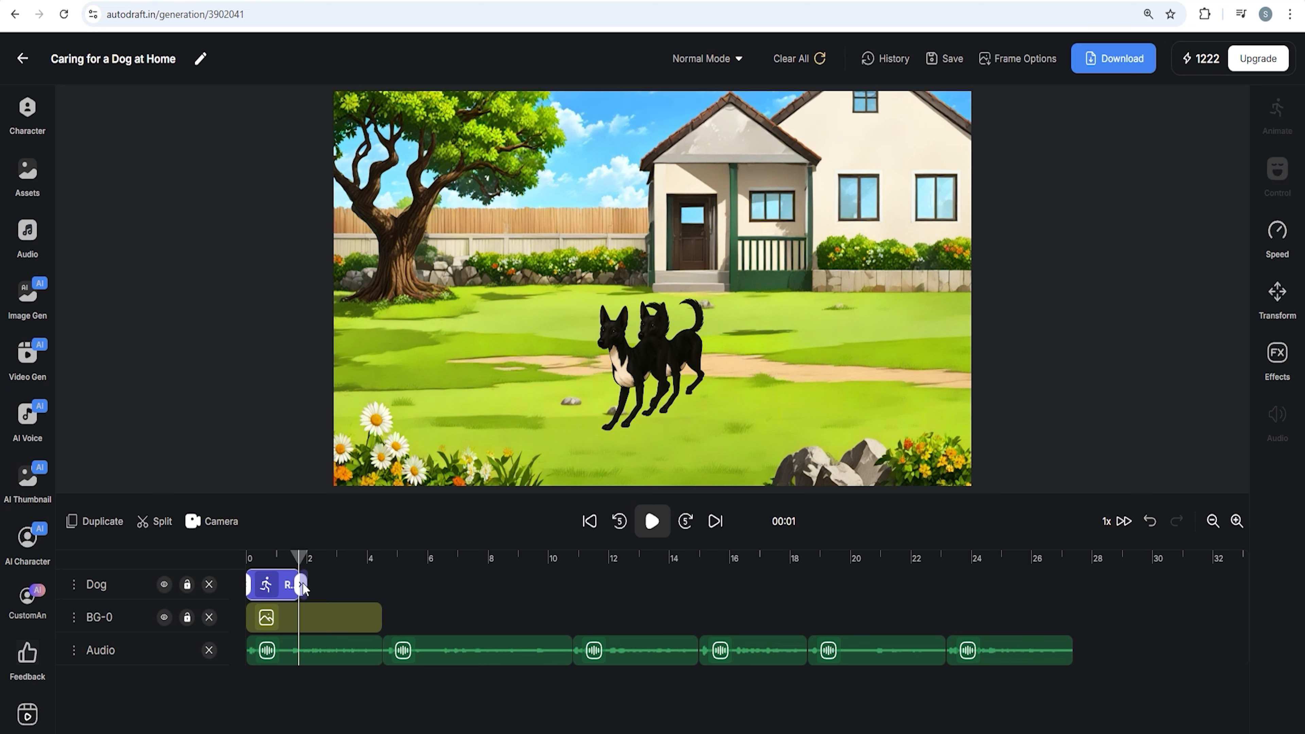
Set the second dog clip's animation to Jumping
{"action": "left_click", "coordinate": [348, 585]}
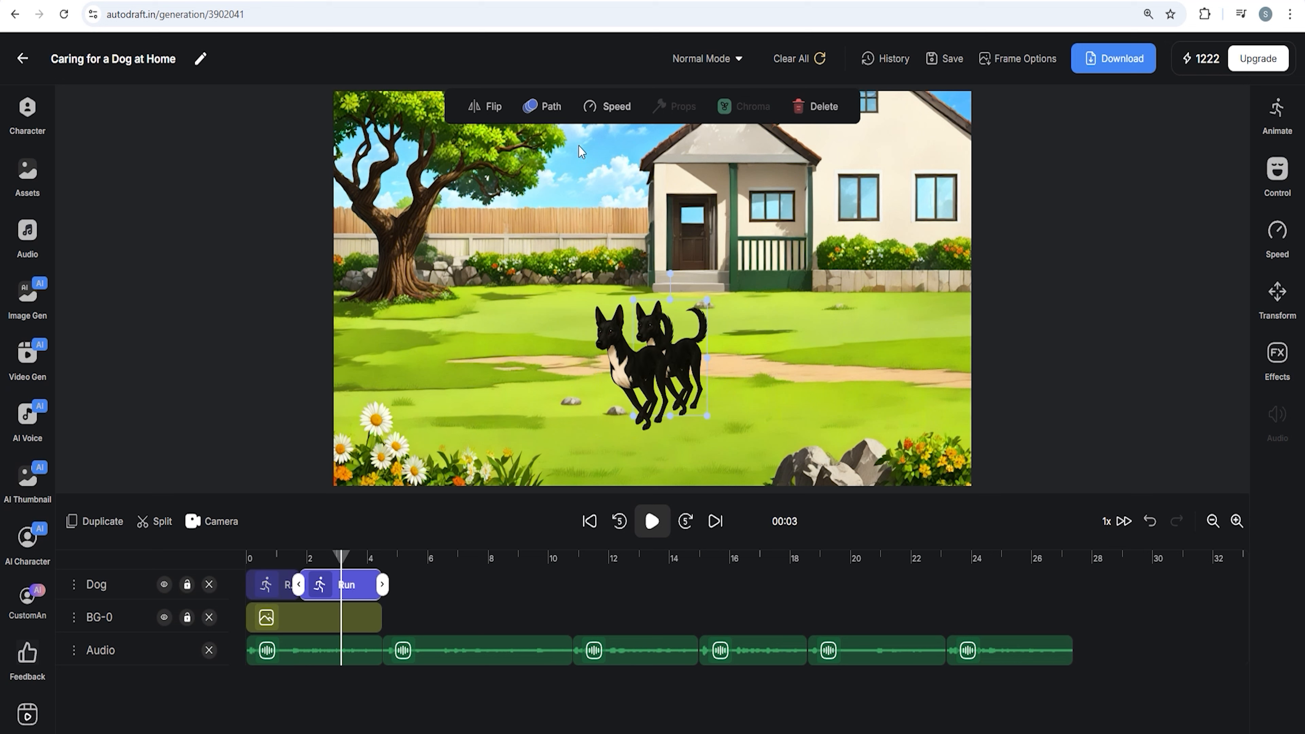
{"action": "left_click", "coordinate": [1278, 110]}
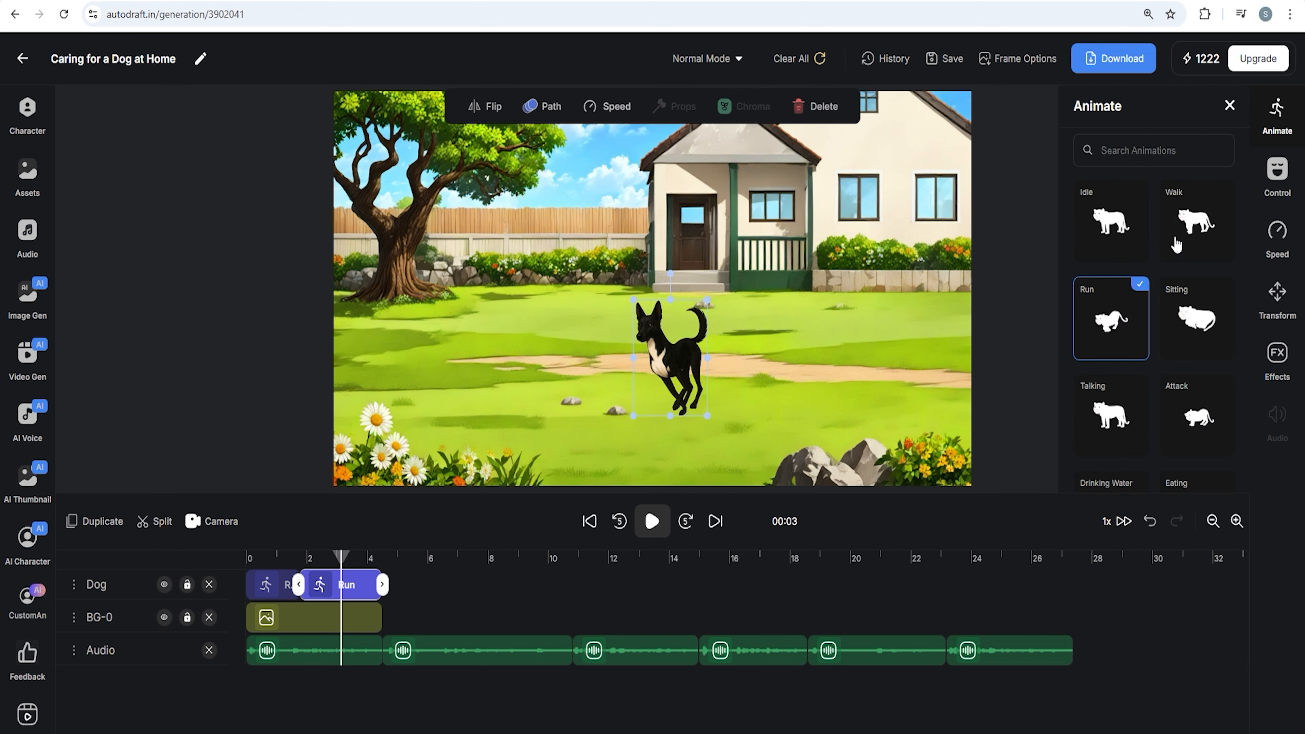
{"action": "scroll", "coordinate": [1133, 355], "scroll_direction": "down", "scroll_amount": 5}
{"action": "left_click", "coordinate": [1111, 368]}
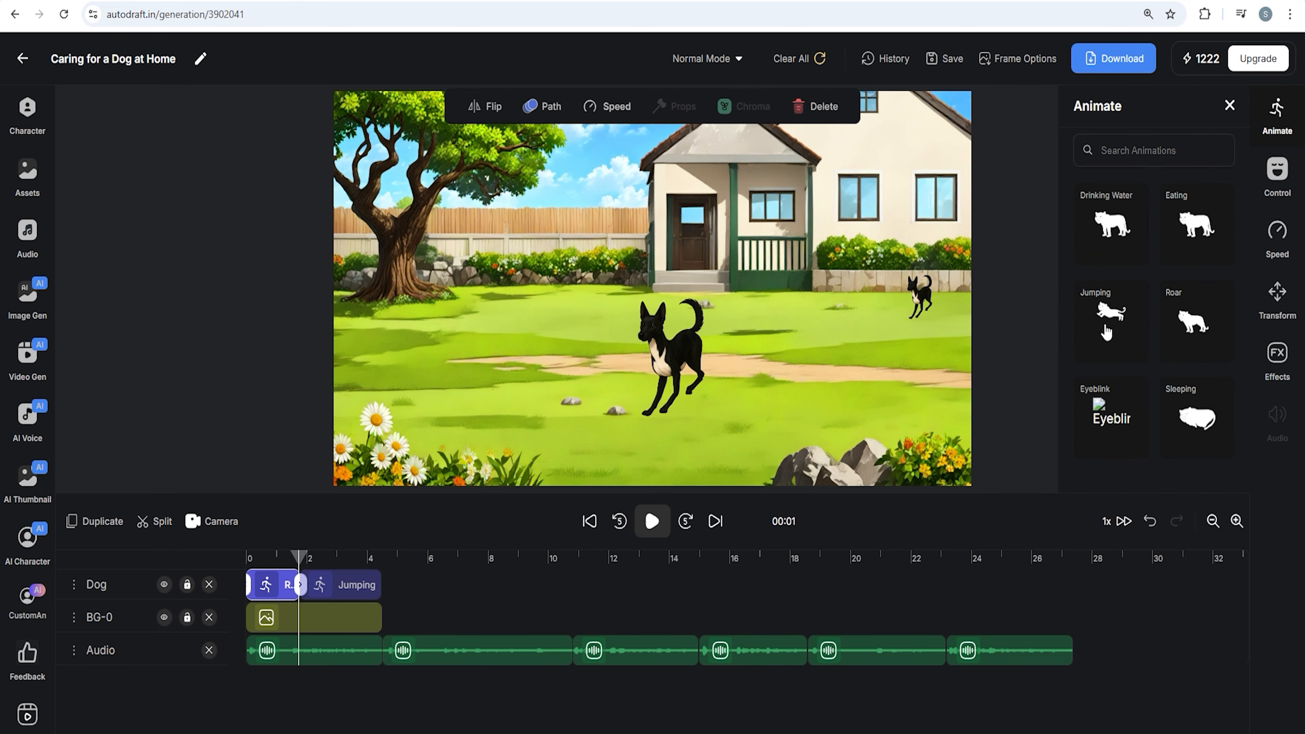
Add the generated dining-room interior image as a new background starting at 4 seconds
{"action": "left_click", "coordinate": [378, 571]}
{"action": "left_click", "coordinate": [383, 572]}
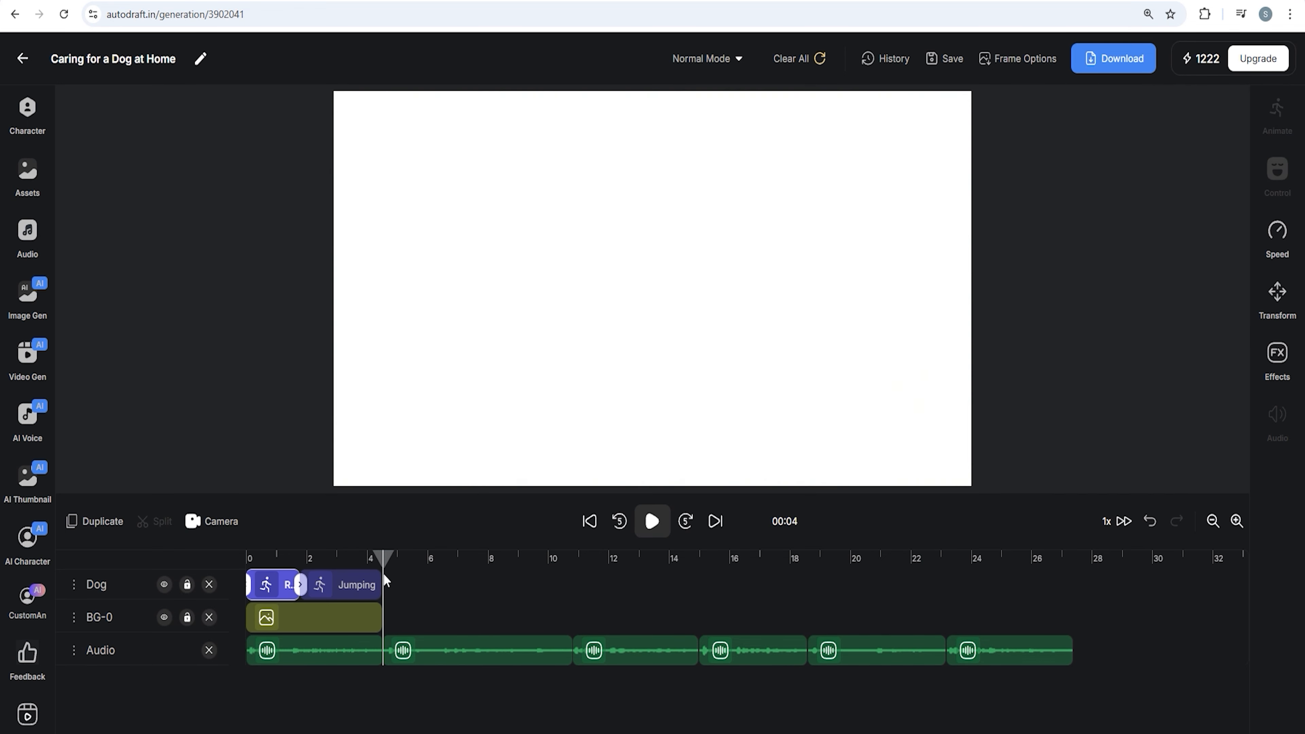
{"action": "left_click", "coordinate": [32, 297]}
{"action": "scroll", "coordinate": [258, 348], "scroll_direction": "down", "scroll_amount": 10}
{"action": "scroll", "coordinate": [195, 322], "scroll_direction": "up", "scroll_amount": 5}
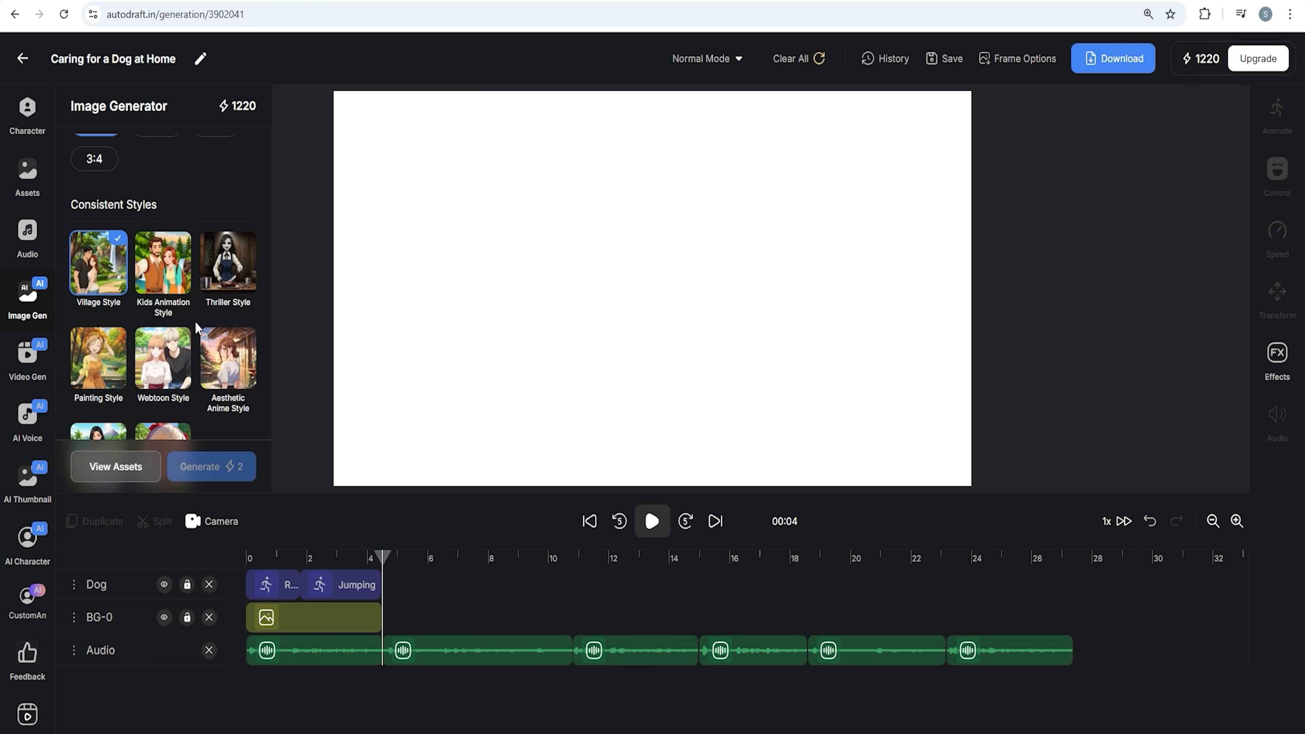
{"action": "scroll", "coordinate": [194, 321], "scroll_direction": "down", "scroll_amount": 5}
{"action": "left_click", "coordinate": [116, 339]}
{"action": "left_click", "coordinate": [761, 400]}
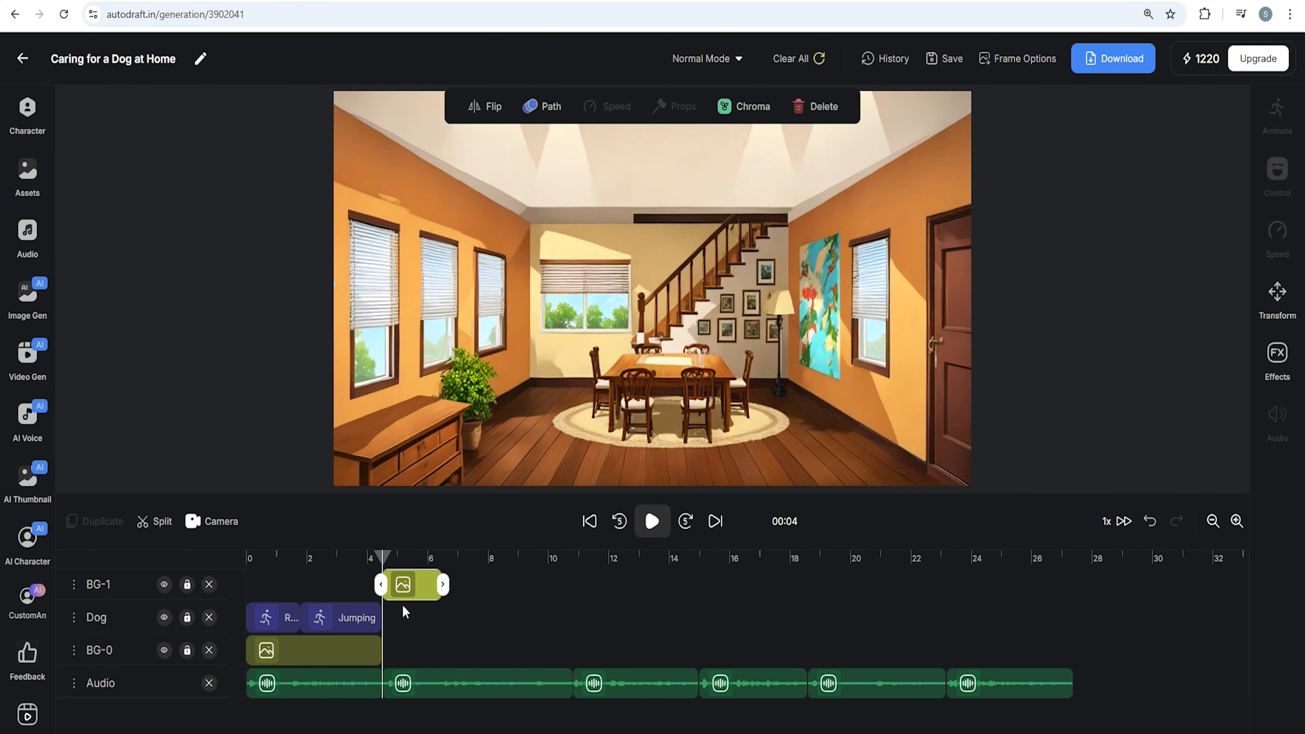
Move the dining-room background layer below Dog and extend its clip to about 11 seconds
{"action": "left_click_drag", "start_coordinate": [123, 597], "coordinate": [124, 637]}
{"action": "left_click_drag", "start_coordinate": [443, 618], "coordinate": [579, 617]}
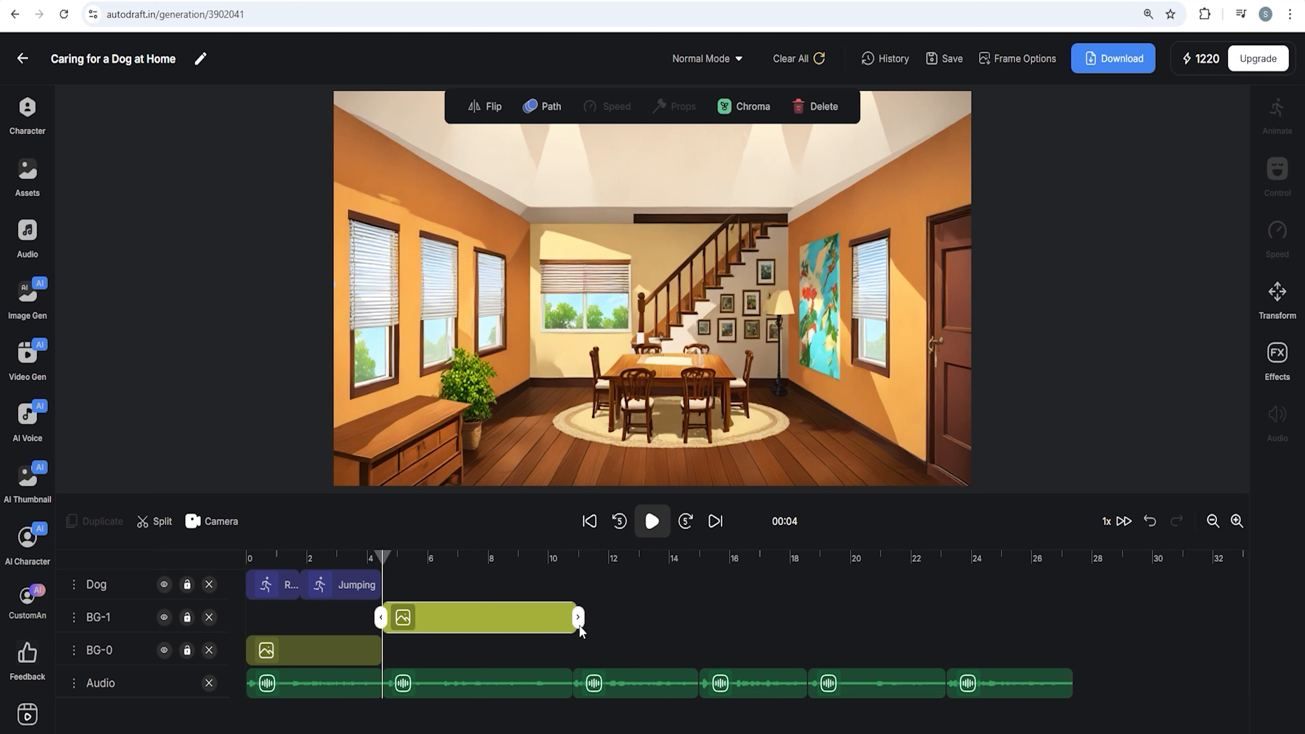
Place the dog-supplies asset on the dining table, move its layer below Dog, extend it to about 11 seconds and lock it
{"action": "left_click", "coordinate": [27, 179]}
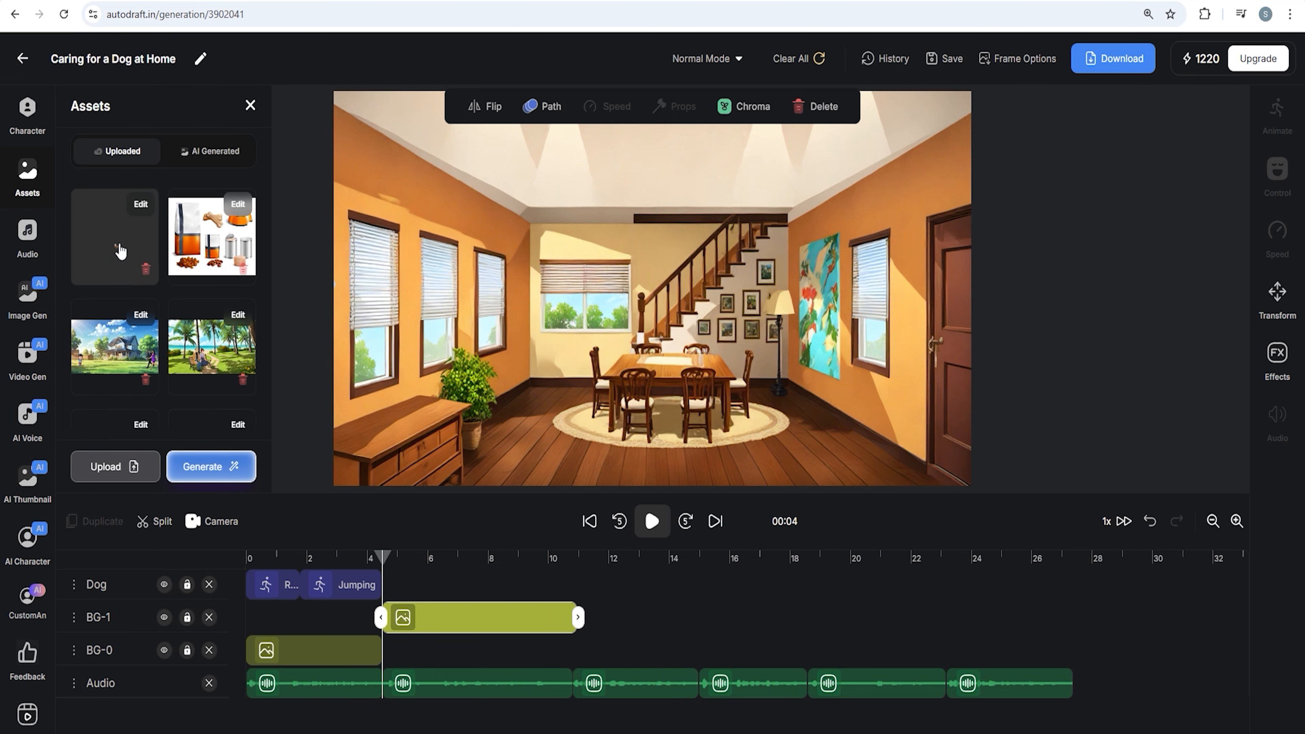
{"action": "left_click_drag", "start_coordinate": [121, 252], "coordinate": [675, 358]}
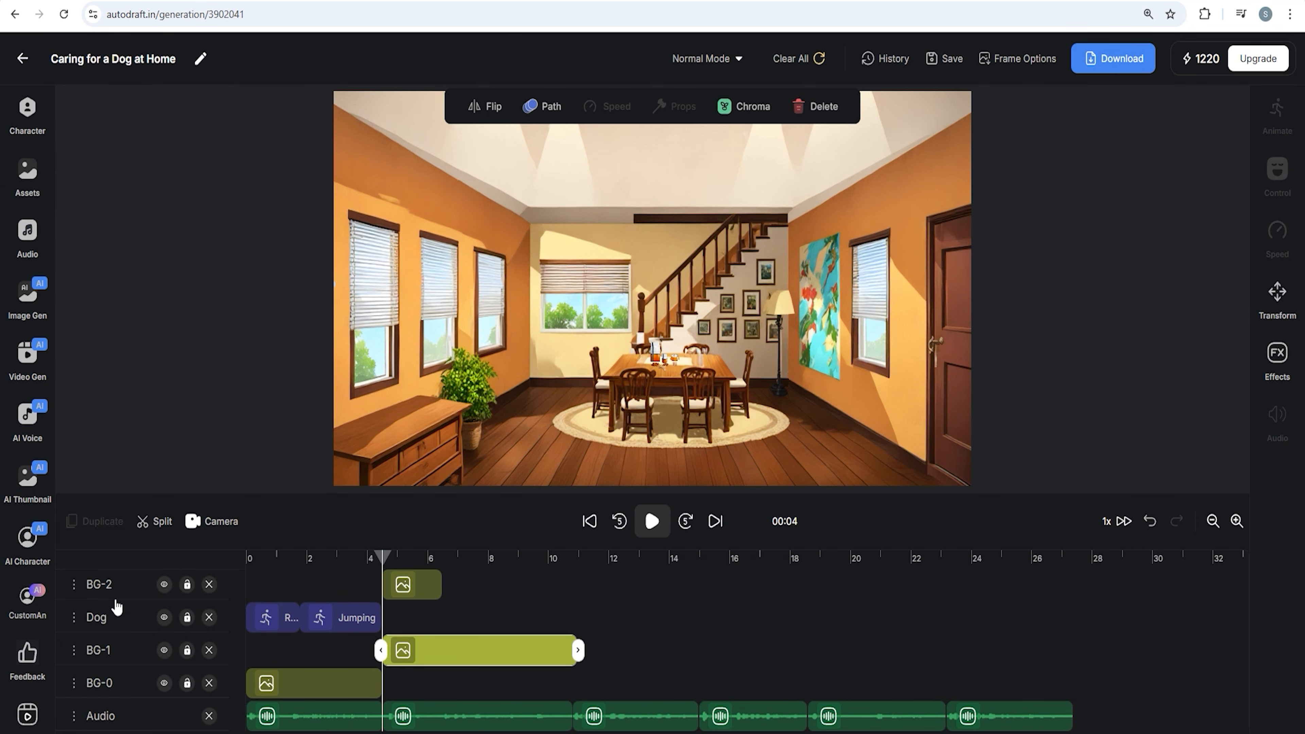
{"action": "left_click_drag", "start_coordinate": [117, 607], "coordinate": [124, 586]}
{"action": "left_click_drag", "start_coordinate": [442, 617], "coordinate": [587, 619]}
{"action": "left_click", "coordinate": [186, 617]}
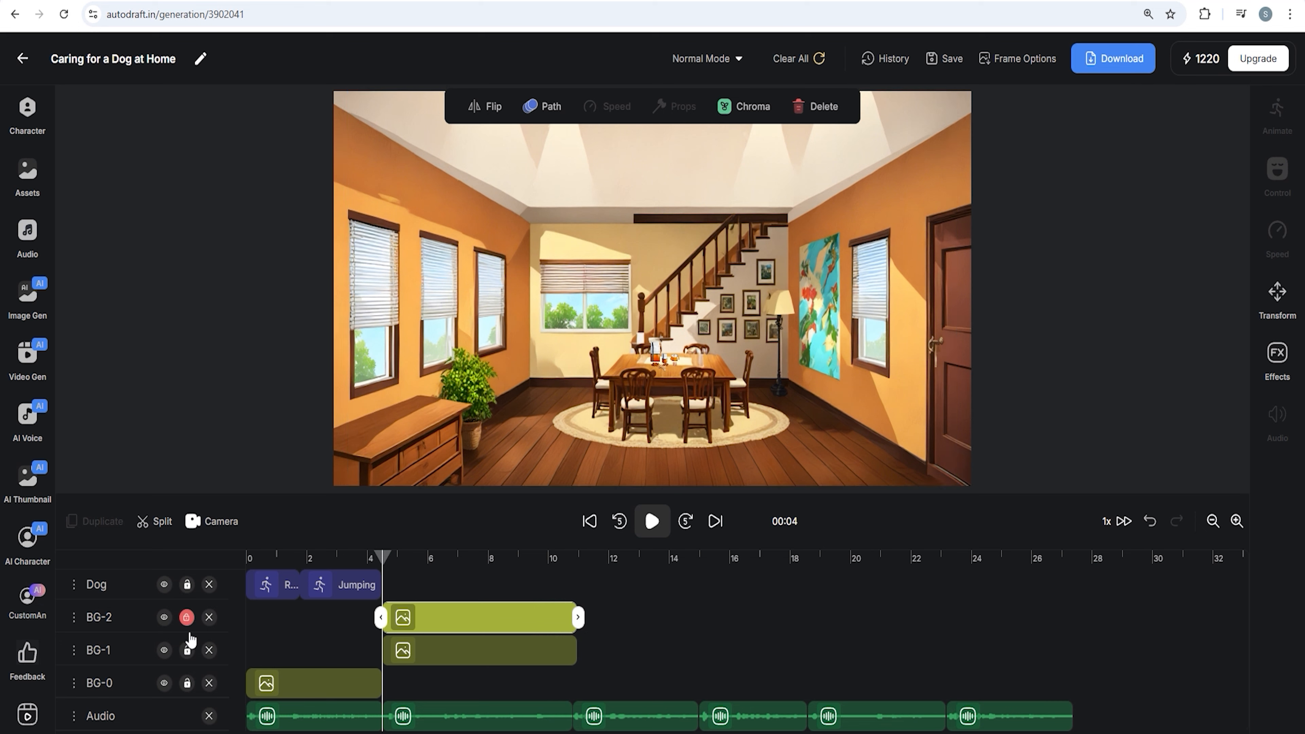
Add the Western Girl character in a yellow top to the dining-room scene
{"action": "left_click", "coordinate": [28, 126]}
{"action": "left_click", "coordinate": [91, 169]}
{"action": "scroll", "coordinate": [155, 278], "scroll_direction": "down", "scroll_amount": 10}
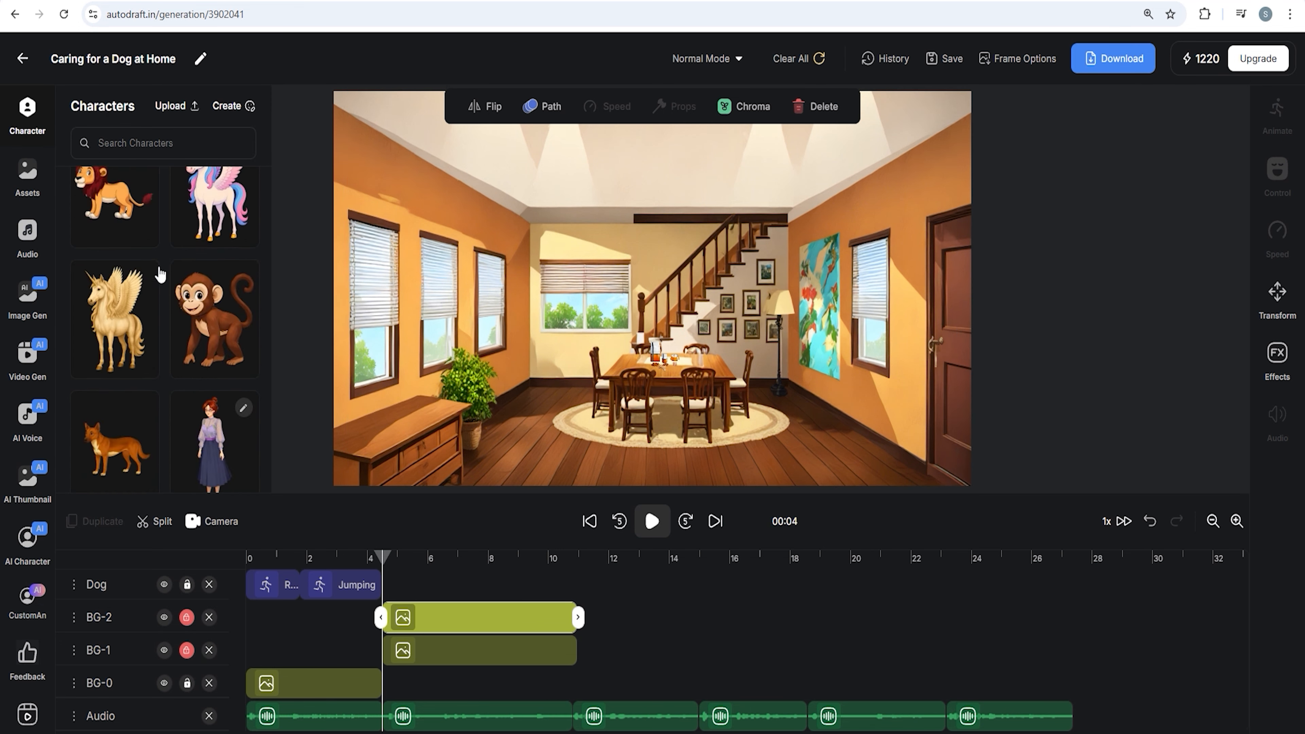
{"action": "scroll", "coordinate": [154, 282], "scroll_direction": "up", "scroll_amount": 10}
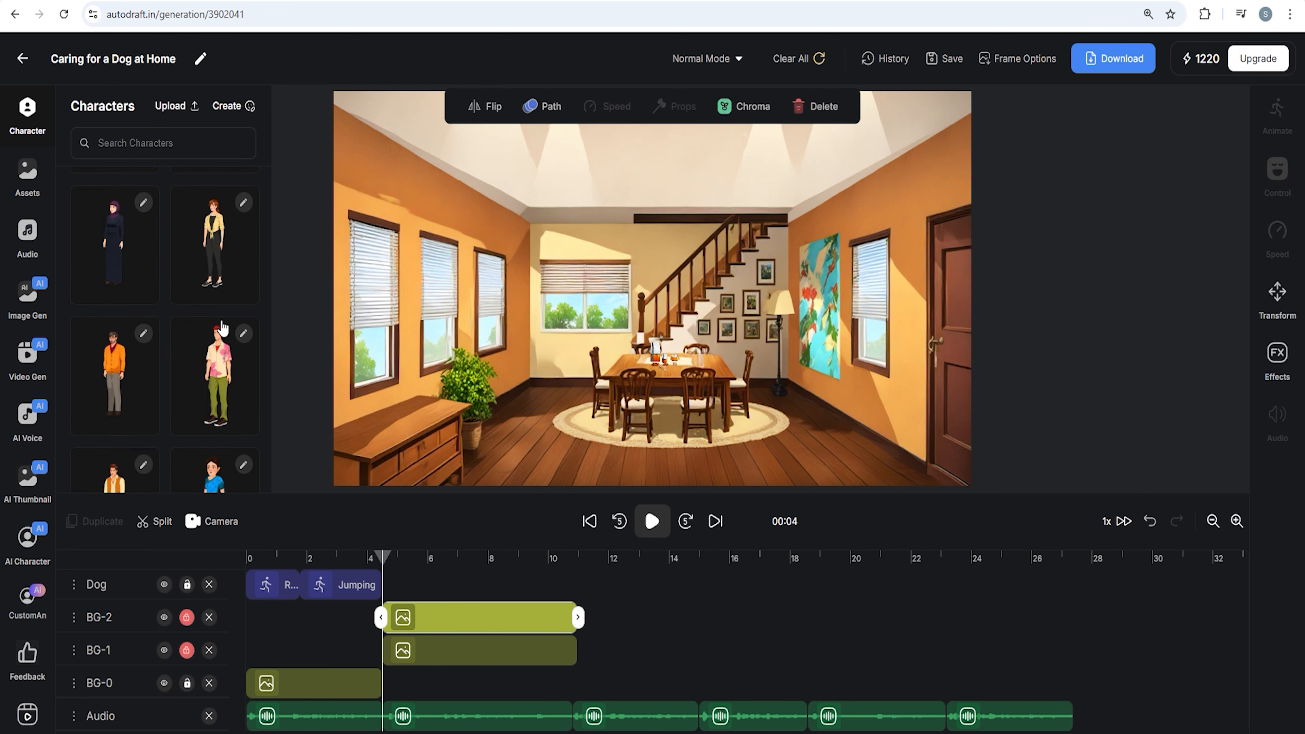
{"action": "left_click", "coordinate": [218, 254]}
{"action": "left_click", "coordinate": [137, 364]}
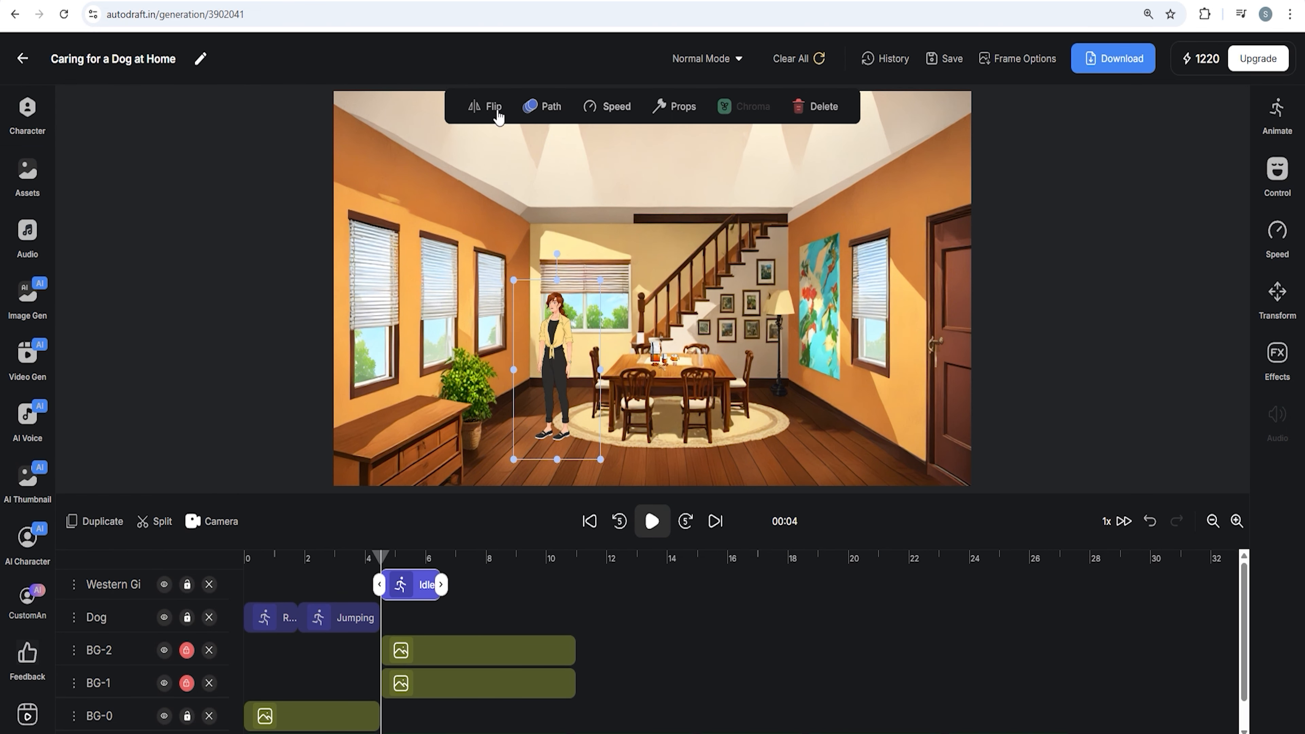
Extend the woman's Idle clip to about 11 seconds and apply her control settings
{"action": "mouse_move", "coordinate": [555, 370]}
{"action": "left_mouse_down"}
{"action": "mouse_move", "coordinate": [524, 380]}
{"action": "mouse_move", "coordinate": [567, 355]}
{"action": "left_mouse_up"}
{"action": "left_click_drag", "start_coordinate": [441, 585], "coordinate": [584, 589]}
{"action": "left_click", "coordinate": [1278, 177]}
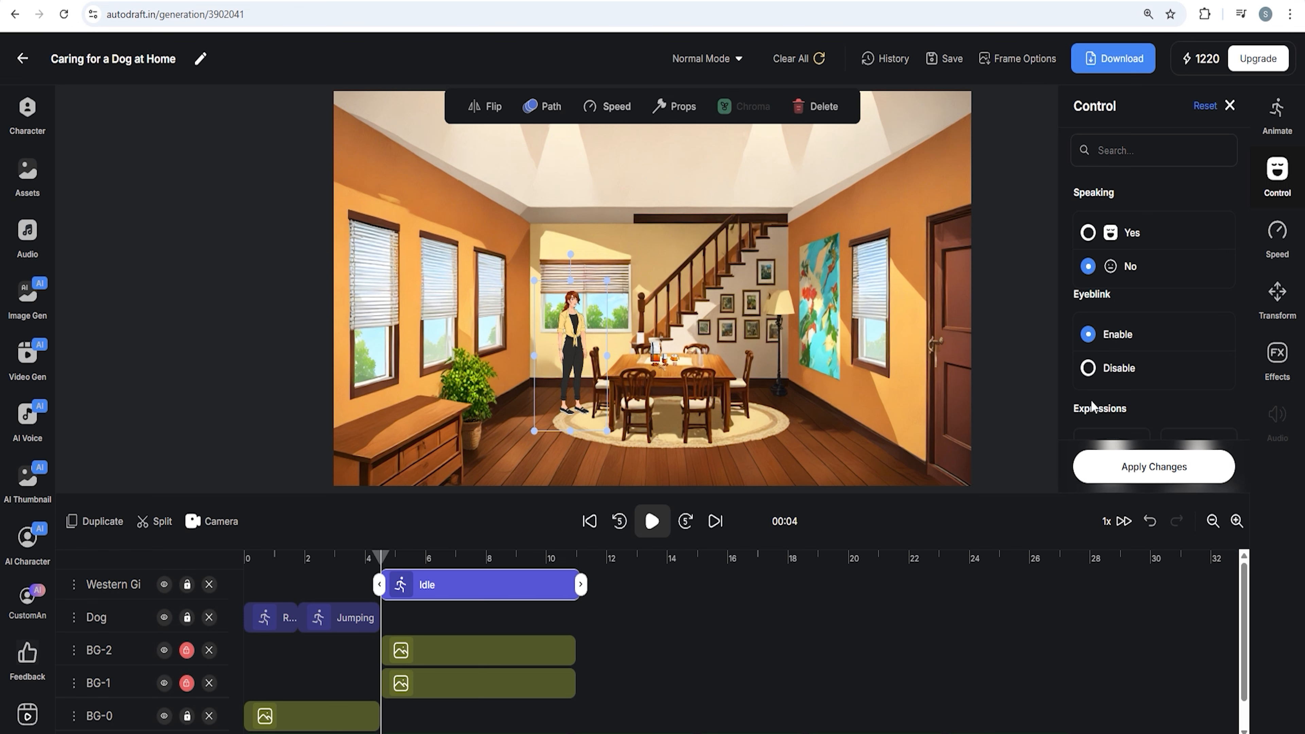
{"action": "left_click", "coordinate": [1157, 468]}
Extend the dog's Jumping clip to about 11 seconds and split it at 4 seconds
{"action": "left_click", "coordinate": [360, 618]}
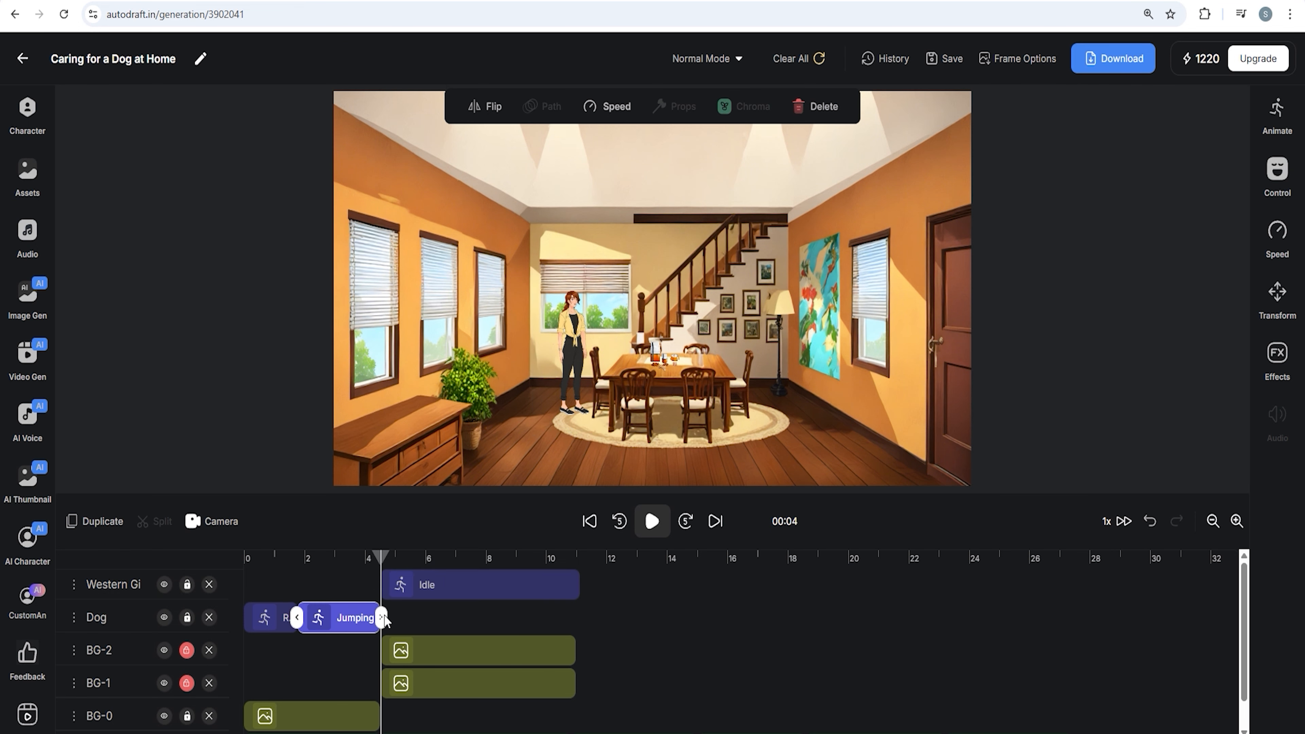
{"action": "left_click_drag", "start_coordinate": [381, 618], "coordinate": [580, 622]}
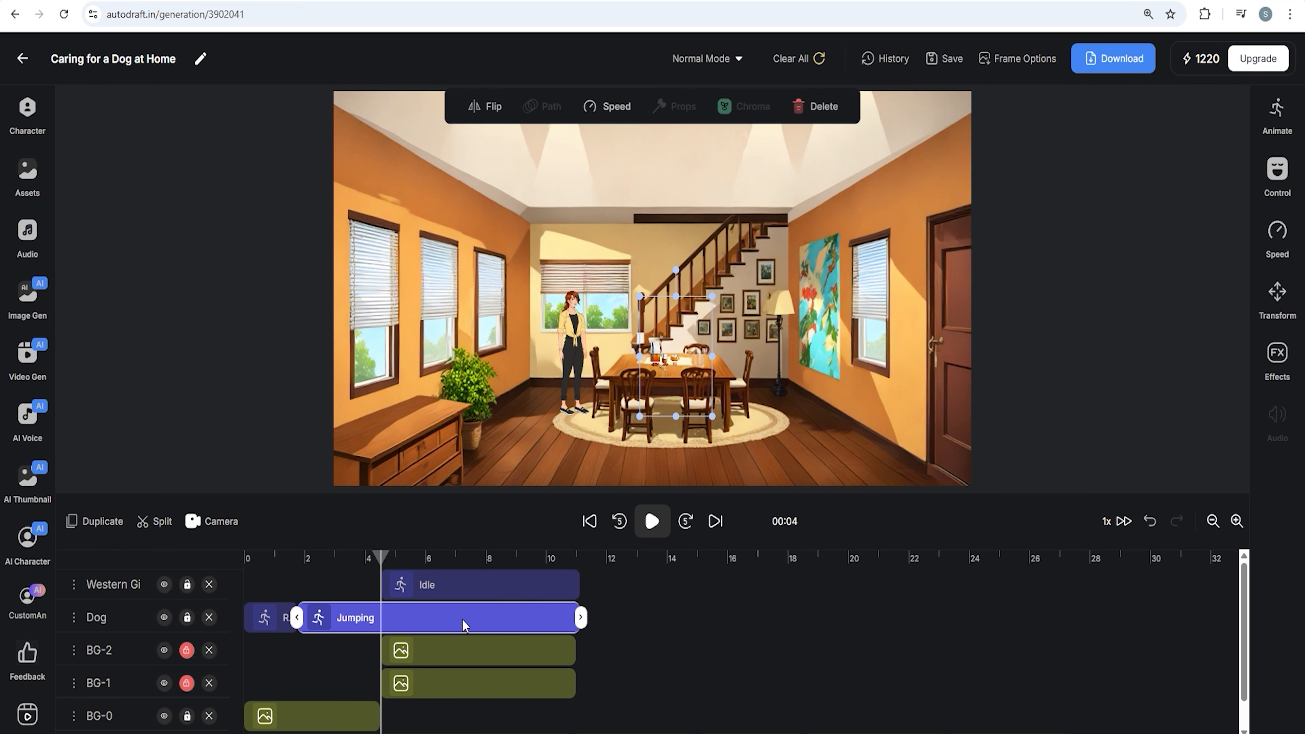
{"action": "left_click", "coordinate": [161, 522]}
Move the dog onto the floor to the right of the dining table
{"action": "left_click_drag", "start_coordinate": [676, 355], "coordinate": [772, 419]}
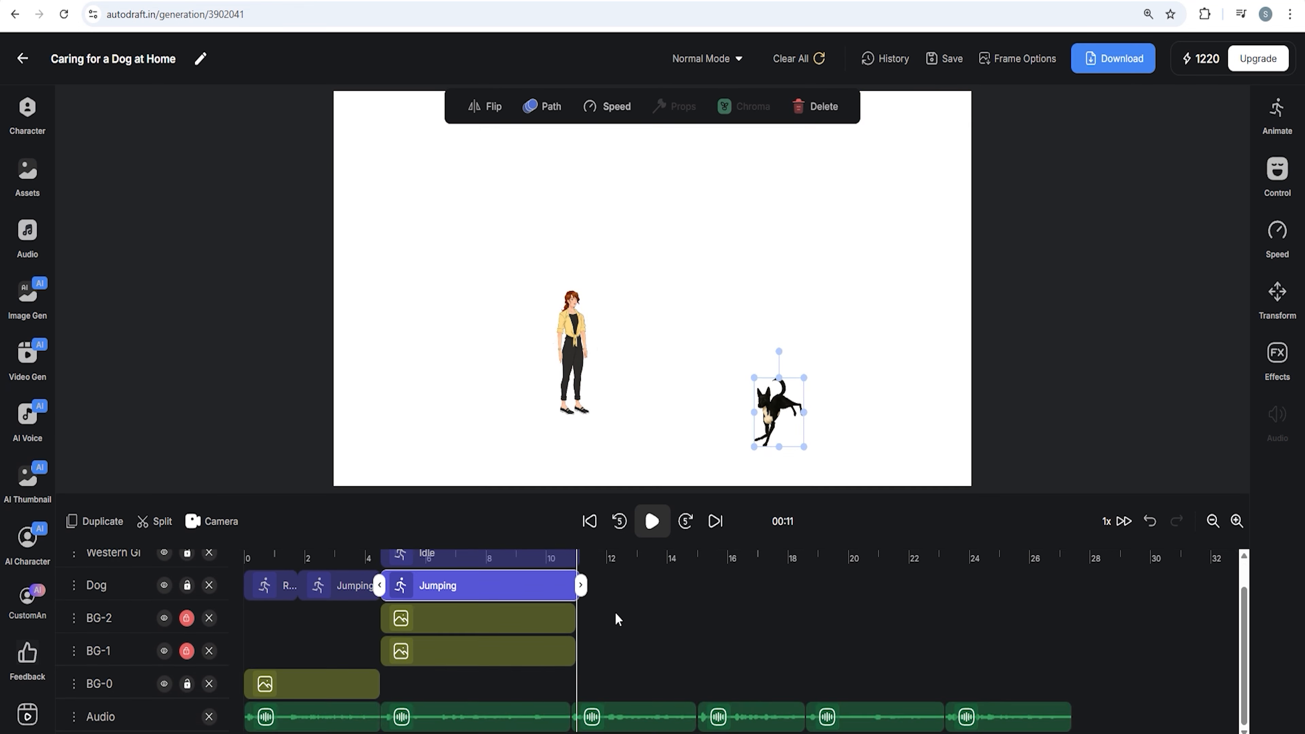
{"action": "left_click", "coordinate": [575, 655]}
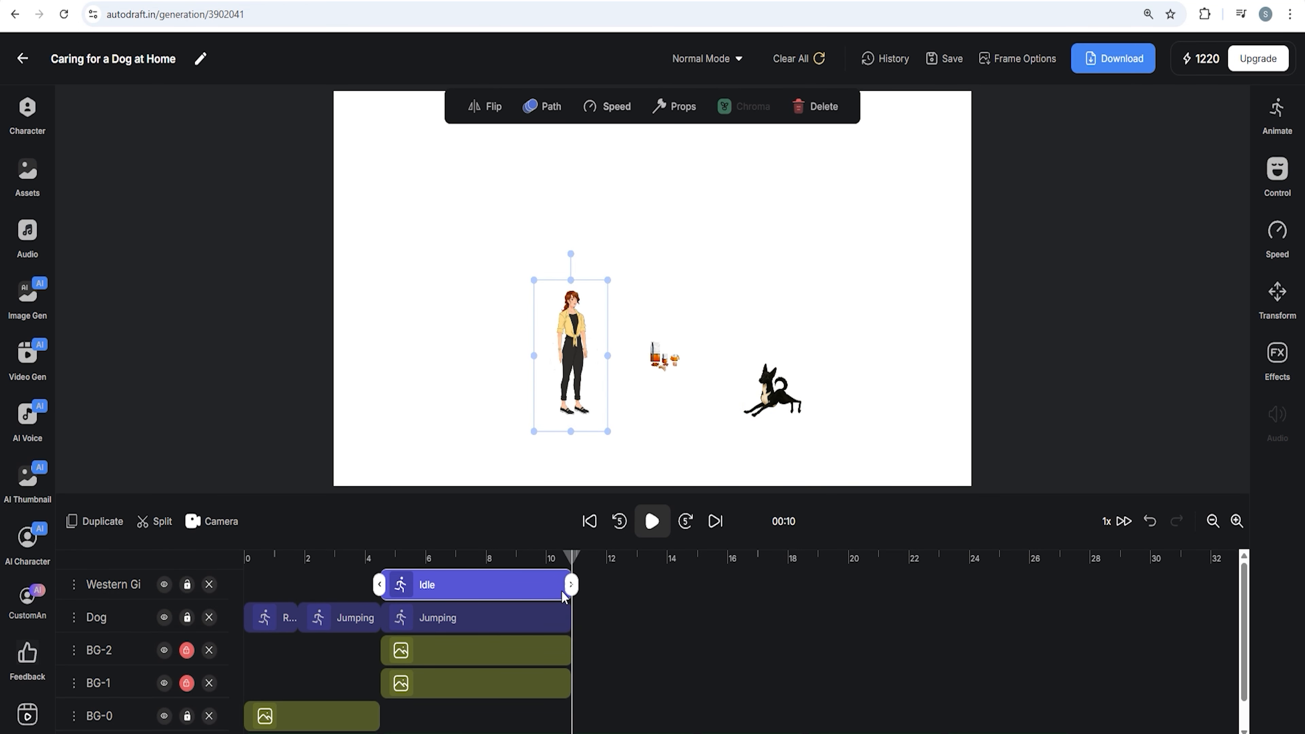
{"action": "left_click", "coordinate": [565, 651]}
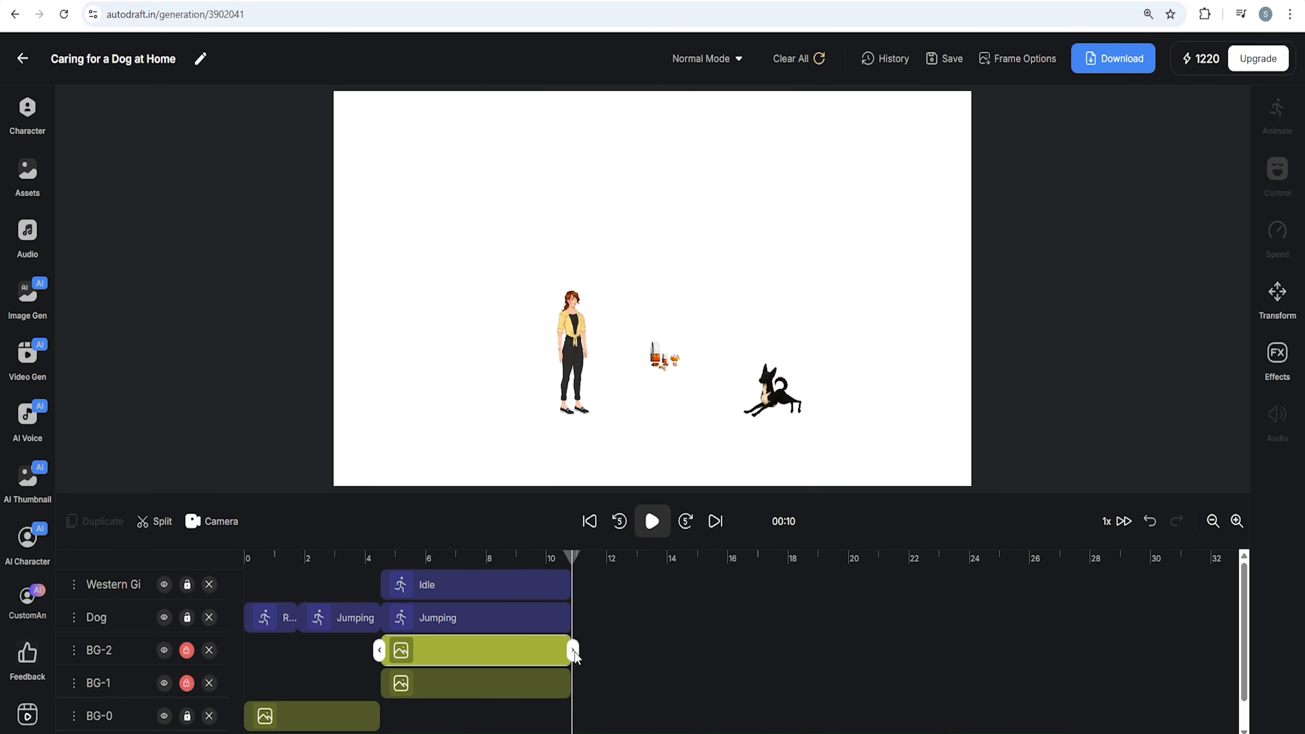
Add the generated park-with-benches image as a new background and save the project
{"action": "left_click", "coordinate": [26, 305]}
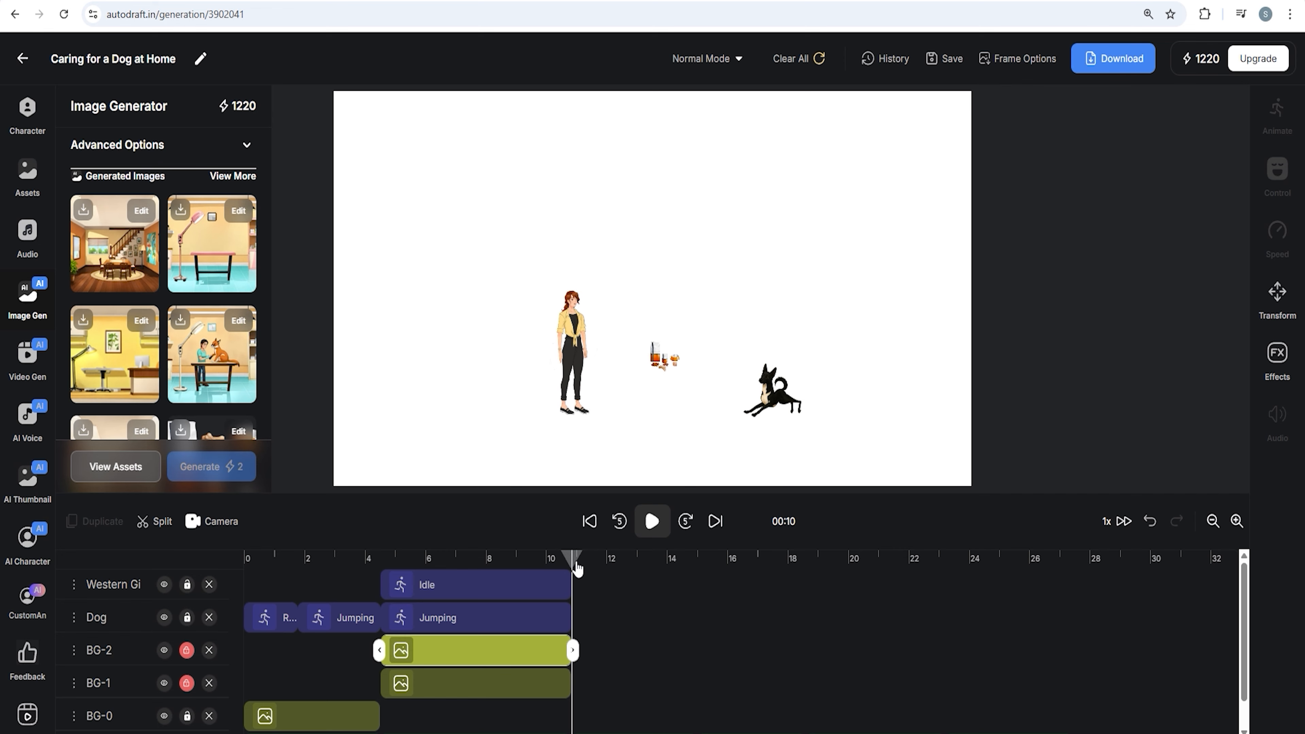
{"action": "left_click", "coordinate": [572, 689]}
{"action": "scroll", "coordinate": [200, 339], "scroll_direction": "down", "scroll_amount": 5}
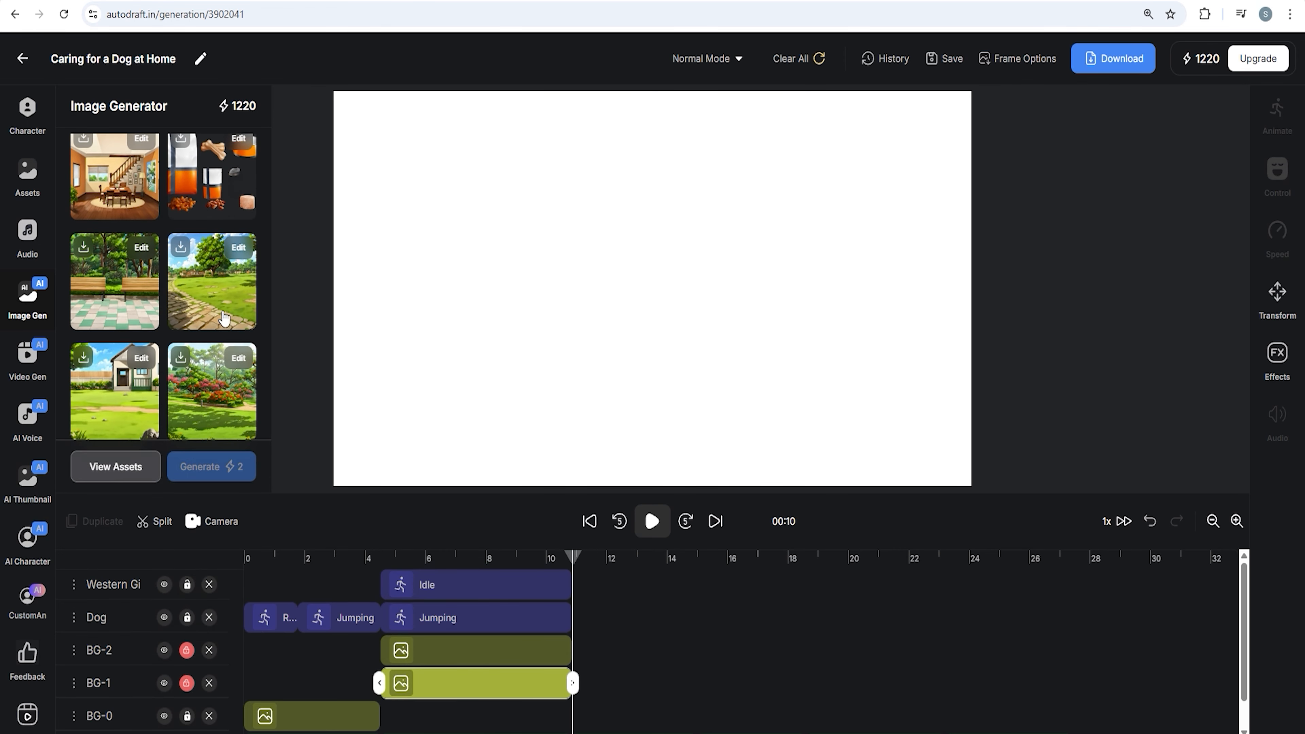
{"action": "left_click", "coordinate": [142, 294]}
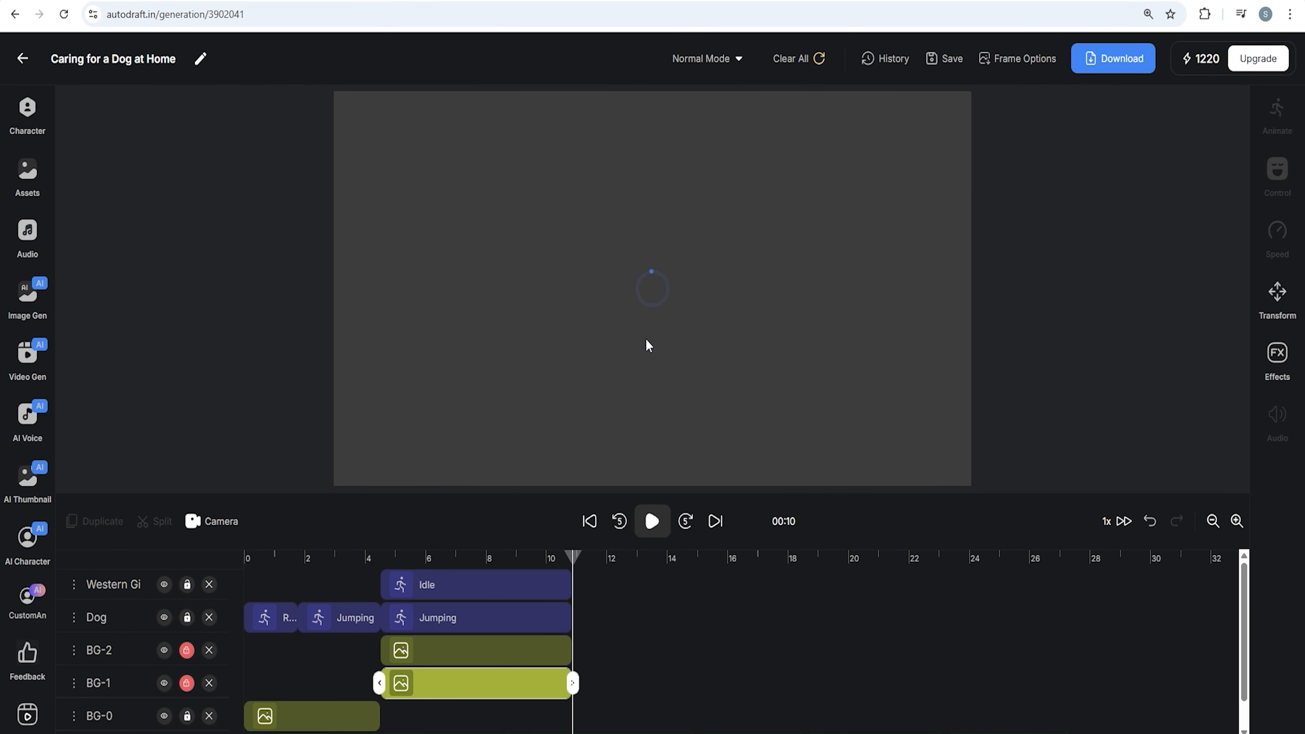
{"action": "left_click_drag", "start_coordinate": [774, 424], "coordinate": [774, 375]}
{"action": "left_click", "coordinate": [944, 58]}
Move the park background layer below Dog and set its clip to run from about 11 to 15 seconds
{"action": "left_click_drag", "start_coordinate": [634, 584], "coordinate": [779, 584]}
{"action": "left_click_drag", "start_coordinate": [128, 592], "coordinate": [123, 663]}
{"action": "left_click_drag", "start_coordinate": [780, 650], "coordinate": [698, 650]}
{"action": "left_click", "coordinate": [700, 561]}
{"action": "left_click_drag", "start_coordinate": [701, 560], "coordinate": [699, 560]}
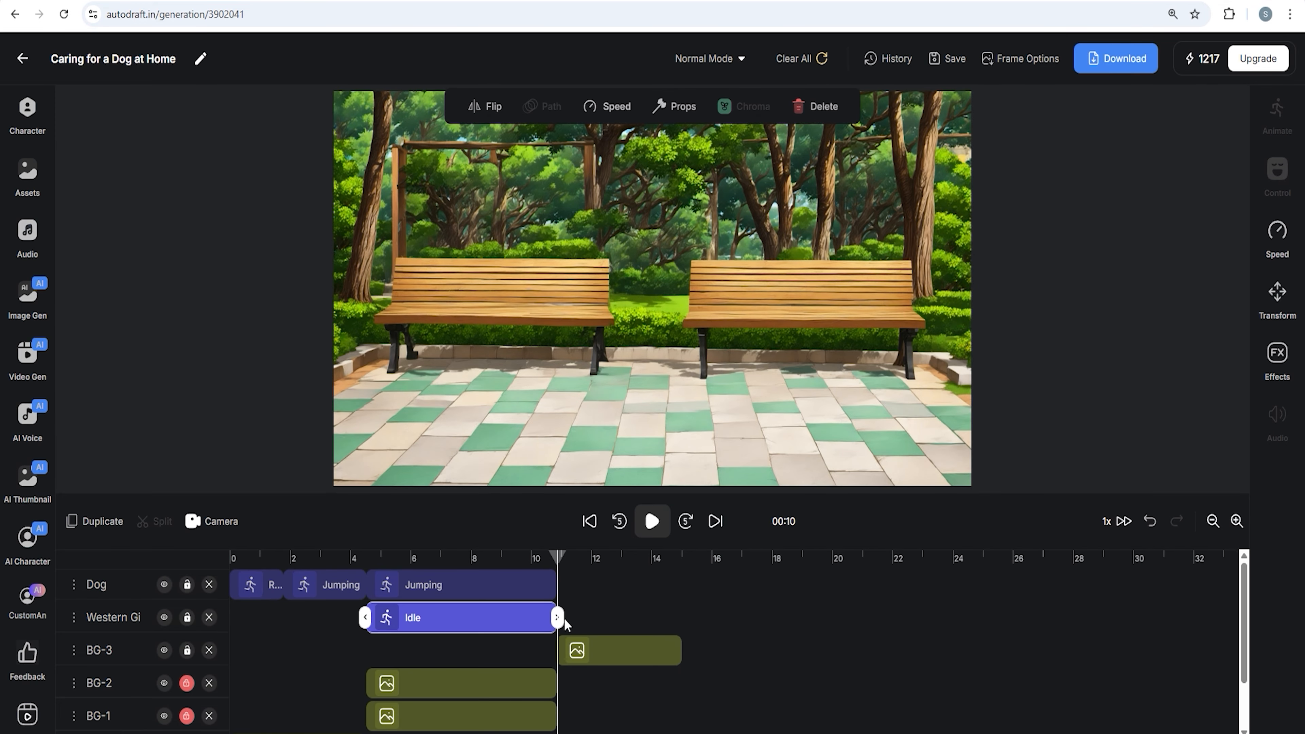
Extend the woman's Idle clip to about 15 seconds and split it at about 11 seconds
{"action": "left_click_drag", "start_coordinate": [558, 618], "coordinate": [683, 619]}
{"action": "left_click", "coordinate": [560, 563]}
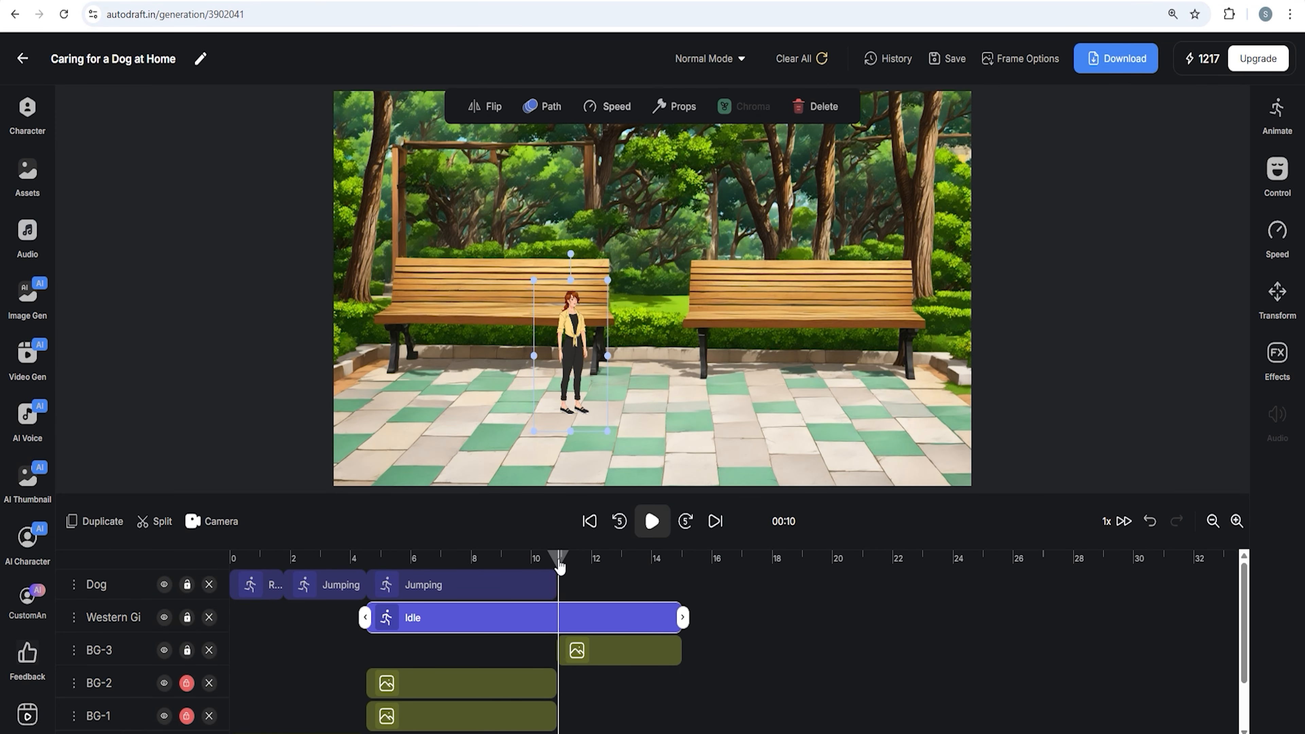
{"action": "left_click", "coordinate": [163, 534]}
Enlarge the woman and move her to the left foreground of the park scene
{"action": "left_click", "coordinate": [628, 617]}
{"action": "left_click_drag", "start_coordinate": [535, 281], "coordinate": [443, 96]}
{"action": "left_click_drag", "start_coordinate": [524, 291], "coordinate": [392, 375]}
{"action": "left_click_drag", "start_coordinate": [475, 179], "coordinate": [483, 158]}
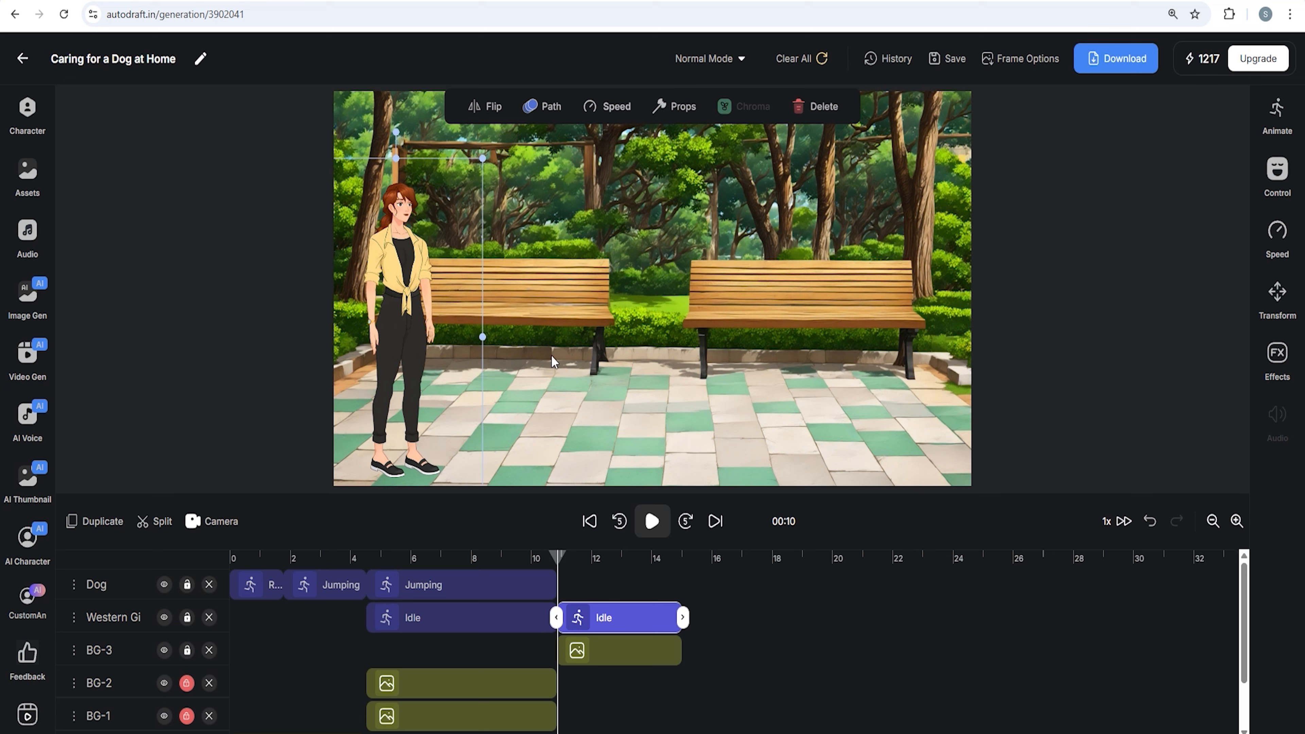
Extend the dog's Jumping clip to about 15 seconds and split it at about 11 seconds
{"action": "left_click", "coordinate": [628, 397]}
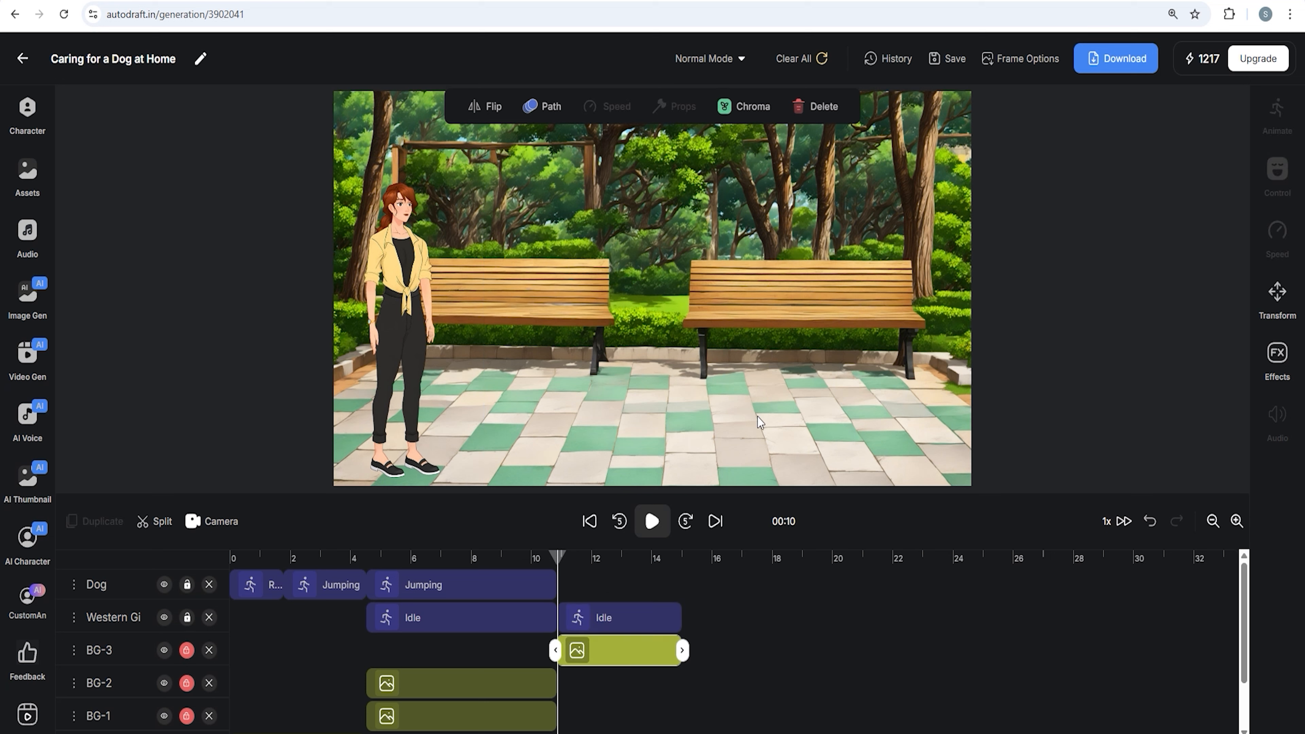
{"action": "left_click", "coordinate": [589, 621]}
{"action": "left_click", "coordinate": [539, 584]}
{"action": "left_click_drag", "start_coordinate": [558, 584], "coordinate": [673, 593]}
{"action": "left_click", "coordinate": [156, 522]}
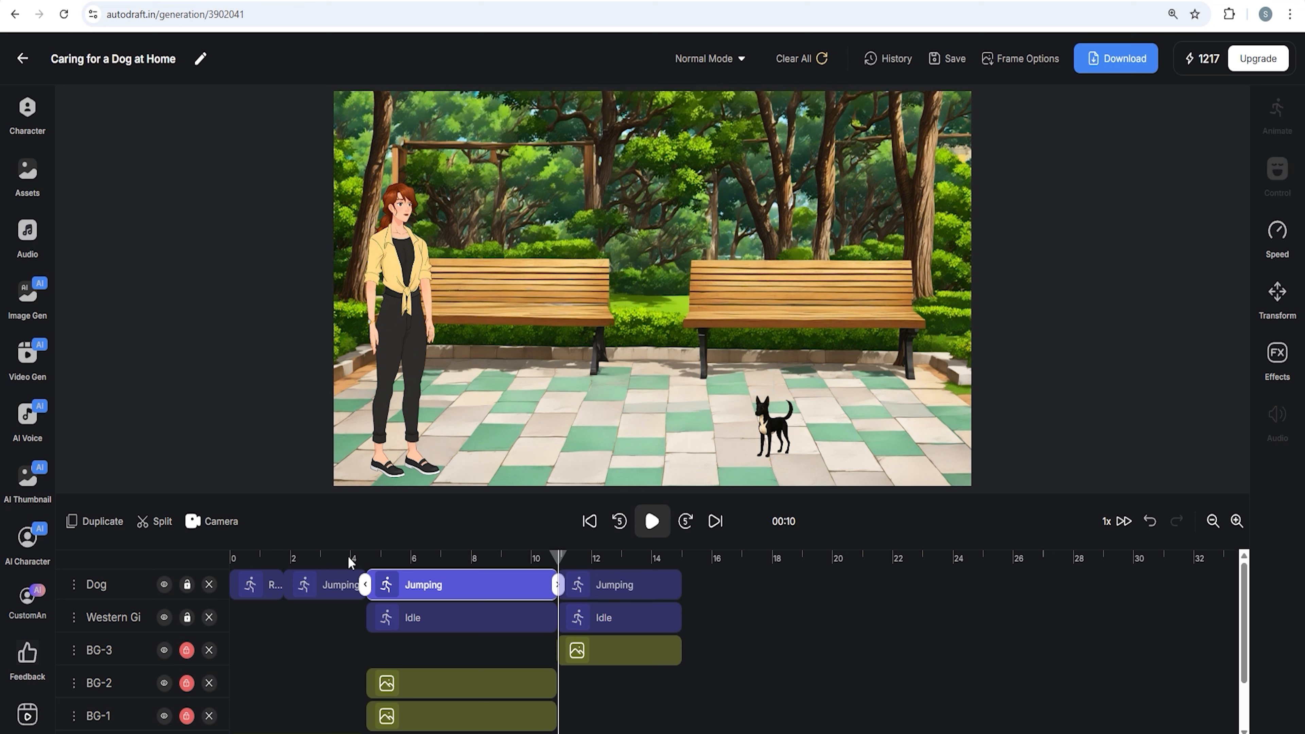
Move the dog up onto the right-hand park bench
{"action": "left_click", "coordinate": [604, 592]}
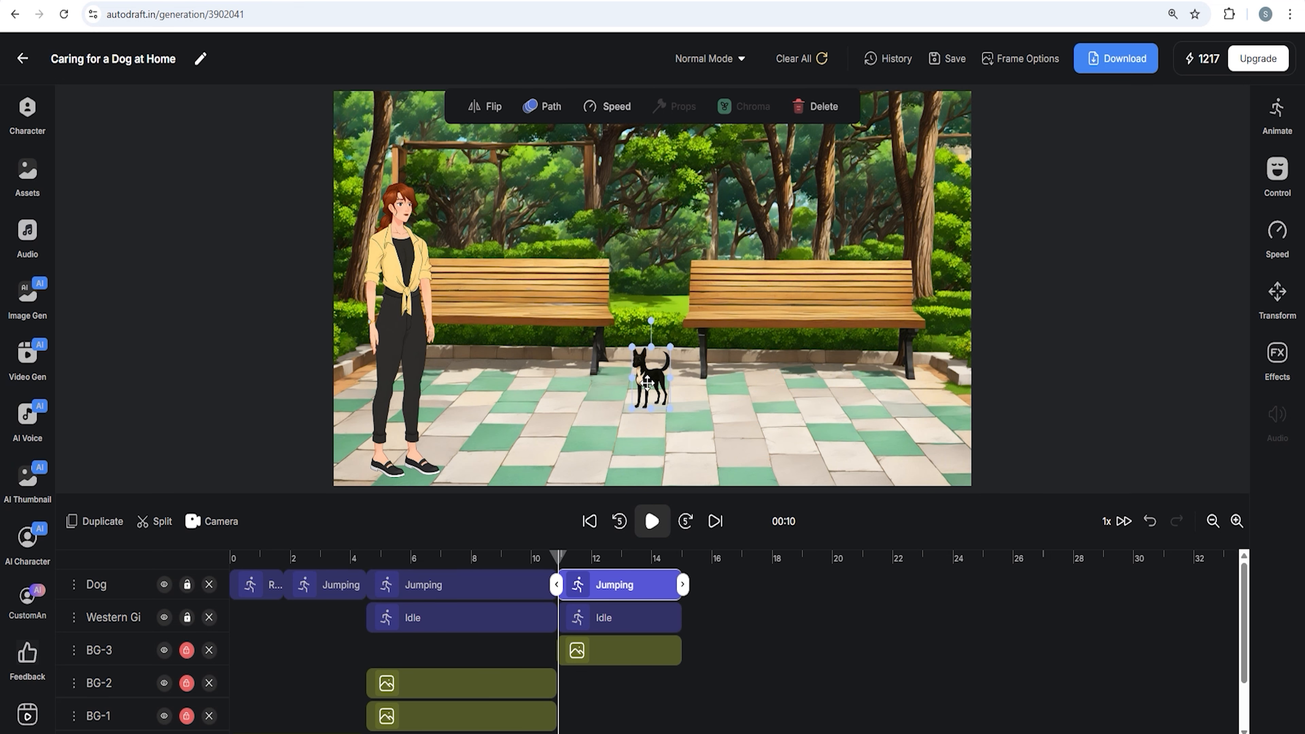
{"action": "left_click_drag", "start_coordinate": [648, 383], "coordinate": [718, 290]}
{"action": "left_click", "coordinate": [411, 252]}
{"action": "mouse_move", "coordinate": [483, 158]}
{"action": "left_mouse_down"}
{"action": "mouse_move", "coordinate": [477, 167]}
{"action": "mouse_move", "coordinate": [483, 157]}
{"action": "left_mouse_up"}
Shorten the dog's last Jumping clip to about 12 seconds and give it a path toward the left bench
{"action": "left_click", "coordinate": [586, 582]}
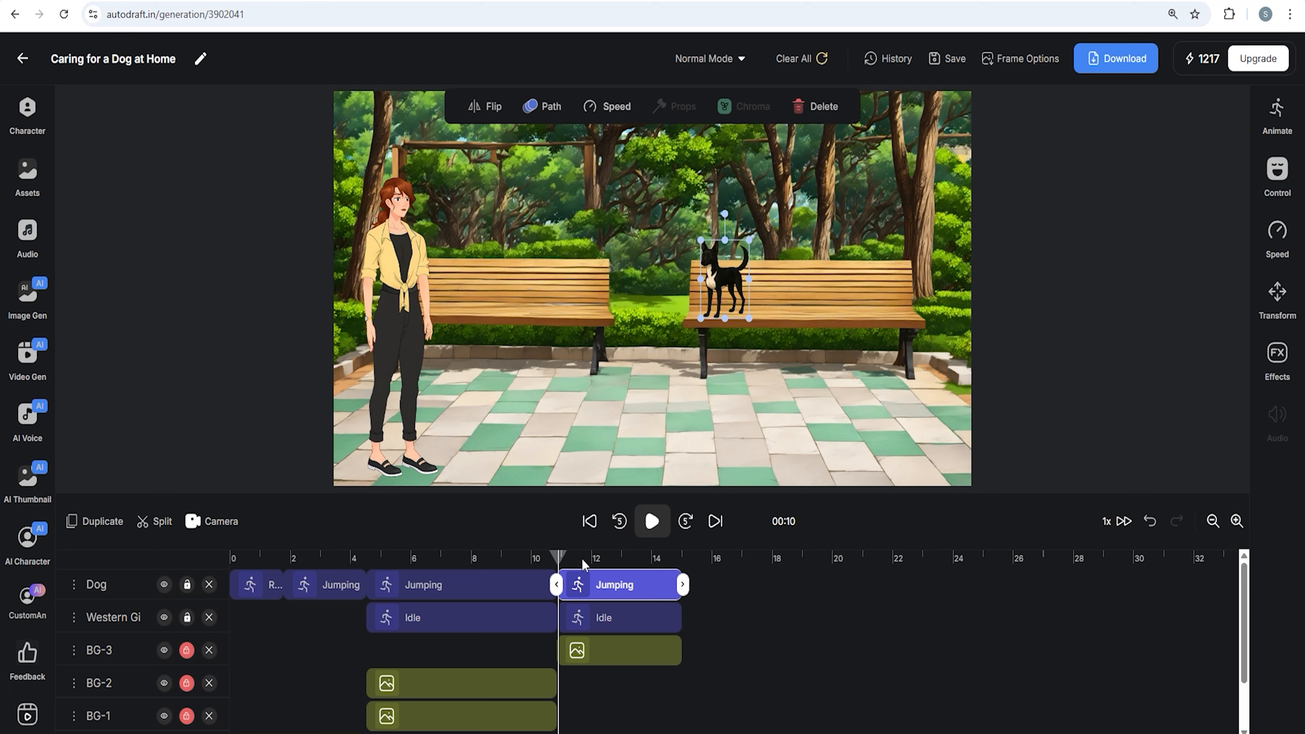
{"action": "left_click_drag", "start_coordinate": [683, 585], "coordinate": [593, 585]}
{"action": "left_click", "coordinate": [550, 114]}
{"action": "left_click_drag", "start_coordinate": [774, 428], "coordinate": [561, 234]}
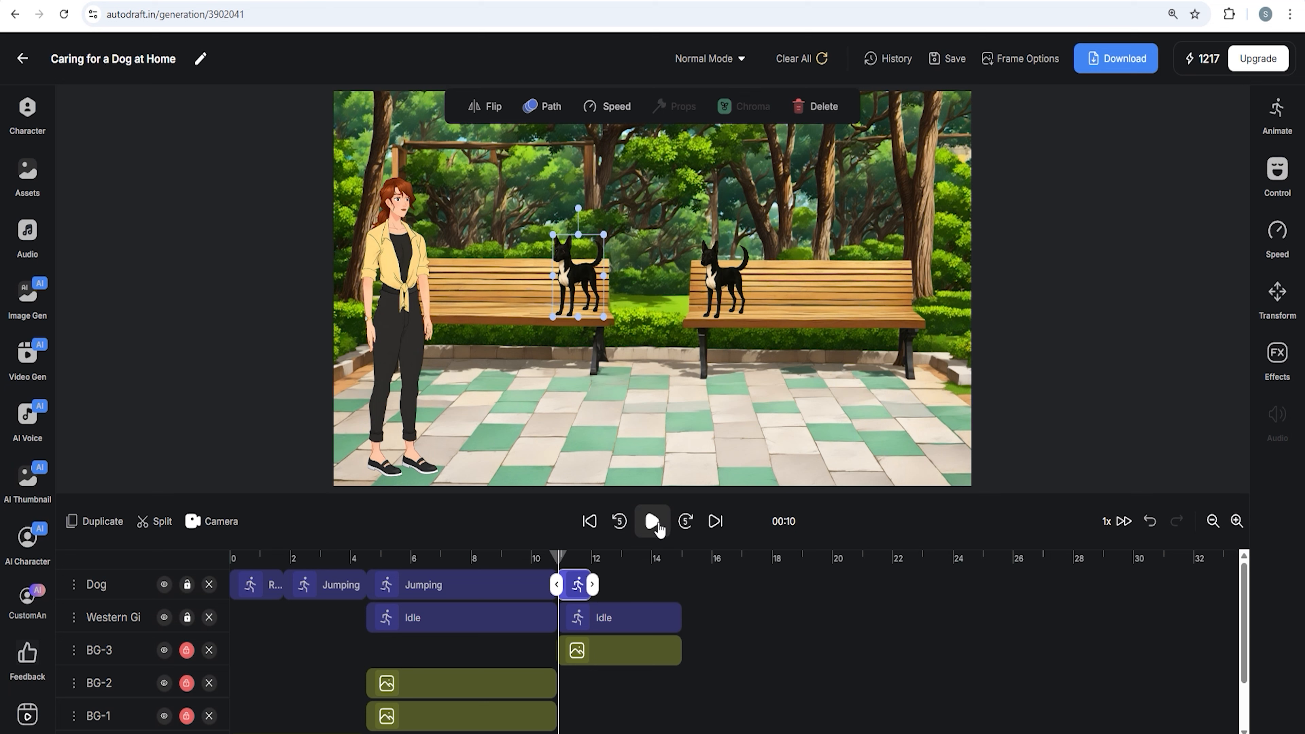
Extend the dog's final Jumping clip to about 15 seconds and split it at about 14 seconds
{"action": "left_click", "coordinate": [652, 521]}
{"action": "left_click_drag", "start_coordinate": [597, 584], "coordinate": [603, 581]}
{"action": "left_click_drag", "start_coordinate": [587, 561], "coordinate": [559, 564]}
{"action": "left_click", "coordinate": [1237, 521]}
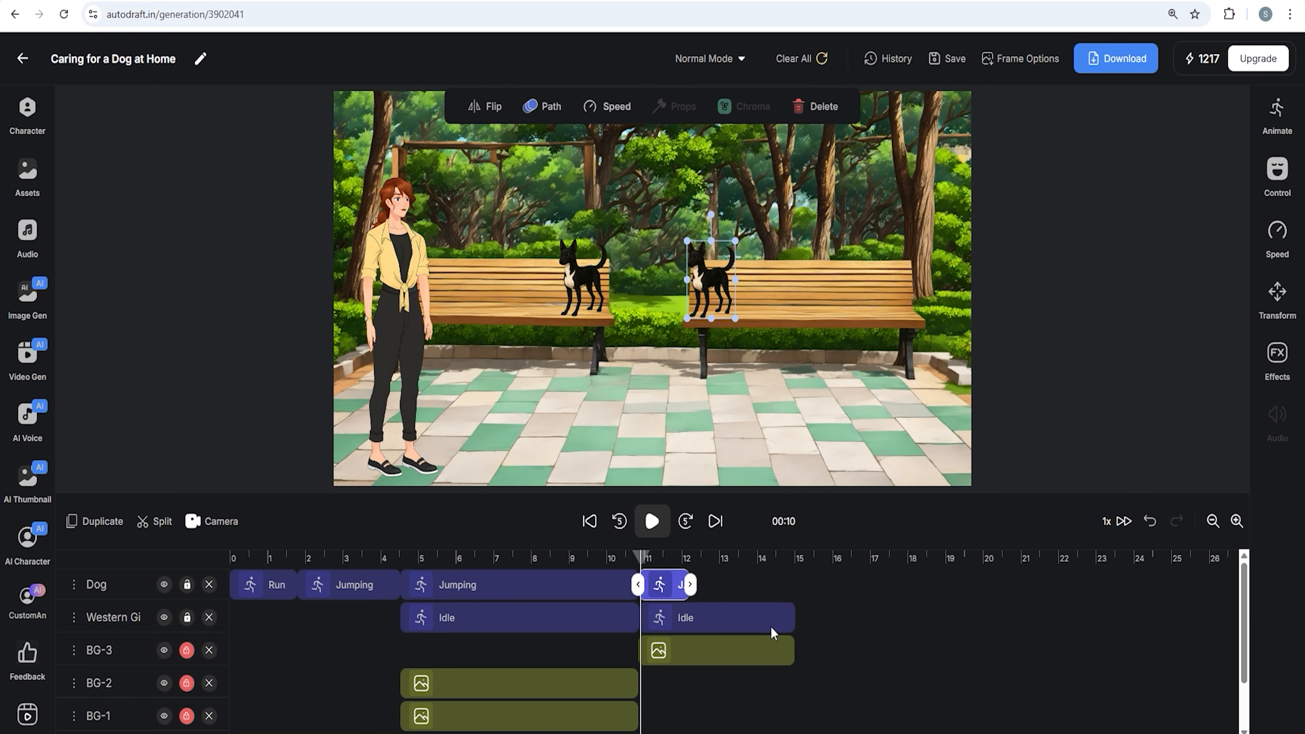
{"action": "left_click", "coordinate": [679, 587]}
{"action": "left_click_drag", "start_coordinate": [680, 578], "coordinate": [671, 589]}
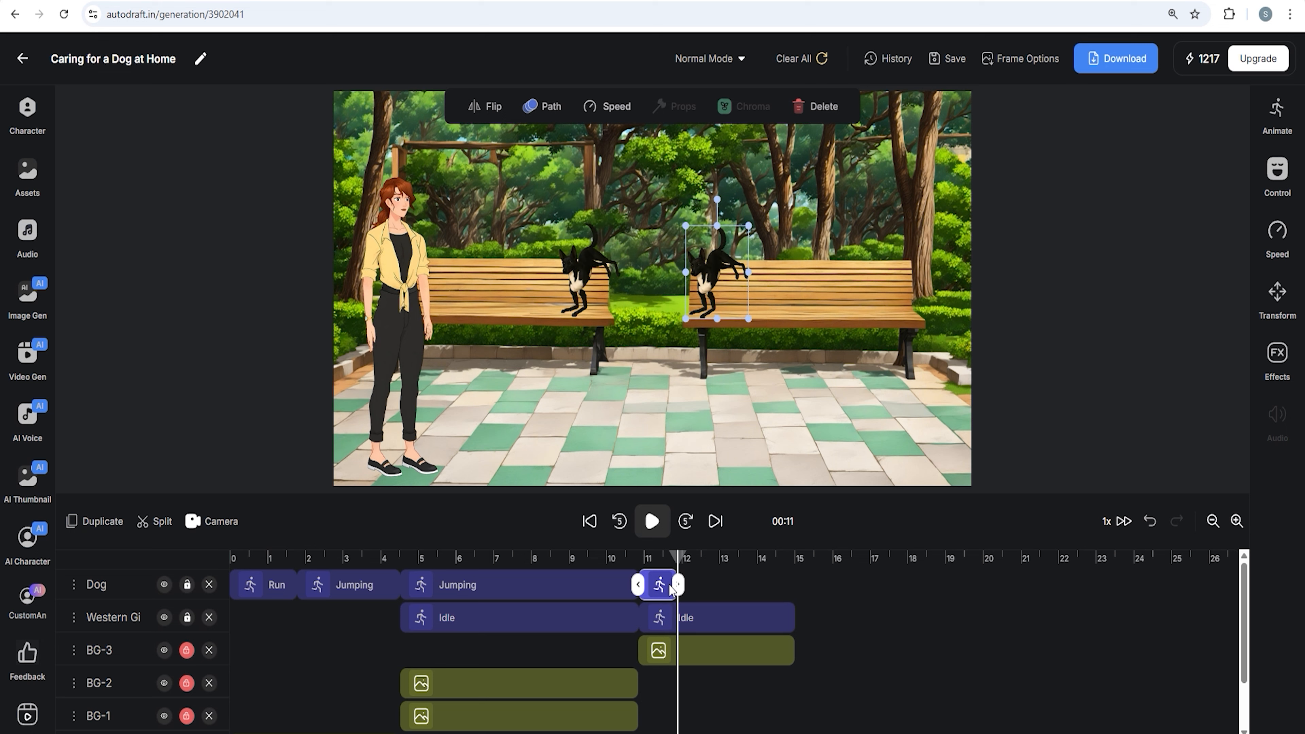
{"action": "left_click", "coordinate": [1237, 521]}
{"action": "scroll", "coordinate": [906, 638], "scroll_direction": "right", "scroll_amount": 8}
{"action": "key", "text": "ctrl+z"}
{"action": "left_click_drag", "start_coordinate": [582, 566], "coordinate": [784, 587]}
{"action": "left_click", "coordinate": [546, 285]}
{"action": "left_click", "coordinate": [591, 592]}
{"action": "left_click_drag", "start_coordinate": [583, 560], "coordinate": [754, 564]}
{"action": "left_click", "coordinate": [547, 214]}
{"action": "left_click_drag", "start_coordinate": [782, 585], "coordinate": [816, 589]}
{"action": "left_click_drag", "start_coordinate": [755, 559], "coordinate": [758, 595]}
{"action": "left_click", "coordinate": [159, 533]}
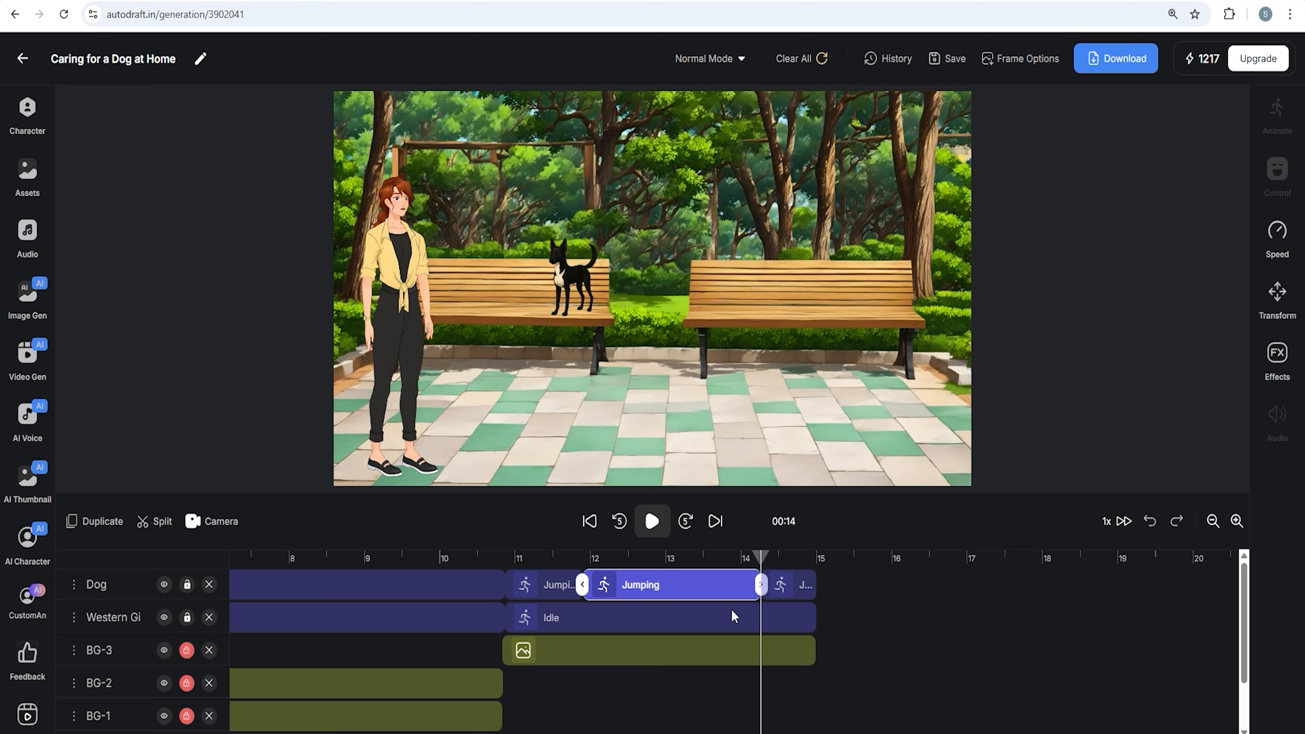
Flip the dog's last clip to face left and give it a path leaping onto the right-hand bench
{"action": "left_click", "coordinate": [794, 588]}
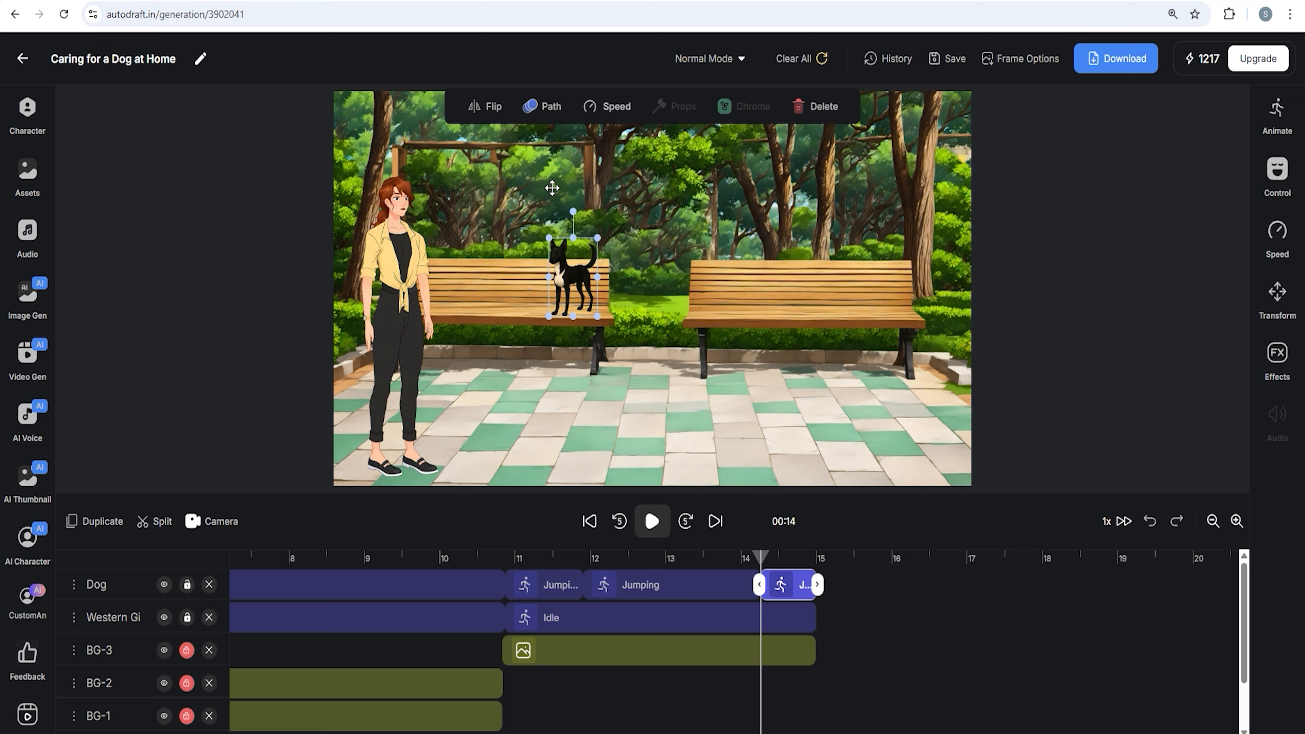
{"action": "left_click", "coordinate": [501, 111]}
{"action": "left_click_drag", "start_coordinate": [761, 562], "coordinate": [776, 564]}
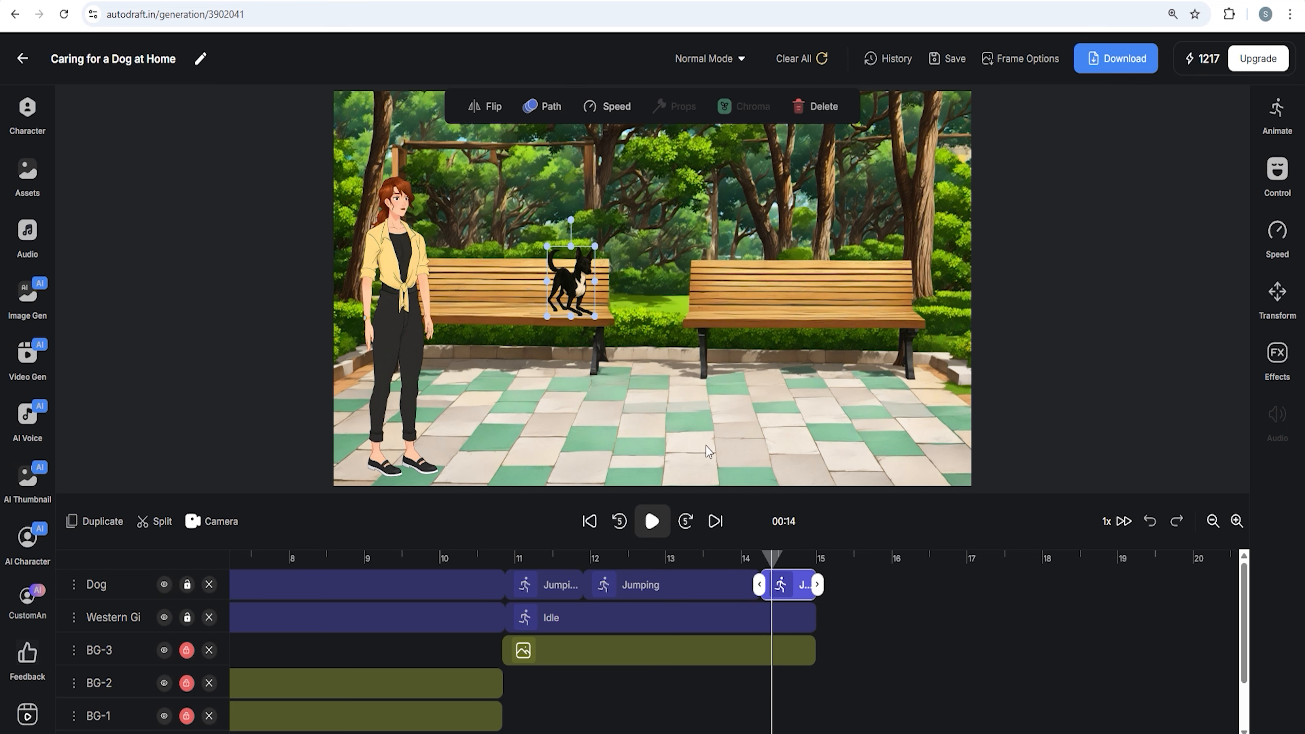
{"action": "left_click", "coordinate": [552, 110]}
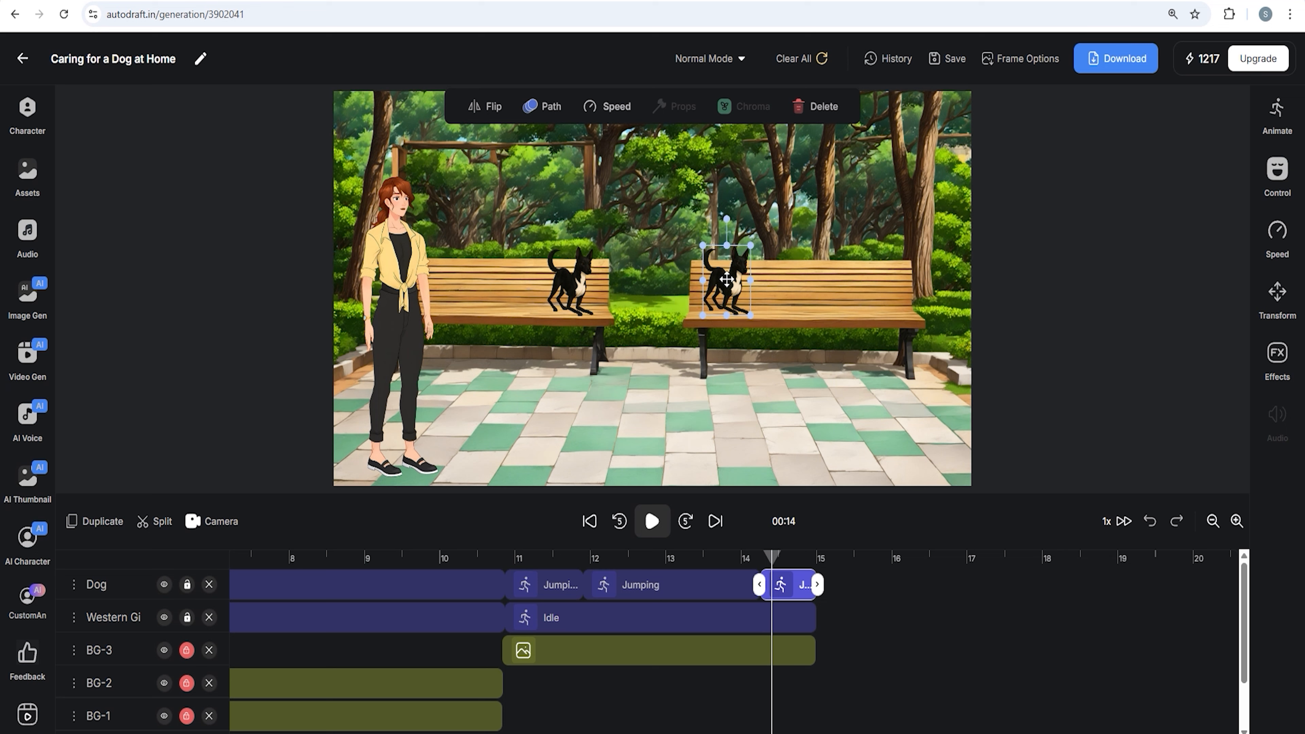
{"action": "left_click", "coordinate": [776, 562]}
{"action": "left_click_drag", "start_coordinate": [738, 278], "coordinate": [710, 279]}
{"action": "left_click_drag", "start_coordinate": [773, 562], "coordinate": [725, 585]}
{"action": "key", "text": "Right"}
{"action": "key", "text": "Right"}
{"action": "key", "text": "Right"}
{"action": "left_click", "coordinate": [748, 582]}
{"action": "left_click", "coordinate": [764, 582]}
{"action": "left_click", "coordinate": [734, 585]}
{"action": "left_click", "coordinate": [759, 585]}
{"action": "left_click_drag", "start_coordinate": [703, 562], "coordinate": [579, 598]}
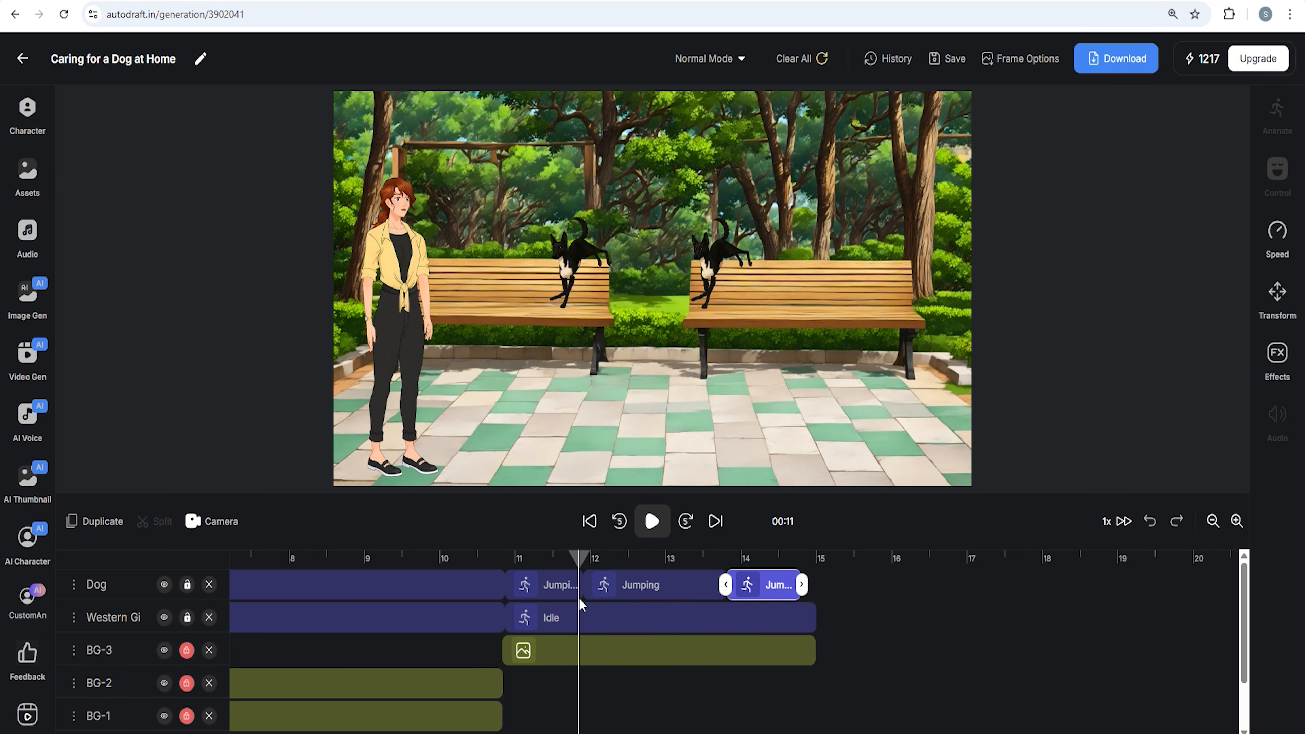
Save the project and split the woman's Idle clip at about 11.7 seconds
{"action": "left_click", "coordinate": [576, 603]}
{"action": "left_click", "coordinate": [948, 58]}
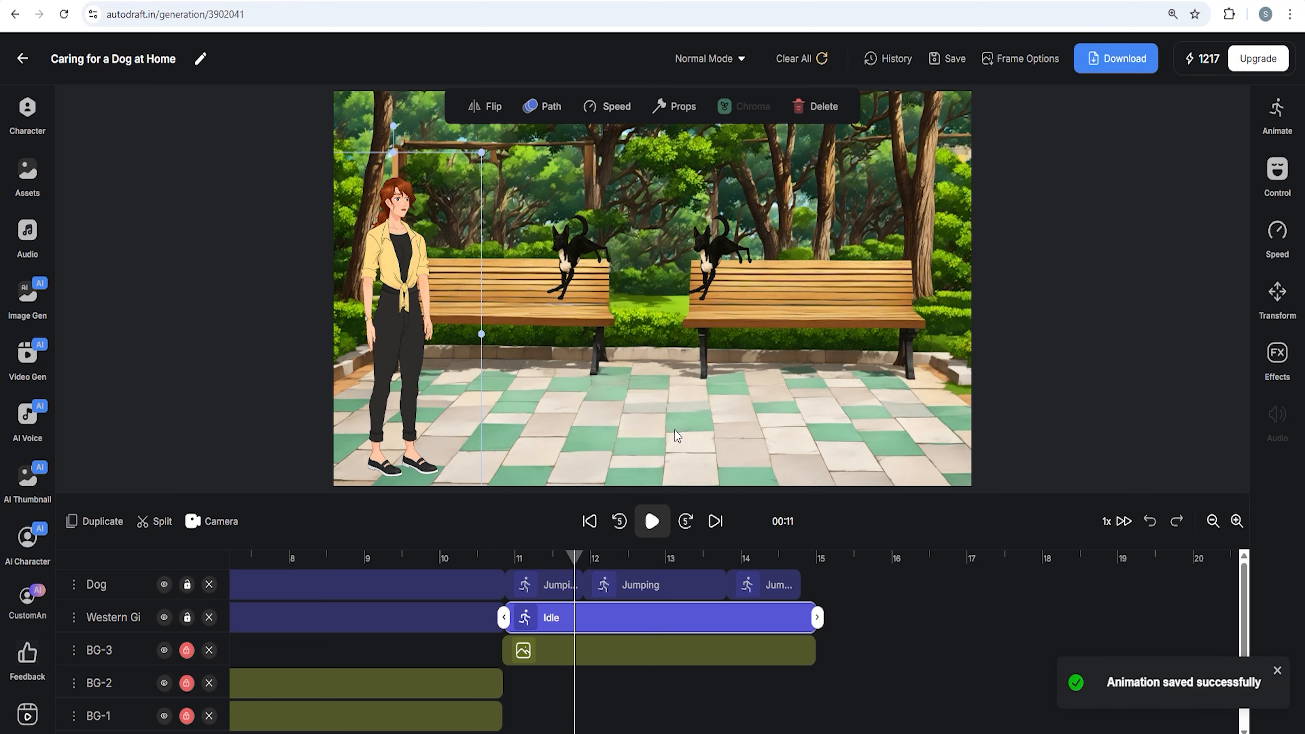
{"action": "left_click", "coordinate": [148, 527]}
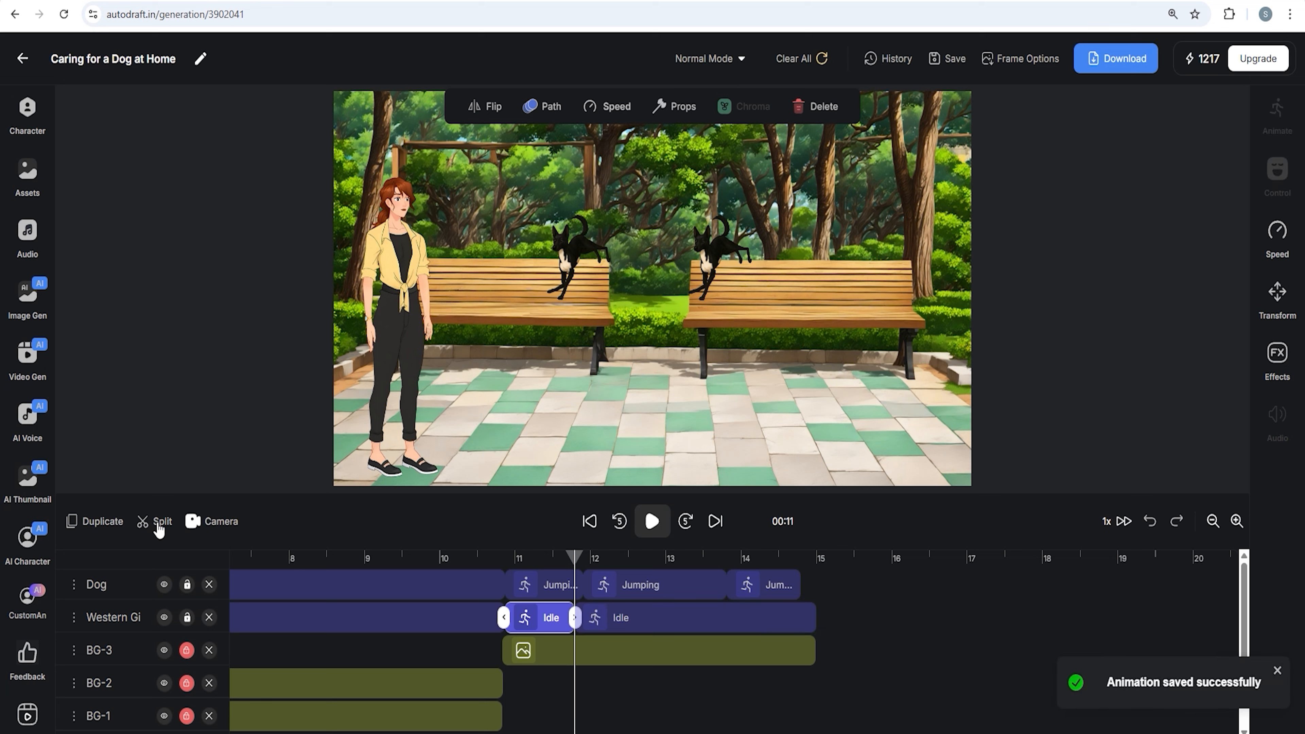
Apply the Claping animation to the second part of the woman's split clip
{"action": "left_click", "coordinate": [591, 624]}
{"action": "left_click", "coordinate": [1278, 113]}
{"action": "left_click", "coordinate": [1155, 150]}
{"action": "type", "text": "d"}
{"action": "left_click", "coordinate": [1111, 226]}
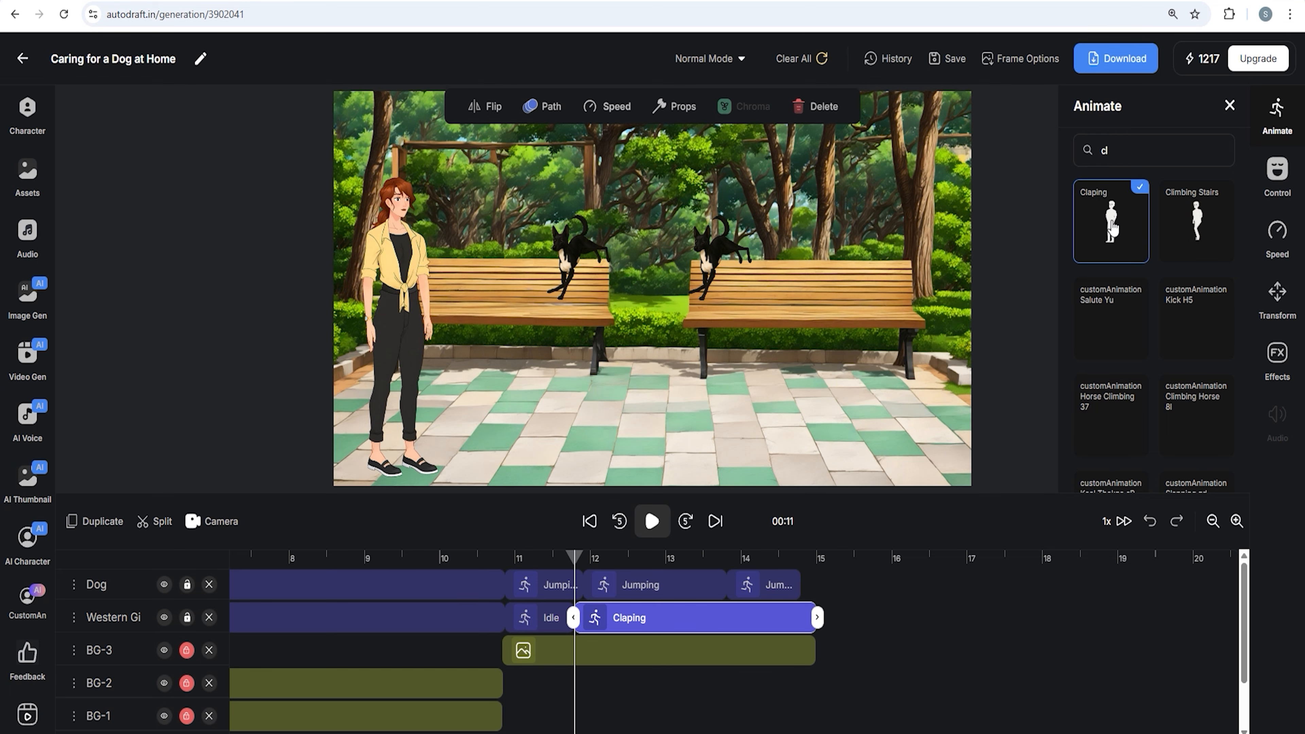
Change the control settings of the woman's Claping clip and apply the changes
{"action": "left_click", "coordinate": [620, 561]}
{"action": "left_click", "coordinate": [658, 628]}
{"action": "left_click", "coordinate": [1276, 177]}
{"action": "scroll", "coordinate": [1171, 361], "scroll_direction": "down", "scroll_amount": 6}
{"action": "left_click", "coordinate": [1200, 296]}
{"action": "left_click", "coordinate": [1151, 468]}
Split the dog's final clip at about 14.6 seconds and nudge the dog slightly right on the bench
{"action": "left_click", "coordinate": [785, 559]}
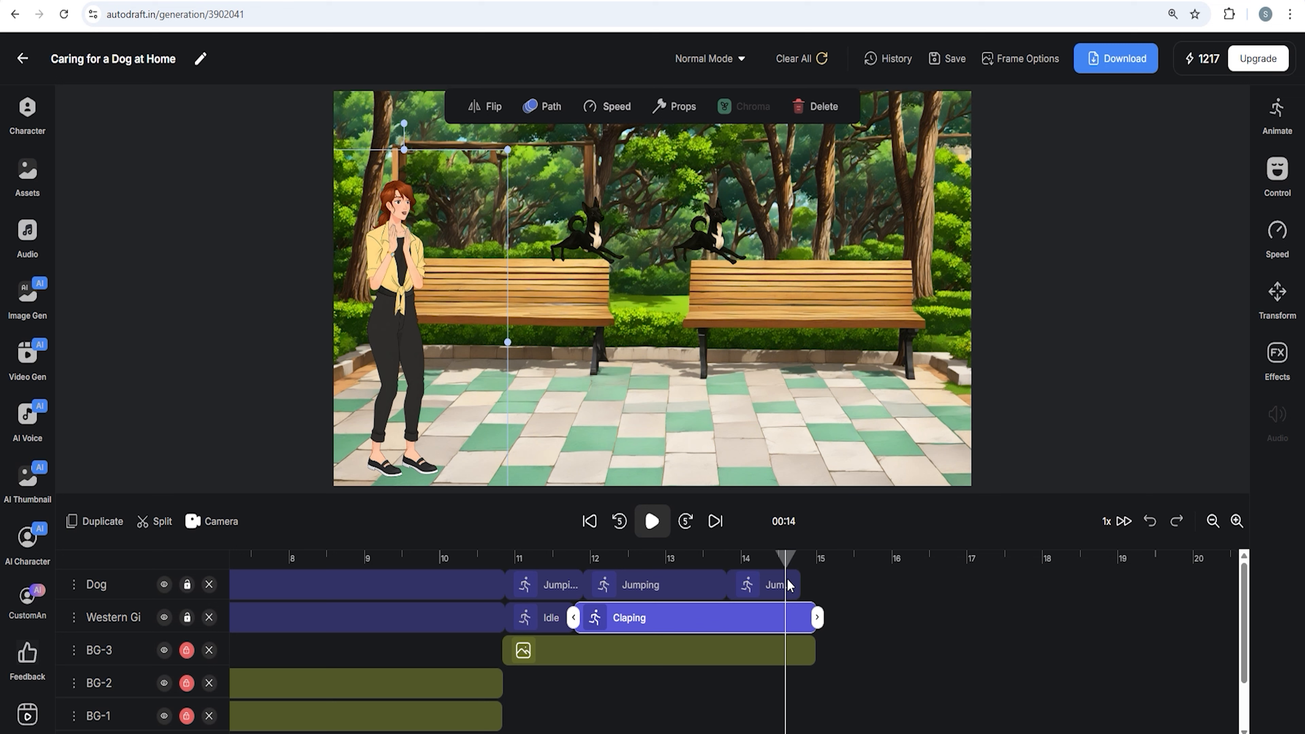
{"action": "left_click", "coordinate": [790, 585]}
{"action": "left_click", "coordinate": [152, 531]}
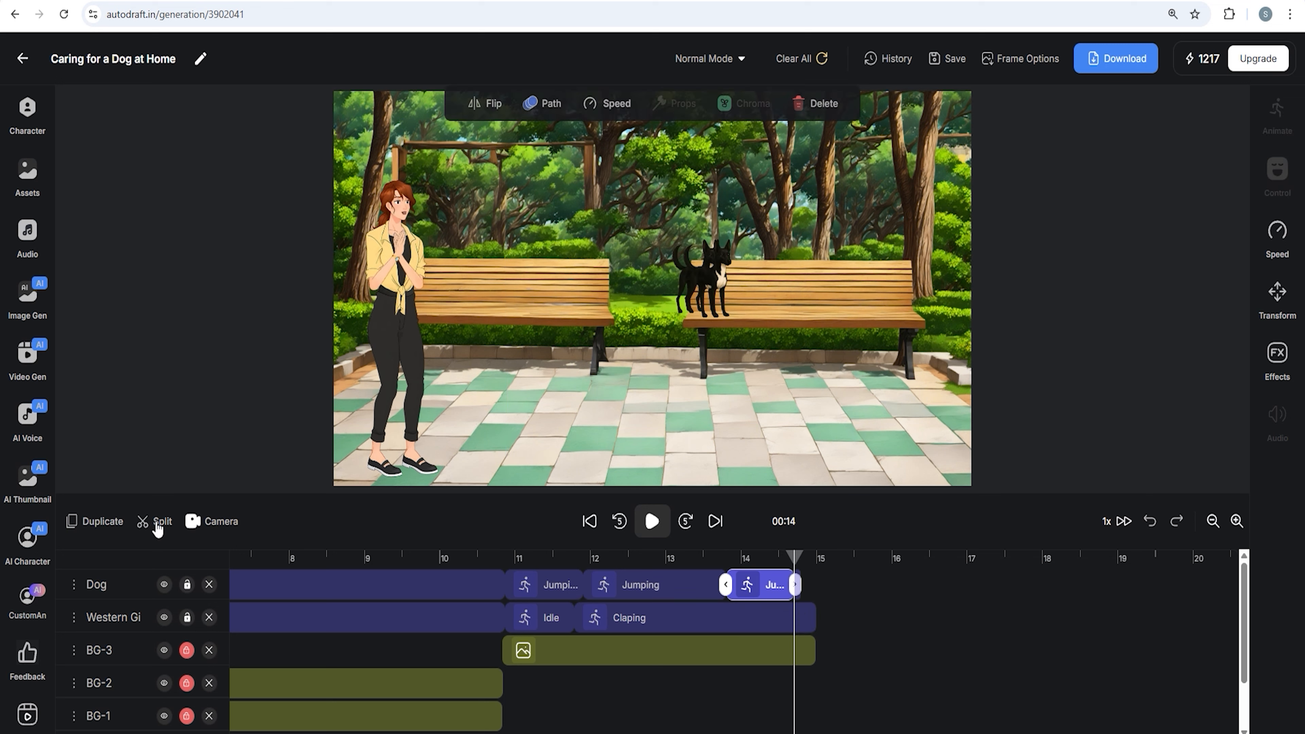
{"action": "left_click", "coordinate": [804, 586]}
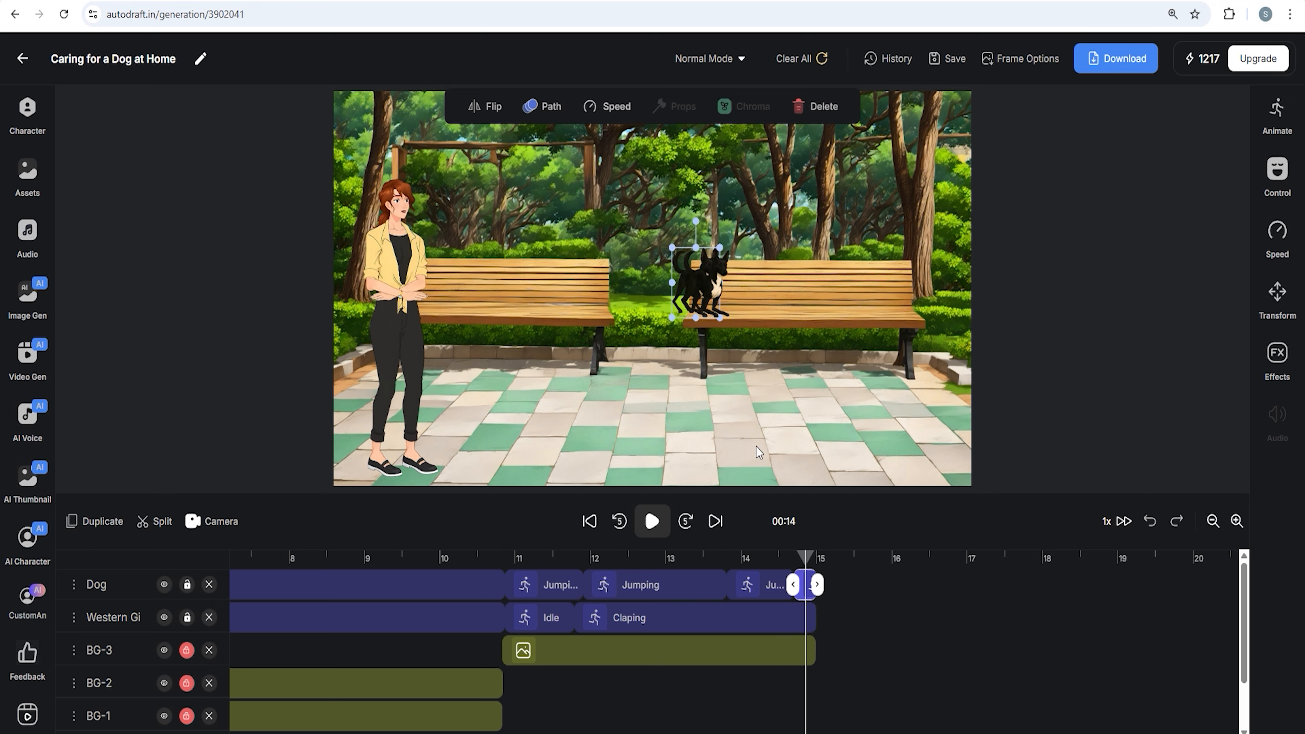
{"action": "left_click_drag", "start_coordinate": [804, 558], "coordinate": [797, 565]}
{"action": "left_click_drag", "start_coordinate": [711, 283], "coordinate": [728, 283]}
{"action": "left_click_drag", "start_coordinate": [794, 558], "coordinate": [815, 590]}
{"action": "scroll", "coordinate": [868, 639], "scroll_direction": "down", "scroll_amount": 2}
{"action": "scroll", "coordinate": [869, 639], "scroll_direction": "up", "scroll_amount": 2}
{"action": "left_click_drag", "start_coordinate": [817, 558], "coordinate": [817, 562]}
{"action": "scroll", "coordinate": [843, 625], "scroll_direction": "down", "scroll_amount": 2}
{"action": "scroll", "coordinate": [842, 625], "scroll_direction": "up", "scroll_amount": 2}
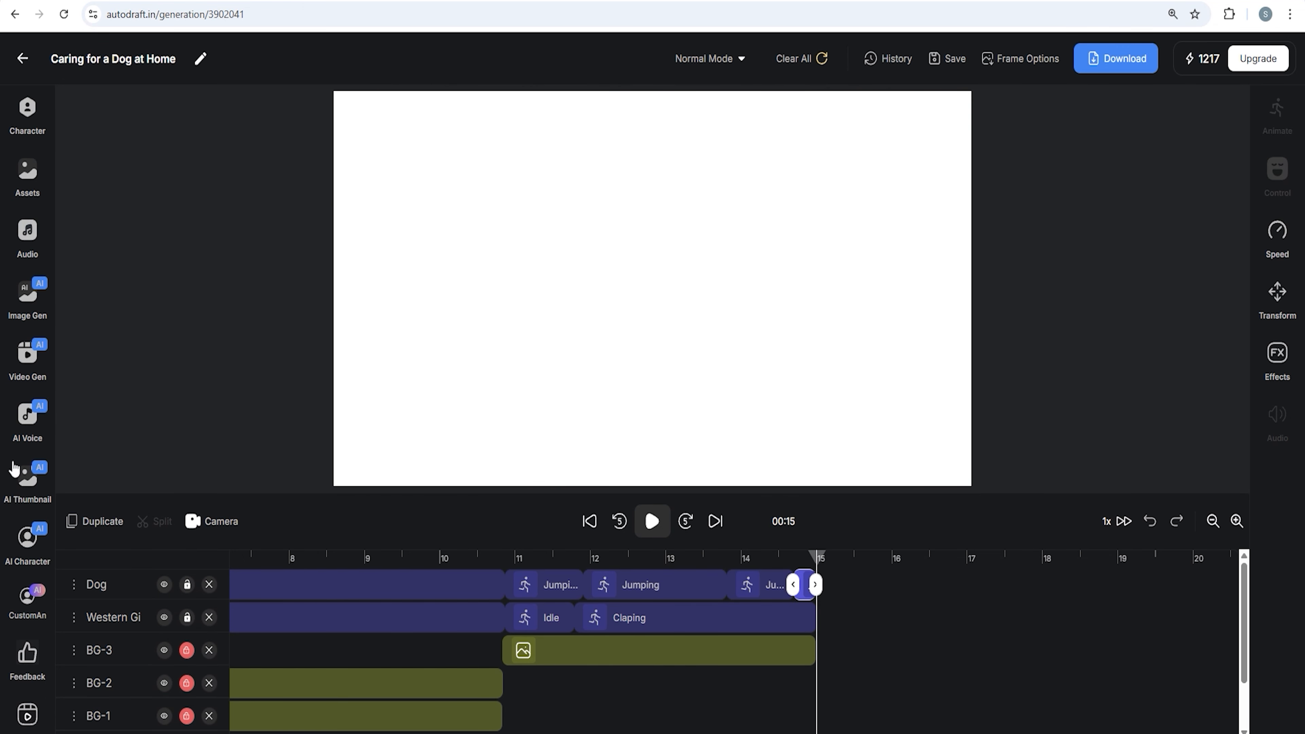
Add the generated grooming-room image as a new background at 15 seconds and resize it to fill the frame
{"action": "left_click", "coordinate": [28, 303]}
{"action": "scroll", "coordinate": [262, 342], "scroll_direction": "down", "scroll_amount": 10}
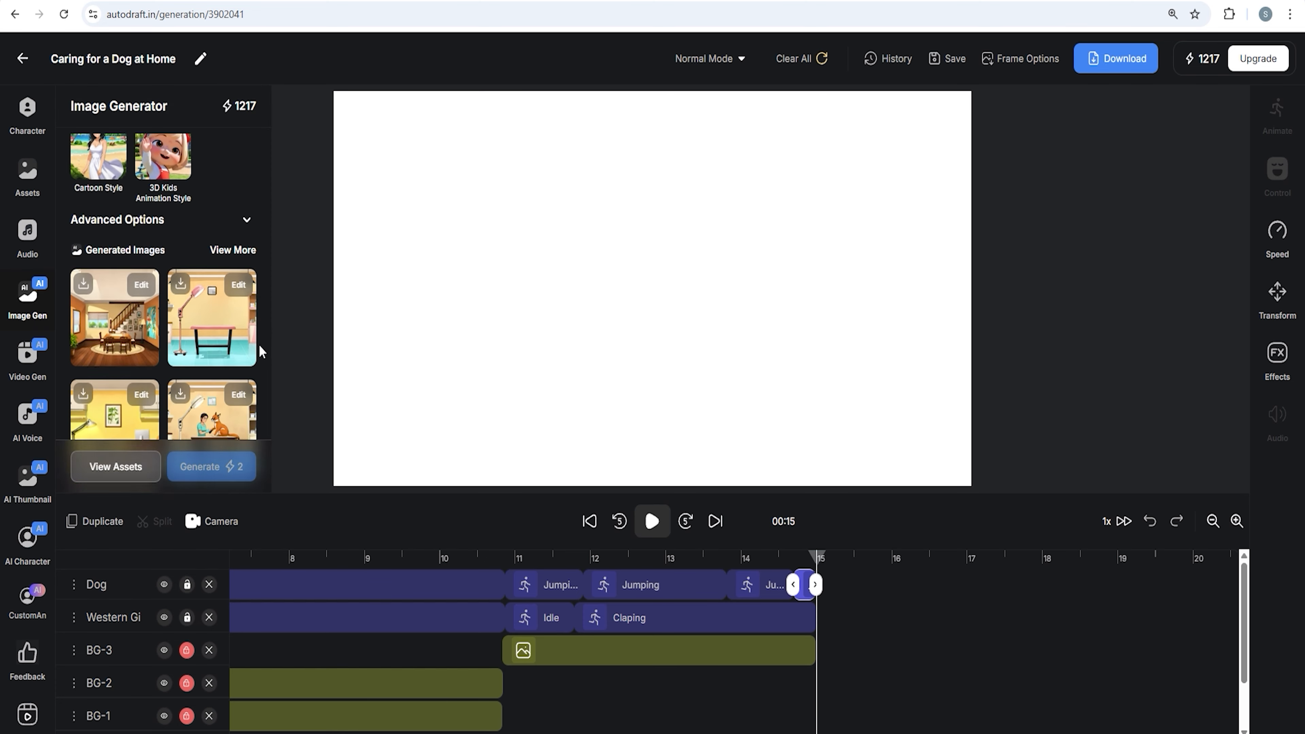
{"action": "scroll", "coordinate": [213, 343], "scroll_direction": "up", "scroll_amount": 3}
{"action": "left_click", "coordinate": [213, 343]}
{"action": "left_click", "coordinate": [712, 425]}
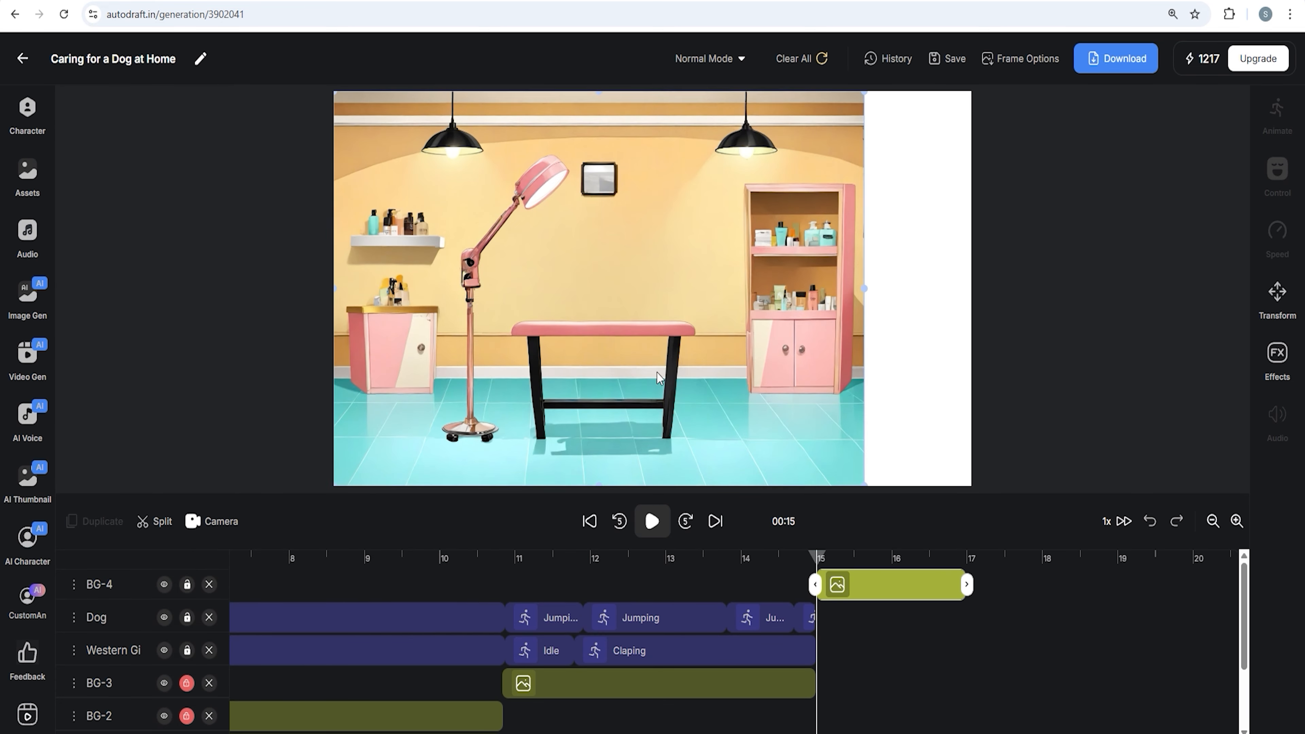
{"action": "left_click_drag", "start_coordinate": [865, 486], "coordinate": [944, 493]}
{"action": "left_click_drag", "start_coordinate": [792, 447], "coordinate": [782, 356]}
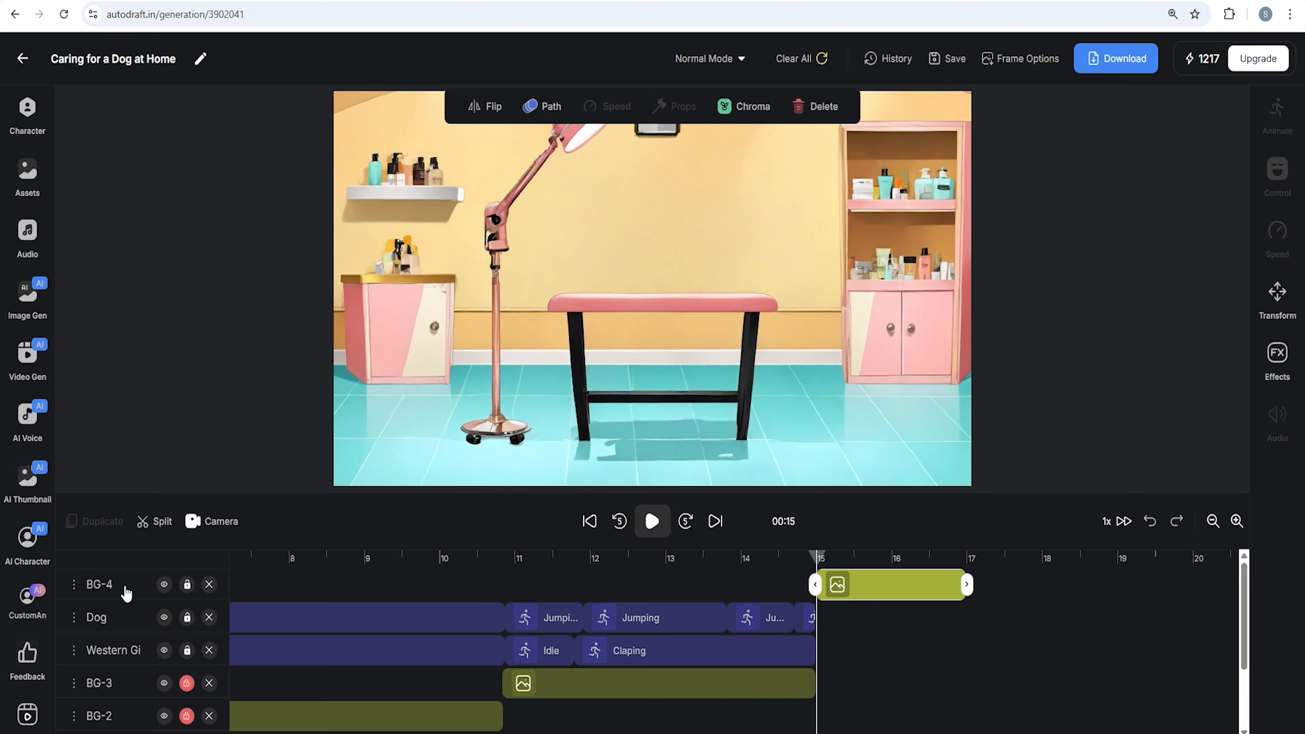
Move the new background layer below the characters and extend it to about 18.5 seconds
{"action": "left_click_drag", "start_coordinate": [124, 588], "coordinate": [128, 654]}
{"action": "scroll", "coordinate": [449, 676], "scroll_direction": "down", "scroll_amount": 2}
{"action": "left_click", "coordinate": [1084, 607]}
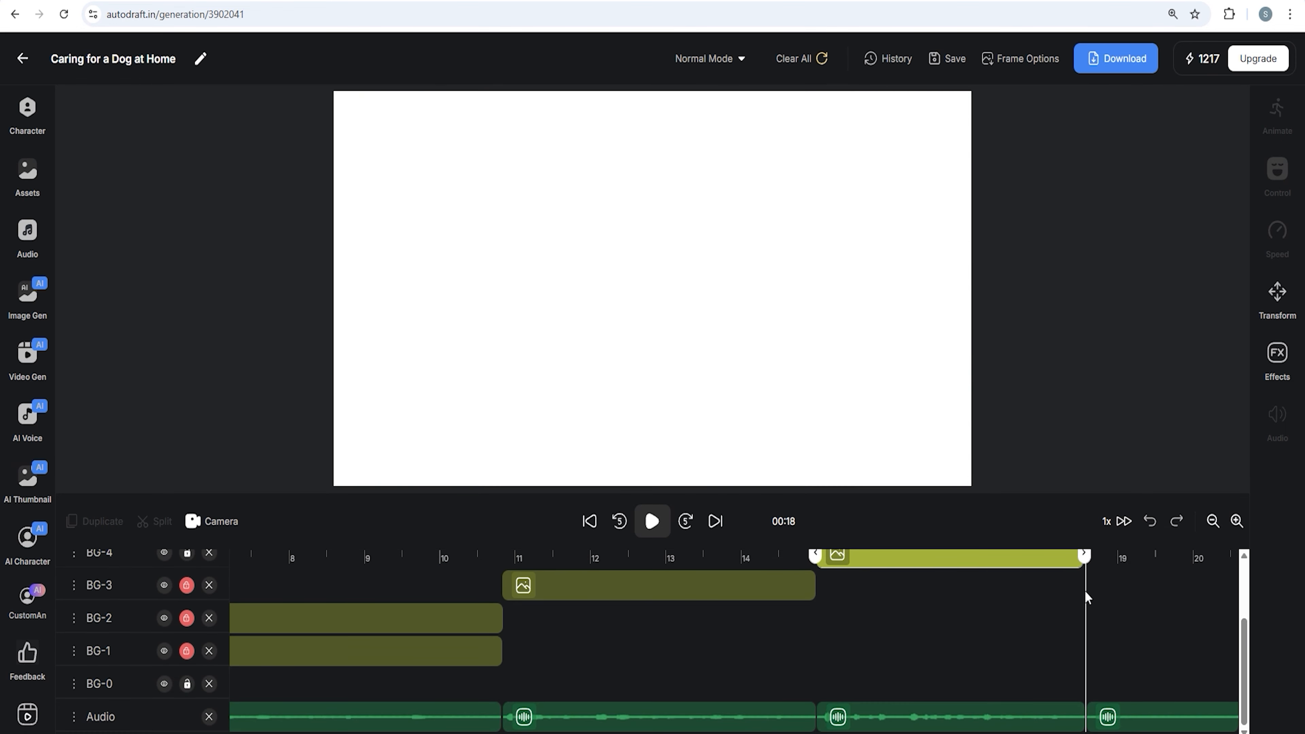
{"action": "scroll", "coordinate": [1088, 679], "scroll_direction": "up", "scroll_amount": 2}
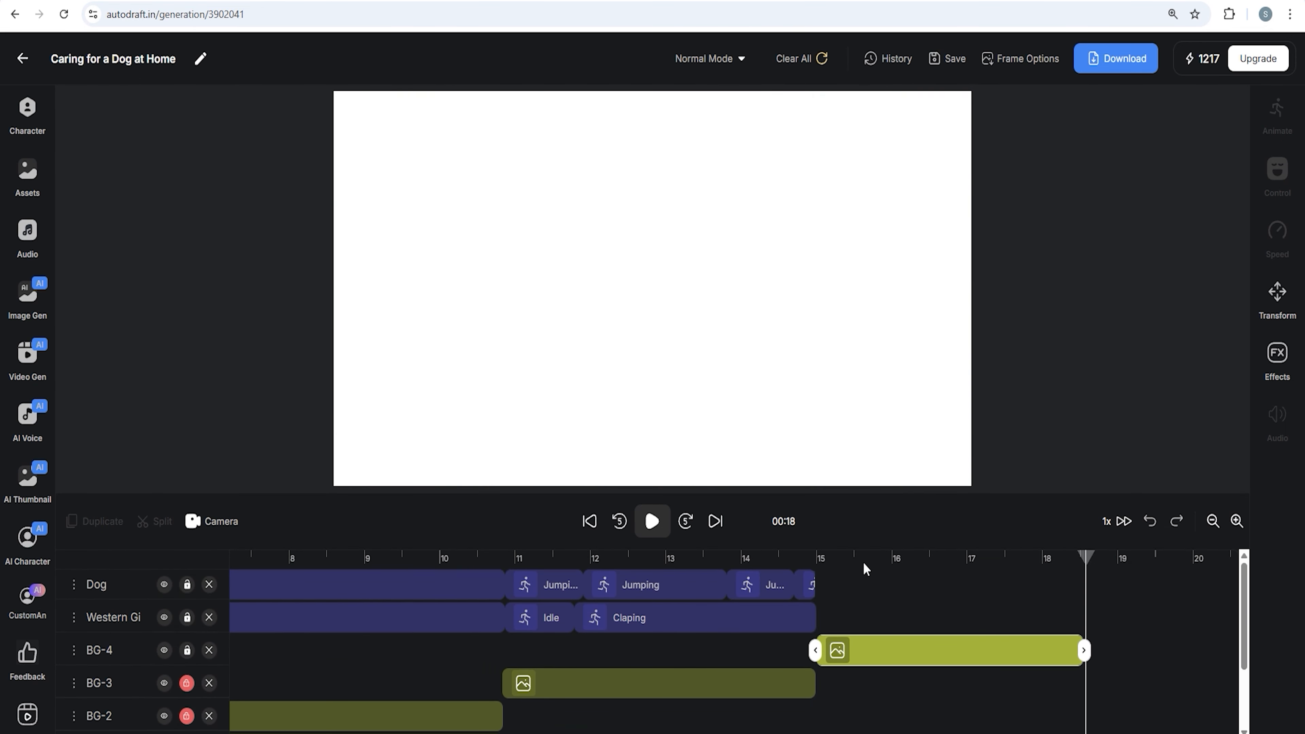
Extend the woman's Claping clip to about 17.5 seconds and split it at 15 seconds
{"action": "left_click", "coordinate": [816, 572]}
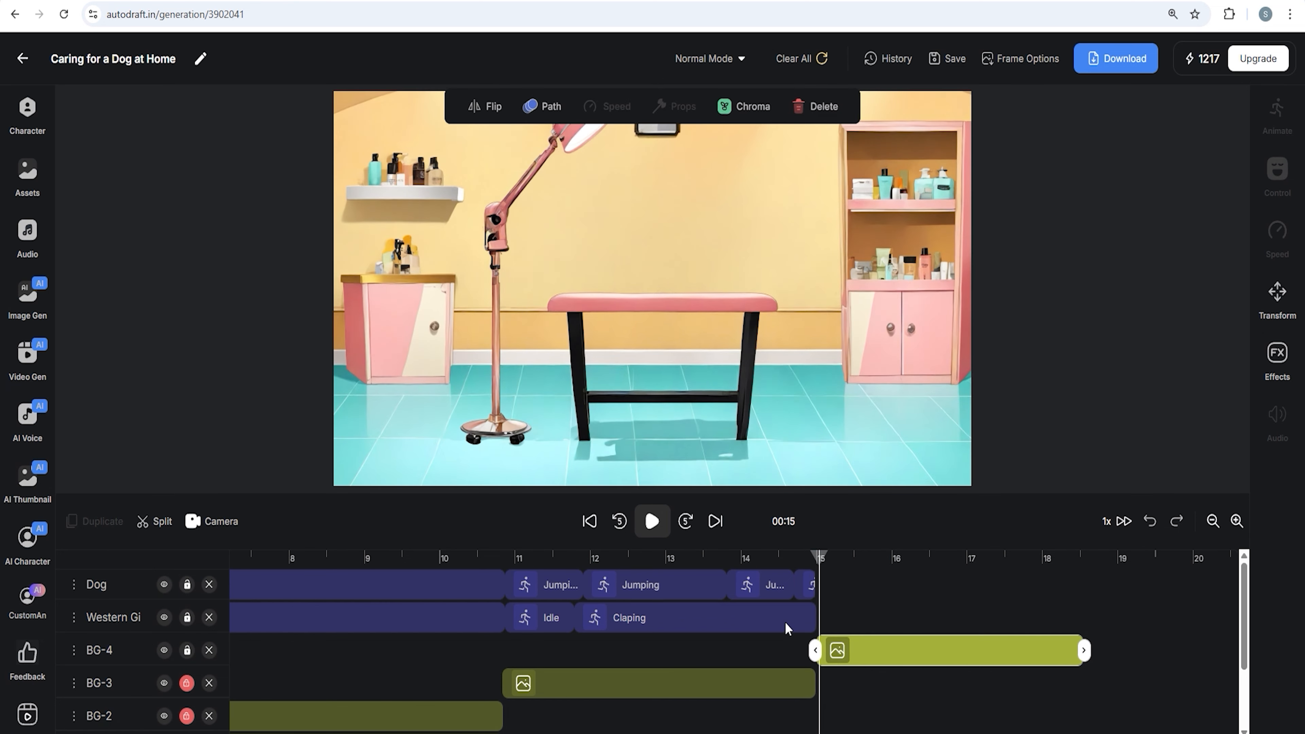
{"action": "left_click", "coordinate": [805, 621]}
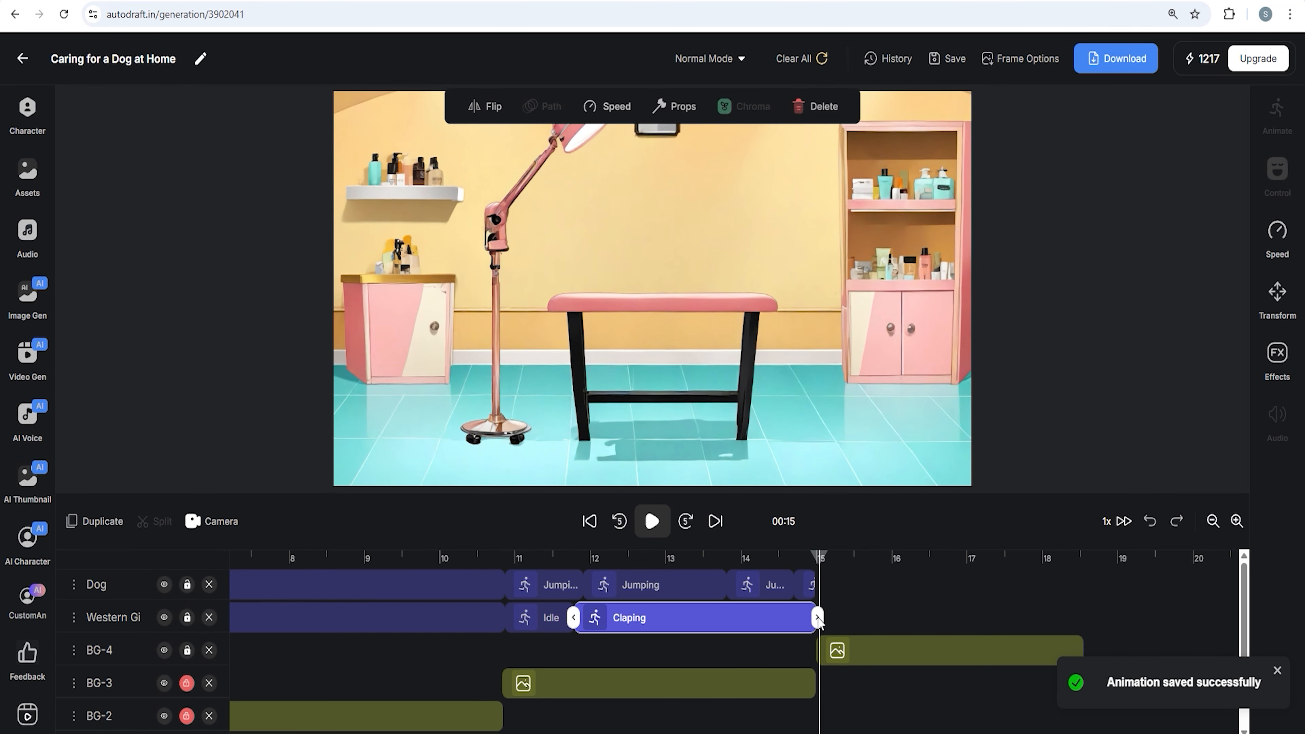
{"action": "left_click_drag", "start_coordinate": [817, 617], "coordinate": [1007, 619]}
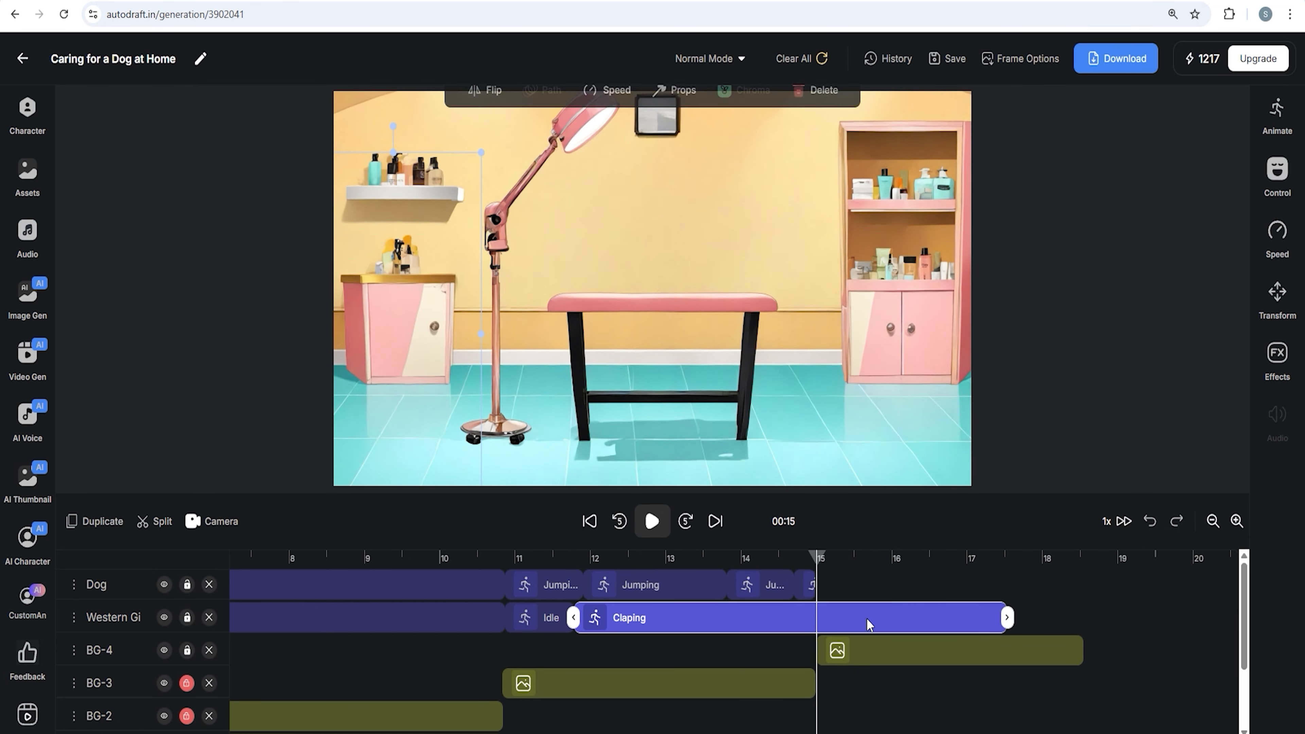
{"action": "left_click", "coordinate": [161, 524]}
Split the dog's clip at 15 seconds and extend the dog's and woman's new clips to about 18.5 seconds
{"action": "left_click", "coordinate": [813, 585]}
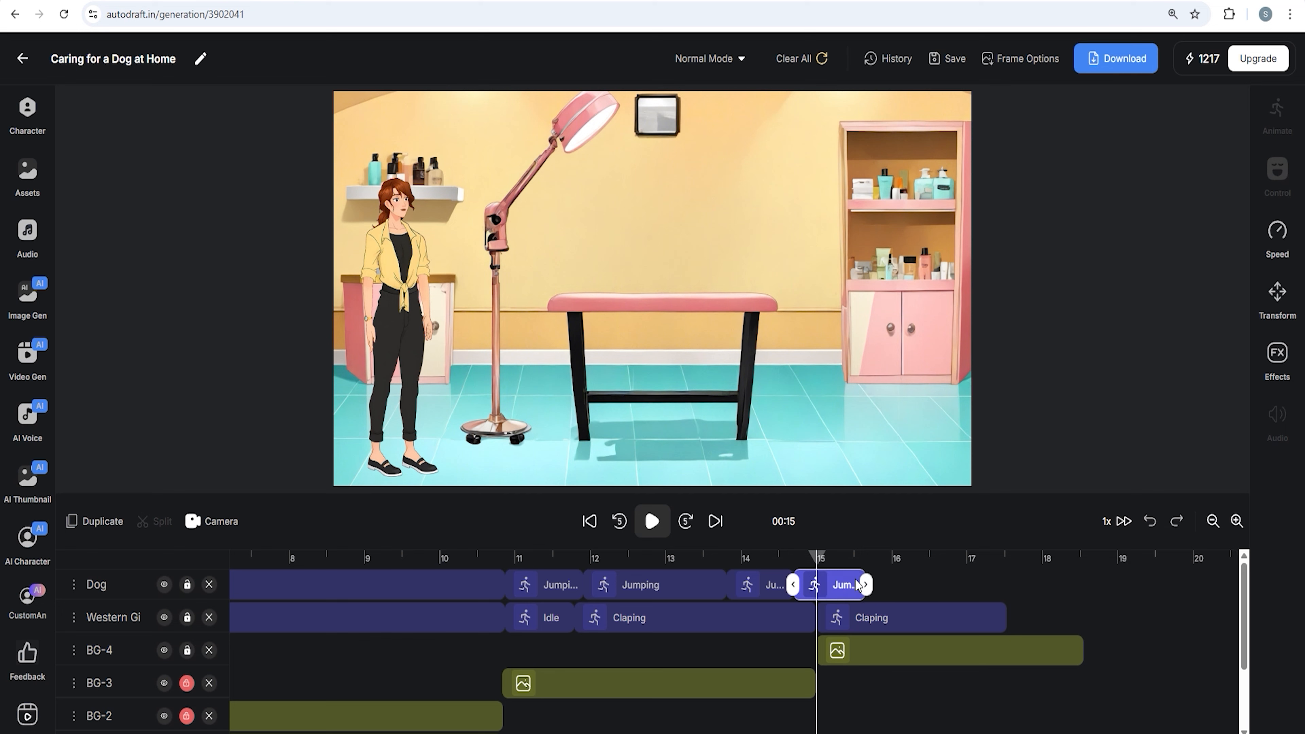
{"action": "left_click", "coordinate": [164, 526]}
{"action": "left_click", "coordinate": [766, 585]}
{"action": "left_click_drag", "start_coordinate": [794, 585], "coordinate": [1010, 586]}
{"action": "left_click", "coordinate": [869, 618]}
{"action": "left_click_drag", "start_coordinate": [930, 618], "coordinate": [1011, 618]}
Place the dog standing on the grooming table
{"action": "left_click", "coordinate": [781, 587]}
{"action": "left_click_drag", "start_coordinate": [719, 278], "coordinate": [668, 260]}
{"action": "left_click_drag", "start_coordinate": [687, 222], "coordinate": [693, 211]}
{"action": "left_click", "coordinate": [506, 309]}
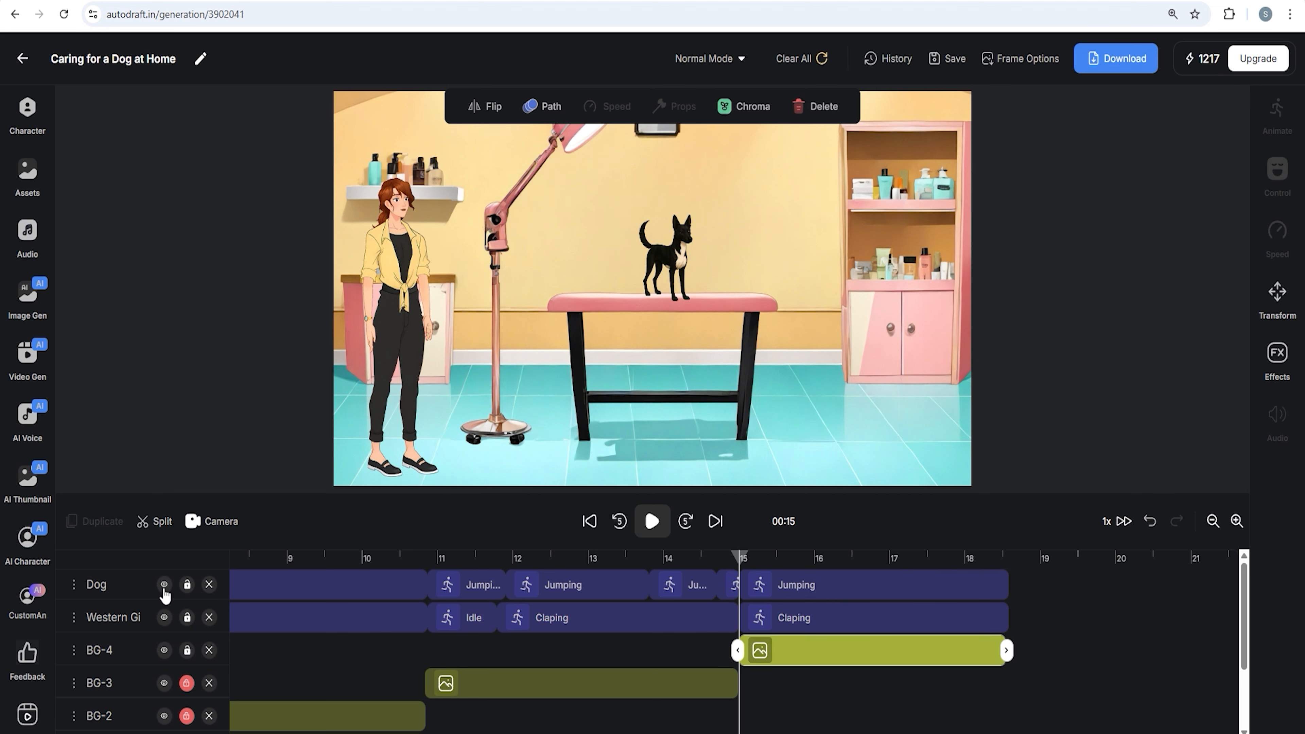
Add the Doctor character and position him to the right of the grooming table
{"action": "left_click", "coordinate": [28, 119]}
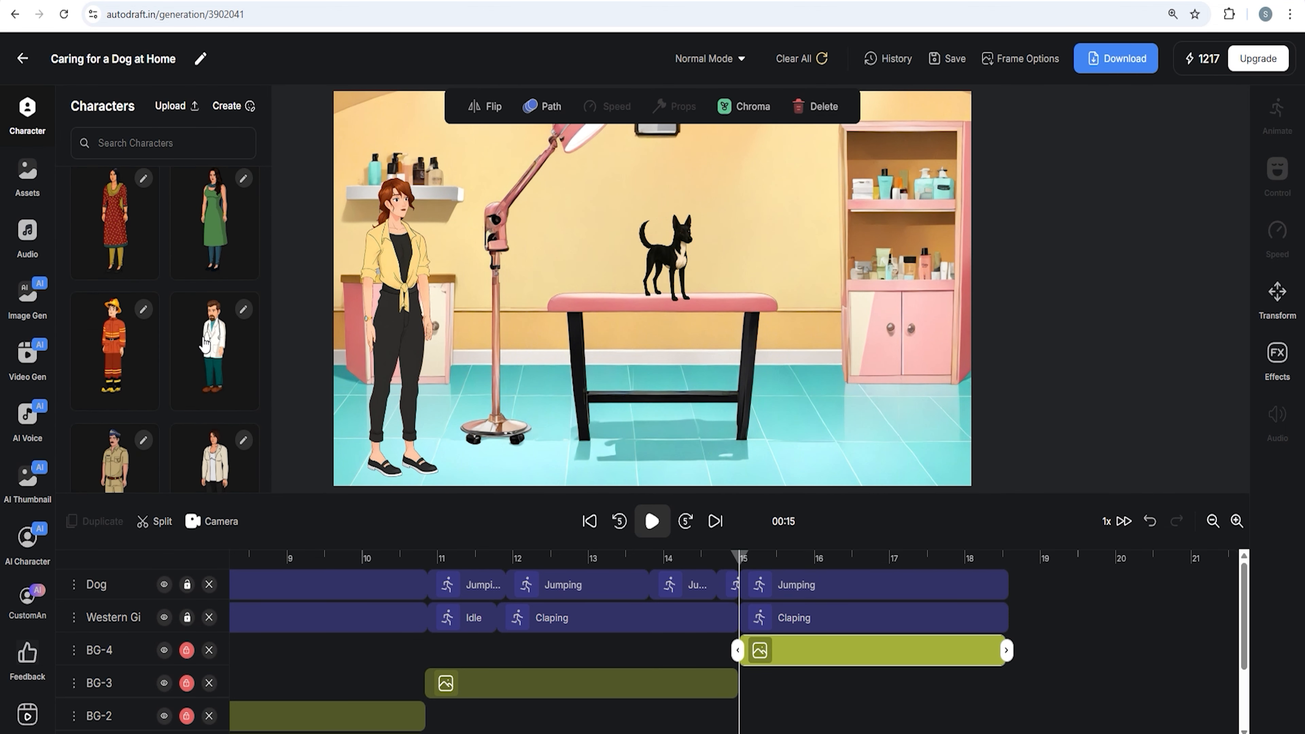
{"action": "left_click", "coordinate": [208, 345]}
{"action": "scroll", "coordinate": [208, 349], "scroll_direction": "up", "scroll_amount": 5}
{"action": "left_click", "coordinate": [113, 345]}
{"action": "left_click_drag", "start_coordinate": [652, 206], "coordinate": [813, 365]}
{"action": "left_click_drag", "start_coordinate": [860, 288], "coordinate": [931, 139]}
{"action": "left_click_drag", "start_coordinate": [833, 303], "coordinate": [492, 321]}
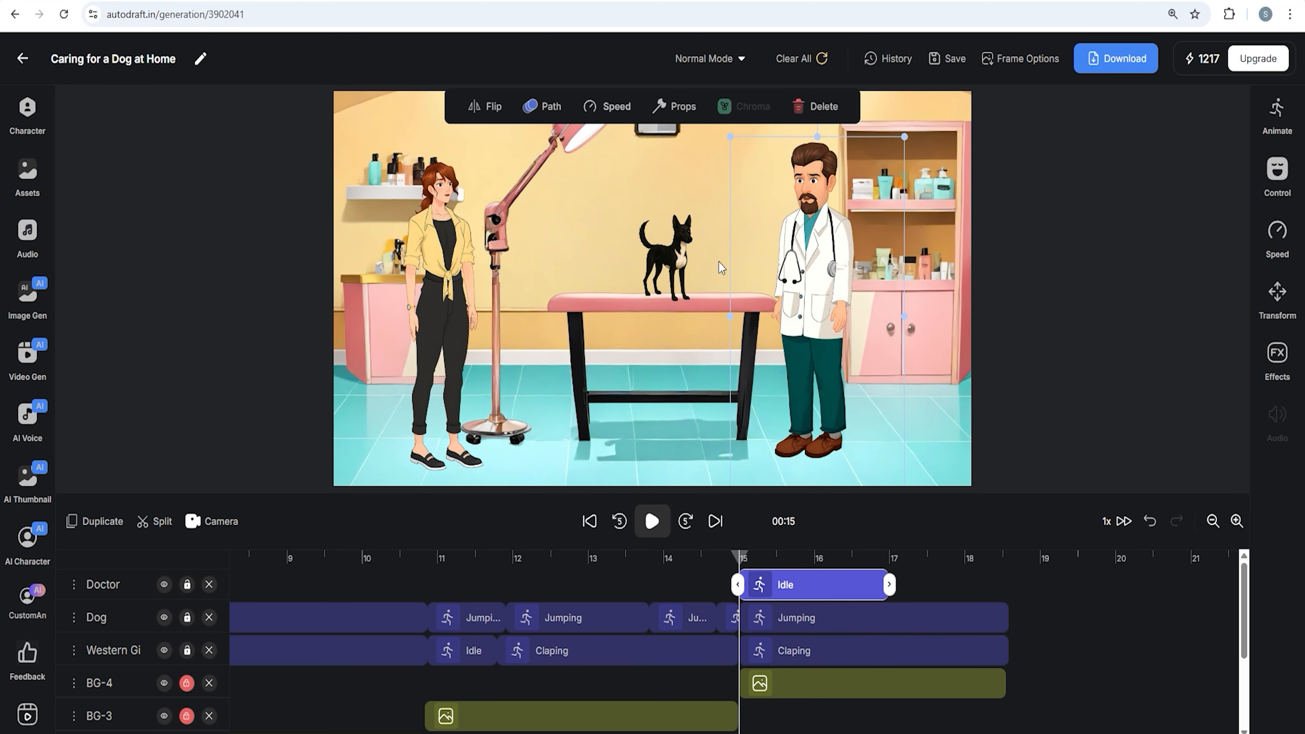
Extend the doctor's clip to about 18.5 seconds and set his animation to Talk With Pointing
{"action": "left_click", "coordinate": [668, 252]}
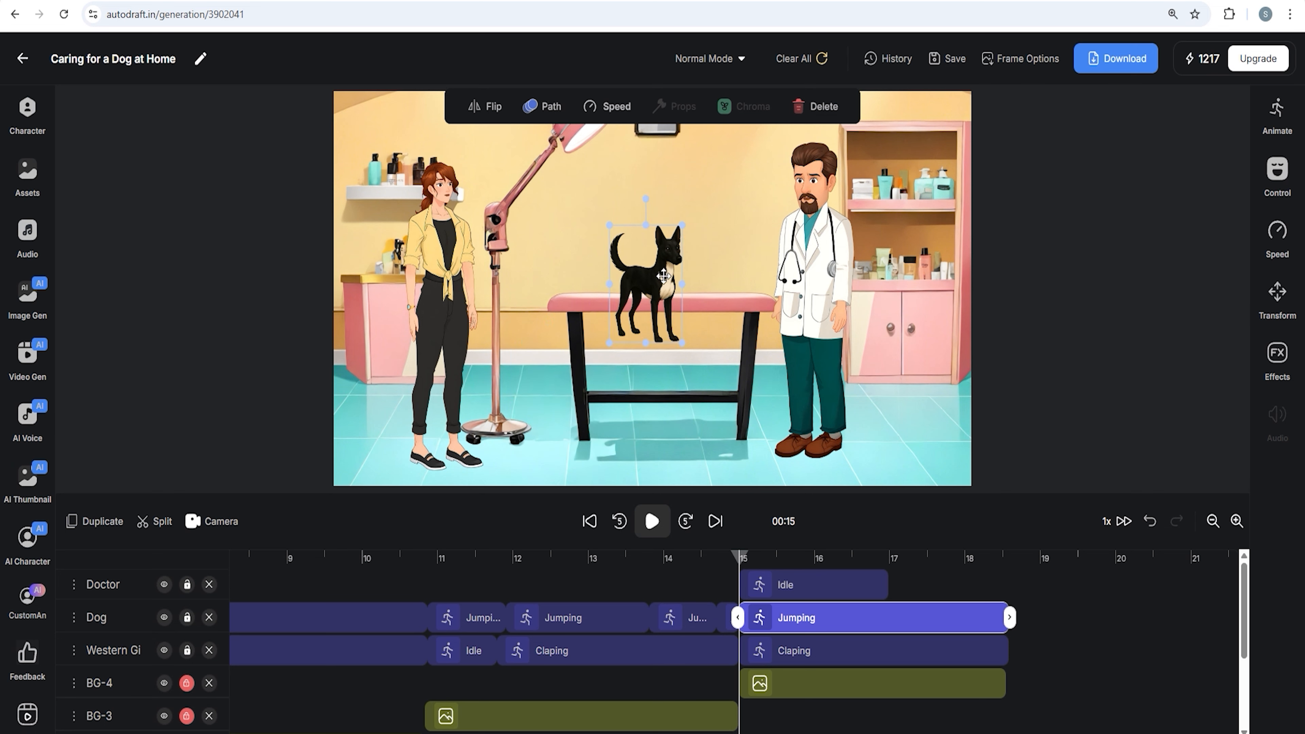
{"action": "left_click", "coordinate": [1016, 589]}
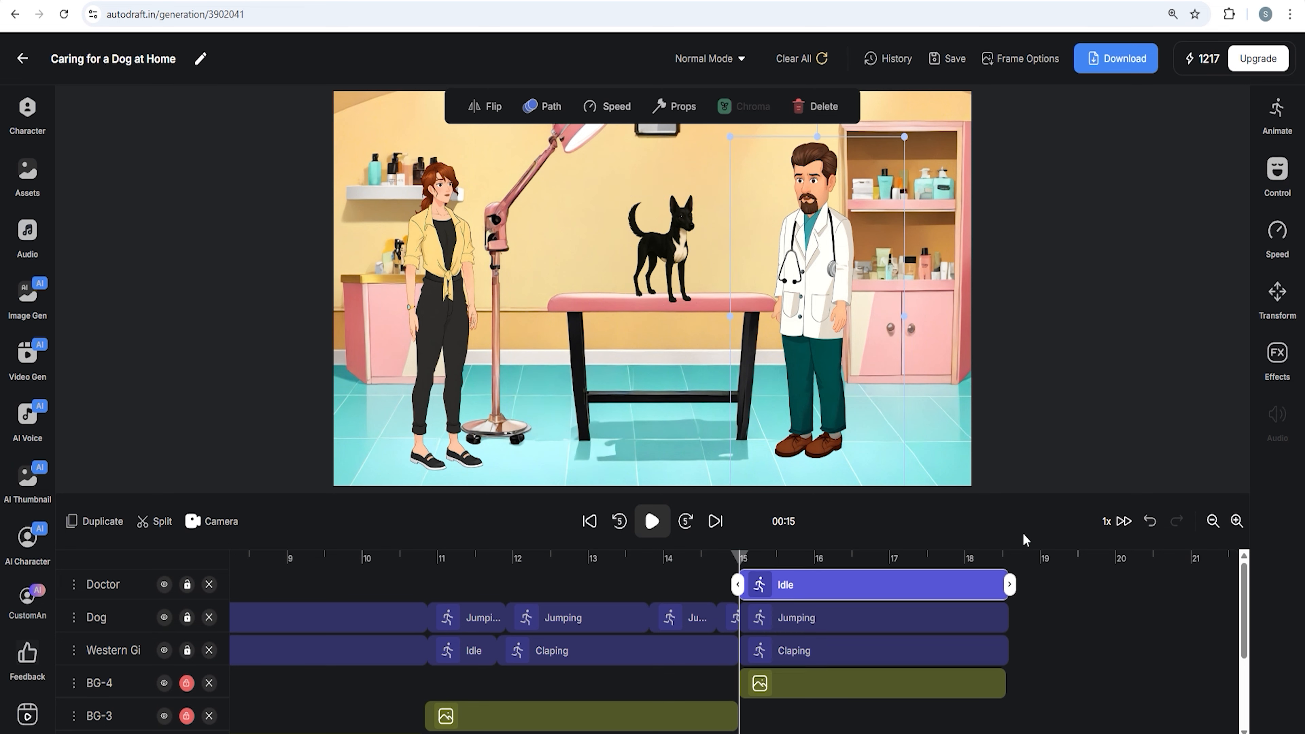
{"action": "left_click", "coordinate": [1278, 118]}
{"action": "left_click", "coordinate": [1146, 308]}
{"action": "scroll", "coordinate": [1151, 335], "scroll_direction": "down", "scroll_amount": 3}
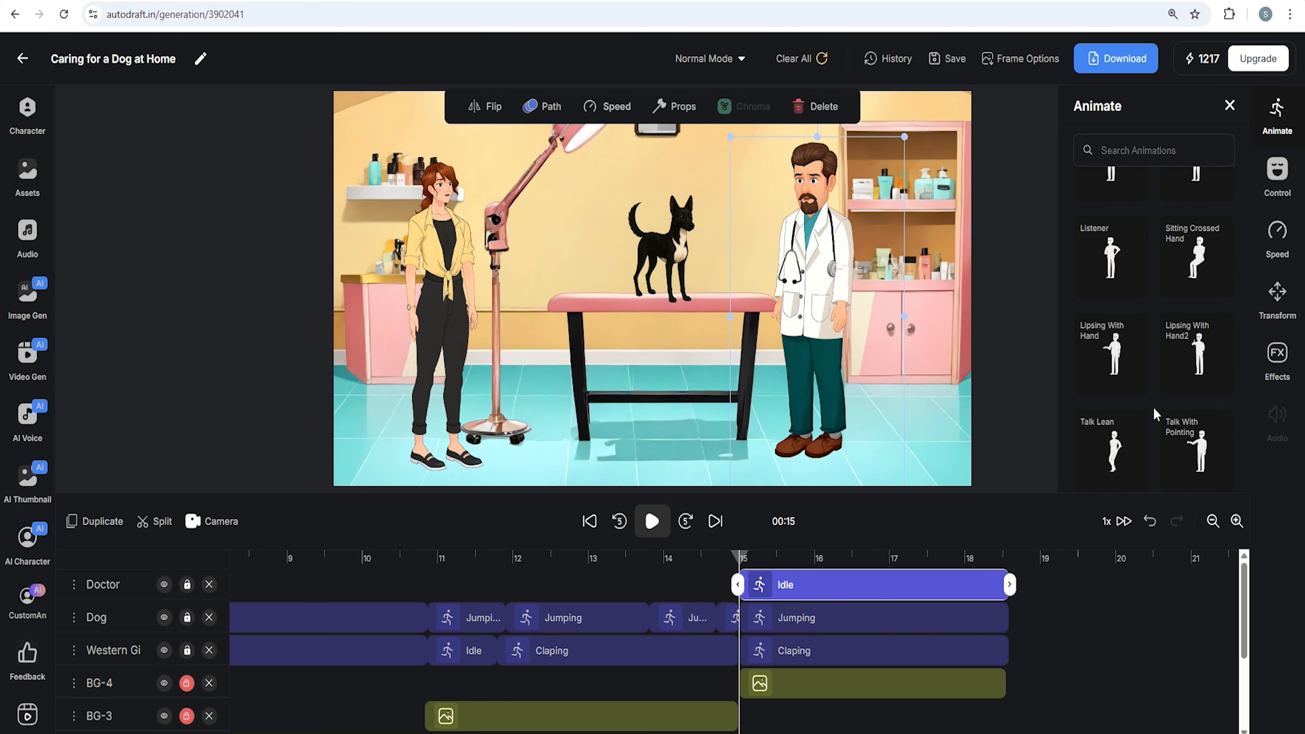
{"action": "left_click", "coordinate": [1195, 459]}
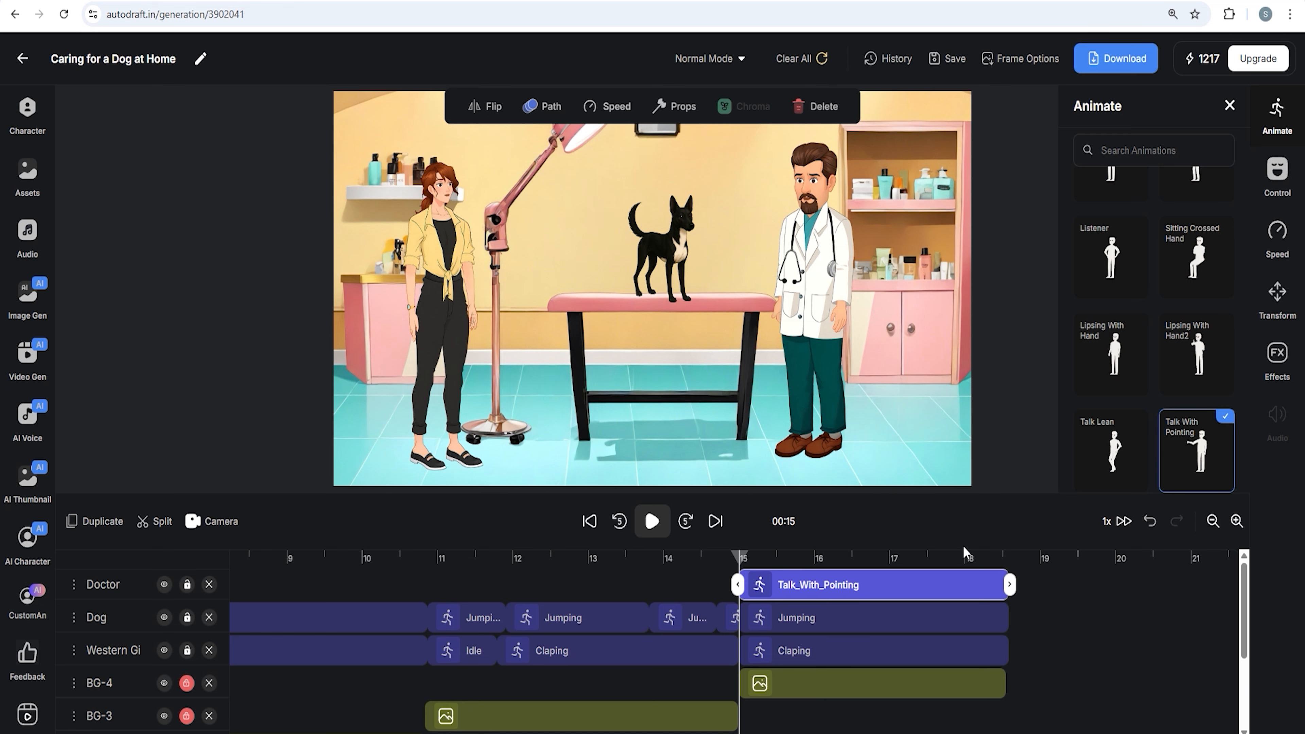
Set the dog's animation on the table to Eyeblink
{"action": "left_click_drag", "start_coordinate": [740, 562], "coordinate": [754, 561]}
{"action": "left_click", "coordinate": [678, 244]}
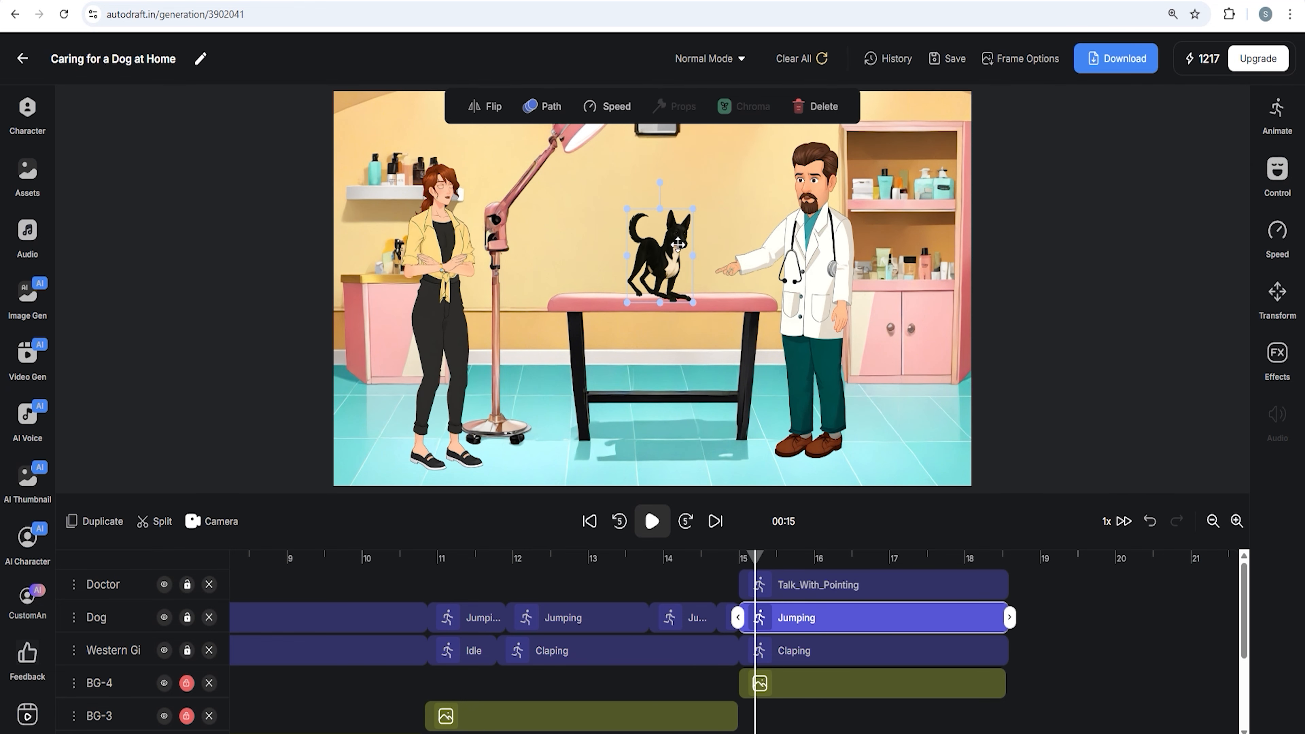
{"action": "left_click", "coordinate": [1279, 109]}
{"action": "left_click", "coordinate": [1096, 256]}
{"action": "scroll", "coordinate": [1124, 335], "scroll_direction": "down", "scroll_amount": 5}
{"action": "left_click", "coordinate": [1113, 414]}
{"action": "left_click_drag", "start_coordinate": [741, 560], "coordinate": [767, 571]}
Change the woman's clip in the grooming scene to the Idle animation
{"action": "left_click", "coordinate": [802, 650]}
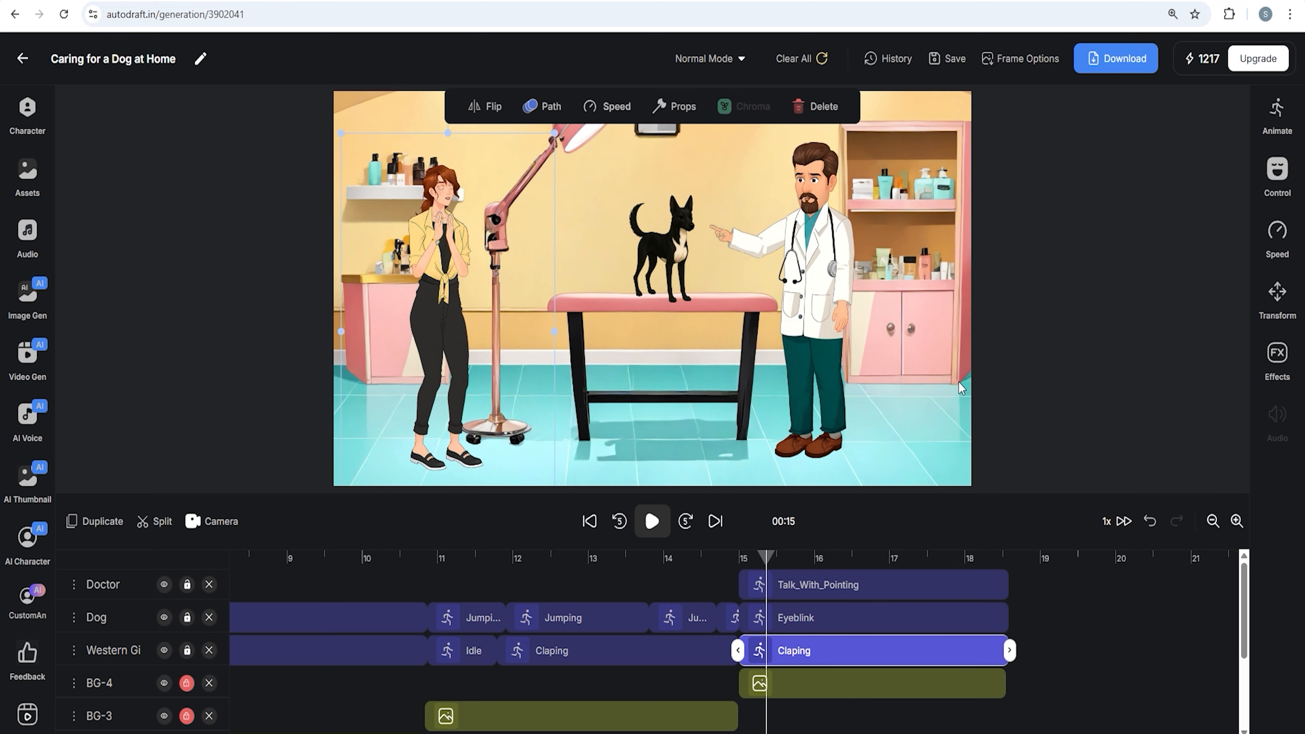
{"action": "left_click", "coordinate": [1277, 109]}
{"action": "left_click", "coordinate": [1111, 222]}
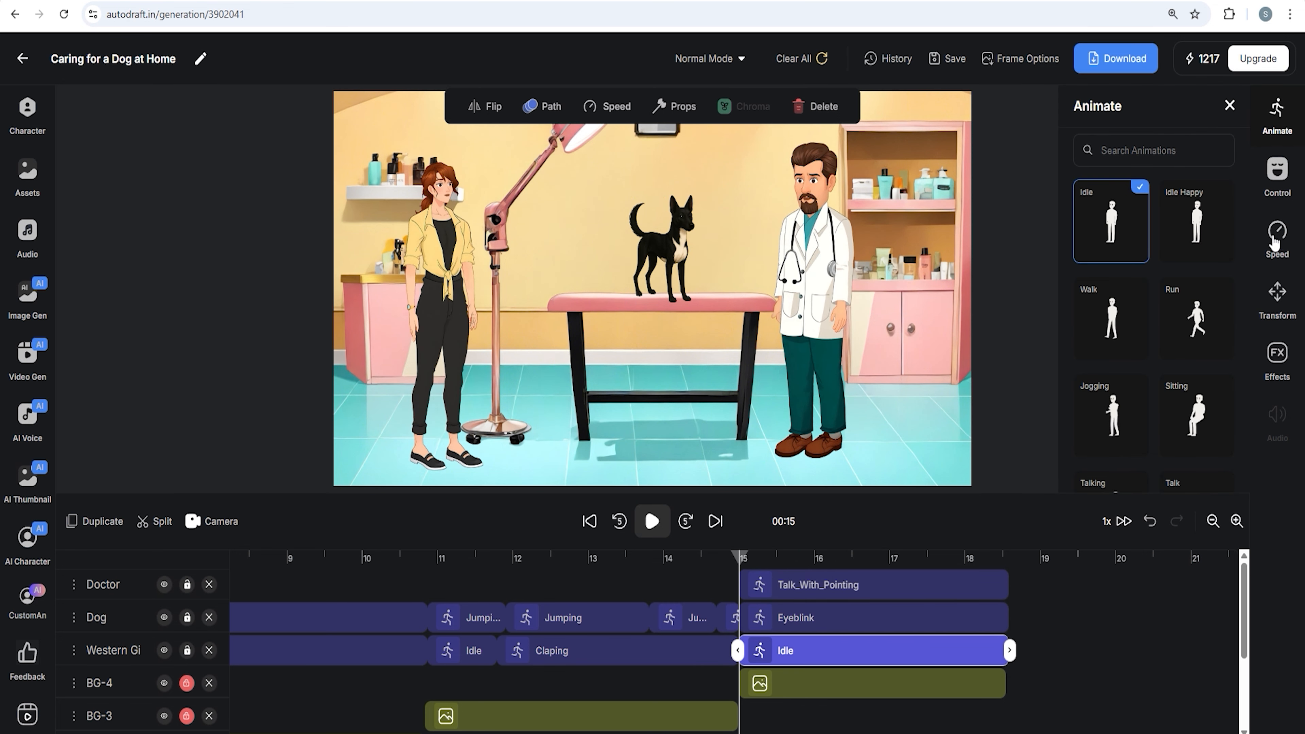
{"action": "left_click", "coordinate": [1277, 115]}
{"action": "left_click_drag", "start_coordinate": [742, 559], "coordinate": [748, 562]}
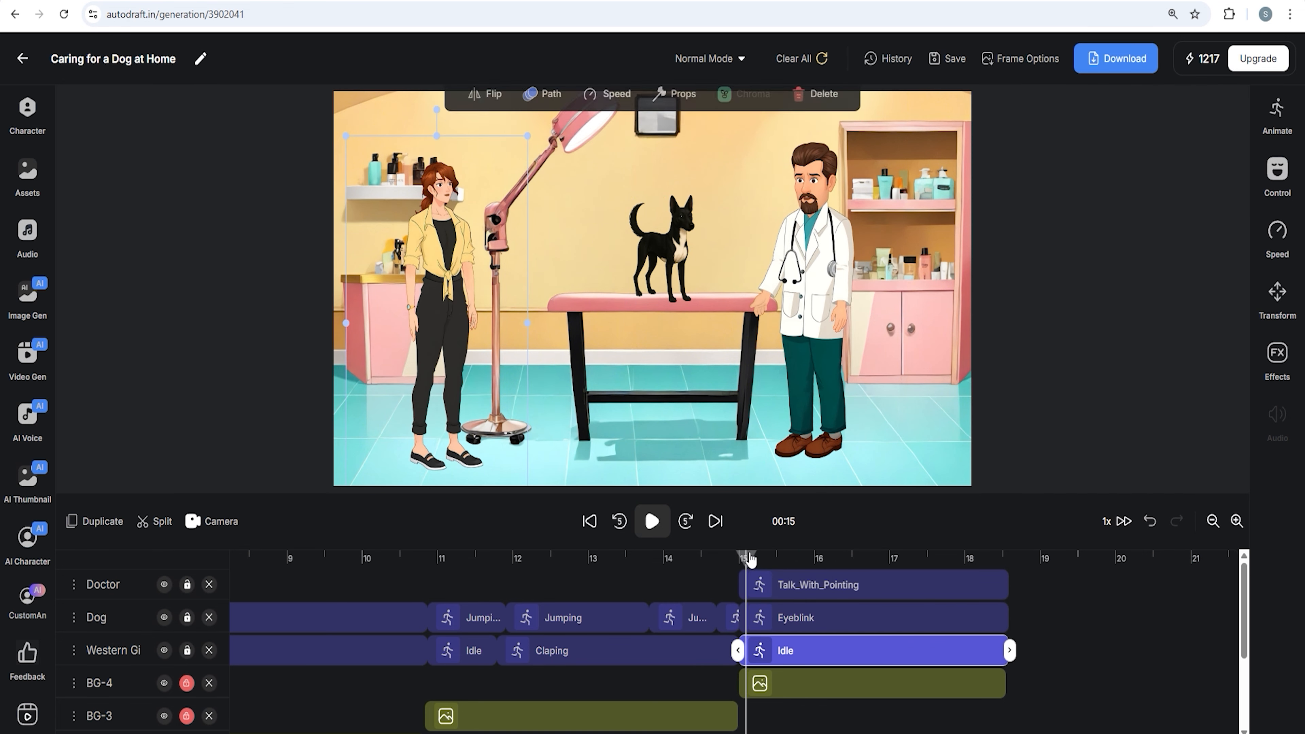
Select the doctor and apply his face control settings
{"action": "left_click", "coordinate": [860, 269]}
{"action": "left_click", "coordinate": [1277, 175]}
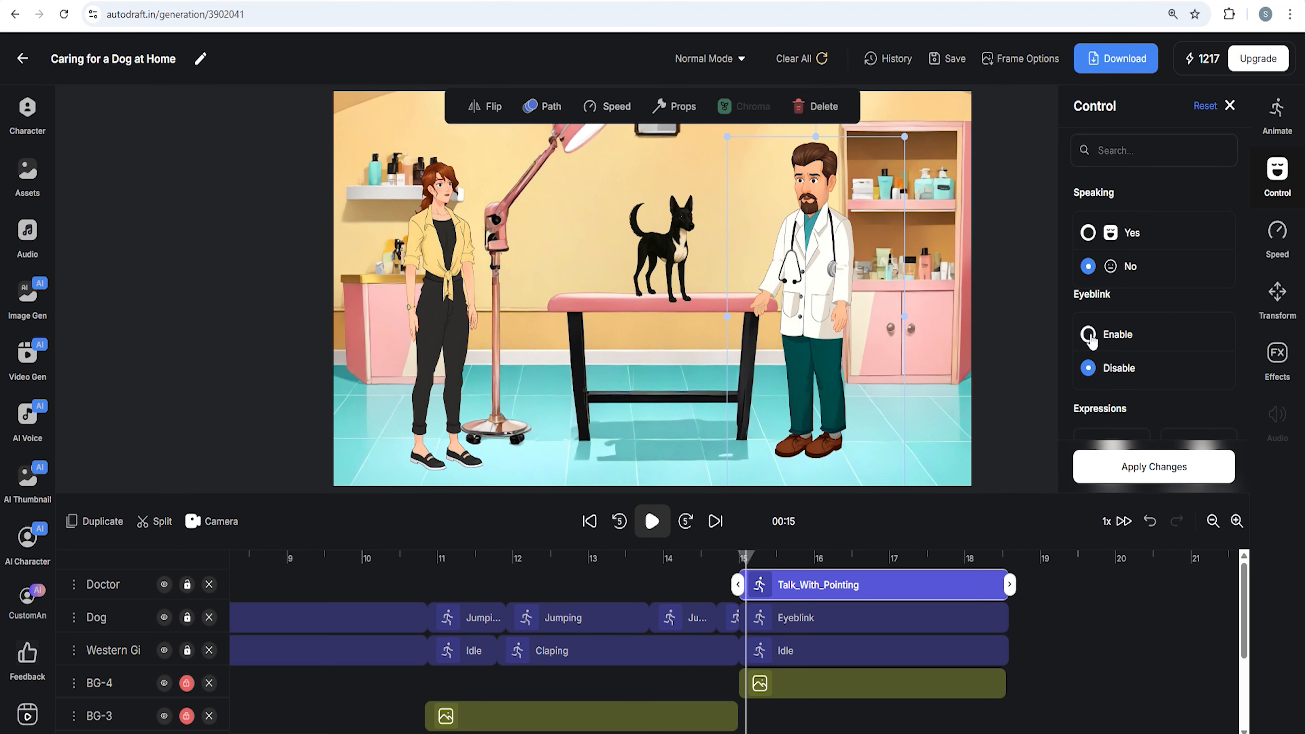
{"action": "left_click", "coordinate": [1137, 461]}
{"action": "scroll", "coordinate": [904, 612], "scroll_direction": "down", "scroll_amount": 3}
{"action": "scroll", "coordinate": [874, 612], "scroll_direction": "up", "scroll_amount": 3}
Scrub to about 18.5 seconds and check where the doctor's, dog's and woman's clips end
{"action": "left_click_drag", "start_coordinate": [746, 558], "coordinate": [1009, 564]}
{"action": "scroll", "coordinate": [1041, 627], "scroll_direction": "down", "scroll_amount": 3}
{"action": "scroll", "coordinate": [1040, 627], "scroll_direction": "up", "scroll_amount": 3}
{"action": "left_click", "coordinate": [1009, 651]}
{"action": "left_click", "coordinate": [1009, 621]}
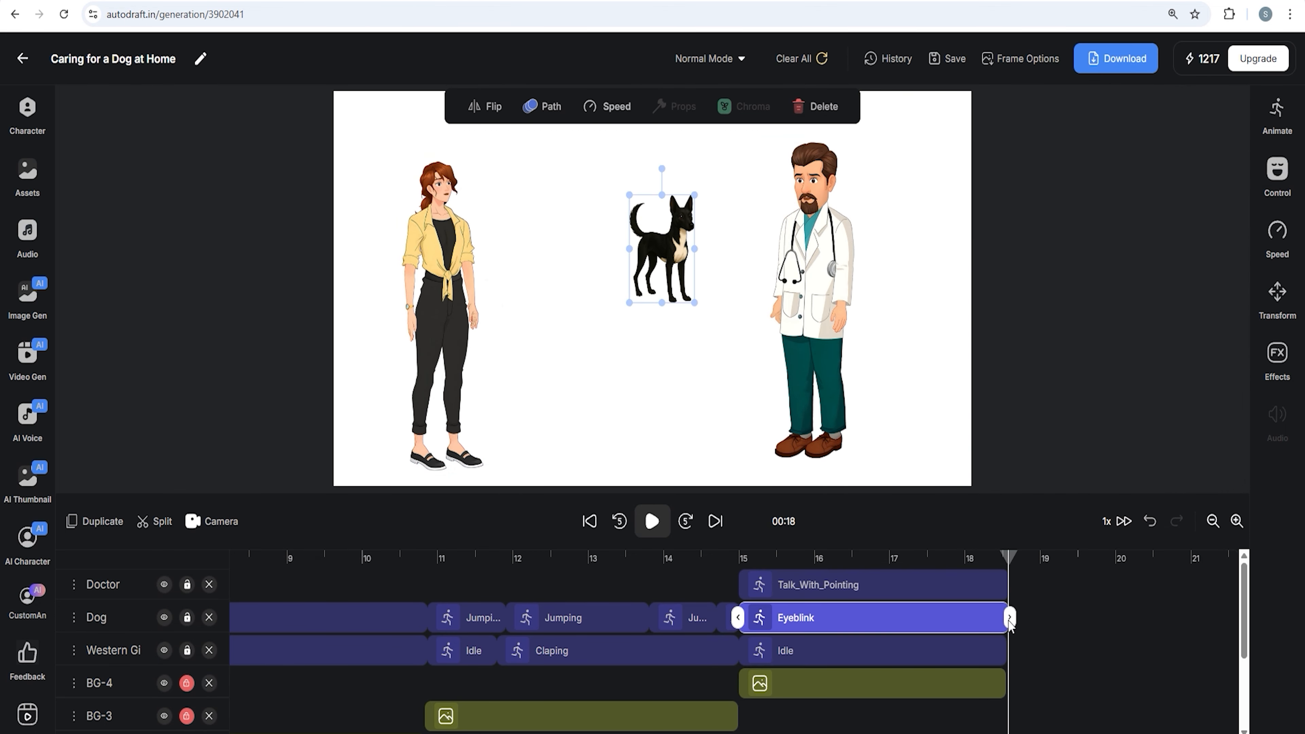
{"action": "left_click", "coordinate": [1007, 585]}
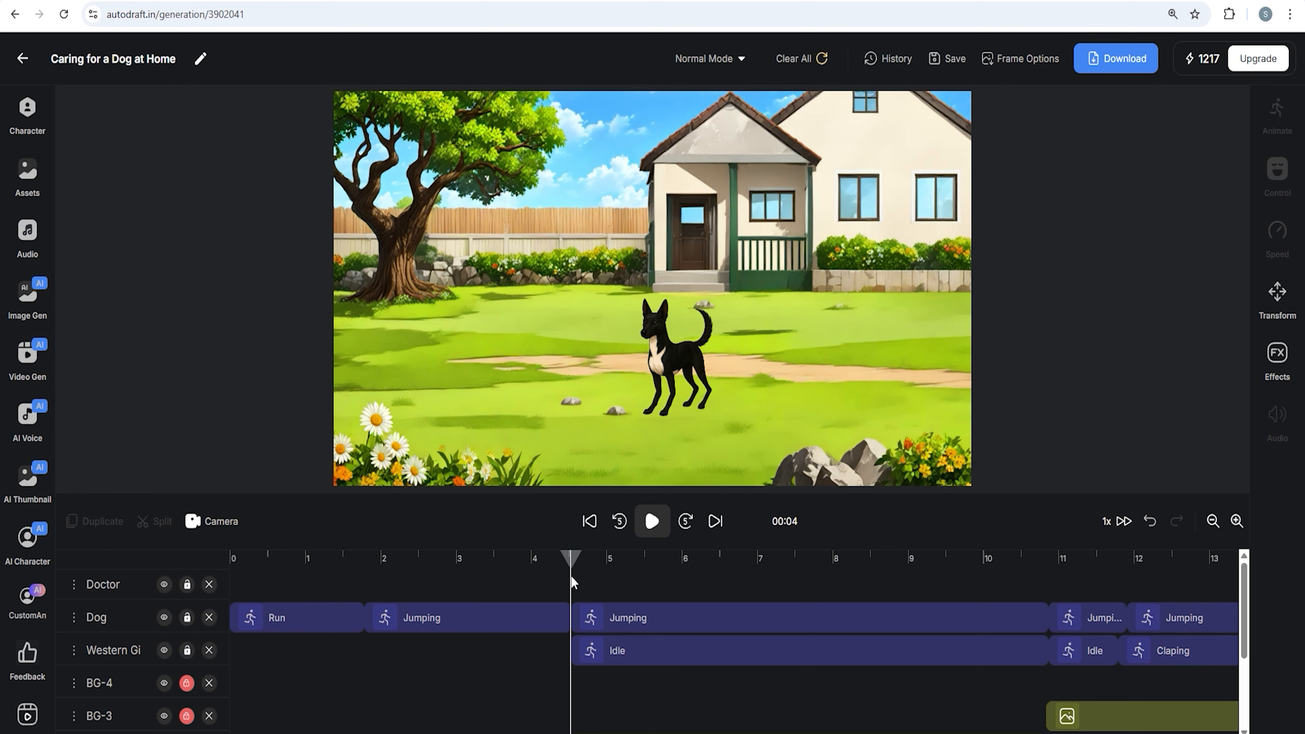
Extend the lawn background clip and split it at the playhead
{"action": "scroll", "coordinate": [605, 625], "scroll_direction": "down", "scroll_amount": 1}
{"action": "scroll", "coordinate": [605, 632], "scroll_direction": "down", "scroll_amount": 2}
{"action": "left_click_drag", "start_coordinate": [566, 686], "coordinate": [717, 685]}
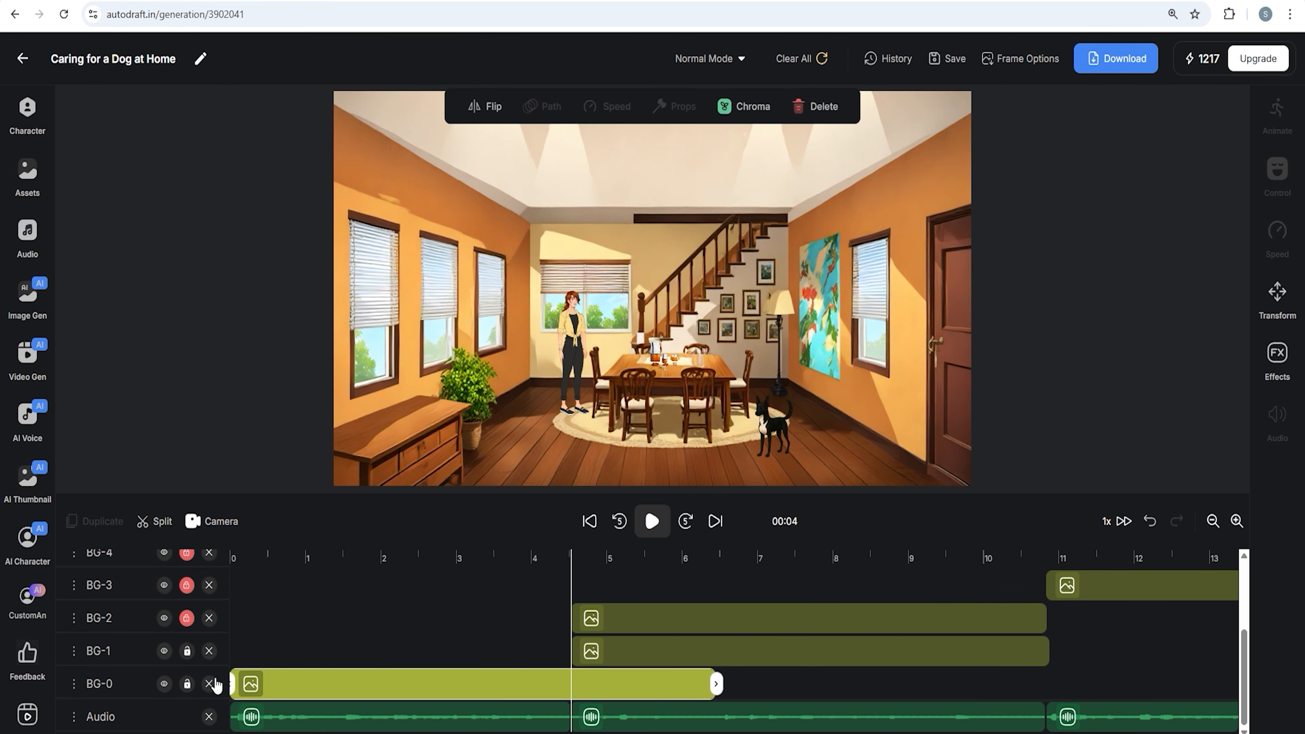
{"action": "left_click", "coordinate": [160, 523]}
{"action": "left_click", "coordinate": [670, 690]}
{"action": "scroll", "coordinate": [670, 690], "scroll_direction": "right", "scroll_amount": 6}
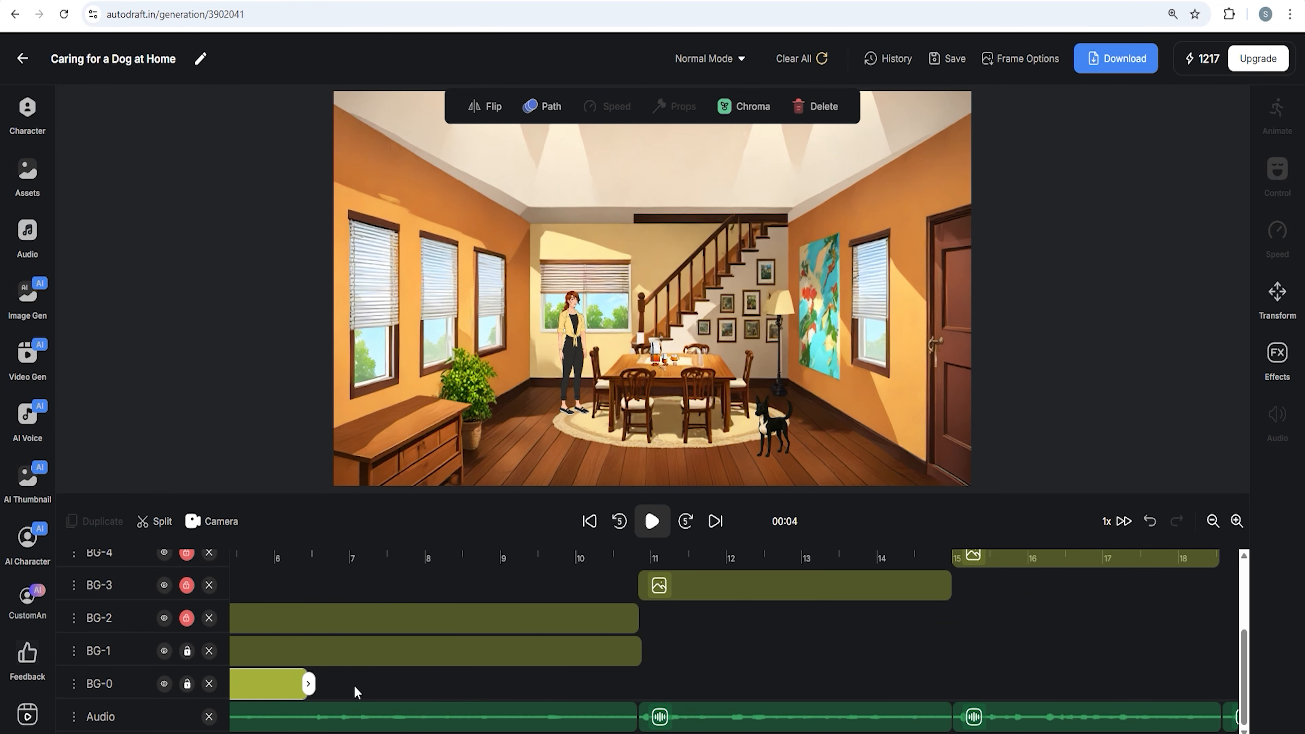
Move the split-off lawn background piece to start at about 18.5 seconds
{"action": "left_click_drag", "start_coordinate": [269, 687], "coordinate": [1011, 685]}
{"action": "scroll", "coordinate": [746, 669], "scroll_direction": "right", "scroll_amount": 3}
{"action": "left_click_drag", "start_coordinate": [707, 684], "coordinate": [1046, 684]}
{"action": "scroll", "coordinate": [942, 662], "scroll_direction": "right", "scroll_amount": 6}
{"action": "left_click_drag", "start_coordinate": [621, 682], "coordinate": [604, 681]}
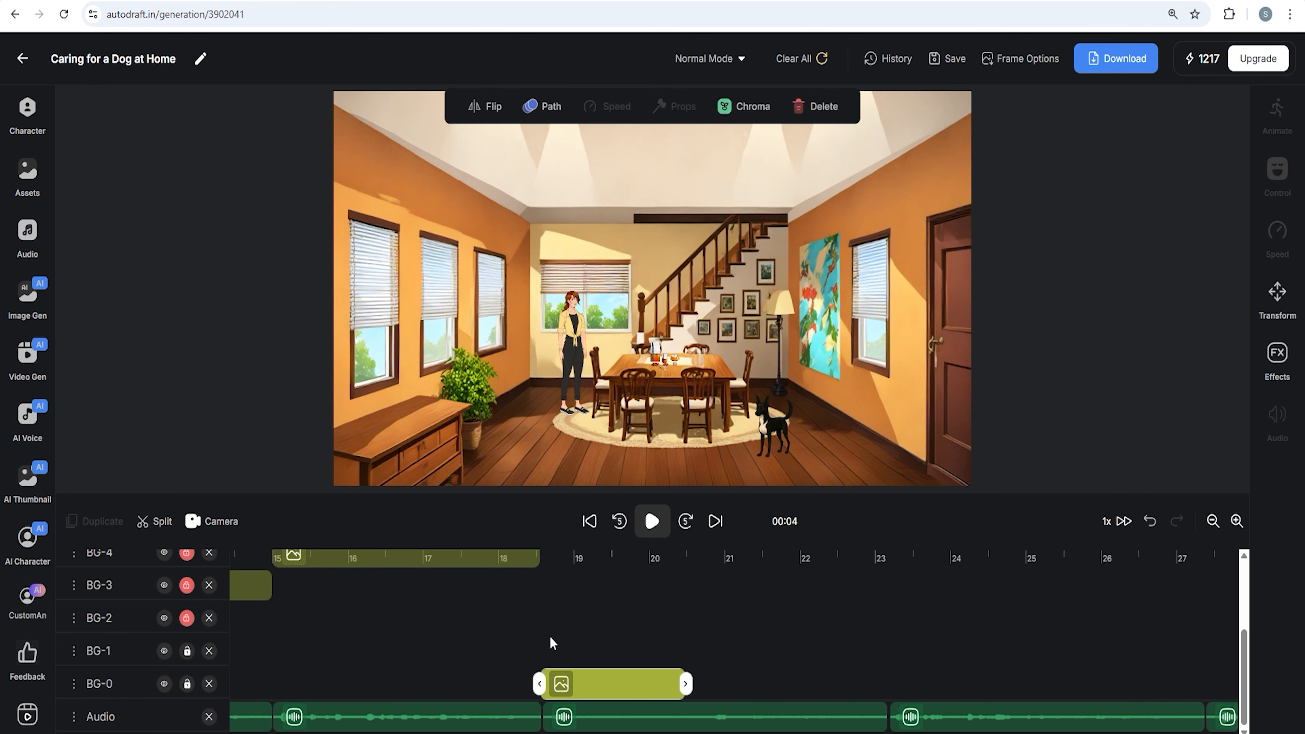
Adjust the length of the moved lawn background clip on the timeline
{"action": "scroll", "coordinate": [551, 643], "scroll_direction": "up", "scroll_amount": 3}
{"action": "left_click", "coordinate": [539, 561]}
{"action": "scroll", "coordinate": [543, 563], "scroll_direction": "left", "scroll_amount": 5}
{"action": "left_click_drag", "start_coordinate": [814, 562], "coordinate": [815, 562]}
{"action": "scroll", "coordinate": [853, 627], "scroll_direction": "down", "scroll_amount": 3}
{"action": "left_click", "coordinate": [915, 684]}
{"action": "left_click_drag", "start_coordinate": [958, 686], "coordinate": [1163, 691]}
{"action": "scroll", "coordinate": [925, 684], "scroll_direction": "up", "scroll_amount": 3}
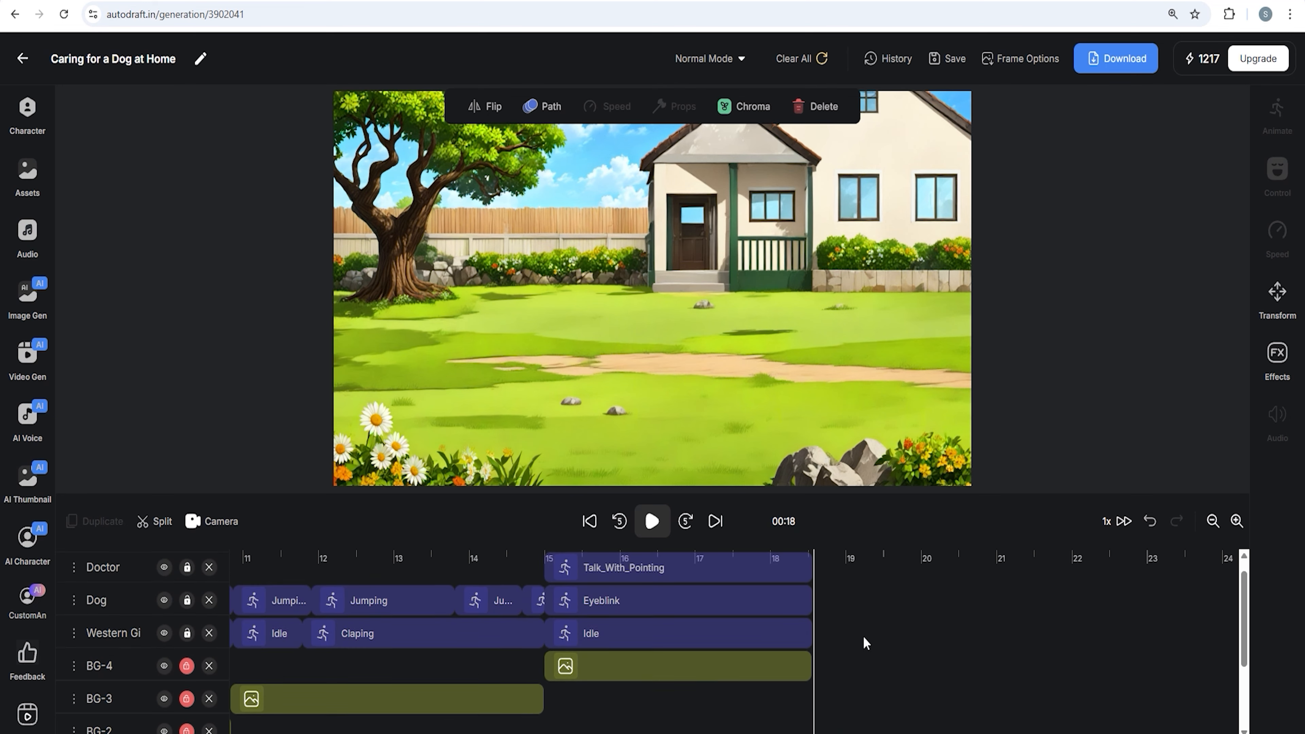
Upload the wooden-table-white-background image to the assets
{"action": "left_click", "coordinate": [28, 174]}
{"action": "left_click", "coordinate": [113, 468]}
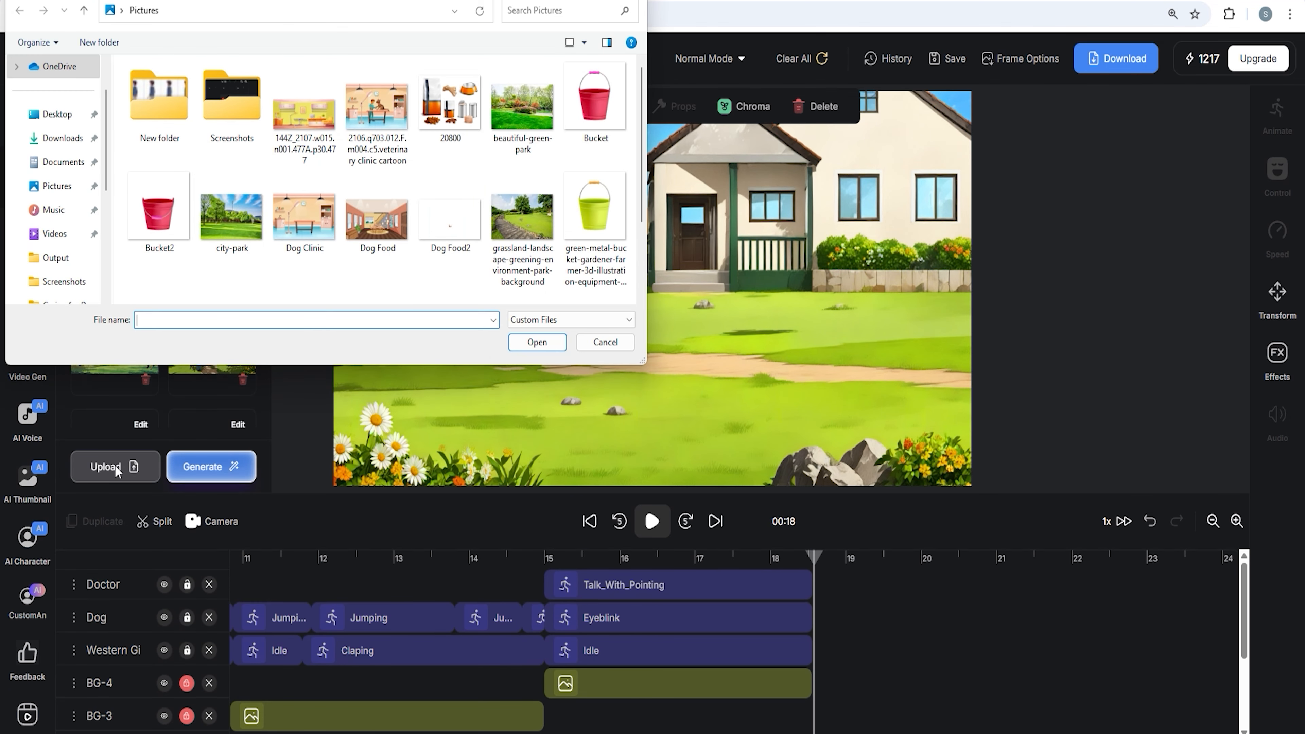
{"action": "scroll", "coordinate": [449, 202], "scroll_direction": "down", "scroll_amount": 2}
{"action": "left_click", "coordinate": [451, 242]}
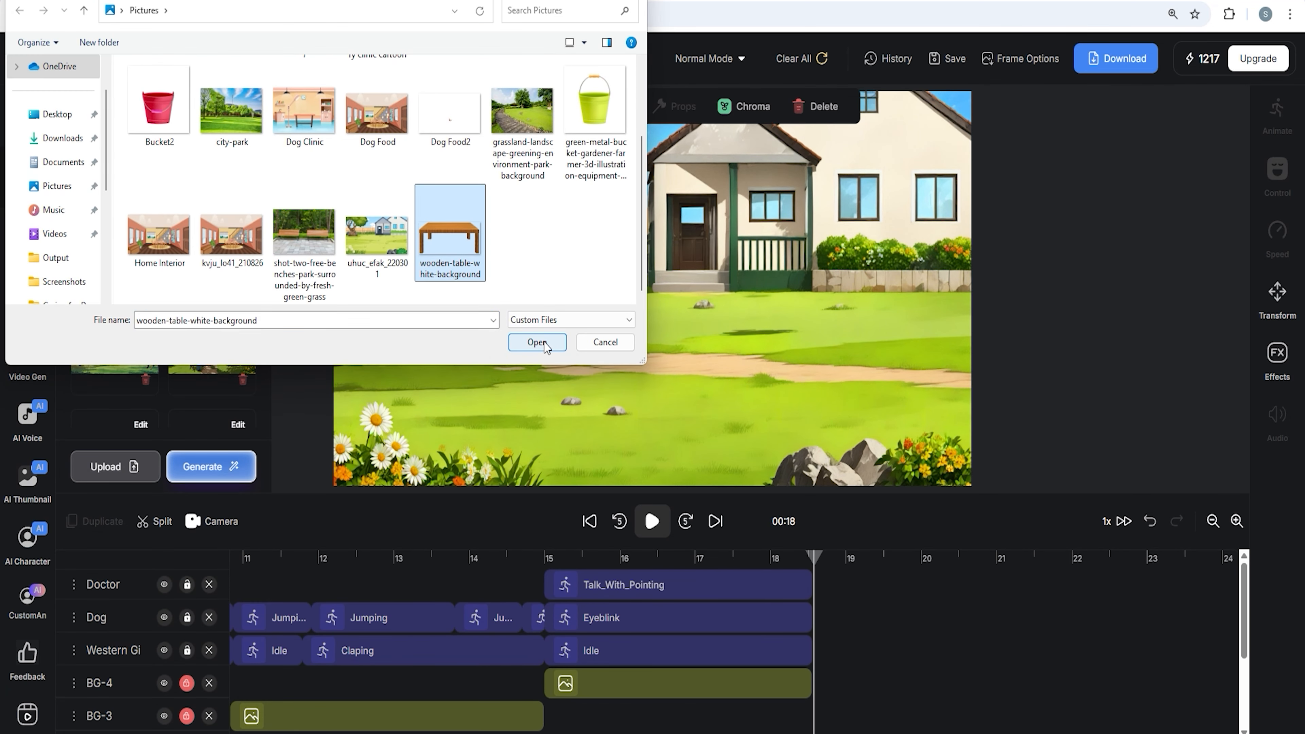
{"action": "left_click", "coordinate": [537, 342]}
{"action": "left_click", "coordinate": [682, 189]}
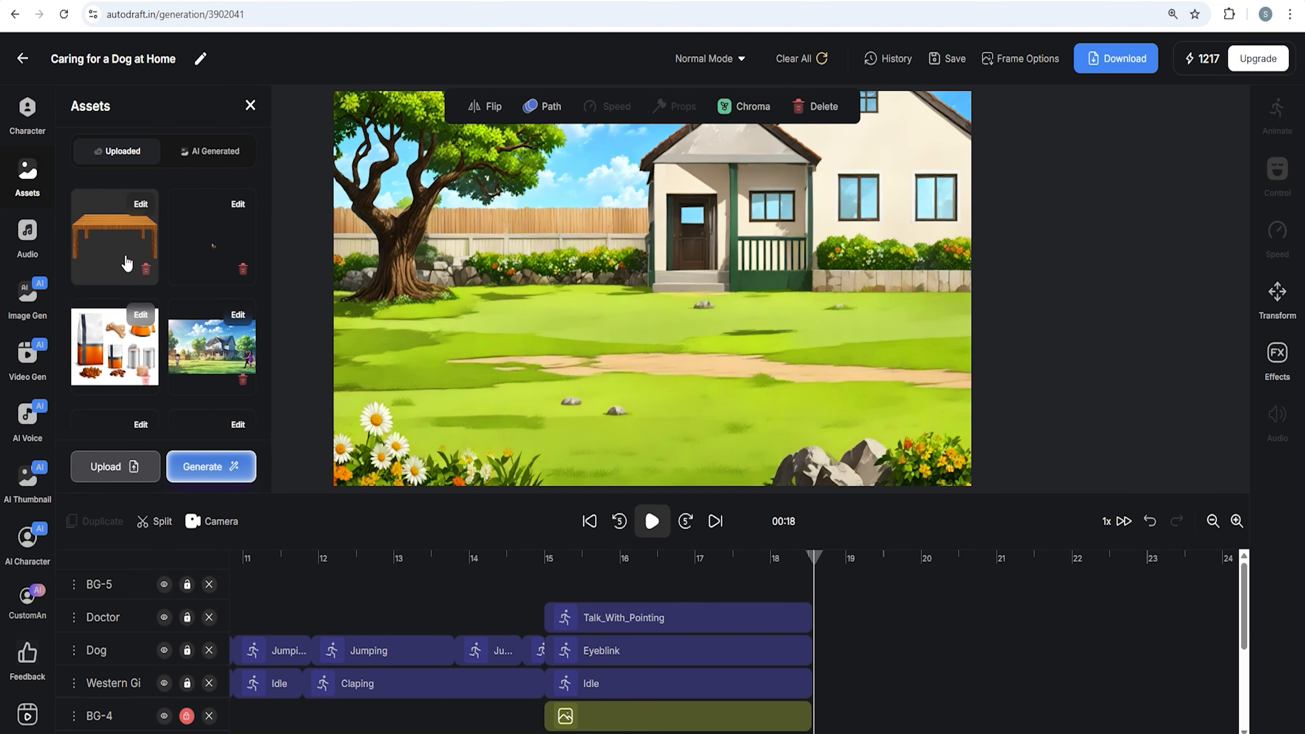
Add the wooden table to the lawn scene, resize it and place it in the centre foreground, then save
{"action": "left_click", "coordinate": [123, 229]}
{"action": "left_click_drag", "start_coordinate": [762, 428], "coordinate": [765, 457]}
{"action": "left_click_drag", "start_coordinate": [974, 153], "coordinate": [608, 337]}
{"action": "left_click_drag", "start_coordinate": [517, 368], "coordinate": [680, 330]}
{"action": "left_click_drag", "start_coordinate": [775, 301], "coordinate": [706, 335]}
{"action": "left_click_drag", "start_coordinate": [632, 360], "coordinate": [612, 363]}
{"action": "left_click_drag", "start_coordinate": [685, 337], "coordinate": [669, 346]}
{"action": "left_click_drag", "start_coordinate": [600, 375], "coordinate": [605, 374]}
{"action": "left_click", "coordinate": [955, 60]}
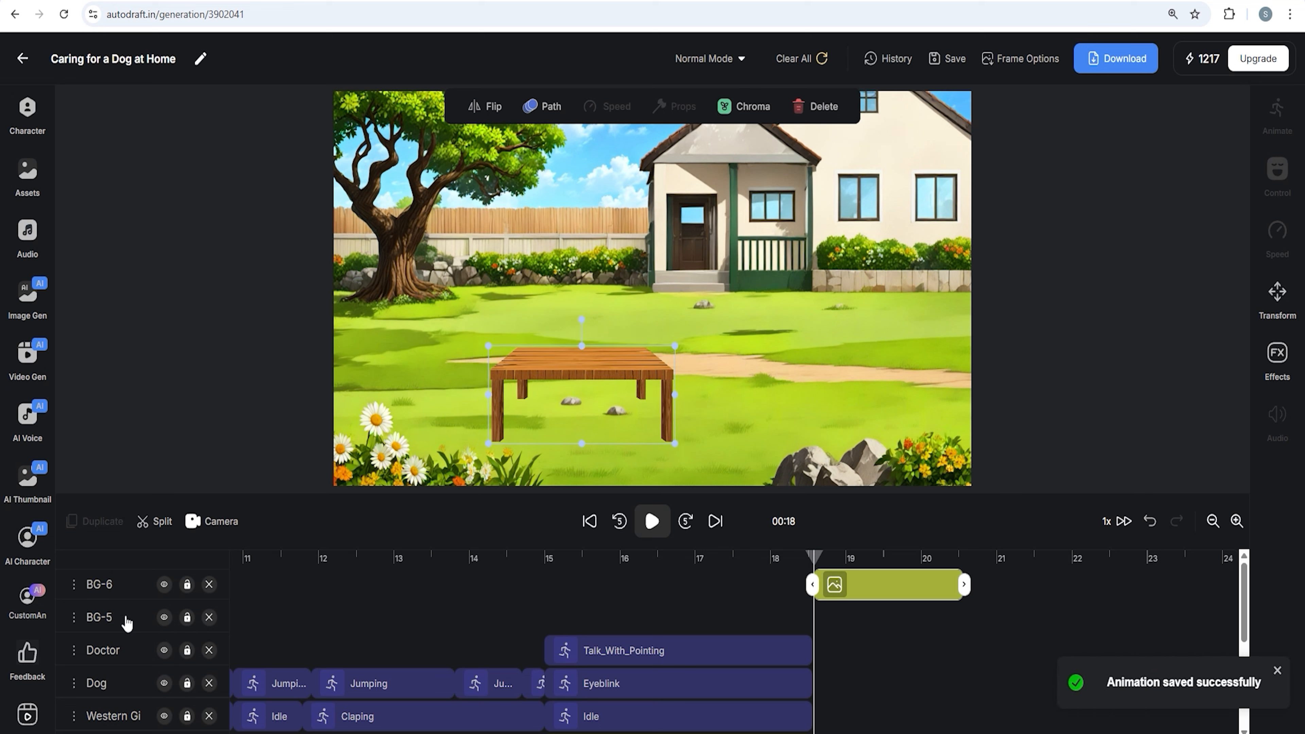
Move the table's layer below the dog's layer
{"action": "left_click", "coordinate": [143, 613]}
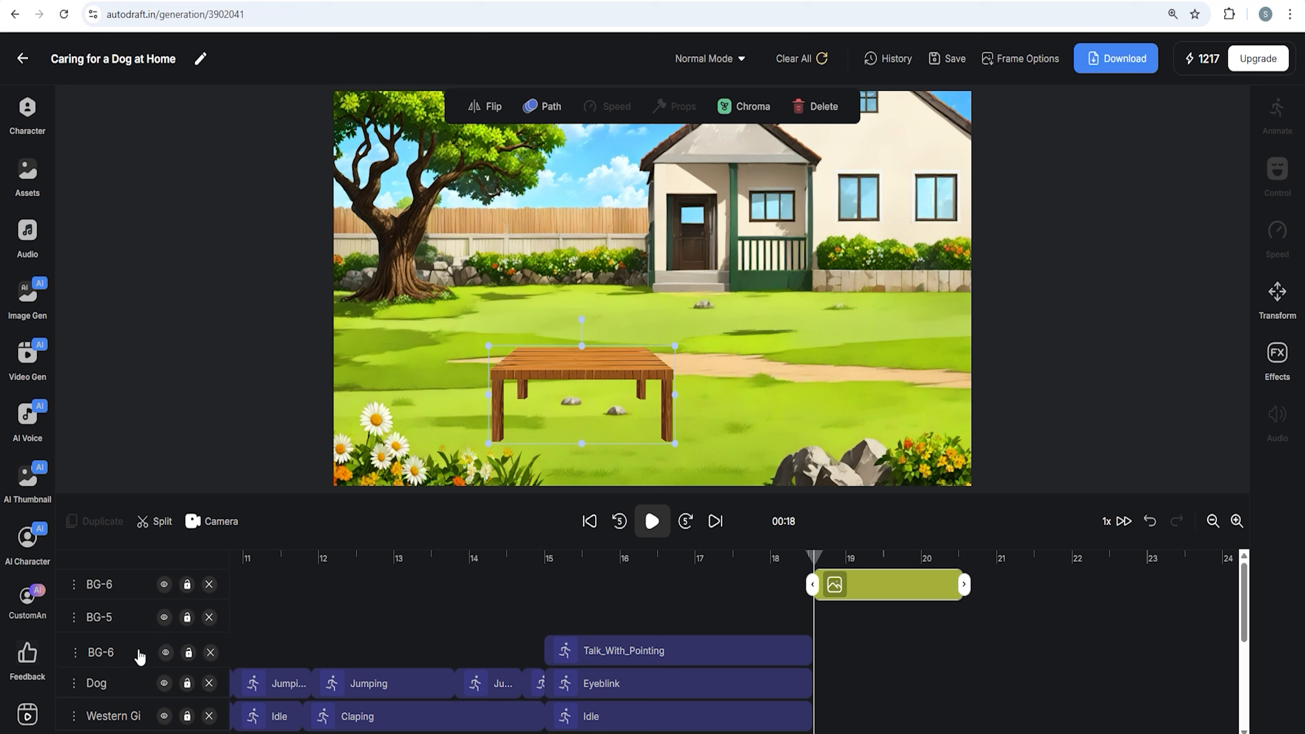
{"action": "left_click_drag", "start_coordinate": [140, 663], "coordinate": [136, 689]}
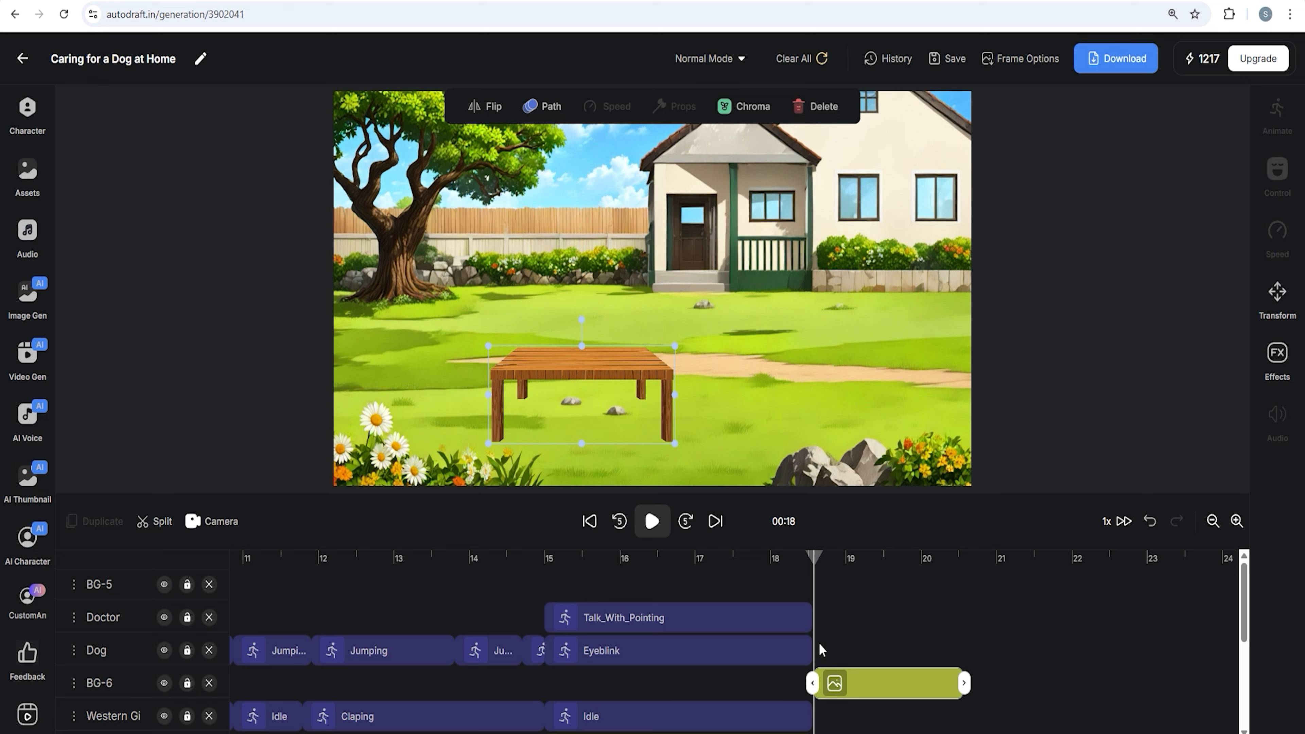
Extend the dog's clip to about 20 seconds, split it at 18.5 seconds, and place the dog on the table
{"action": "left_click", "coordinate": [811, 651]}
{"action": "left_click_drag", "start_coordinate": [834, 652], "coordinate": [915, 653]}
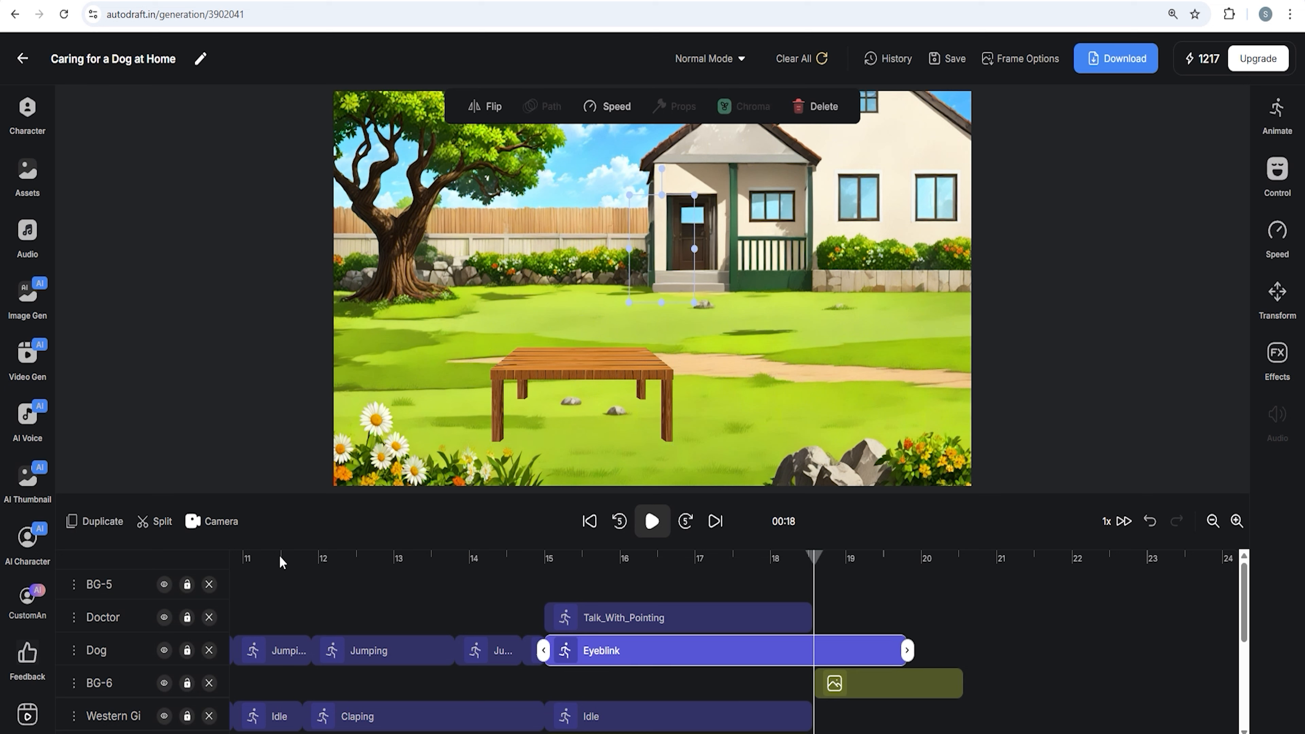
{"action": "left_click", "coordinate": [158, 522]}
{"action": "left_click", "coordinate": [872, 651]}
{"action": "left_click_drag", "start_coordinate": [662, 251], "coordinate": [592, 304]}
Extend the woman's Idle clip to about 20 seconds and split it at 18.5 seconds
{"action": "left_click", "coordinate": [786, 717]}
{"action": "left_click_drag", "start_coordinate": [813, 717], "coordinate": [947, 726]}
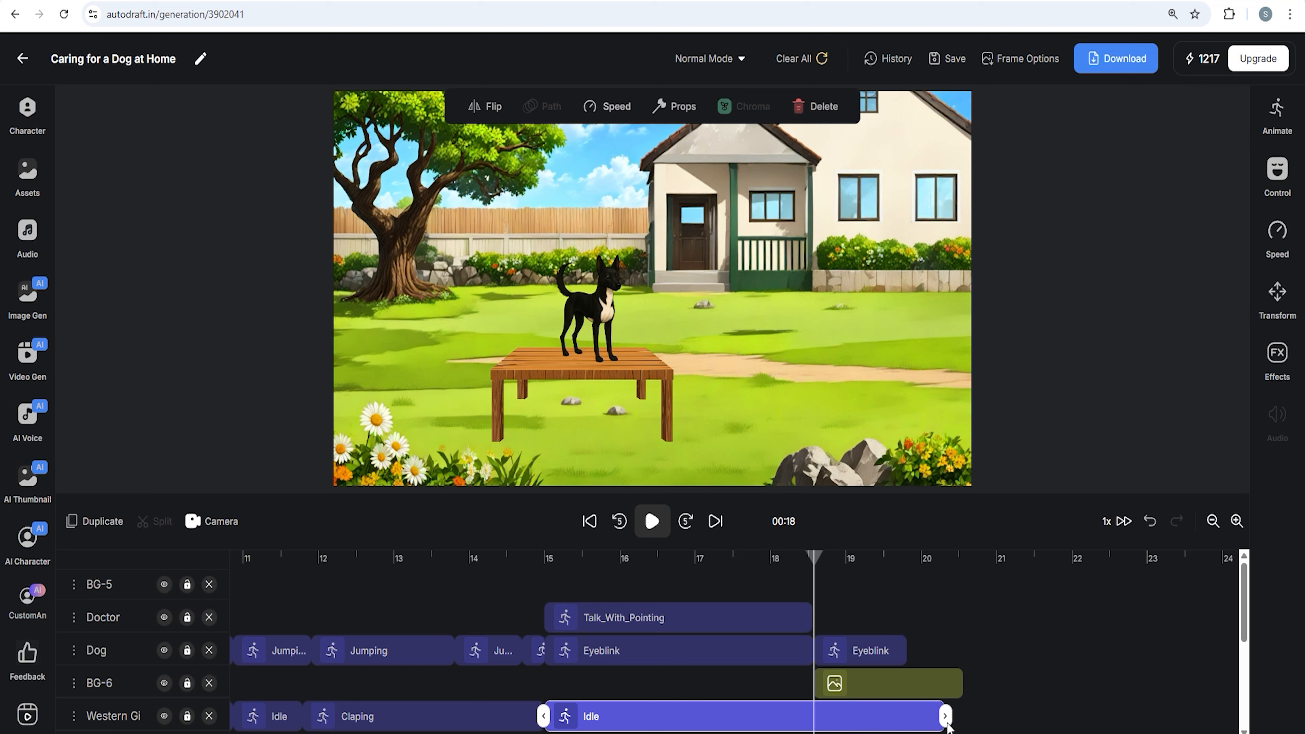
{"action": "left_click", "coordinate": [163, 527]}
Move the woman beside the table and apply the Idea Face Expression to her
{"action": "left_click_drag", "start_coordinate": [436, 288], "coordinate": [694, 312]}
{"action": "left_click", "coordinate": [1278, 174]}
{"action": "scroll", "coordinate": [1191, 325], "scroll_direction": "down", "scroll_amount": 1}
{"action": "scroll", "coordinate": [1190, 329], "scroll_direction": "down", "scroll_amount": 4}
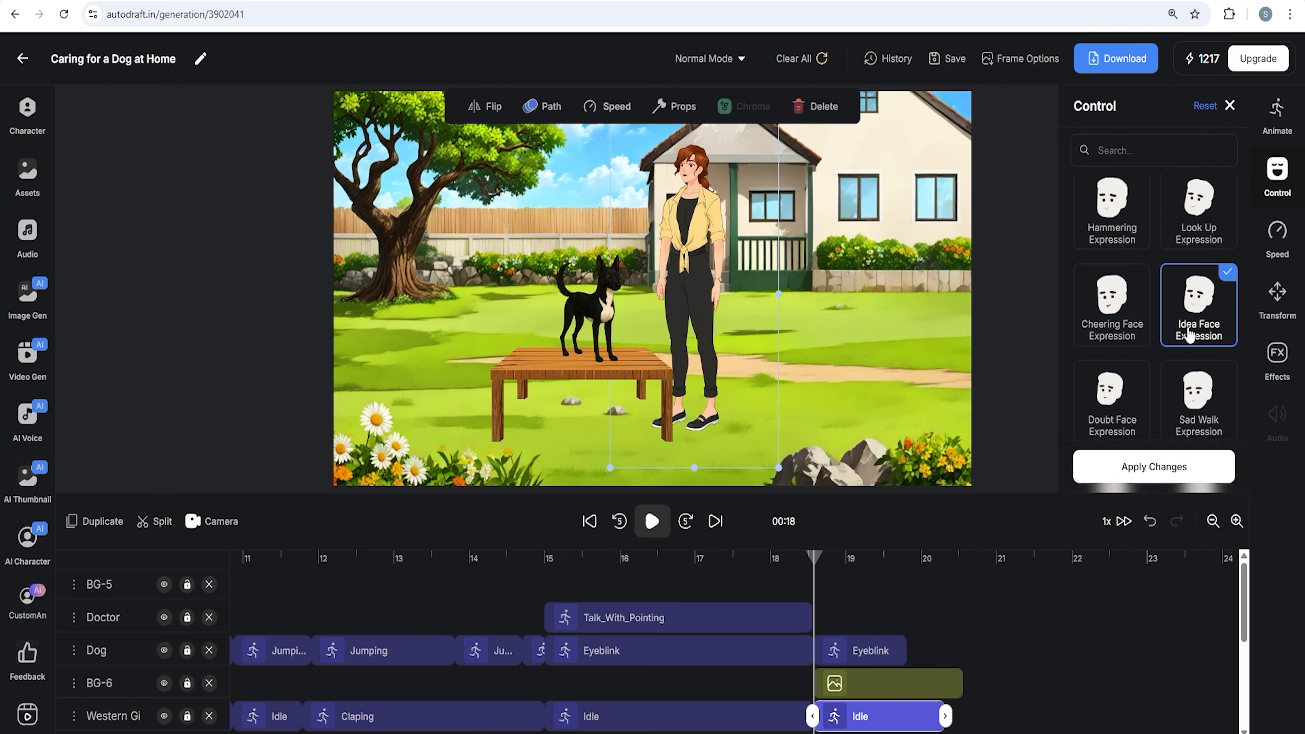
{"action": "scroll", "coordinate": [1188, 334], "scroll_direction": "up", "scroll_amount": 2}
{"action": "left_click", "coordinate": [1153, 464]}
Trim the dog's and woman's new clips to end with the table clip at about 20.5 seconds
{"action": "left_click_drag", "start_coordinate": [814, 558], "coordinate": [857, 617]}
{"action": "left_click", "coordinate": [890, 651]}
{"action": "left_click_drag", "start_coordinate": [910, 652], "coordinate": [958, 656]}
{"action": "left_click", "coordinate": [939, 718]}
{"action": "left_click_drag", "start_coordinate": [851, 573], "coordinate": [814, 570]}
Upload the Bucket2 image to the assets
{"action": "left_click", "coordinate": [12, 179]}
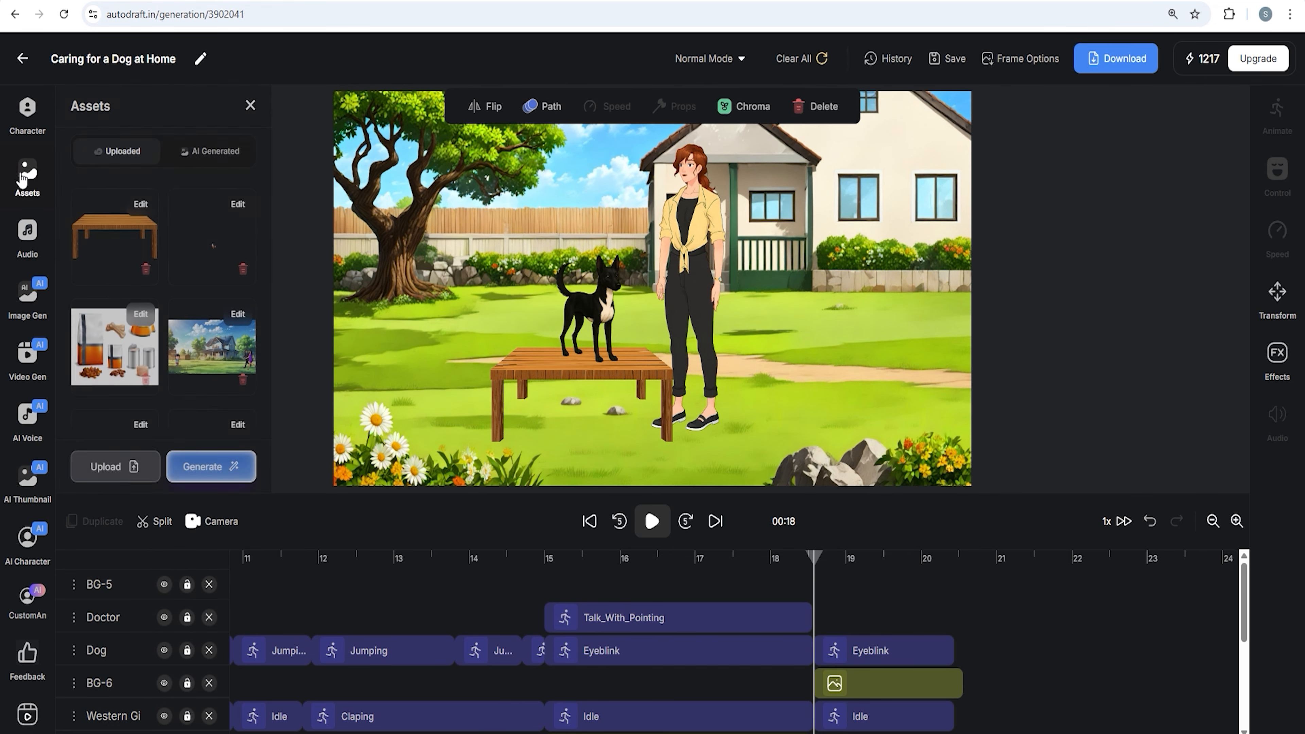
{"action": "left_click", "coordinate": [115, 467]}
{"action": "left_click", "coordinate": [193, 221]}
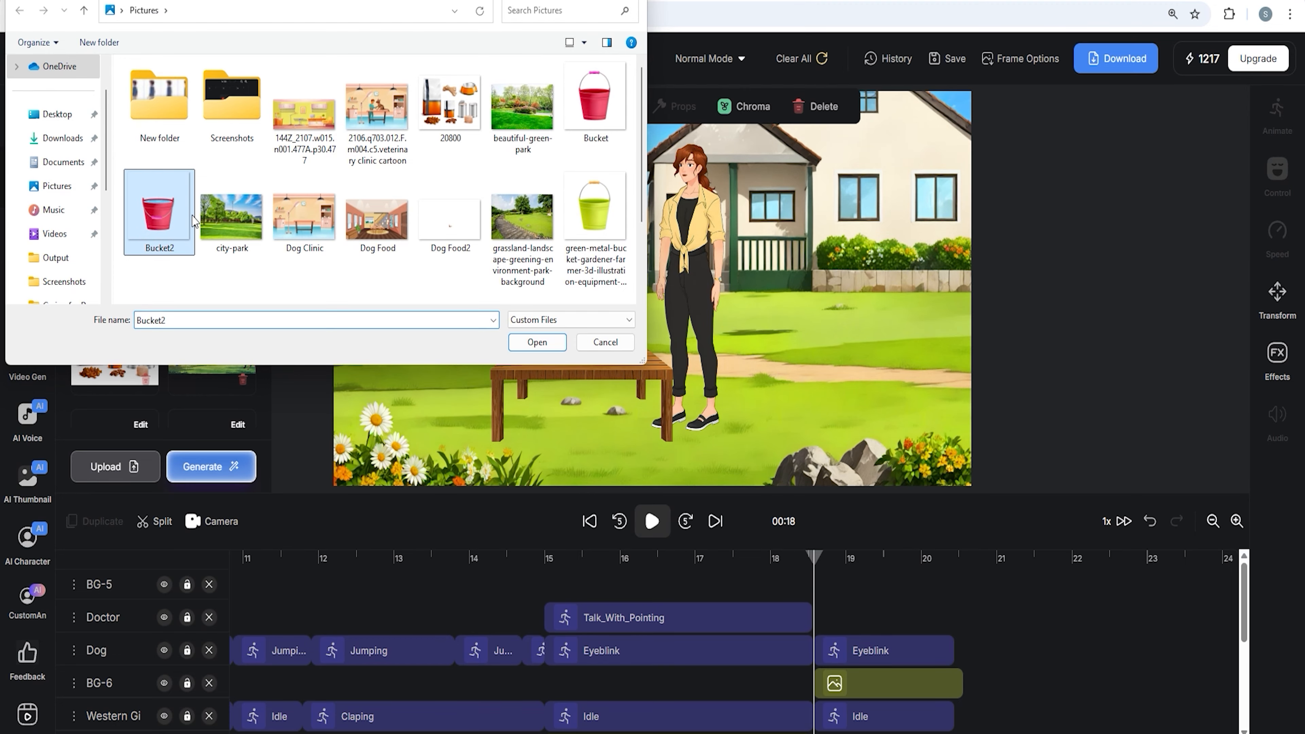
{"action": "left_click", "coordinate": [537, 342]}
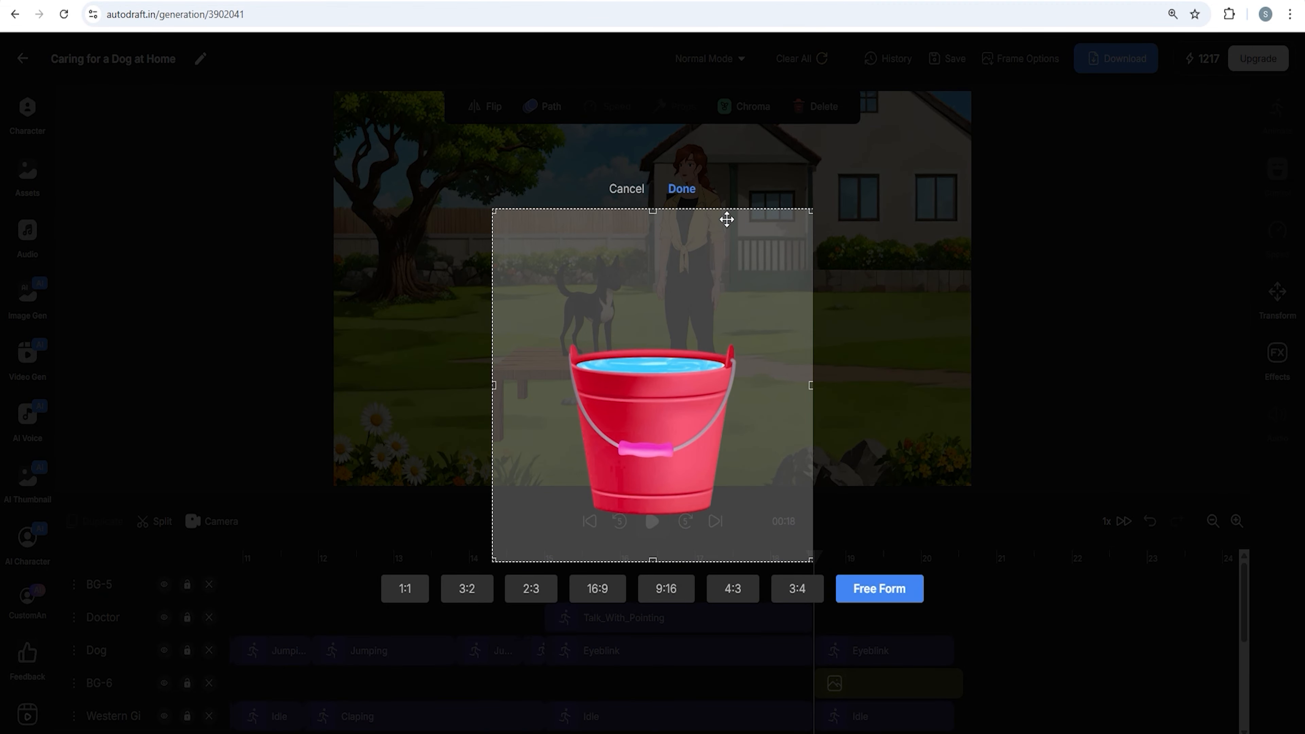
{"action": "left_click", "coordinate": [681, 189]}
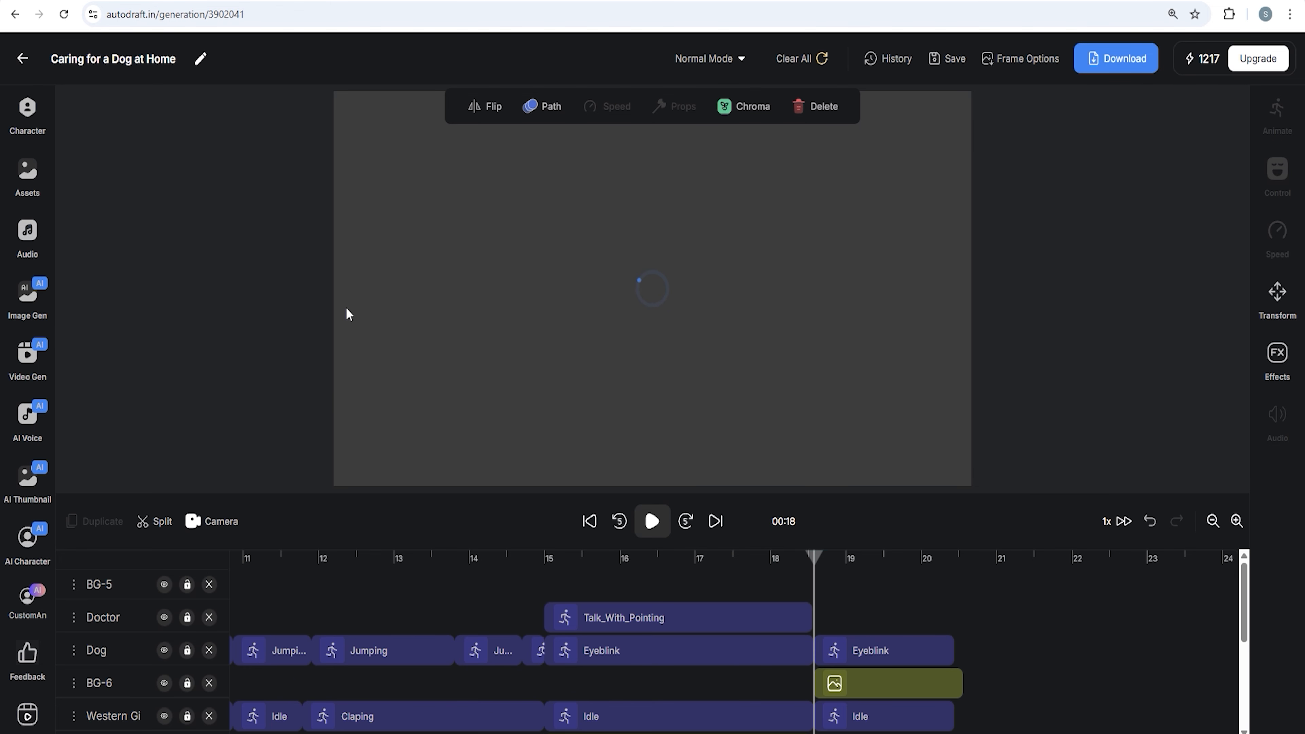
Delete the stray image clip at the start of the timeline
{"action": "scroll", "coordinate": [405, 621], "scroll_direction": "left", "scroll_amount": 12}
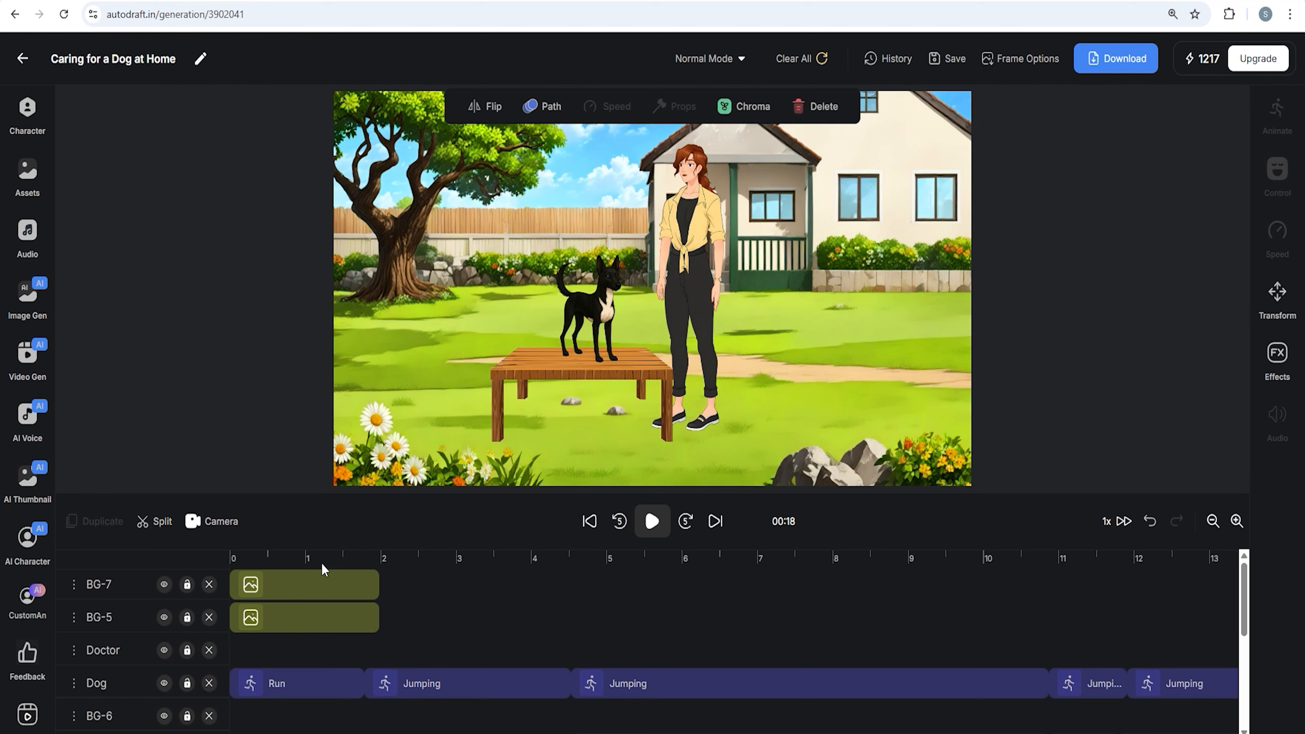
{"action": "scroll", "coordinate": [542, 602], "scroll_direction": "right", "scroll_amount": 12}
{"action": "left_click", "coordinate": [1213, 521]}
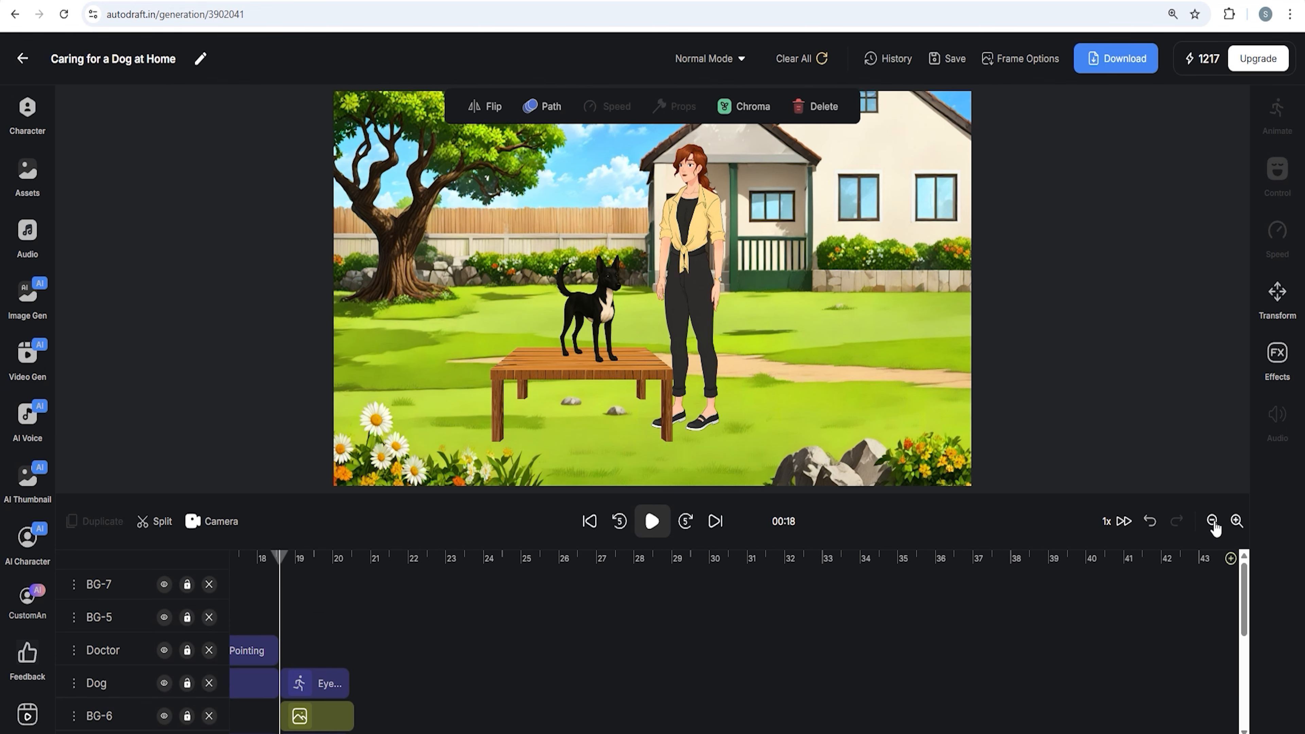
{"action": "left_click", "coordinate": [1213, 521]}
{"action": "left_click", "coordinate": [589, 521]}
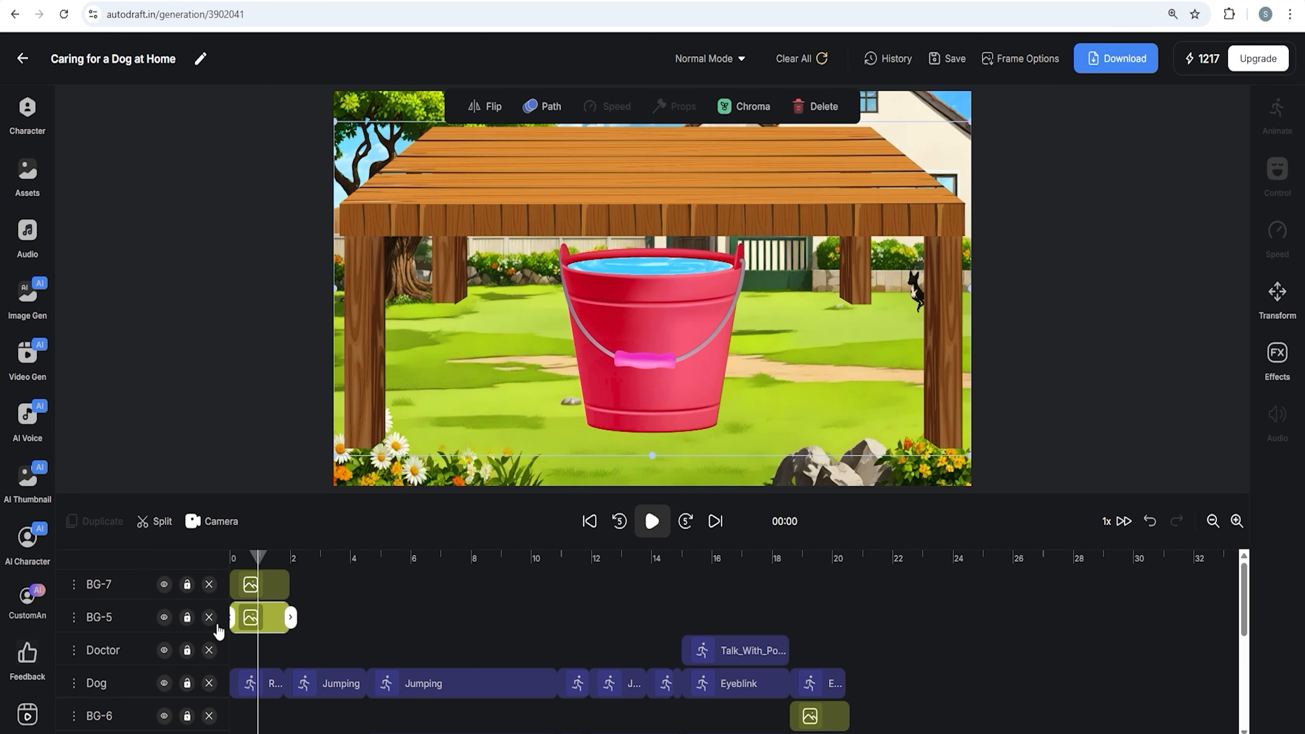
{"action": "left_click", "coordinate": [209, 617]}
Add the bucket image to the lawn scene at about 18.5 seconds
{"action": "left_click_drag", "start_coordinate": [258, 561], "coordinate": [791, 595]}
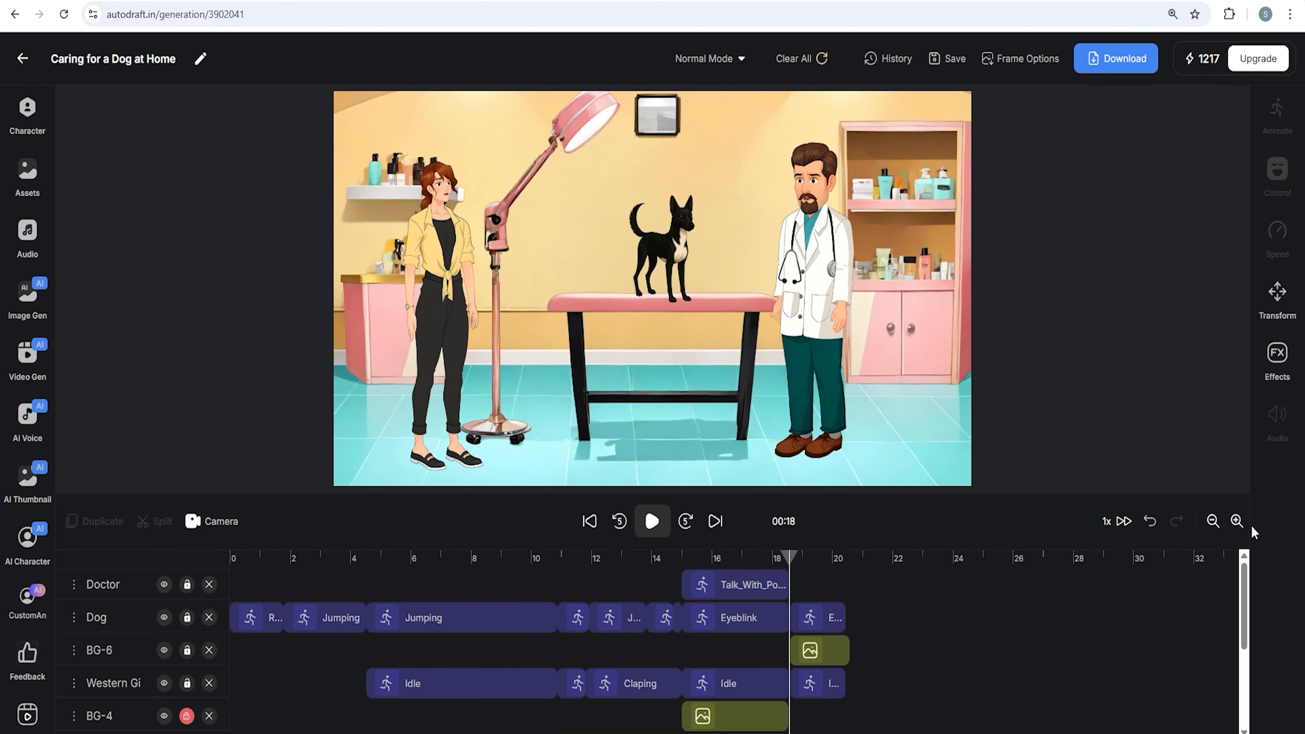
{"action": "left_click", "coordinate": [1237, 521]}
{"action": "left_click", "coordinate": [1236, 521]}
{"action": "left_click", "coordinate": [686, 520]}
{"action": "scroll", "coordinate": [877, 606], "scroll_direction": "down", "scroll_amount": 3}
{"action": "scroll", "coordinate": [858, 580], "scroll_direction": "up", "scroll_amount": 3}
{"action": "scroll", "coordinate": [822, 583], "scroll_direction": "right", "scroll_amount": 3}
{"action": "left_click", "coordinate": [574, 561]}
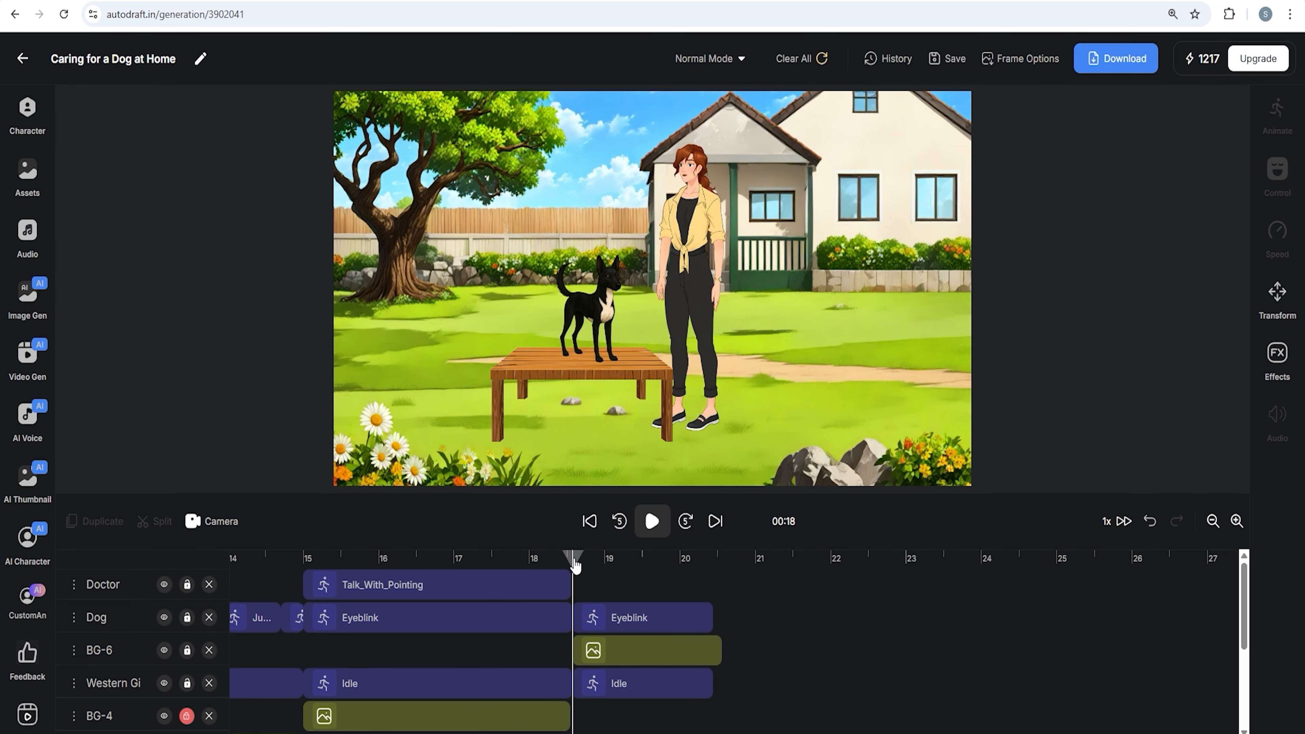
{"action": "left_click", "coordinate": [30, 197]}
{"action": "left_click", "coordinate": [116, 248]}
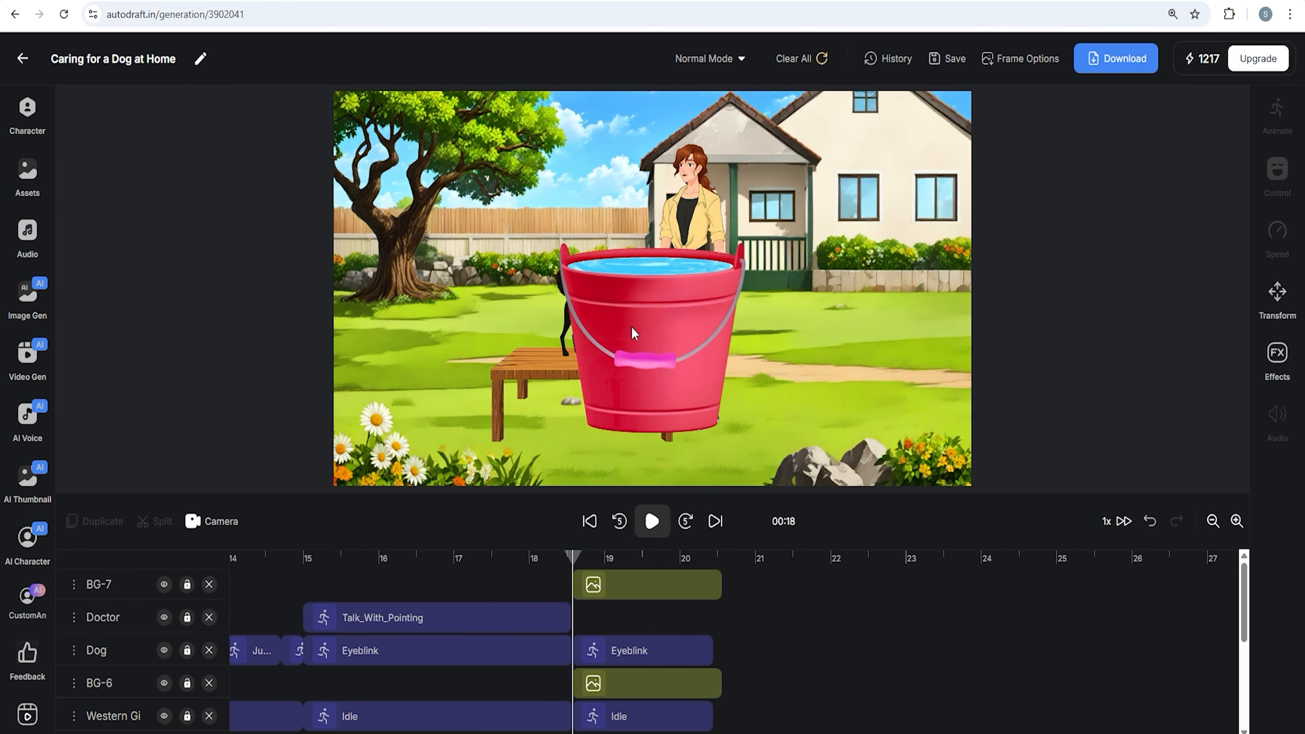
Shrink the bucket and place it on the grass at the woman's feet, then save
{"action": "left_click_drag", "start_coordinate": [812, 174], "coordinate": [640, 364]}
{"action": "left_click_drag", "start_coordinate": [548, 463], "coordinate": [734, 380]}
{"action": "left_click_drag", "start_coordinate": [821, 285], "coordinate": [766, 346]}
{"action": "left_click_drag", "start_coordinate": [707, 427], "coordinate": [751, 427]}
{"action": "mouse_move", "coordinate": [808, 345]}
{"action": "left_mouse_down"}
{"action": "mouse_move", "coordinate": [790, 366]}
{"action": "mouse_move", "coordinate": [802, 354]}
{"action": "left_mouse_up"}
{"action": "left_click_drag", "start_coordinate": [773, 404], "coordinate": [772, 400]}
{"action": "left_click_drag", "start_coordinate": [574, 563], "coordinate": [648, 560]}
{"action": "left_click", "coordinate": [947, 58]}
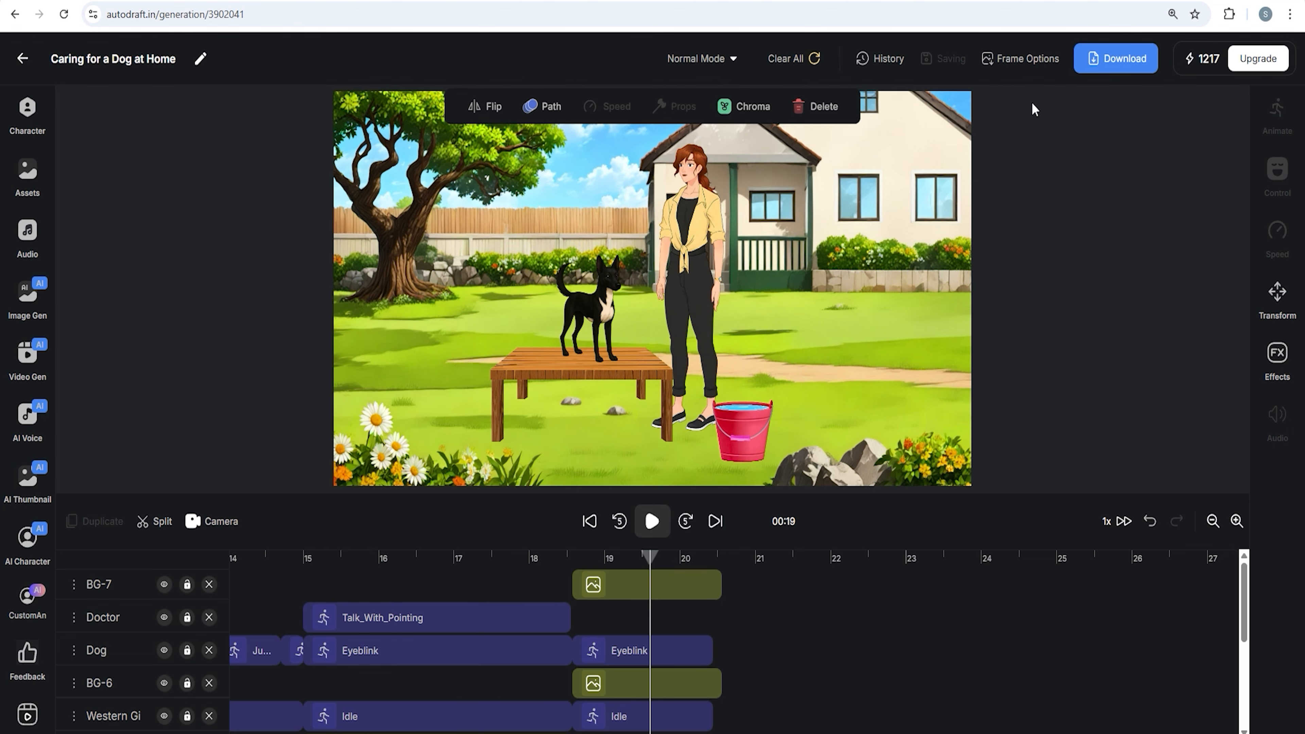
Generate an AI video from the current frame with the prompt 'Girl bathe for dog'
{"action": "left_click", "coordinate": [1024, 62]}
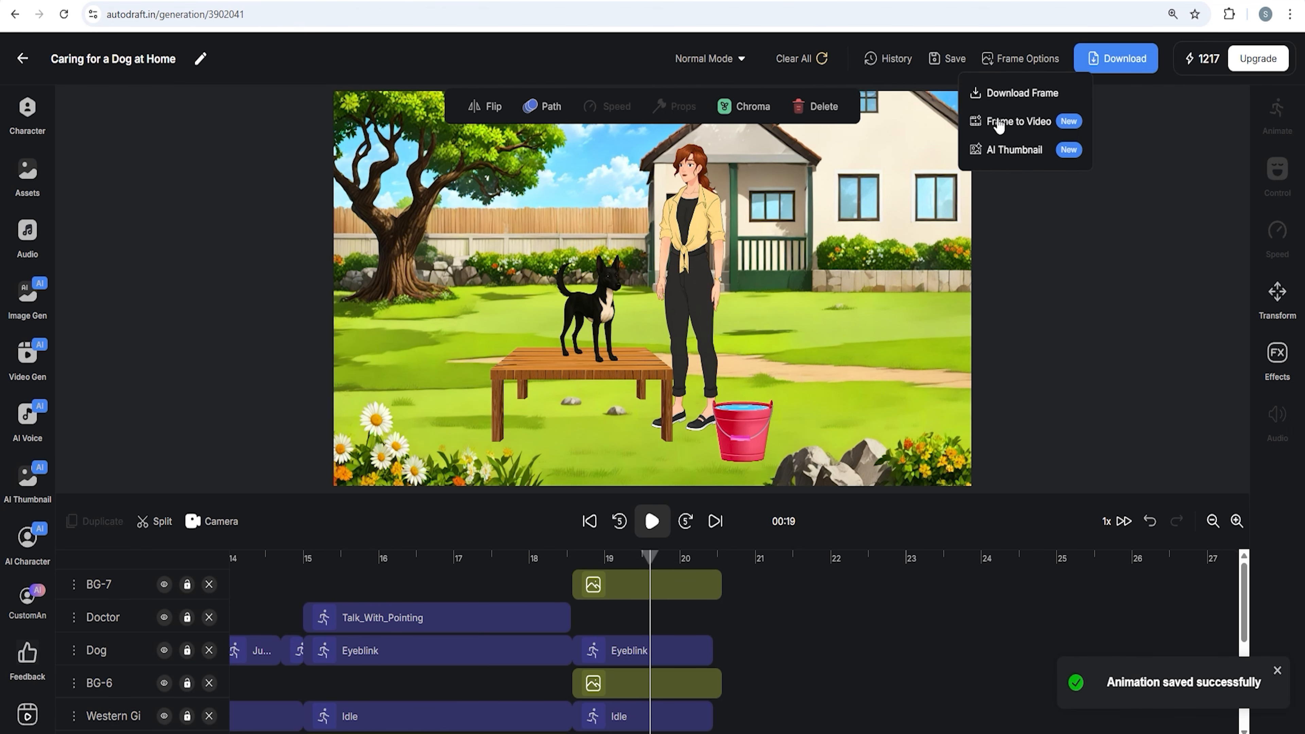
{"action": "left_click", "coordinate": [1036, 122]}
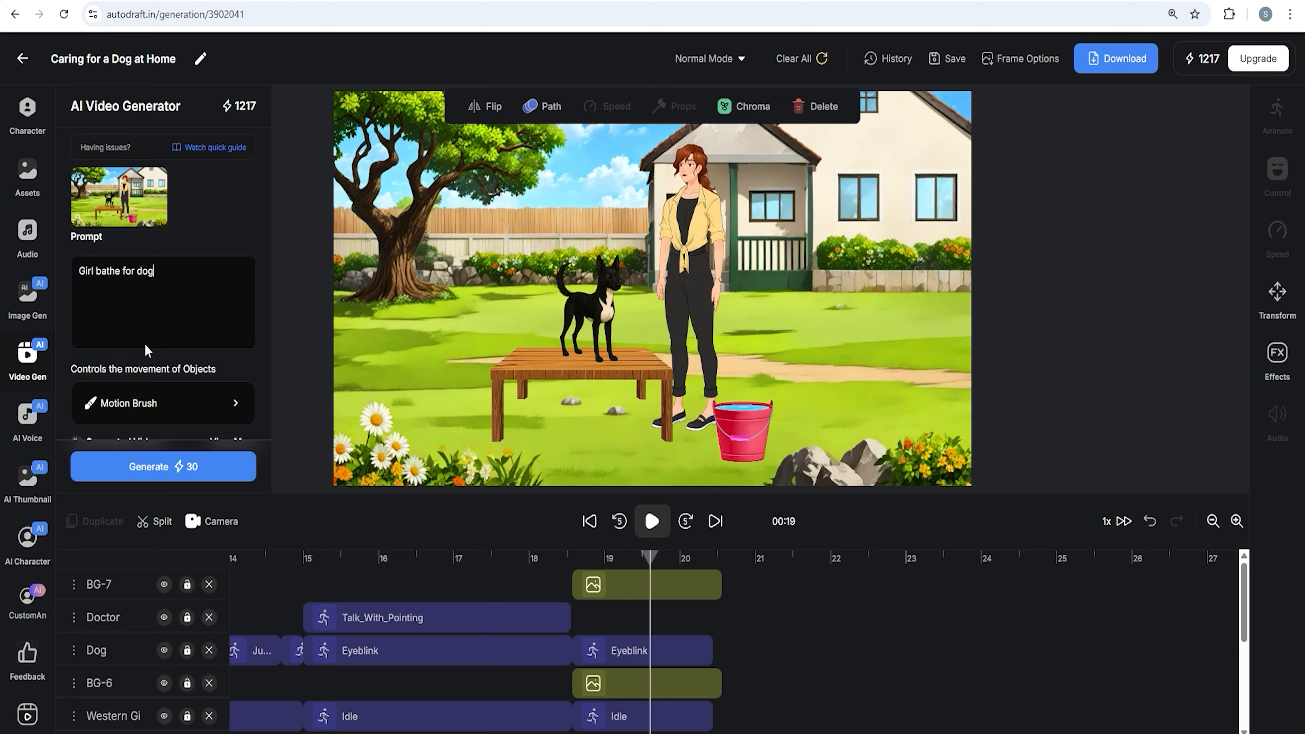
{"action": "left_click", "coordinate": [200, 469]}
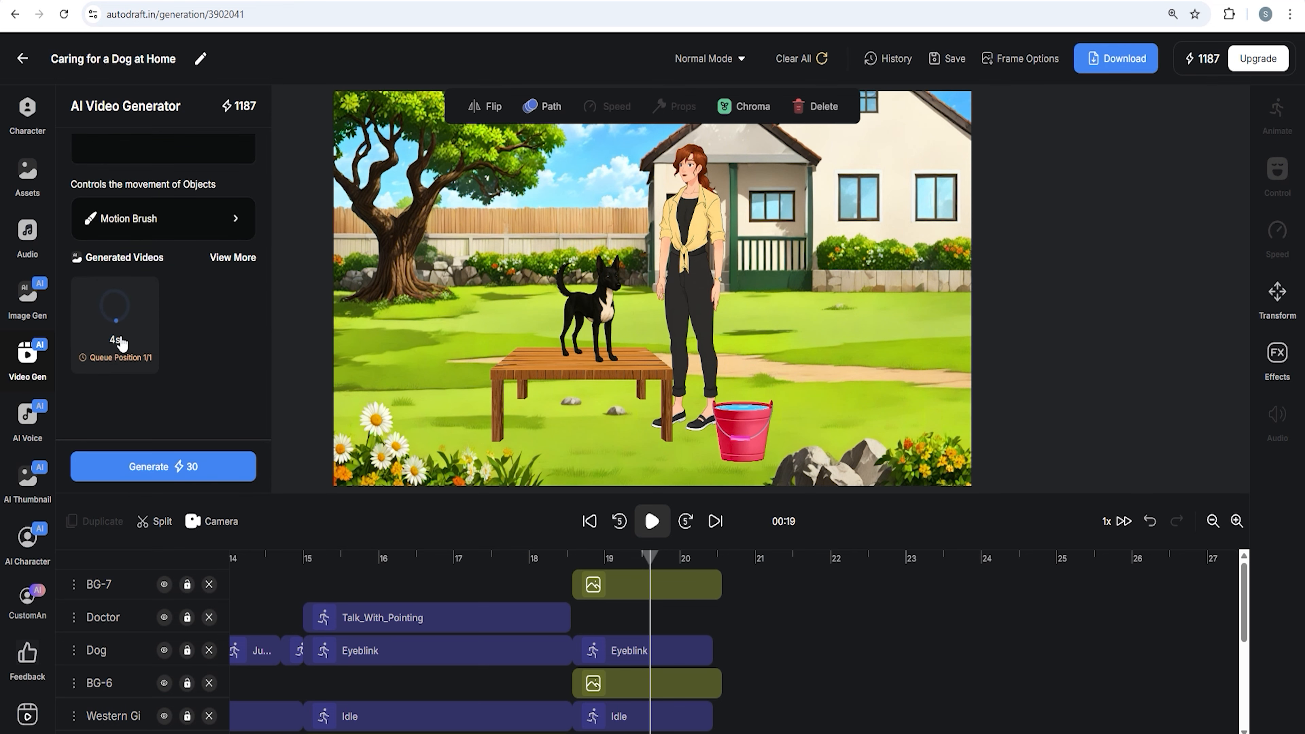
{"action": "left_click", "coordinate": [38, 378]}
{"action": "left_click", "coordinate": [720, 559]}
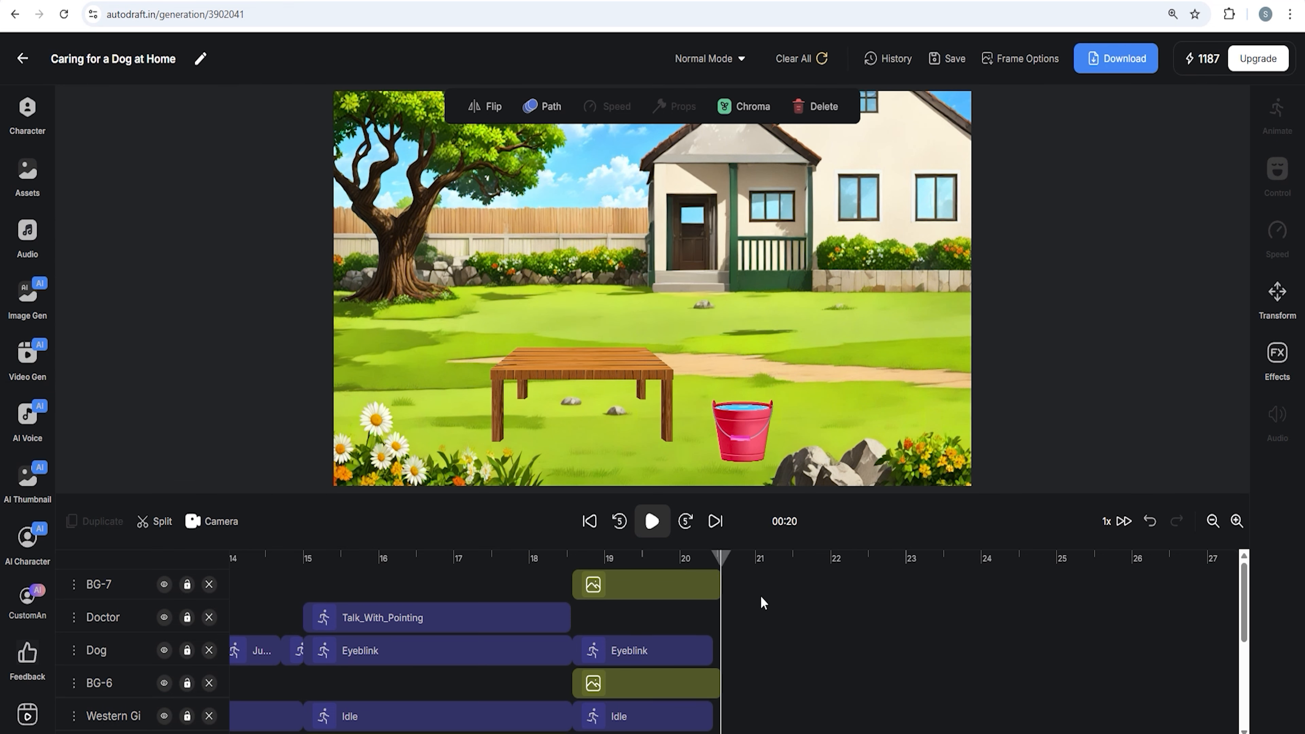
{"action": "scroll", "coordinate": [759, 595], "scroll_direction": "down", "scroll_amount": 5}
{"action": "scroll", "coordinate": [758, 609], "scroll_direction": "up", "scroll_amount": 5}
{"action": "left_click", "coordinate": [887, 604]}
{"action": "scroll", "coordinate": [892, 606], "scroll_direction": "down", "scroll_amount": 4}
{"action": "scroll", "coordinate": [900, 599], "scroll_direction": "up", "scroll_amount": 4}
Add the flowering park image from the generated images as a background at about 23 seconds, resized to fill the frame
{"action": "left_click", "coordinate": [924, 579]}
{"action": "scroll", "coordinate": [924, 580], "scroll_direction": "down", "scroll_amount": 4}
{"action": "scroll", "coordinate": [922, 582], "scroll_direction": "up", "scroll_amount": 2}
{"action": "scroll", "coordinate": [922, 581], "scroll_direction": "up", "scroll_amount": 2}
{"action": "left_click_drag", "start_coordinate": [921, 561], "coordinate": [920, 566]}
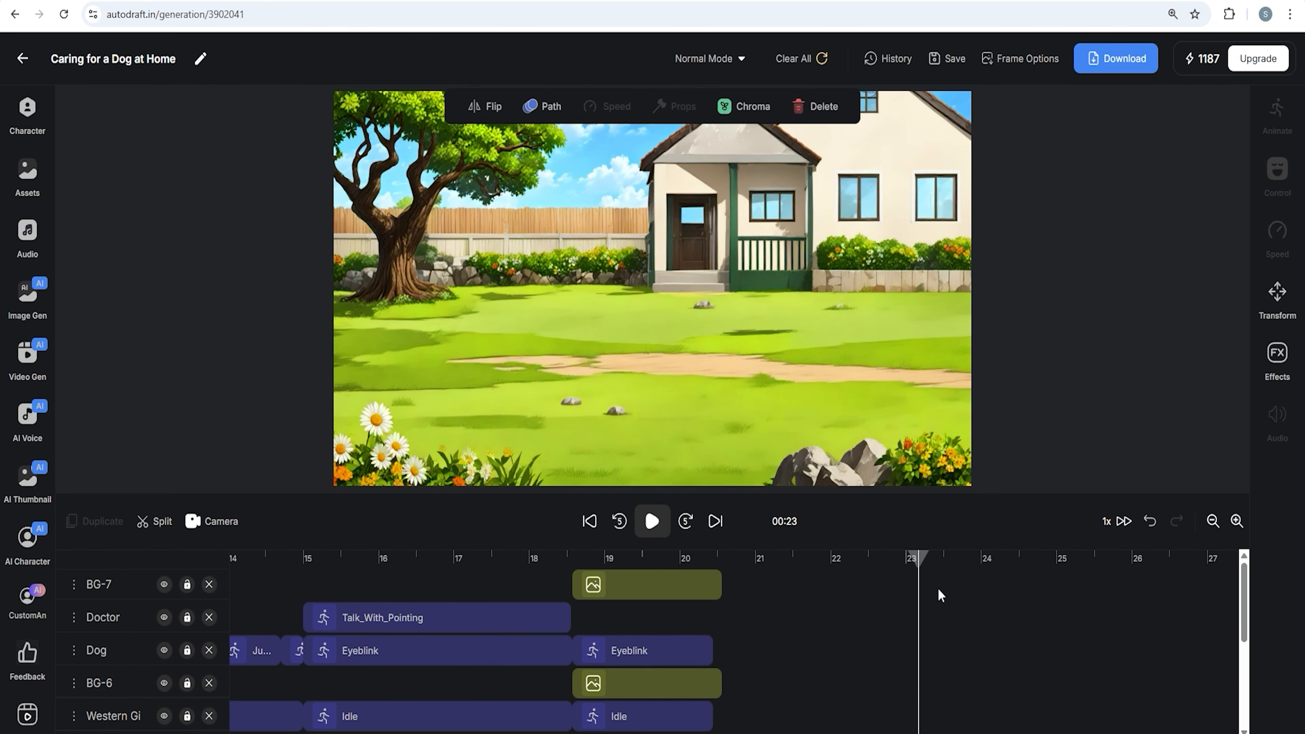
{"action": "scroll", "coordinate": [925, 597], "scroll_direction": "down", "scroll_amount": 4}
{"action": "left_click", "coordinate": [920, 603]}
{"action": "scroll", "coordinate": [920, 603], "scroll_direction": "up", "scroll_amount": 4}
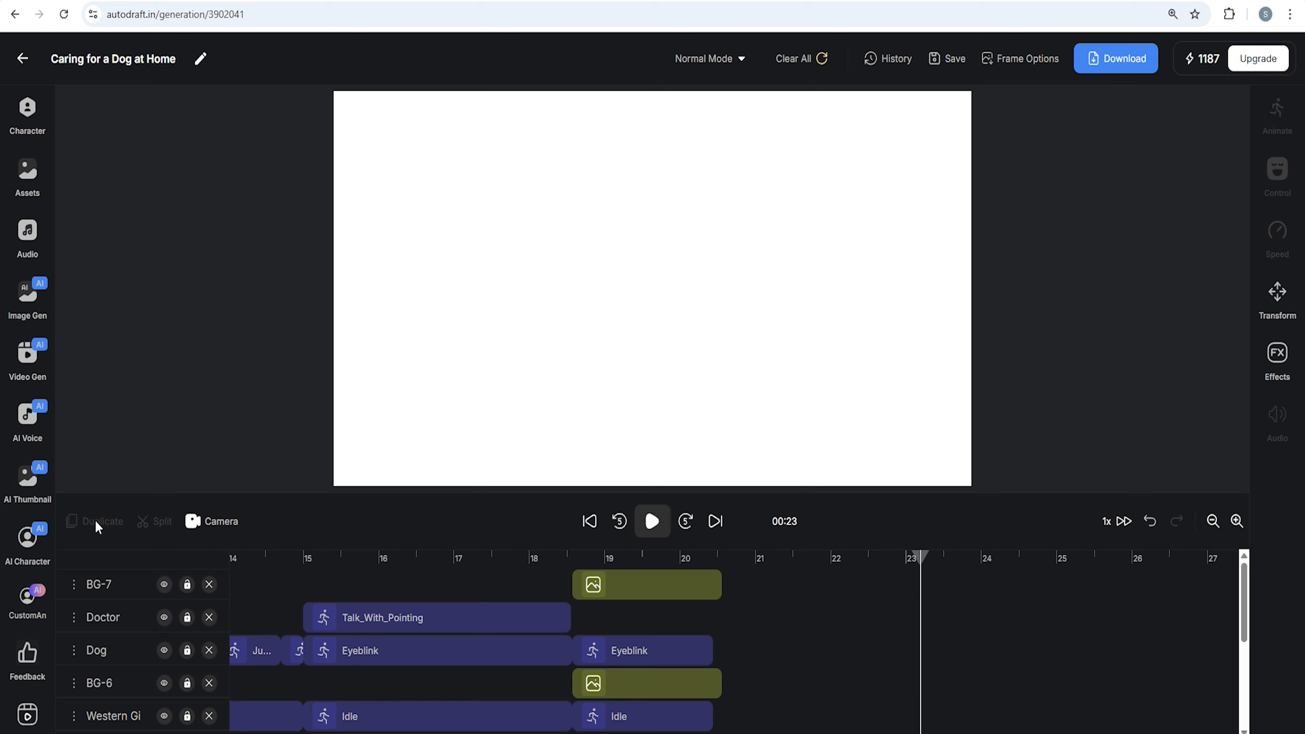
{"action": "left_click", "coordinate": [33, 319]}
{"action": "scroll", "coordinate": [252, 315], "scroll_direction": "down", "scroll_amount": 6}
{"action": "scroll", "coordinate": [242, 347], "scroll_direction": "down", "scroll_amount": 5}
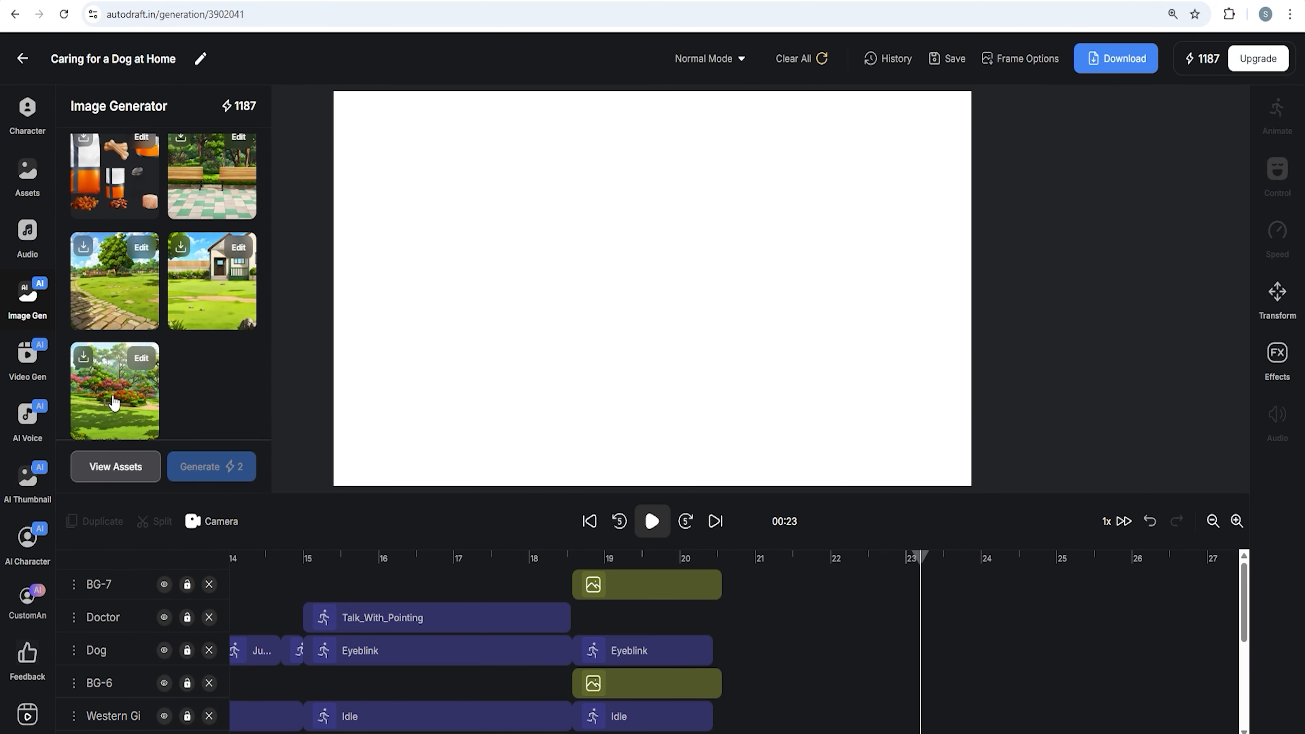
{"action": "left_click", "coordinate": [115, 402]}
{"action": "left_click", "coordinate": [609, 336]}
{"action": "left_click_drag", "start_coordinate": [874, 478], "coordinate": [999, 516]}
{"action": "left_click_drag", "start_coordinate": [635, 417], "coordinate": [612, 383]}
{"action": "scroll", "coordinate": [951, 591], "scroll_direction": "down", "scroll_amount": 4}
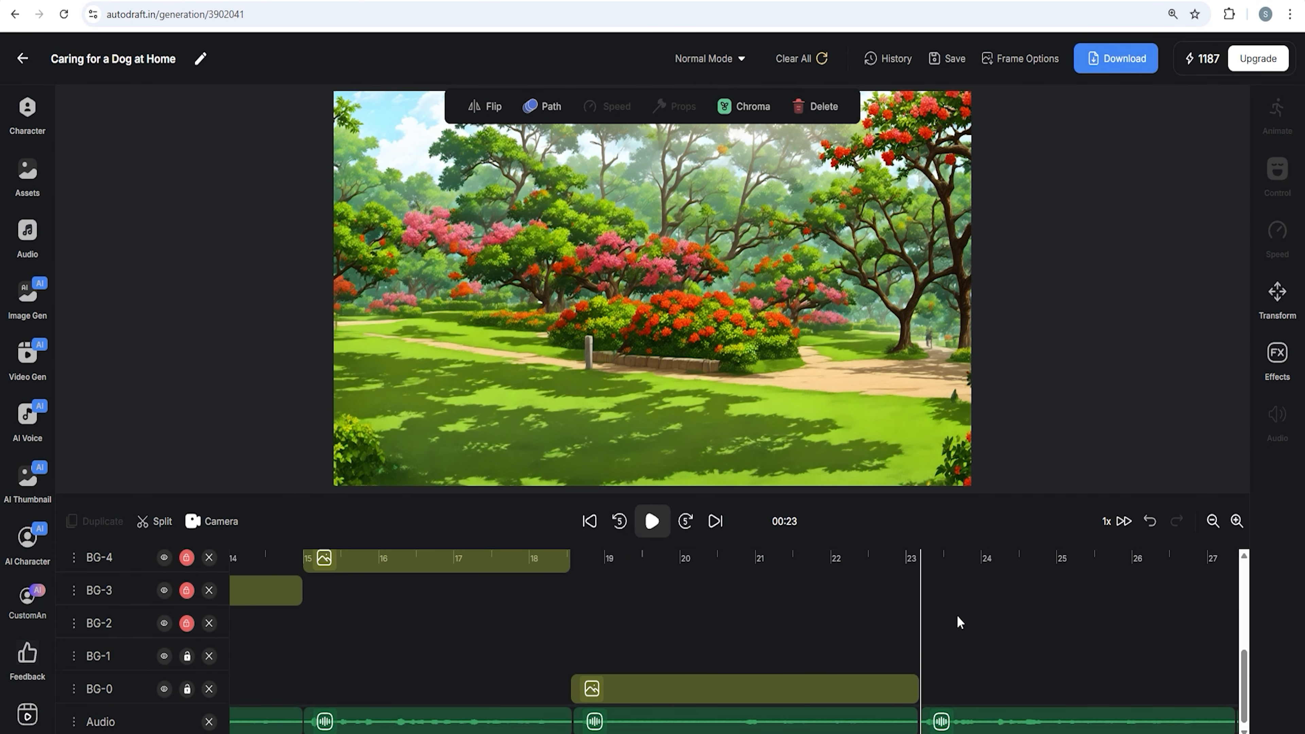
Extend the park background clip to end at about 27 seconds
{"action": "scroll", "coordinate": [976, 625], "scroll_direction": "right", "scroll_amount": 5}
{"action": "scroll", "coordinate": [824, 631], "scroll_direction": "up", "scroll_amount": 4}
{"action": "scroll", "coordinate": [608, 629], "scroll_direction": "right", "scroll_amount": 3}
{"action": "scroll", "coordinate": [742, 631], "scroll_direction": "left", "scroll_amount": 3}
{"action": "scroll", "coordinate": [739, 635], "scroll_direction": "down", "scroll_amount": 4}
{"action": "scroll", "coordinate": [737, 628], "scroll_direction": "up", "scroll_amount": 4}
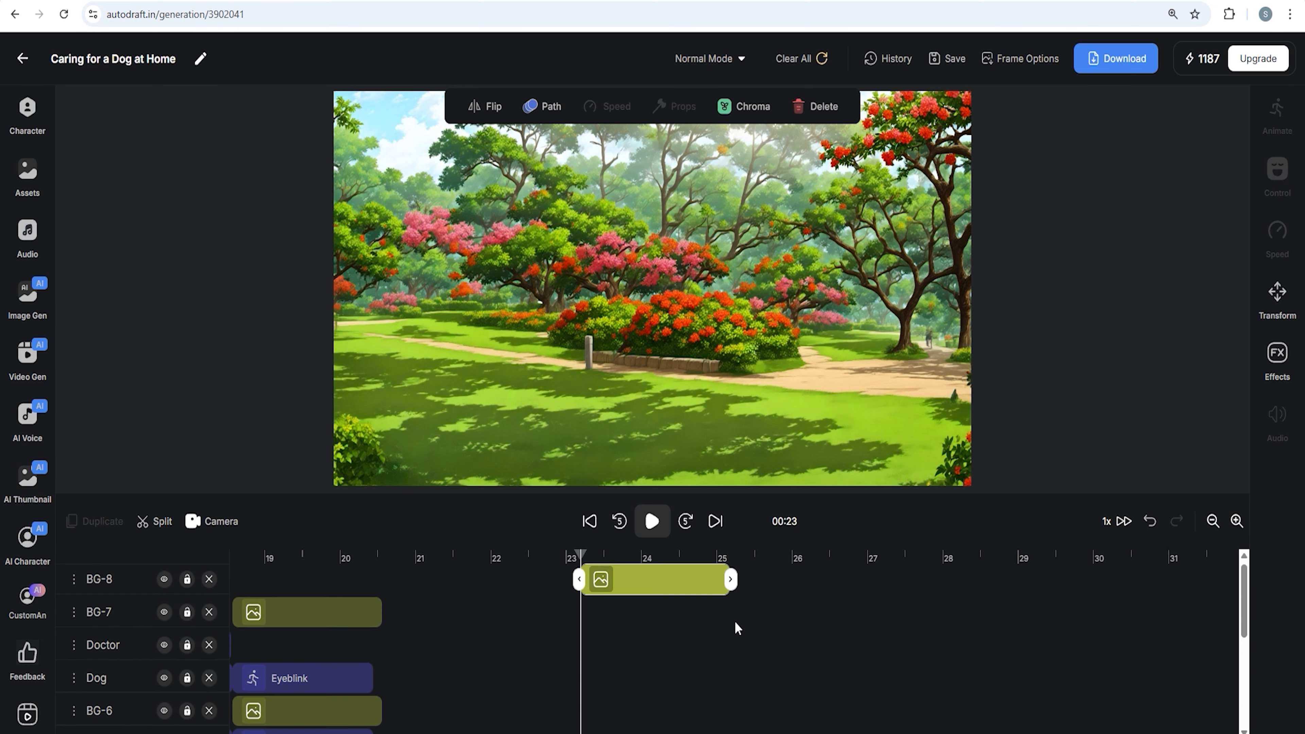
{"action": "left_click_drag", "start_coordinate": [912, 591], "coordinate": [914, 592]}
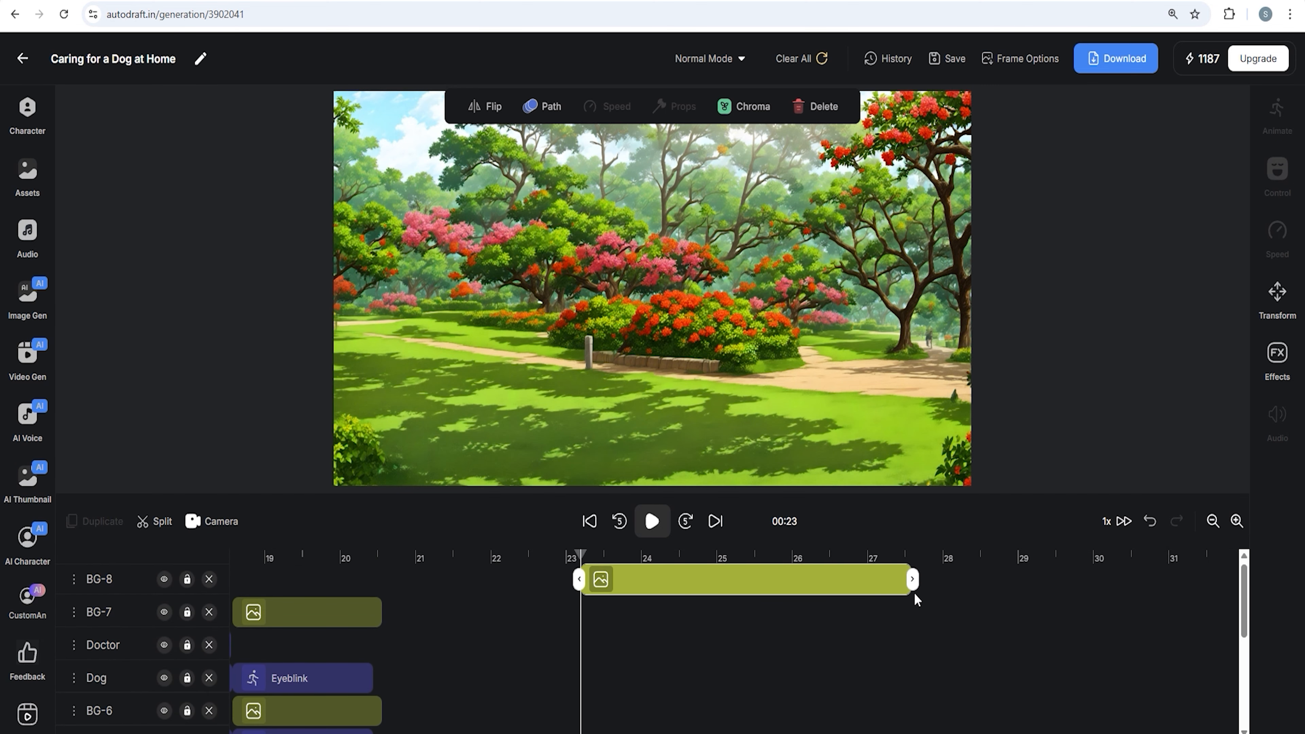
Add the woman character to the park scene and extend her clip to end at about 27 seconds
{"action": "left_click", "coordinate": [28, 118]}
{"action": "scroll", "coordinate": [166, 323], "scroll_direction": "down", "scroll_amount": 10}
{"action": "scroll", "coordinate": [158, 379], "scroll_direction": "up", "scroll_amount": 10}
{"action": "left_click", "coordinate": [113, 379]}
{"action": "scroll", "coordinate": [113, 360], "scroll_direction": "up", "scroll_amount": 3}
{"action": "left_click", "coordinate": [115, 340]}
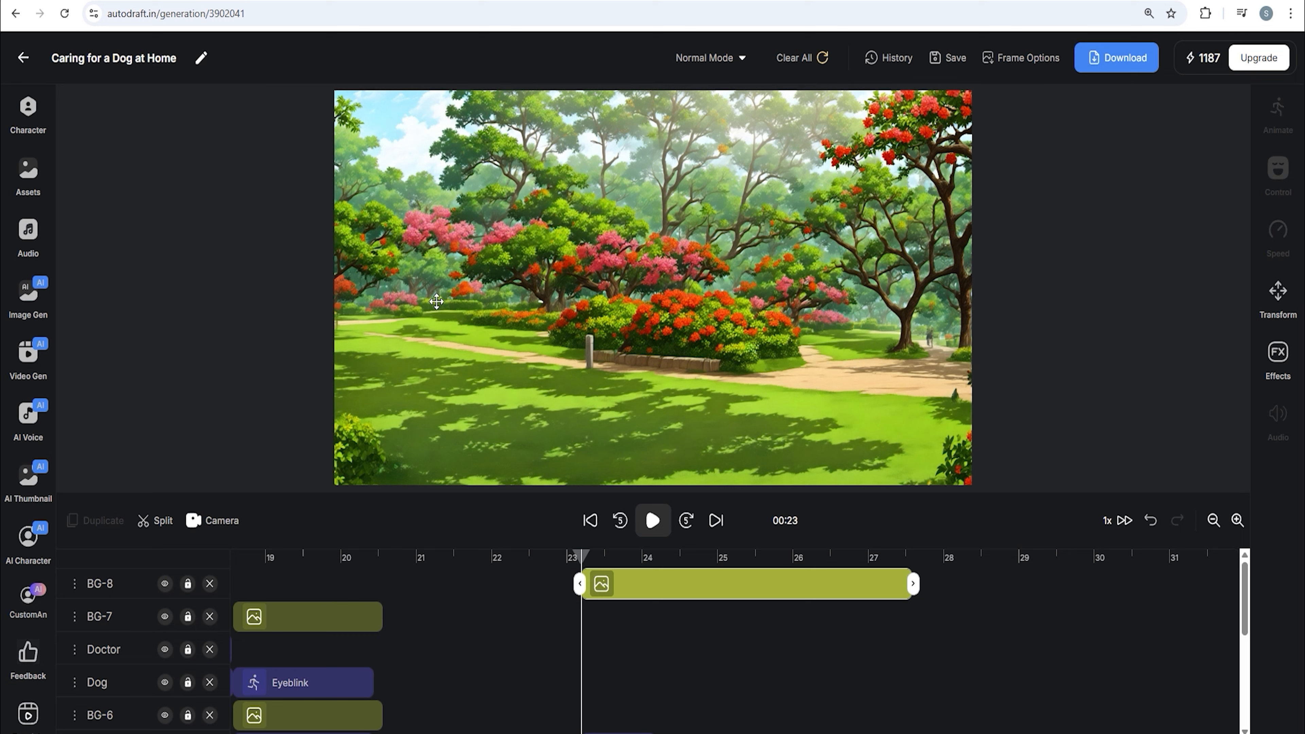
{"action": "scroll", "coordinate": [643, 620], "scroll_direction": "down", "scroll_amount": 5}
{"action": "scroll", "coordinate": [644, 620], "scroll_direction": "up", "scroll_amount": 5}
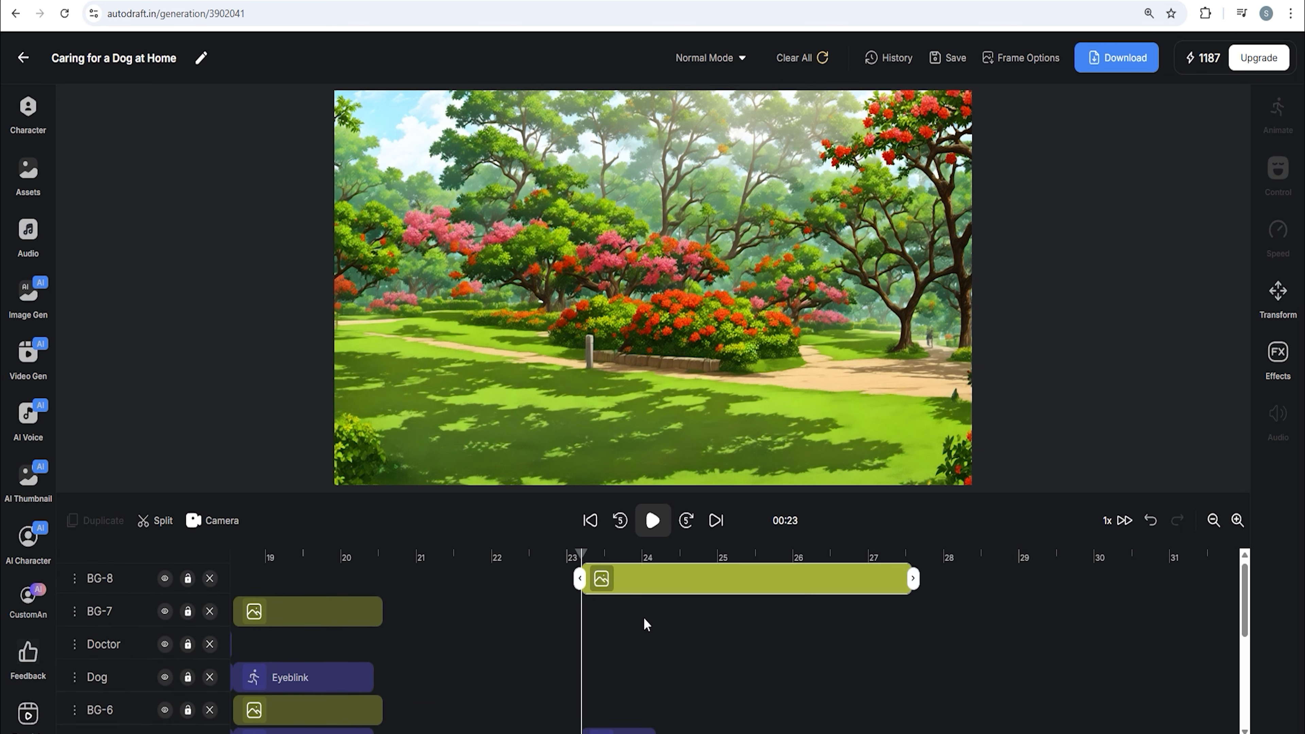
{"action": "scroll", "coordinate": [644, 620], "scroll_direction": "down", "scroll_amount": 3}
{"action": "scroll", "coordinate": [607, 631], "scroll_direction": "up", "scroll_amount": 1}
{"action": "scroll", "coordinate": [607, 631], "scroll_direction": "up", "scroll_amount": 1}
{"action": "left_click_drag", "start_coordinate": [133, 588], "coordinate": [135, 658]}
{"action": "left_click_drag", "start_coordinate": [653, 613], "coordinate": [898, 627]}
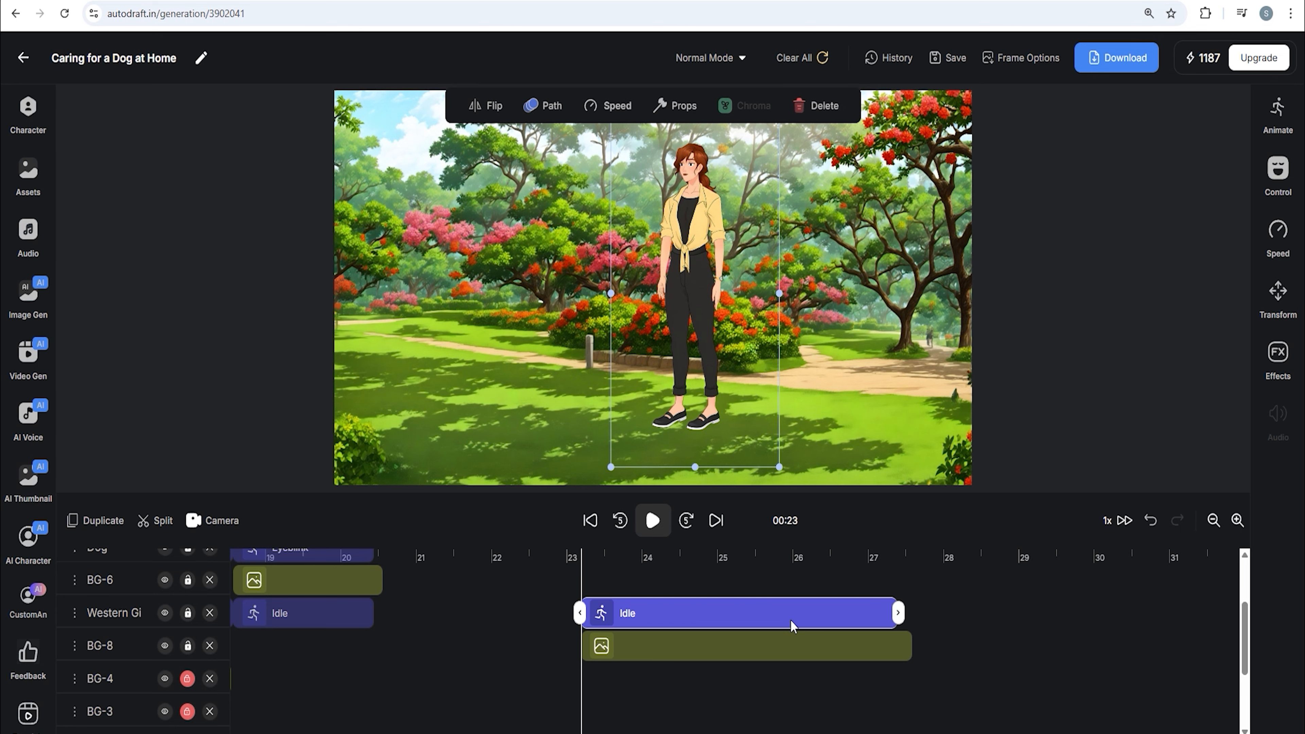
Add the dog character, extend its clip to about 27 seconds and place it on the grass beside the woman
{"action": "left_click", "coordinate": [29, 111]}
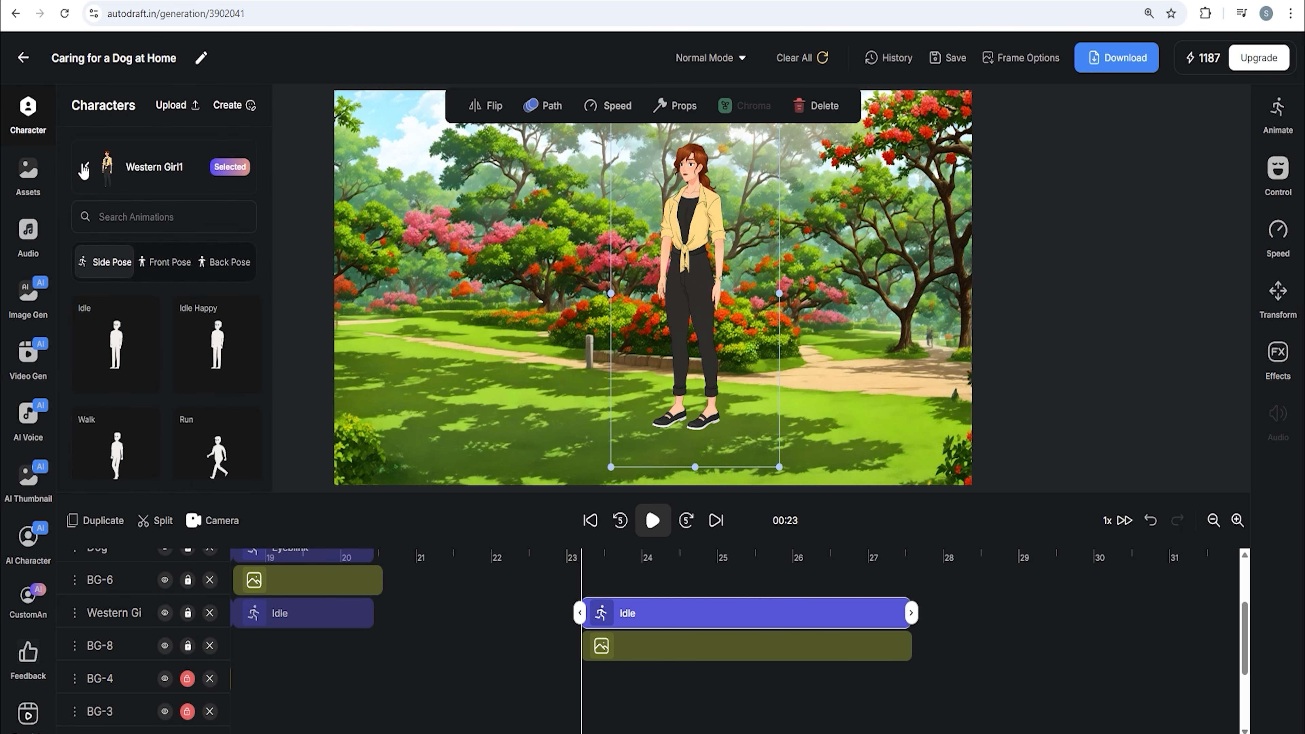
{"action": "scroll", "coordinate": [174, 324], "scroll_direction": "down", "scroll_amount": 5}
{"action": "scroll", "coordinate": [166, 331], "scroll_direction": "up", "scroll_amount": 3}
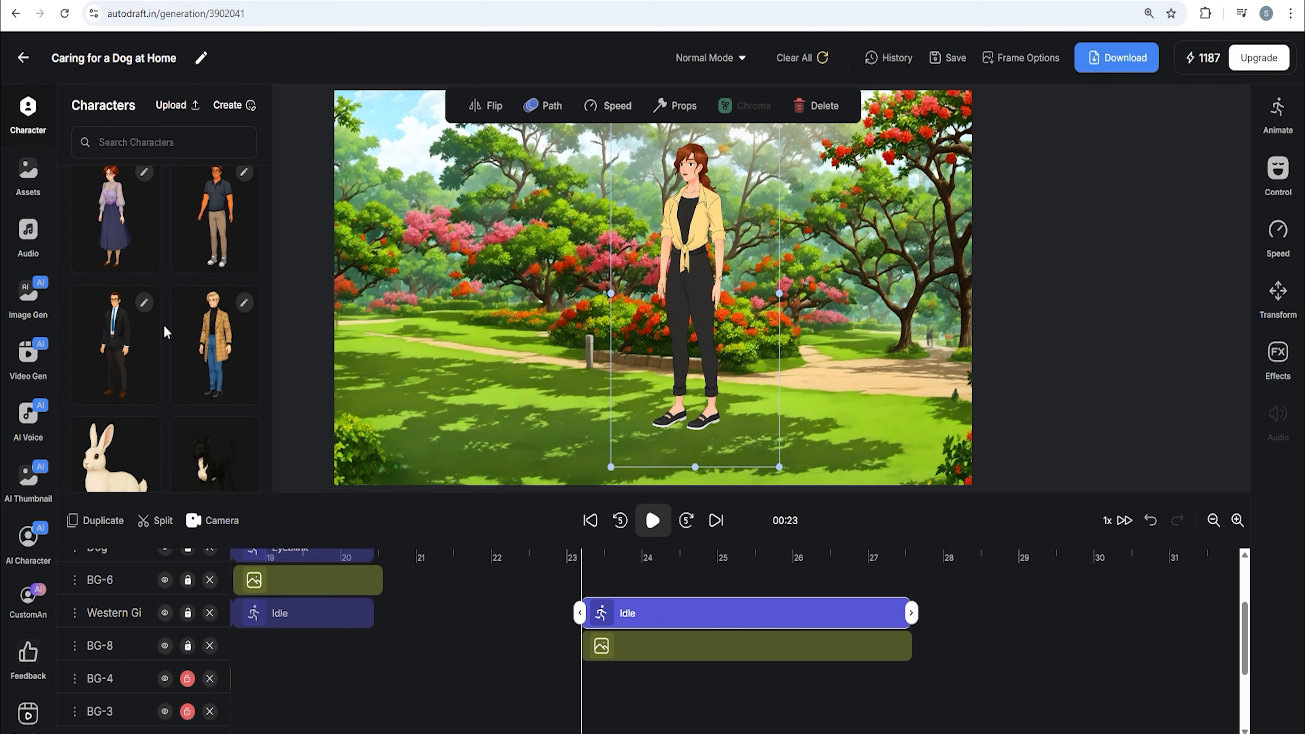
{"action": "left_click", "coordinate": [209, 301]}
{"action": "left_click", "coordinate": [117, 307]}
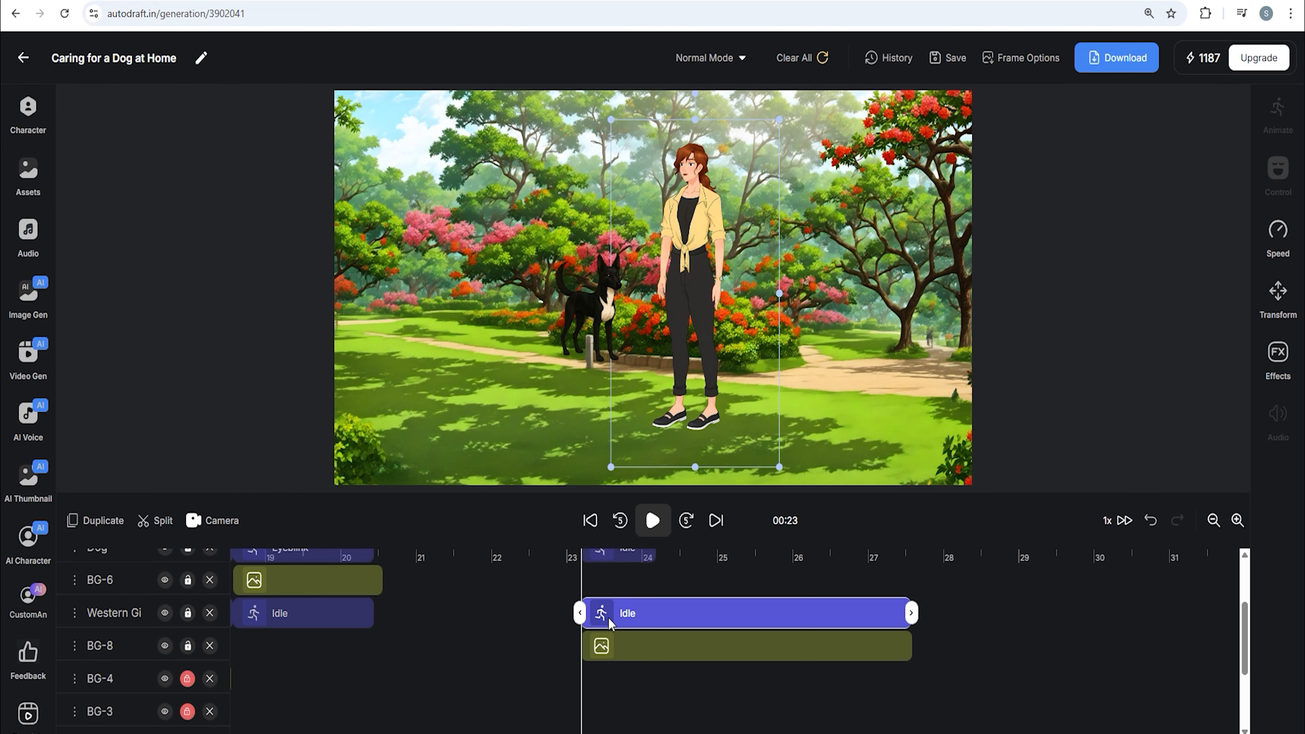
{"action": "left_click_drag", "start_coordinate": [639, 650], "coordinate": [917, 669]}
{"action": "left_click_drag", "start_coordinate": [603, 305], "coordinate": [597, 386]}
Apply the Sitting On Knees animation to the woman
{"action": "left_click", "coordinate": [675, 309]}
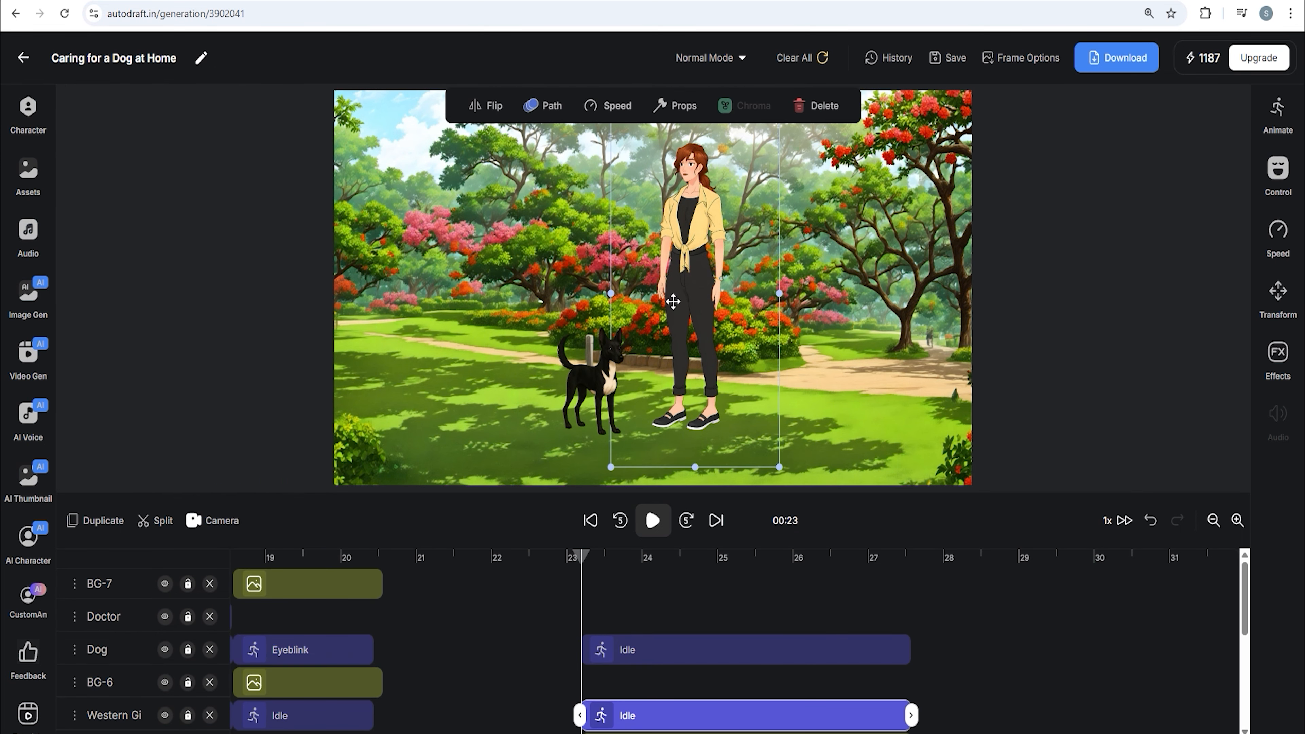
{"action": "left_click", "coordinate": [1276, 114]}
{"action": "scroll", "coordinate": [1141, 339], "scroll_direction": "down", "scroll_amount": 2}
{"action": "scroll", "coordinate": [1141, 339], "scroll_direction": "down", "scroll_amount": 10}
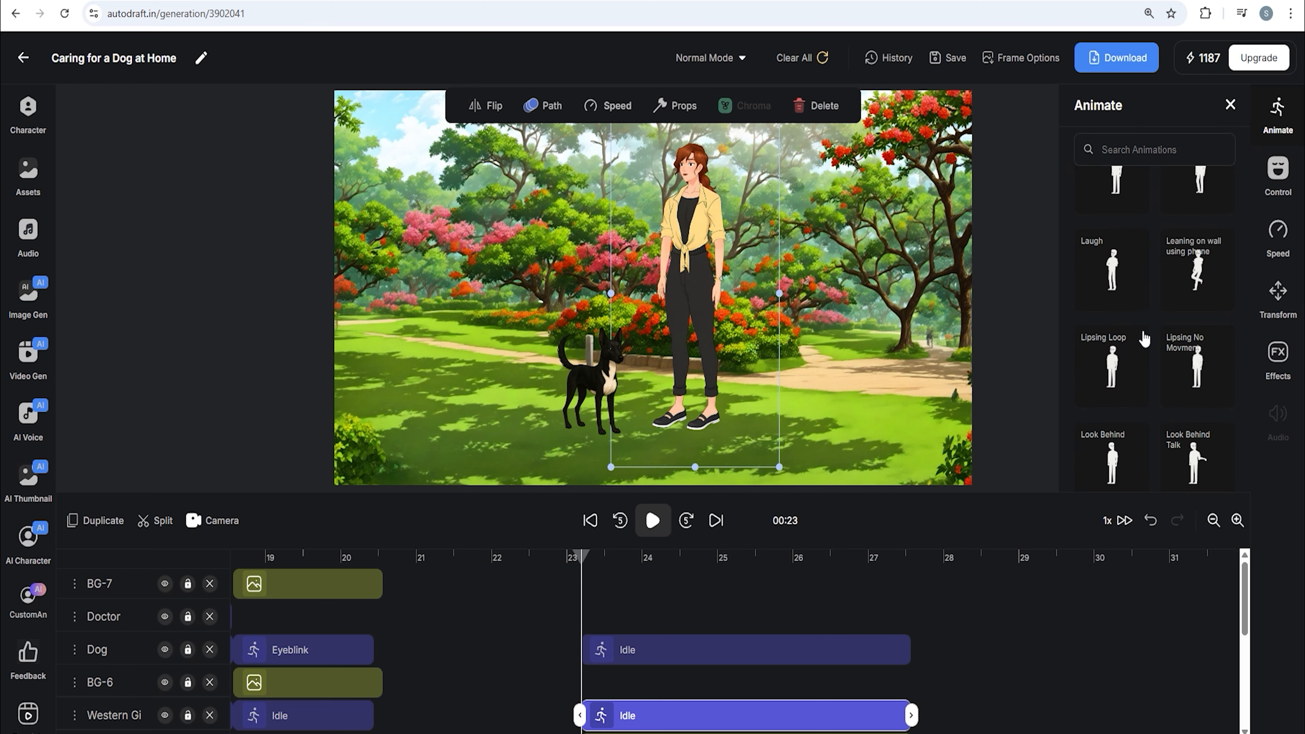
{"action": "left_click", "coordinate": [1113, 303]}
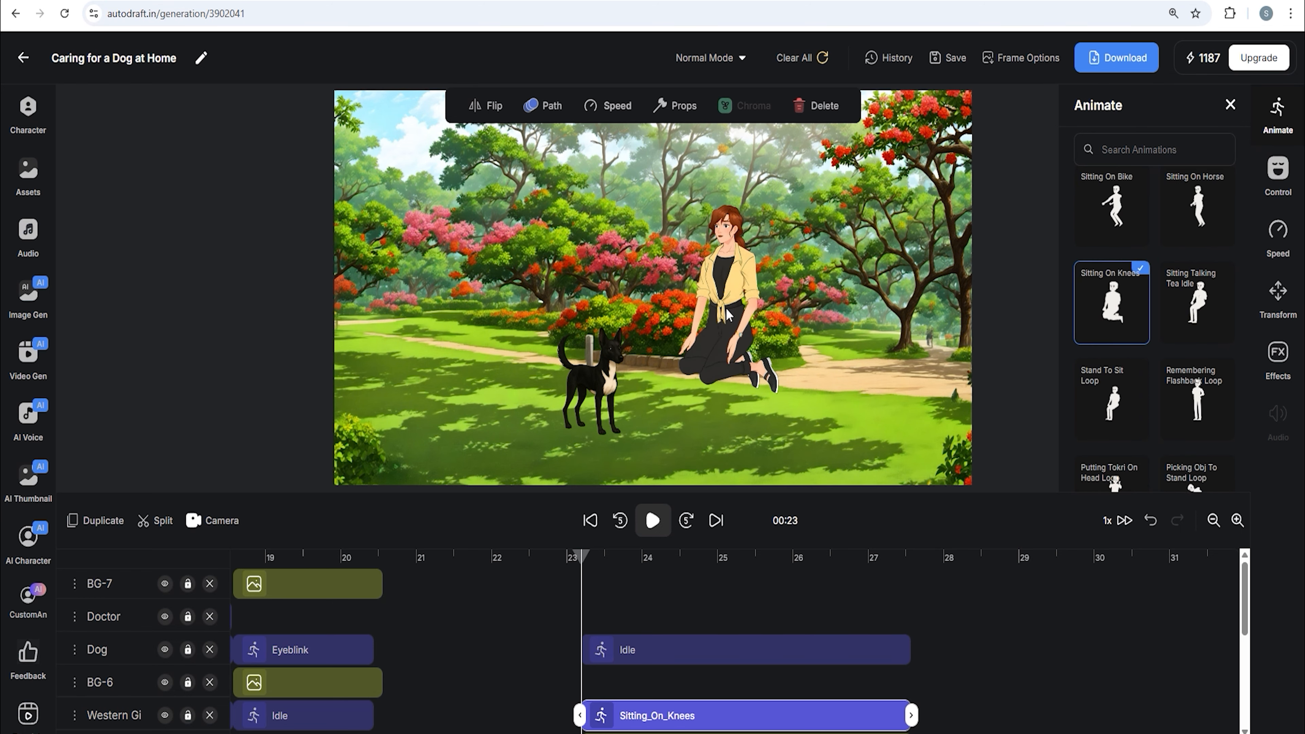
Move the kneeling woman close behind the dog
{"action": "left_click_drag", "start_coordinate": [601, 371], "coordinate": [640, 372]}
{"action": "left_click", "coordinate": [685, 358]}
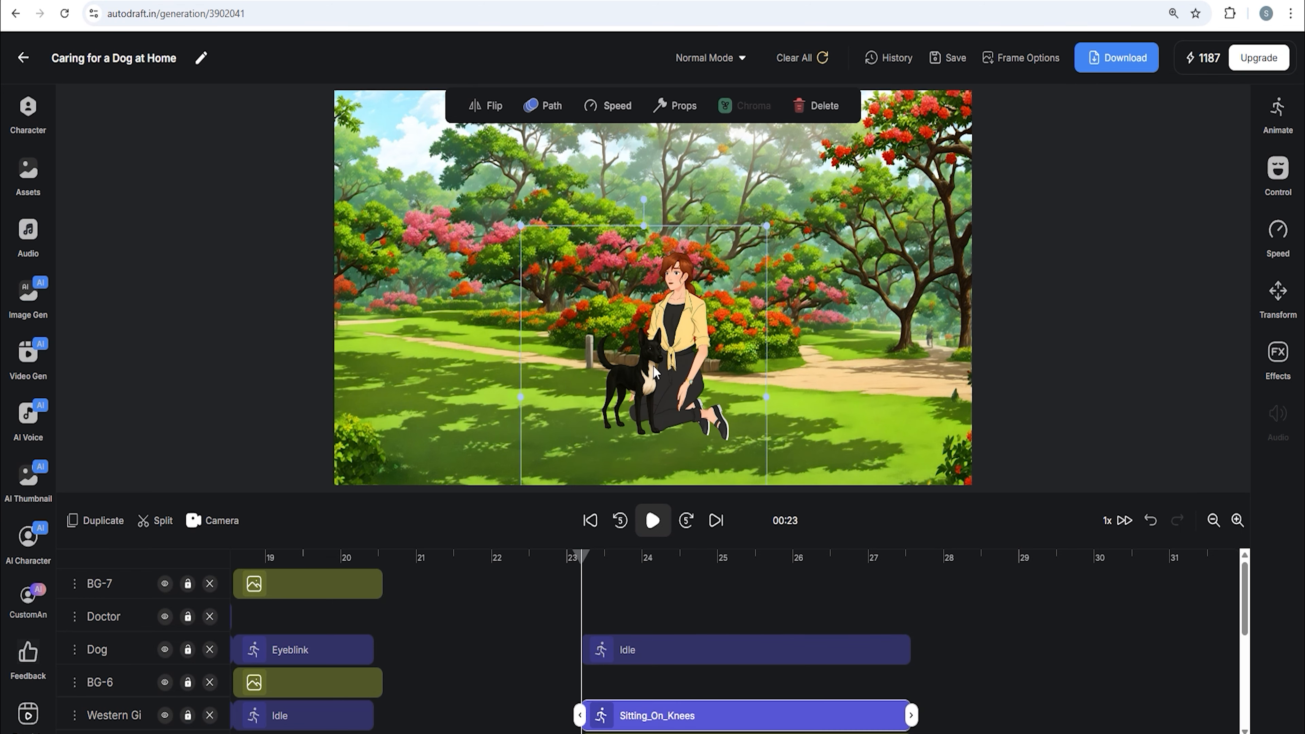
{"action": "left_click", "coordinate": [817, 337]}
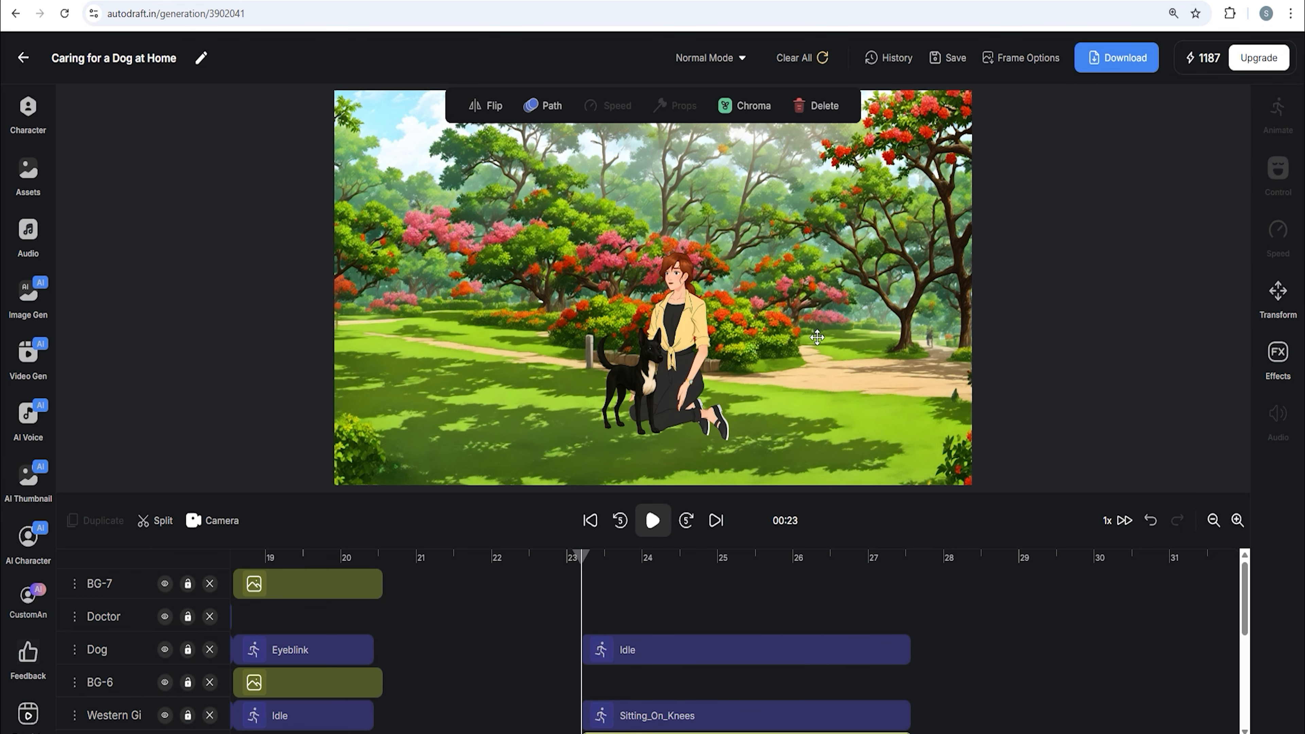
Generate an AI video from the current frame with the prompt 'Girl hugging and loving for dog'
{"action": "left_click", "coordinate": [1028, 67]}
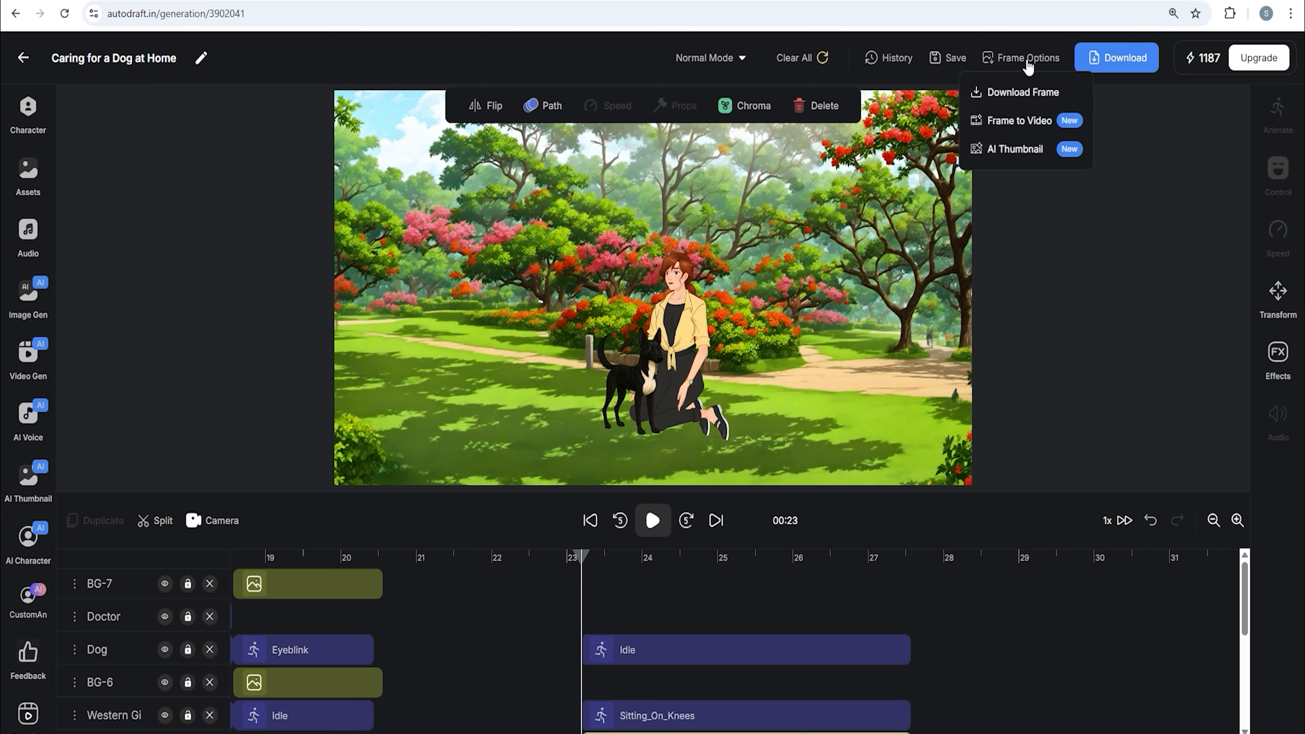
{"action": "left_click", "coordinate": [1045, 122]}
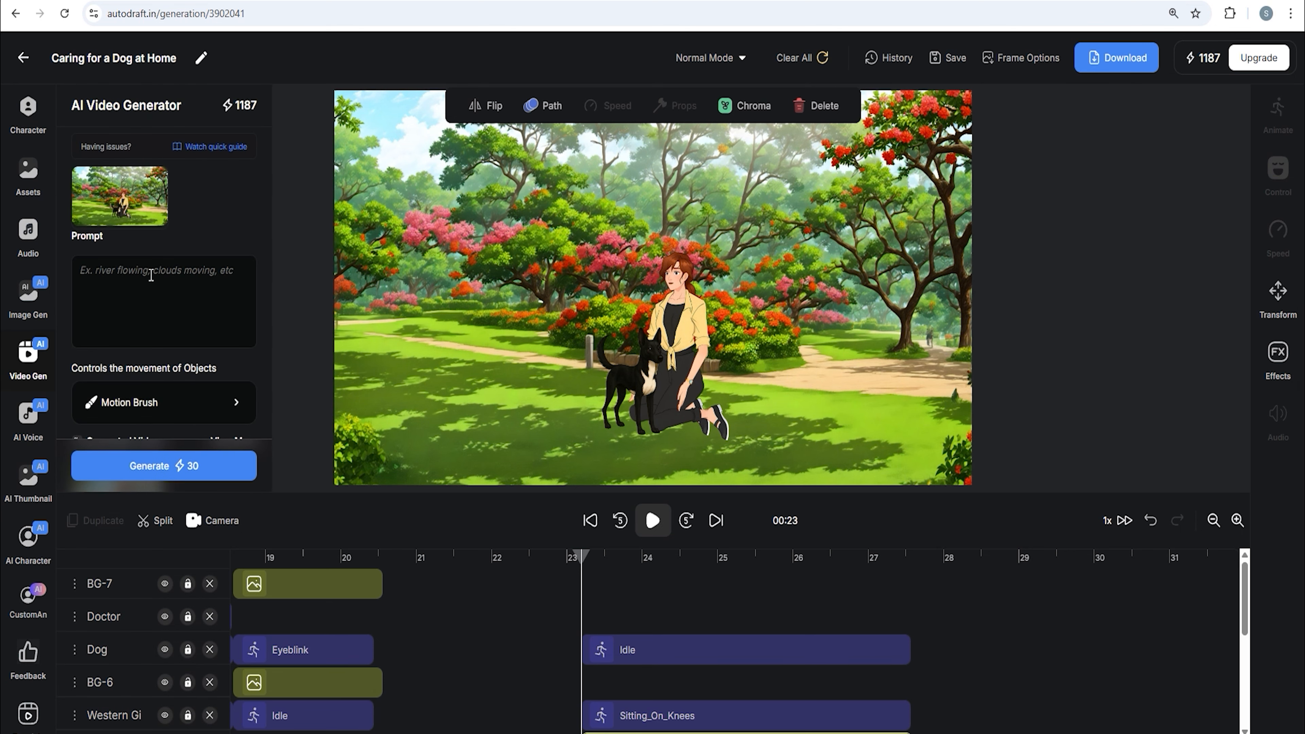
{"action": "left_click", "coordinate": [151, 275]}
{"action": "type", "text": "Girl hugging and loving for dog"}
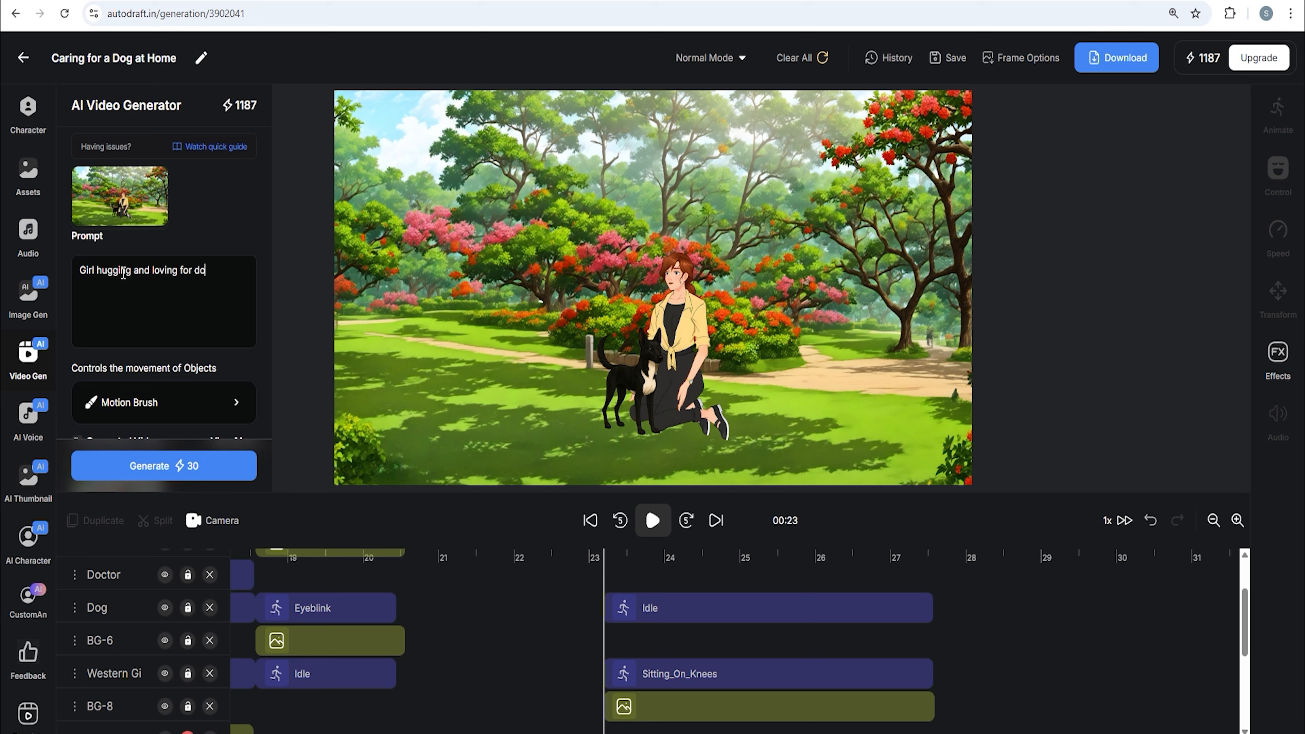
{"action": "left_click", "coordinate": [219, 474]}
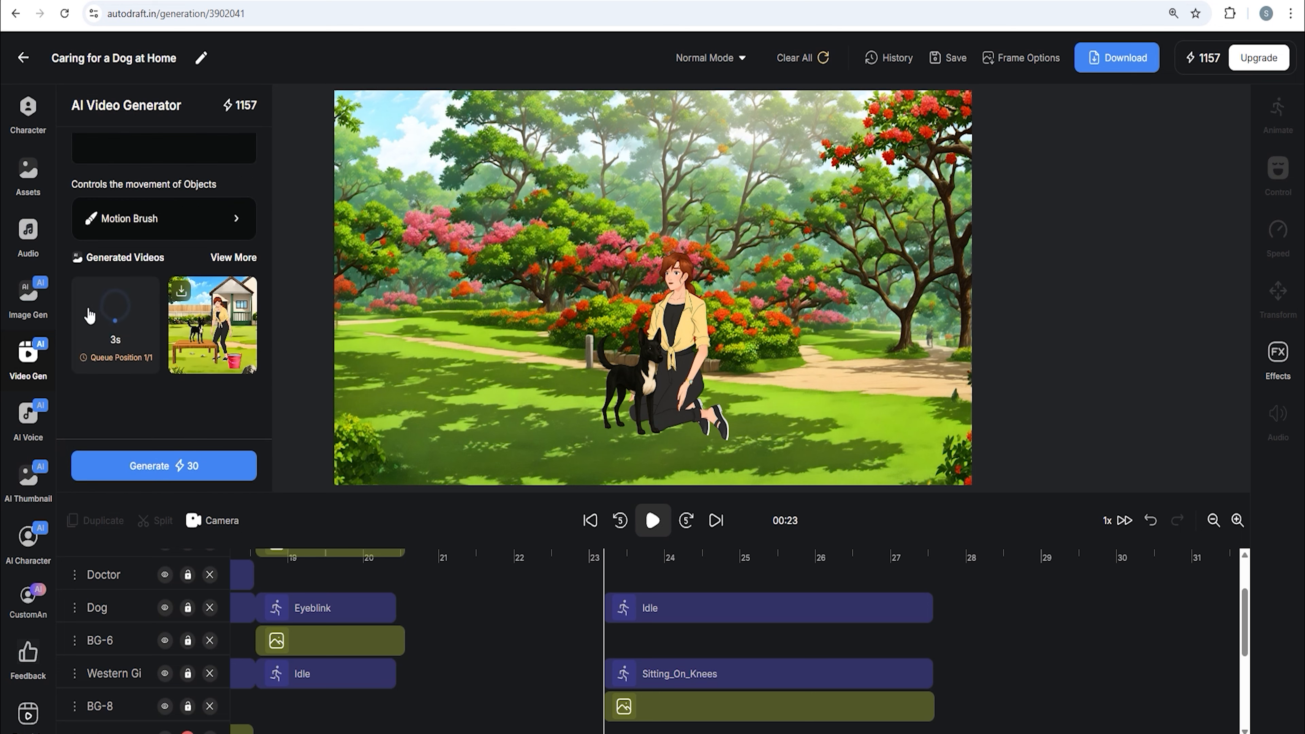
Delete the bucket, dog, table and lawn background from the scene at about 18 seconds
{"action": "scroll", "coordinate": [538, 594], "scroll_direction": "up", "scroll_amount": 2}
{"action": "left_click_drag", "start_coordinate": [374, 558], "coordinate": [273, 575]}
{"action": "scroll", "coordinate": [308, 592], "scroll_direction": "left", "scroll_amount": 3}
{"action": "left_click_drag", "start_coordinate": [545, 560], "coordinate": [528, 572]}
{"action": "left_click", "coordinate": [569, 615]}
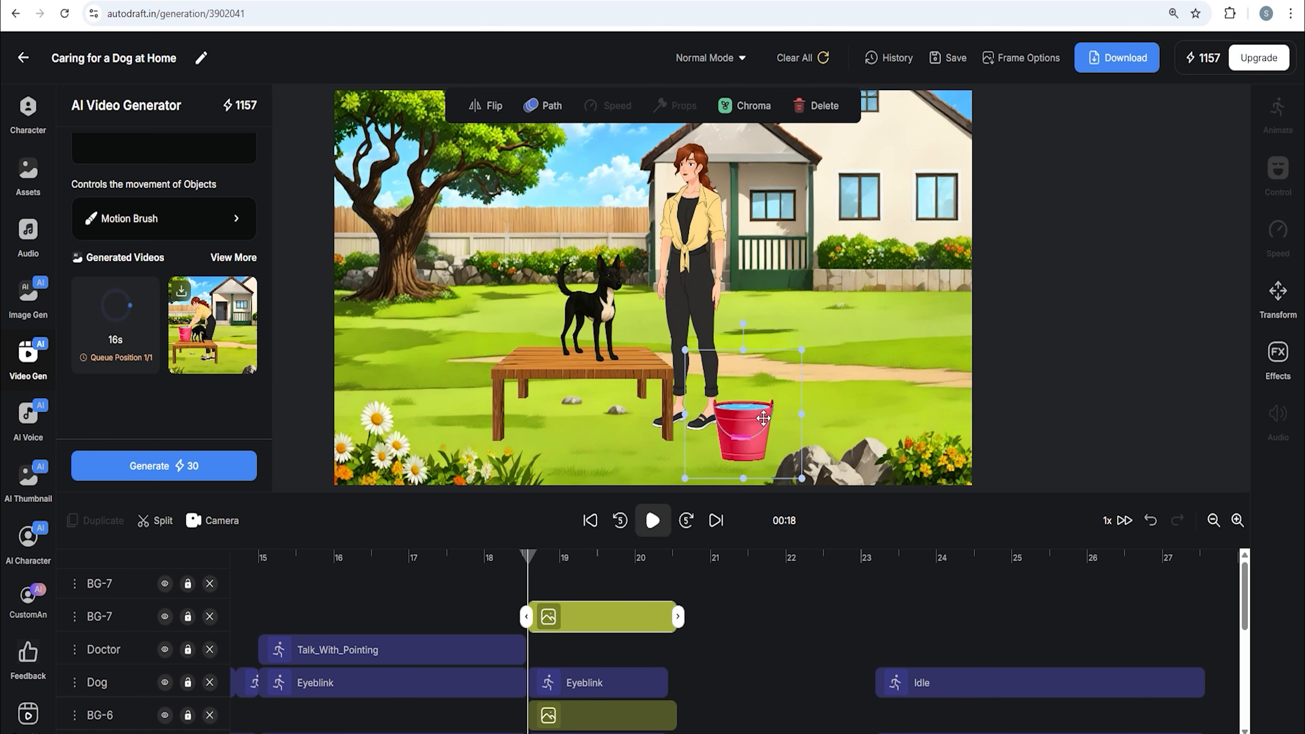
{"action": "left_click", "coordinate": [822, 109]}
{"action": "left_click", "coordinate": [613, 641]}
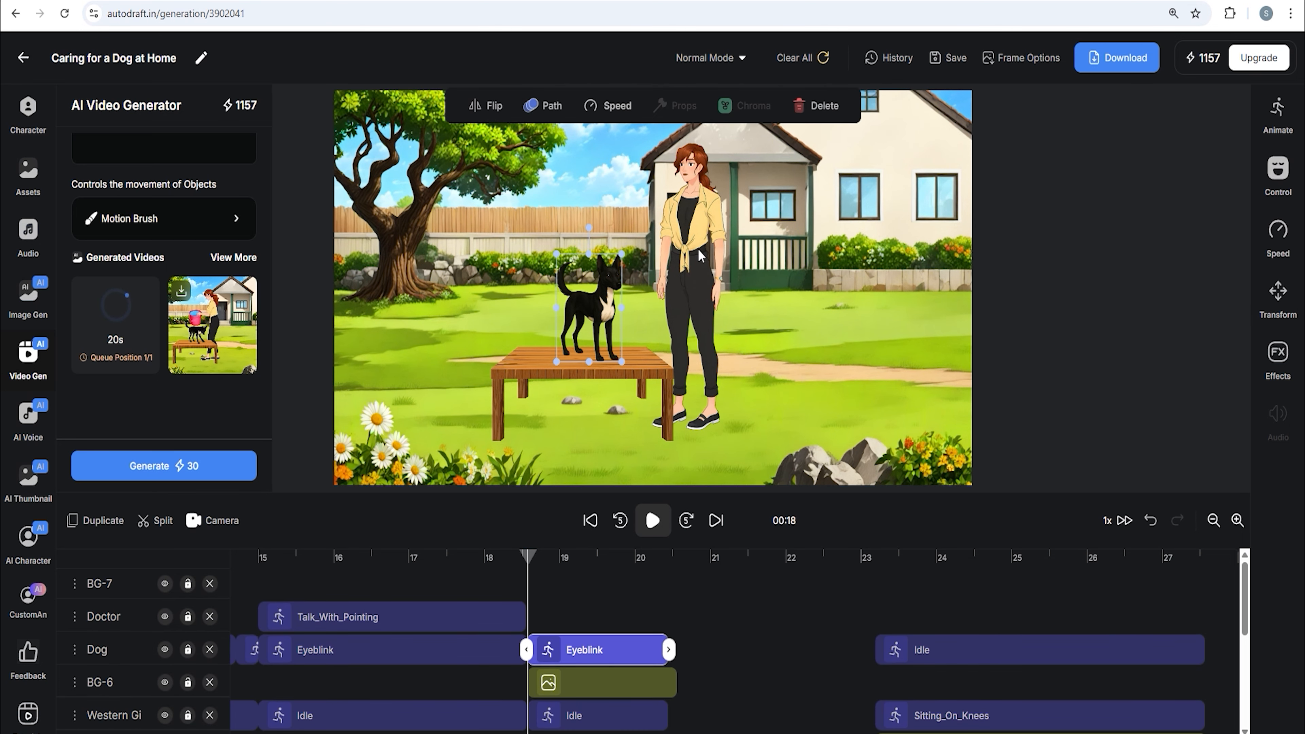
{"action": "left_click", "coordinate": [810, 113]}
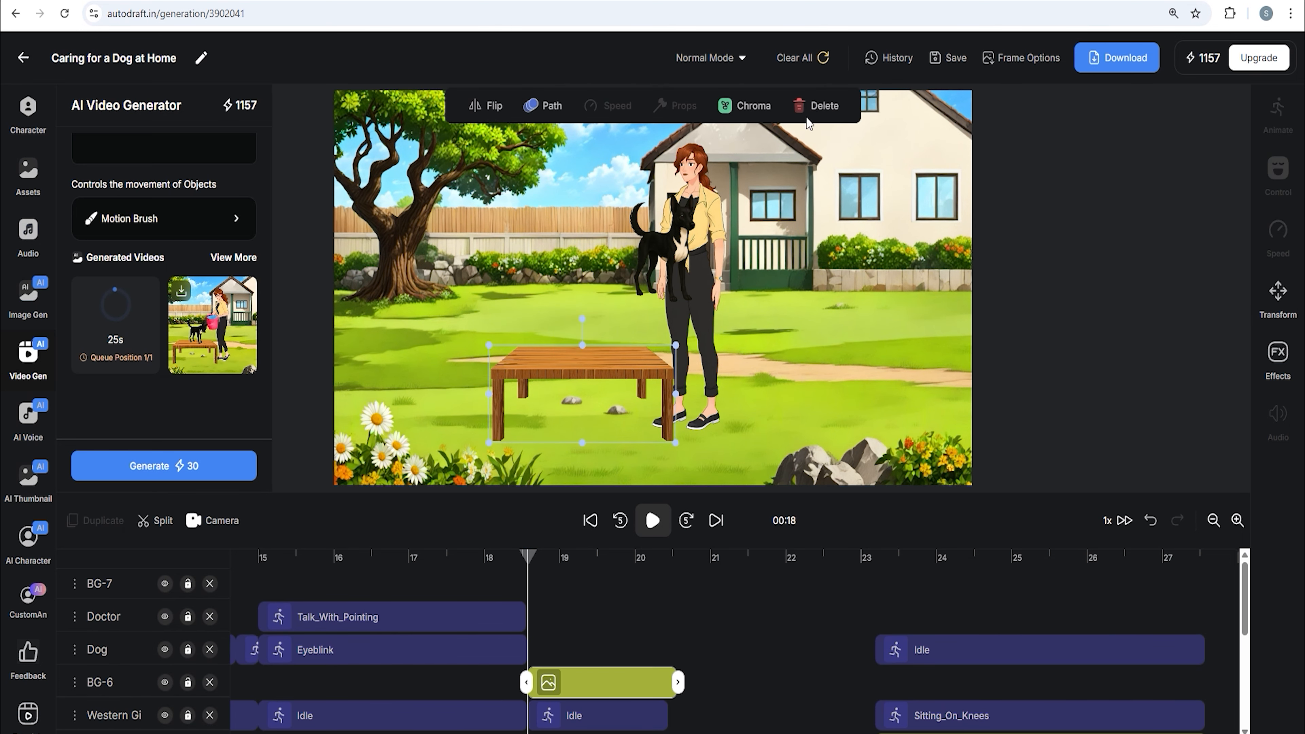
{"action": "left_click", "coordinate": [814, 109]}
{"action": "scroll", "coordinate": [580, 683], "scroll_direction": "down", "scroll_amount": 3}
{"action": "left_click", "coordinate": [595, 683]}
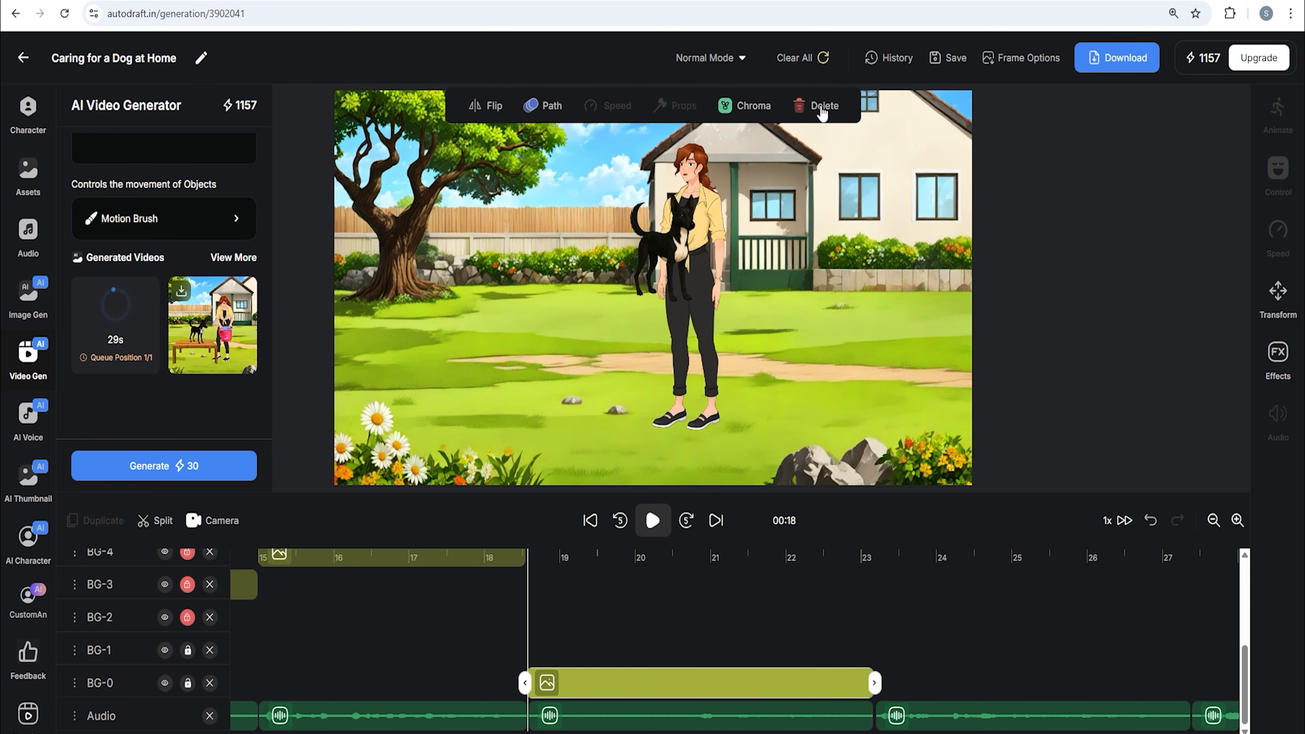
{"action": "left_click", "coordinate": [823, 110]}
Place the generated bathing video on the timeline from about 18.5 to 23.5 seconds
{"action": "left_click", "coordinate": [26, 368]}
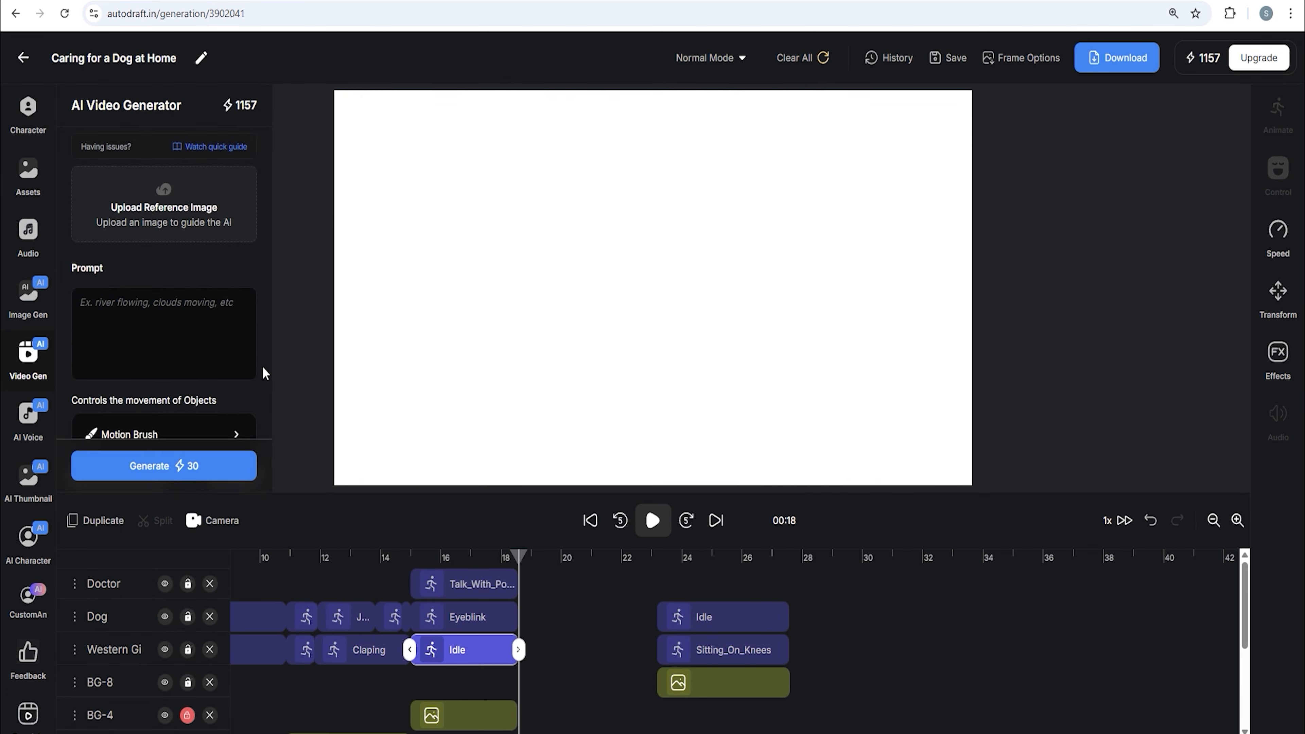
{"action": "scroll", "coordinate": [203, 331], "scroll_direction": "down", "scroll_amount": 4}
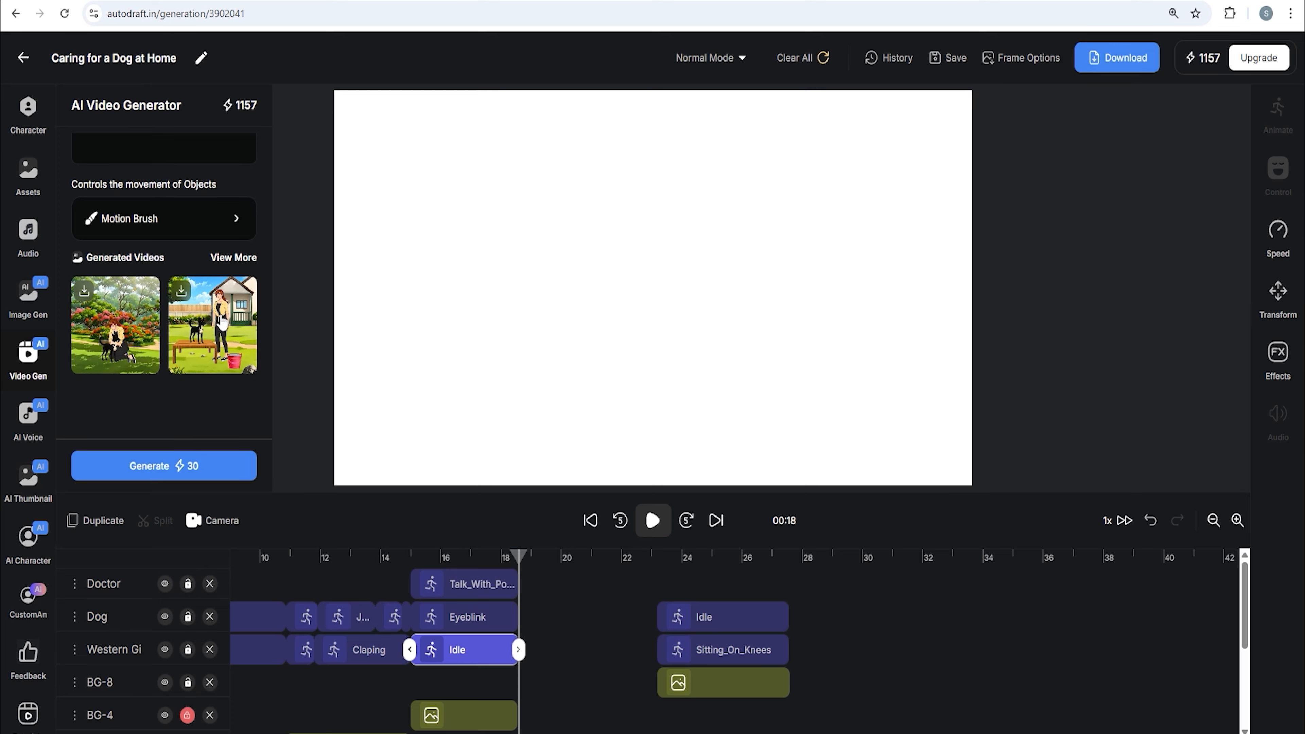
{"action": "left_click", "coordinate": [222, 322]}
{"action": "left_click_drag", "start_coordinate": [578, 585], "coordinate": [677, 596]}
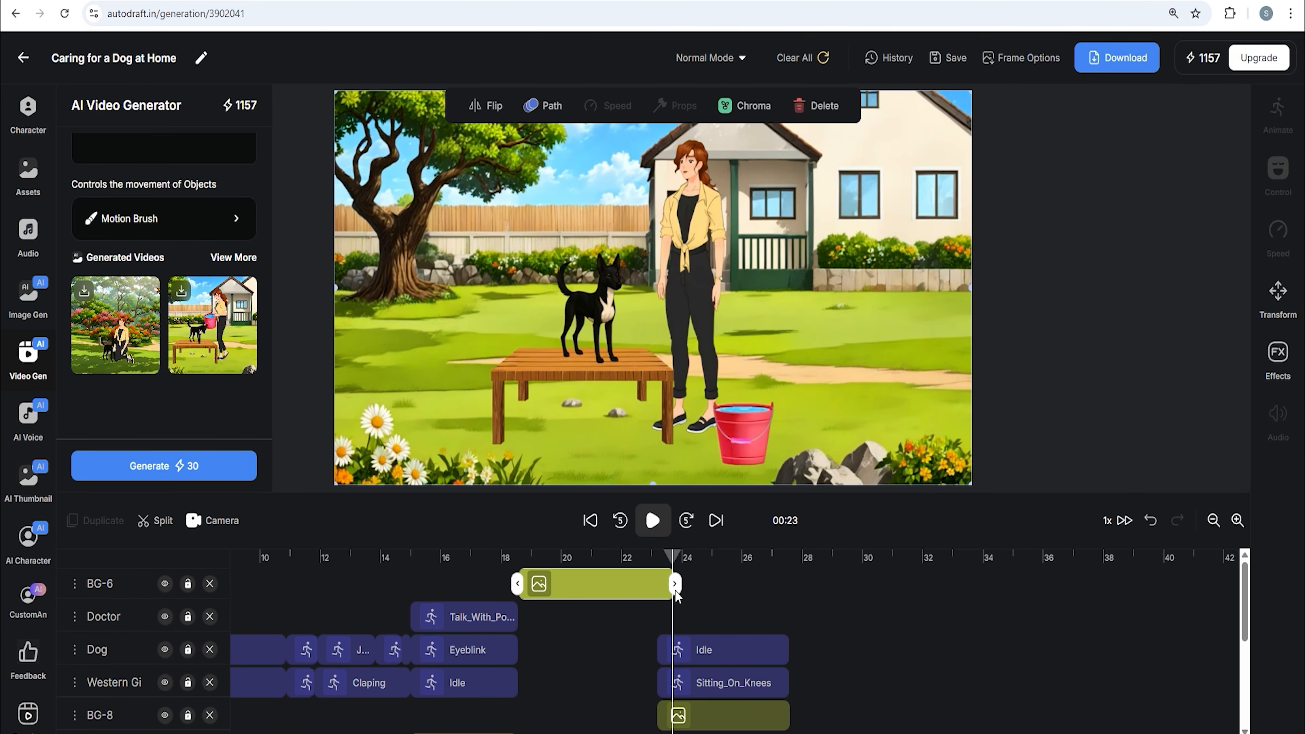
Shift the park scene's dog, woman and background clips to start after the bathing video
{"action": "scroll", "coordinate": [704, 639], "scroll_direction": "down", "scroll_amount": 5}
{"action": "left_click_drag", "start_coordinate": [805, 707], "coordinate": [825, 711]}
{"action": "left_click_drag", "start_coordinate": [717, 715], "coordinate": [728, 716]}
{"action": "left_click_drag", "start_coordinate": [810, 719], "coordinate": [800, 720]}
{"action": "scroll", "coordinate": [771, 720], "scroll_direction": "up", "scroll_amount": 5}
{"action": "left_click", "coordinate": [695, 722]}
{"action": "left_click_drag", "start_coordinate": [696, 723], "coordinate": [707, 722]}
{"action": "left_click_drag", "start_coordinate": [710, 684], "coordinate": [720, 650]}
{"action": "left_click_drag", "start_coordinate": [669, 559], "coordinate": [670, 559]}
{"action": "left_click", "coordinate": [666, 584]}
{"action": "scroll", "coordinate": [712, 637], "scroll_direction": "down", "scroll_amount": 1}
{"action": "scroll", "coordinate": [713, 635], "scroll_direction": "up", "scroll_amount": 1}
Delete the dog, kneeling woman and park background clips after 23 seconds
{"action": "left_click", "coordinate": [720, 644]}
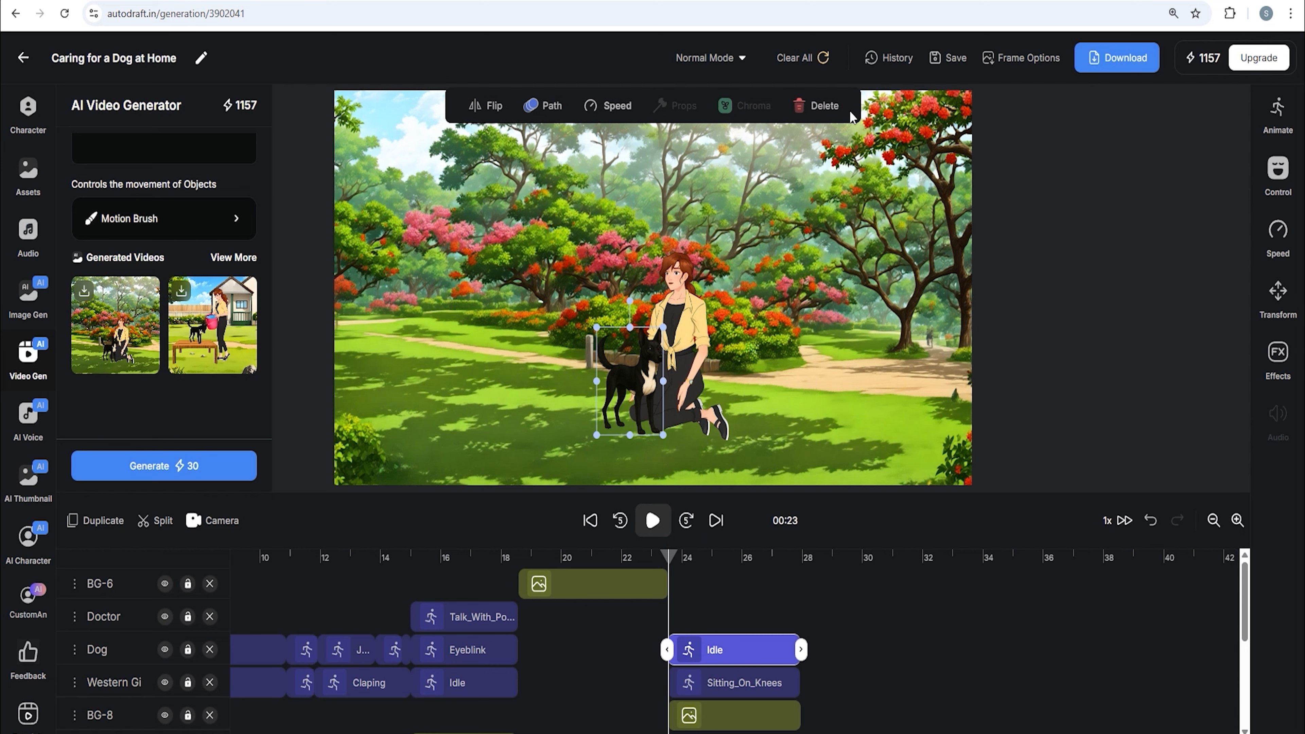
{"action": "left_click", "coordinate": [823, 105]}
{"action": "left_click", "coordinate": [735, 684]}
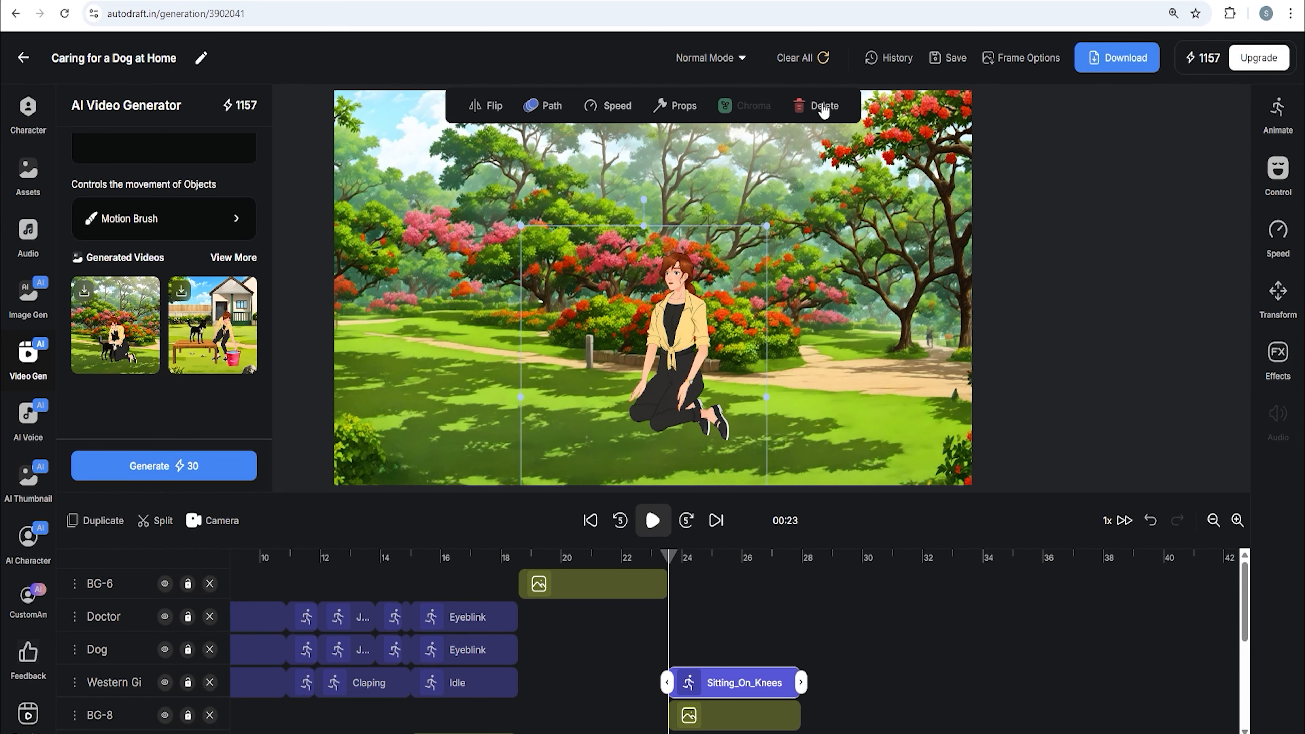
{"action": "left_click", "coordinate": [823, 105]}
{"action": "left_click", "coordinate": [723, 713]}
{"action": "left_click", "coordinate": [822, 105]}
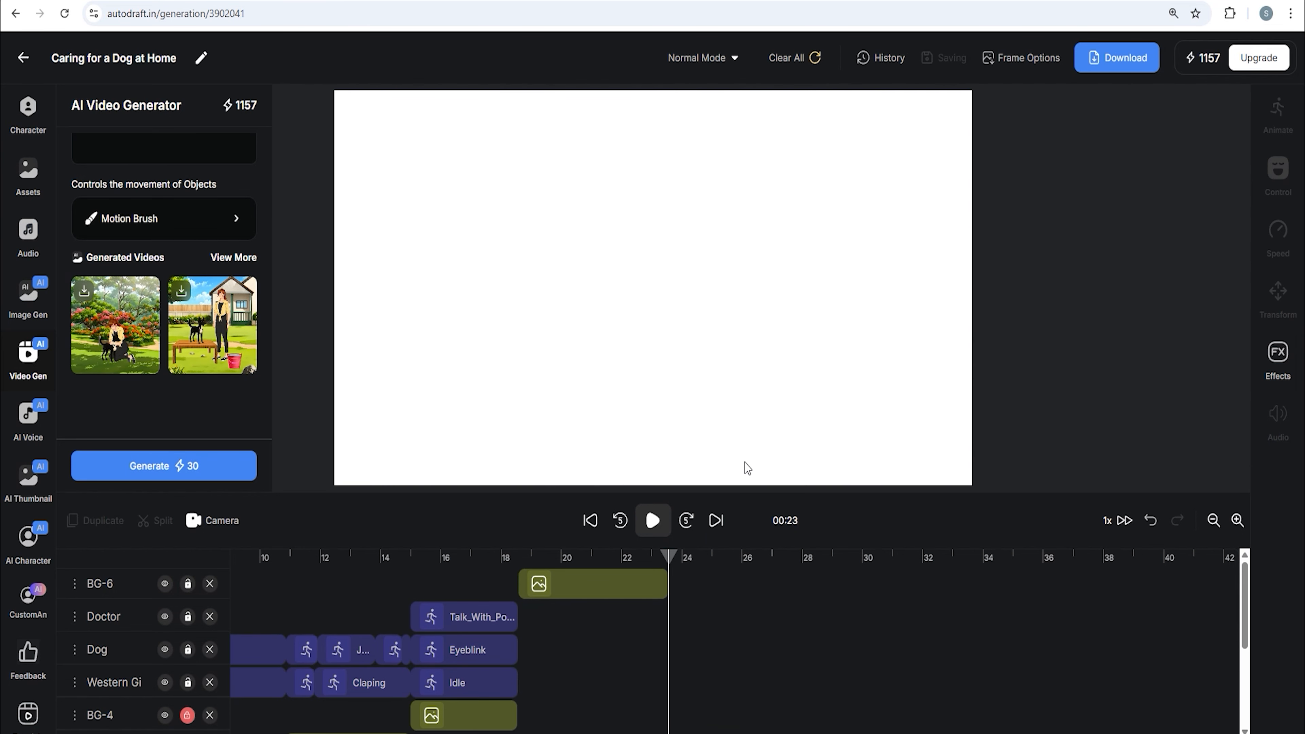
Add the generated hugging video after the bathing video and trim it to end at about 28 seconds
{"action": "left_click", "coordinate": [120, 337]}
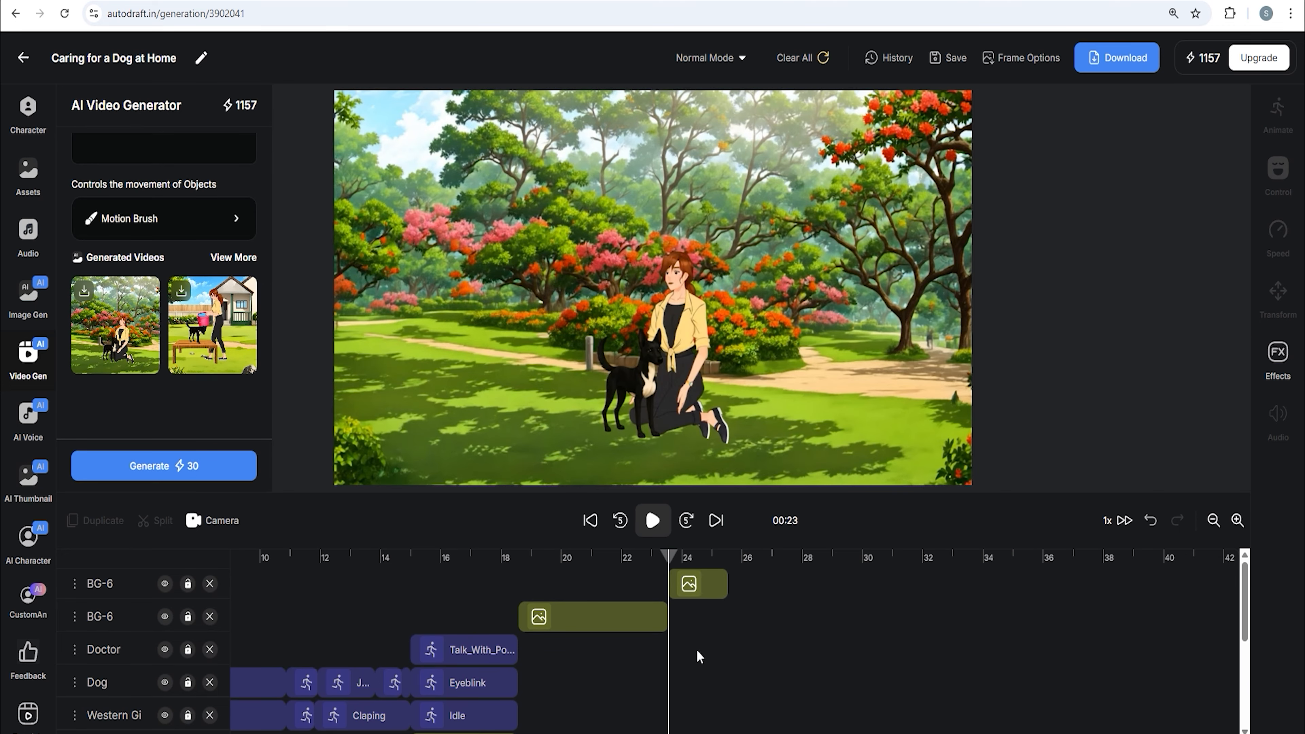
{"action": "scroll", "coordinate": [591, 643], "scroll_direction": "left", "scroll_amount": 3}
{"action": "scroll", "coordinate": [591, 643], "scroll_direction": "right", "scroll_amount": 4}
{"action": "left_click_drag", "start_coordinate": [677, 584], "coordinate": [854, 589]}
{"action": "left_click_drag", "start_coordinate": [615, 559], "coordinate": [749, 577]}
{"action": "left_click", "coordinate": [799, 631]}
{"action": "scroll", "coordinate": [800, 632], "scroll_direction": "down", "scroll_amount": 4}
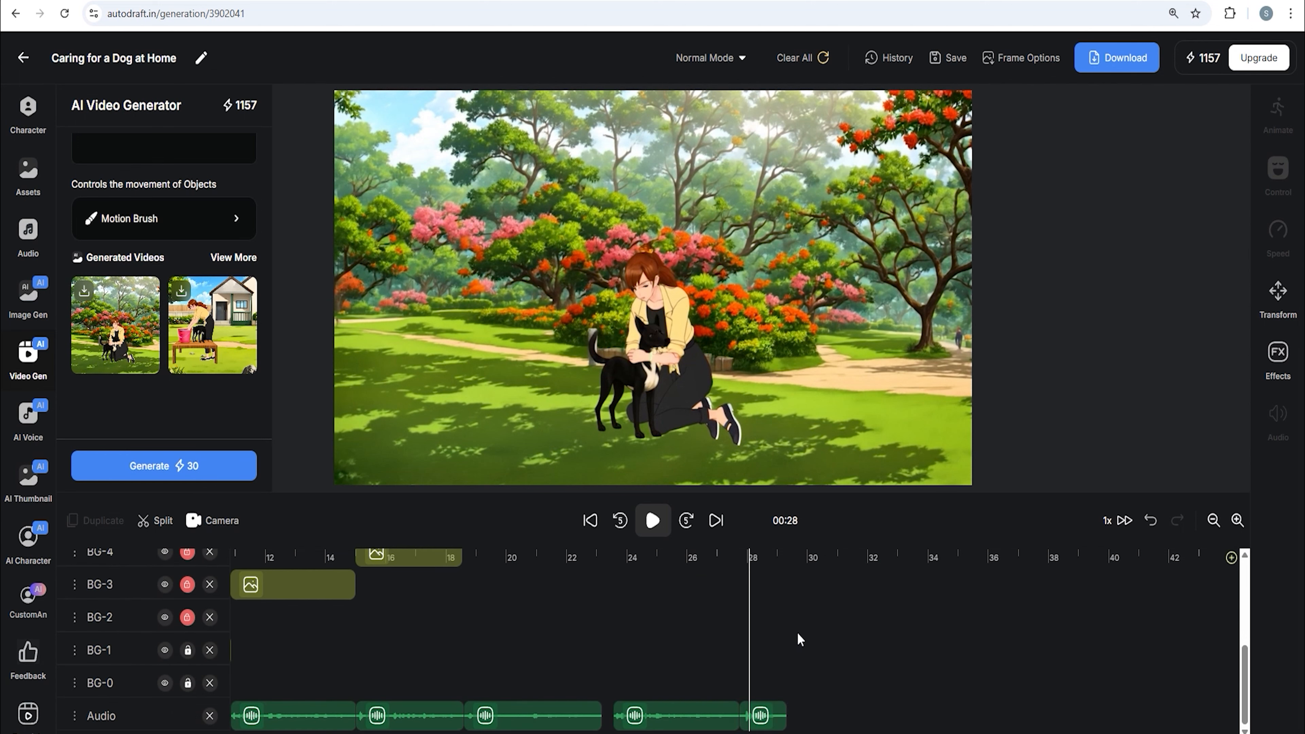
{"action": "left_click", "coordinate": [773, 722]}
{"action": "scroll", "coordinate": [802, 648], "scroll_direction": "up", "scroll_amount": 4}
{"action": "left_click", "coordinate": [846, 592]}
{"action": "left_click_drag", "start_coordinate": [847, 592], "coordinate": [688, 606]}
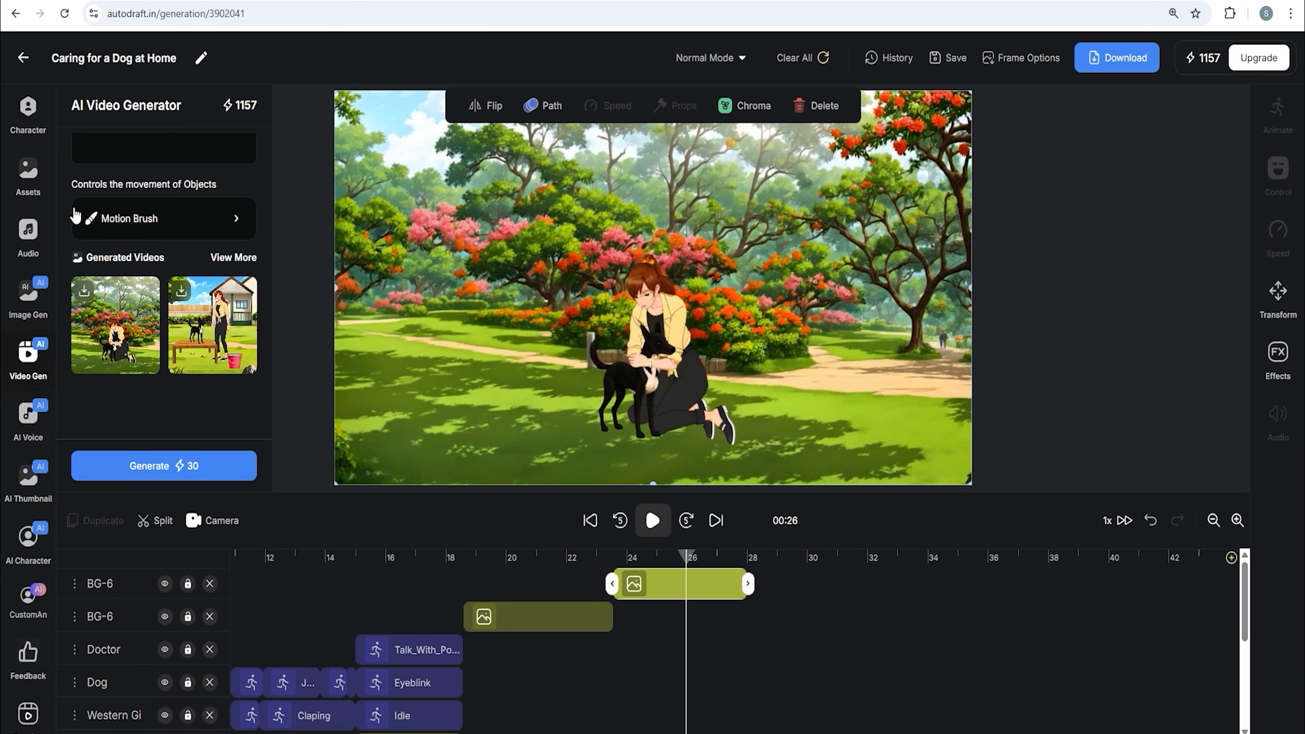
Open the AI Thumbnail maker and enter the prompt 'Sitting a happy dog with a bowl of food and grooming tools near by and a smiling girl sitting near dog.'
{"action": "left_click", "coordinate": [30, 356]}
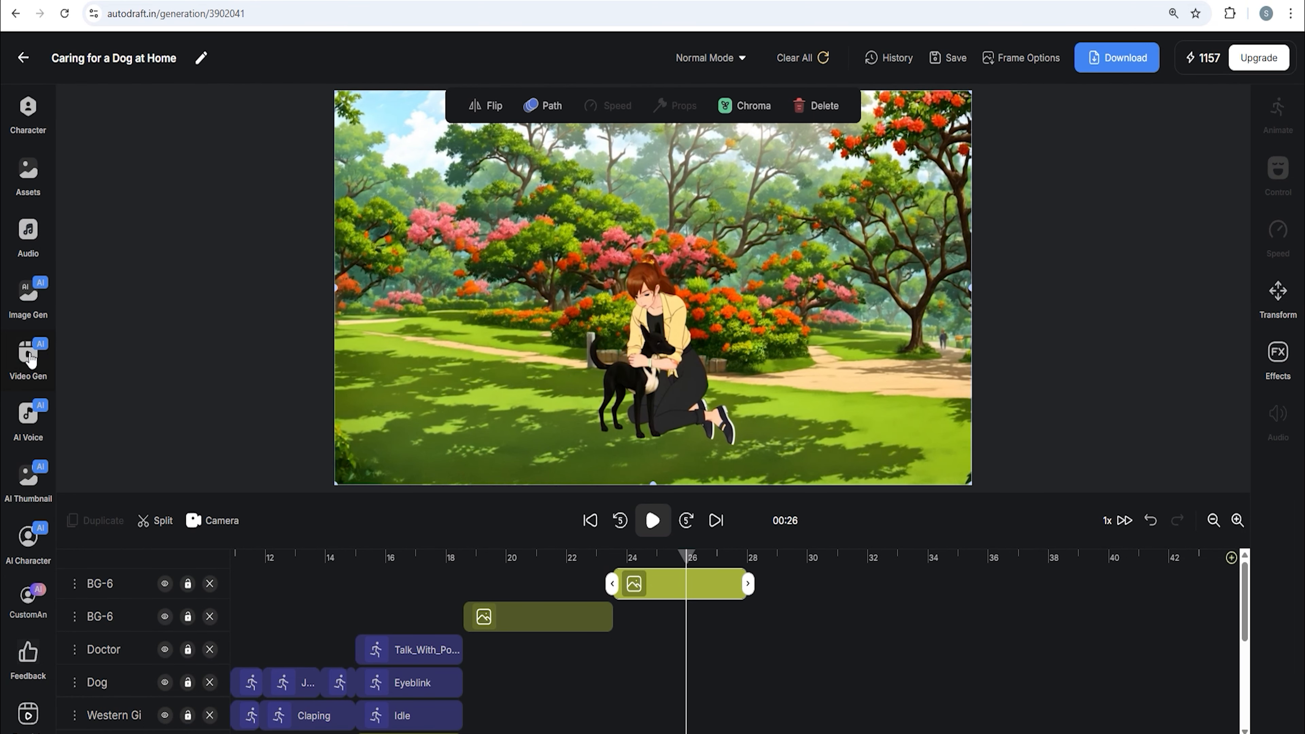
{"action": "left_click", "coordinate": [1032, 66]}
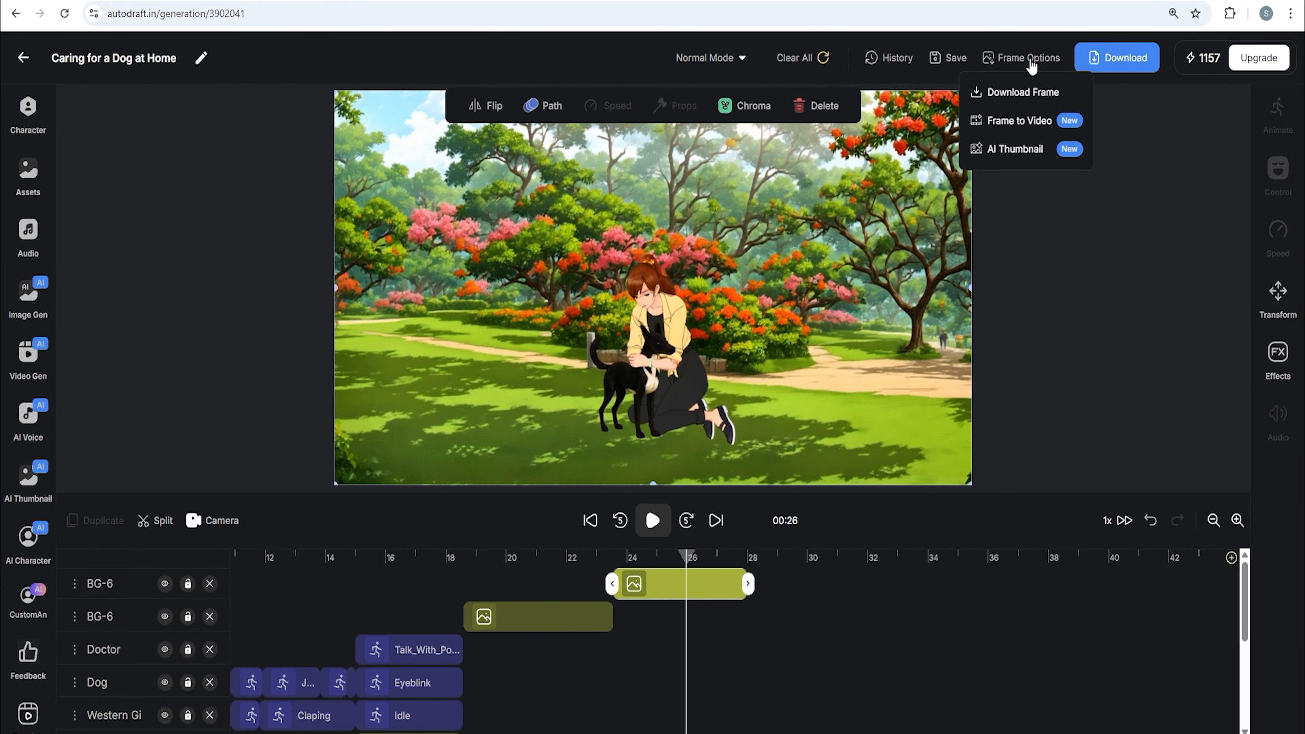
{"action": "left_click", "coordinate": [1034, 154]}
{"action": "type", "text": "Sitting a happy dog with a bowl of food near by and a smiling girl sitting near dog."}
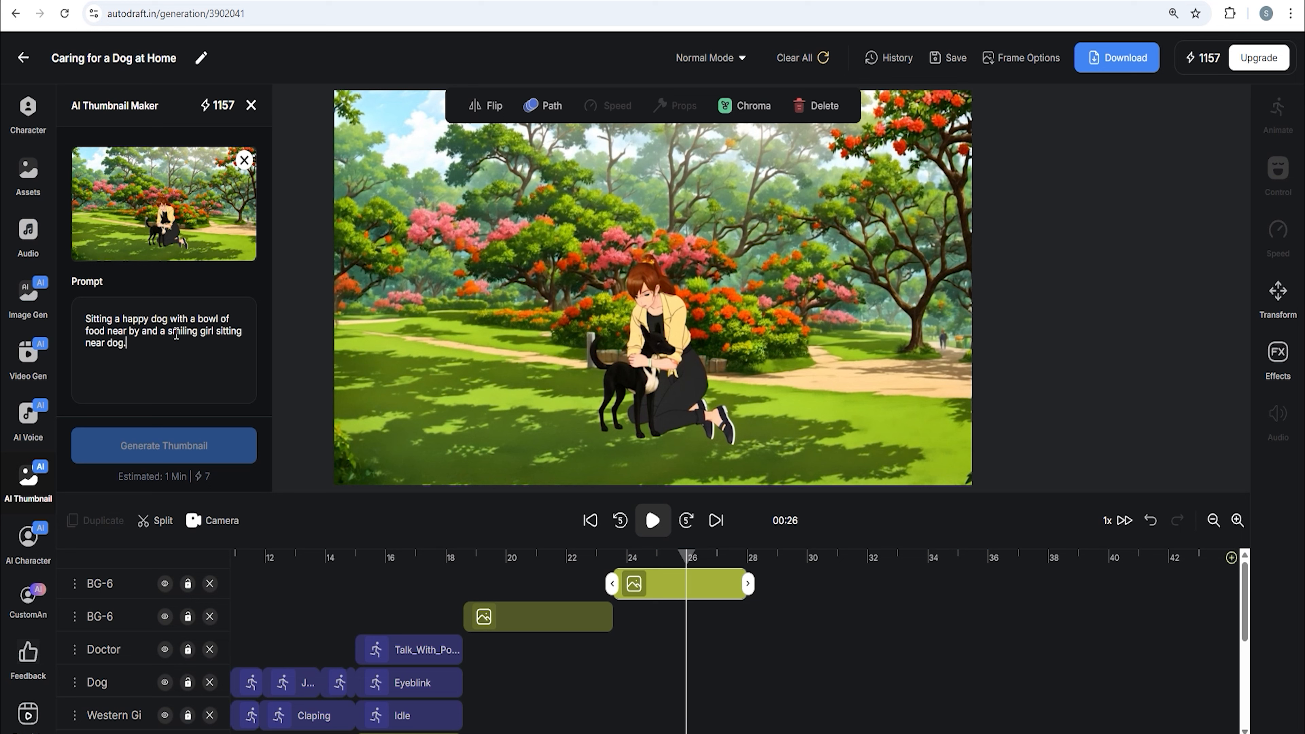
{"action": "type", "text": "and grooming st"}
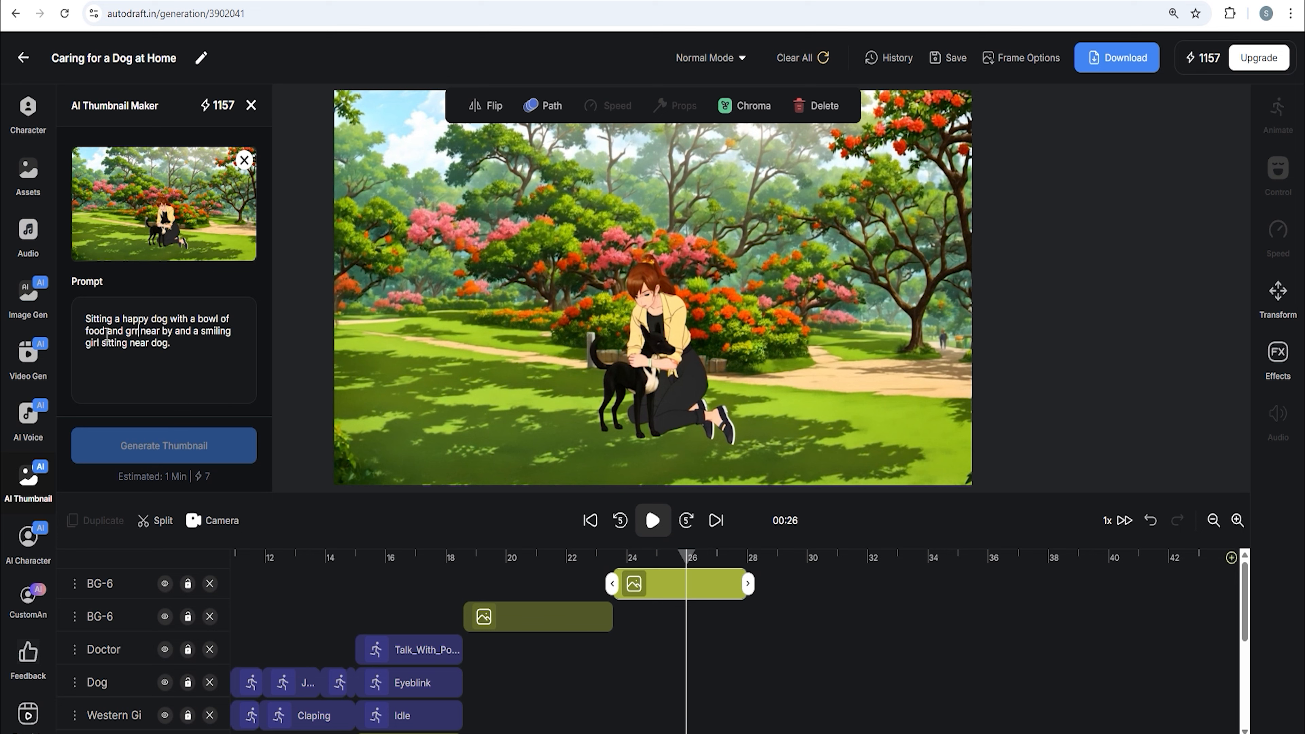
{"action": "type", "text": "ups"}
{"action": "key", "text": "BackSpace"}
{"action": "key", "text": "BackSpace"}
{"action": "key", "text": "BackSpace"}
{"action": "key", "text": "BackSpace"}
{"action": "key", "text": "BackSpace"}
{"action": "type", "text": "tools"}
{"action": "left_click", "coordinate": [225, 349]}
{"action": "scroll", "coordinate": [152, 391], "scroll_direction": "down", "scroll_amount": 2}
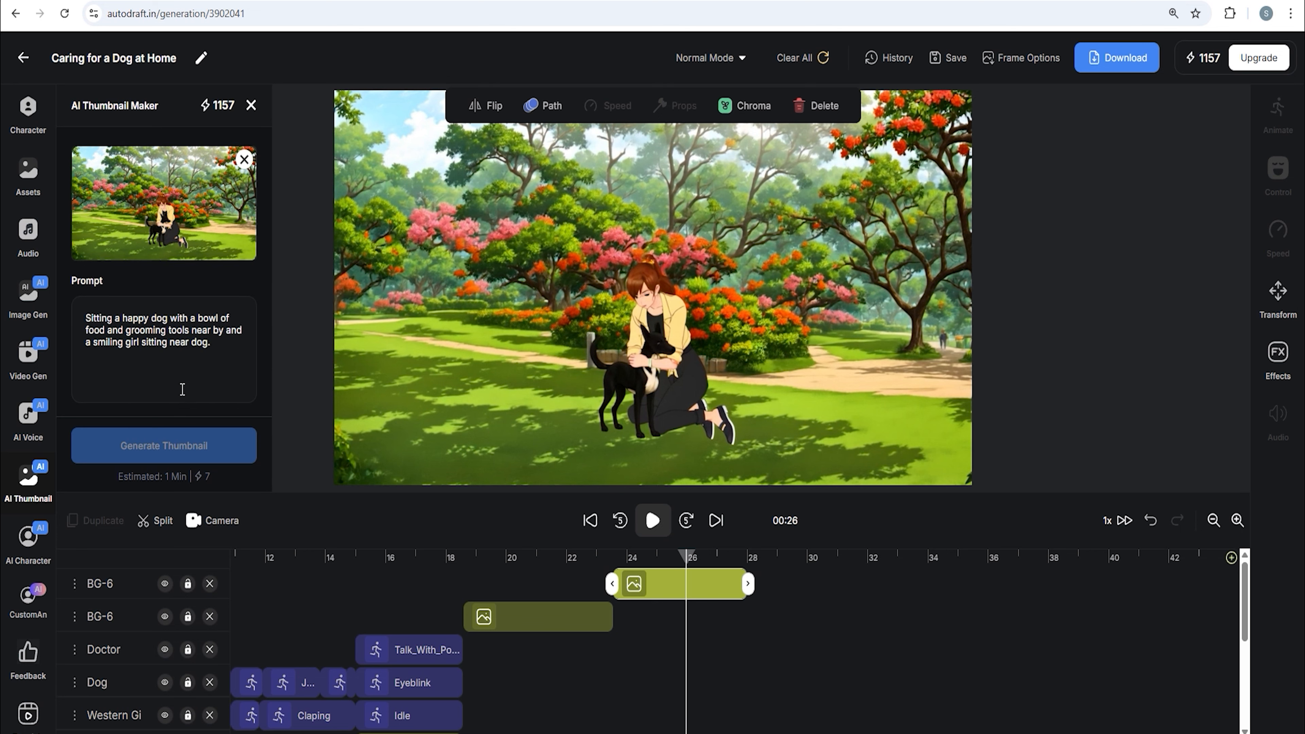
Enter the thumbnail title 'Happy Dog, happy Life' and generate the thumbnail
{"action": "left_click", "coordinate": [152, 385]}
{"action": "type", "text": "Happy Dog, happy Life"}
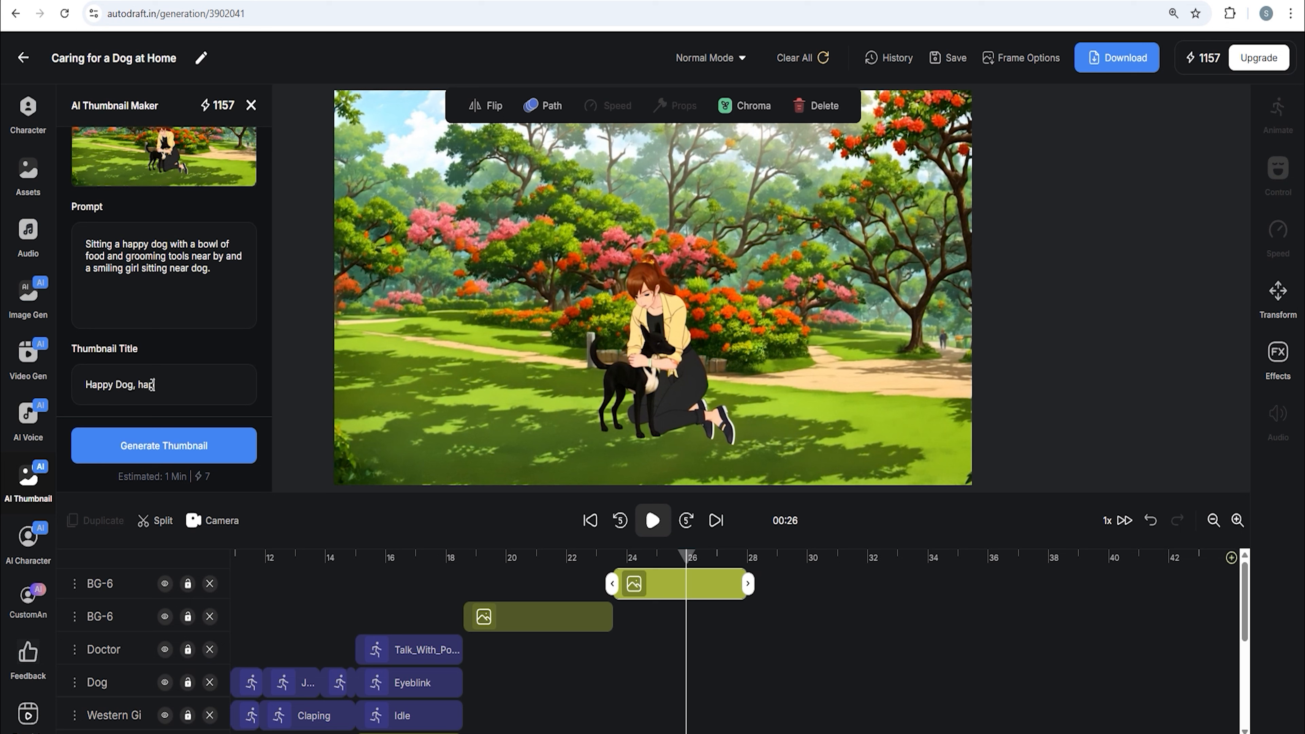
{"action": "left_click", "coordinate": [208, 455]}
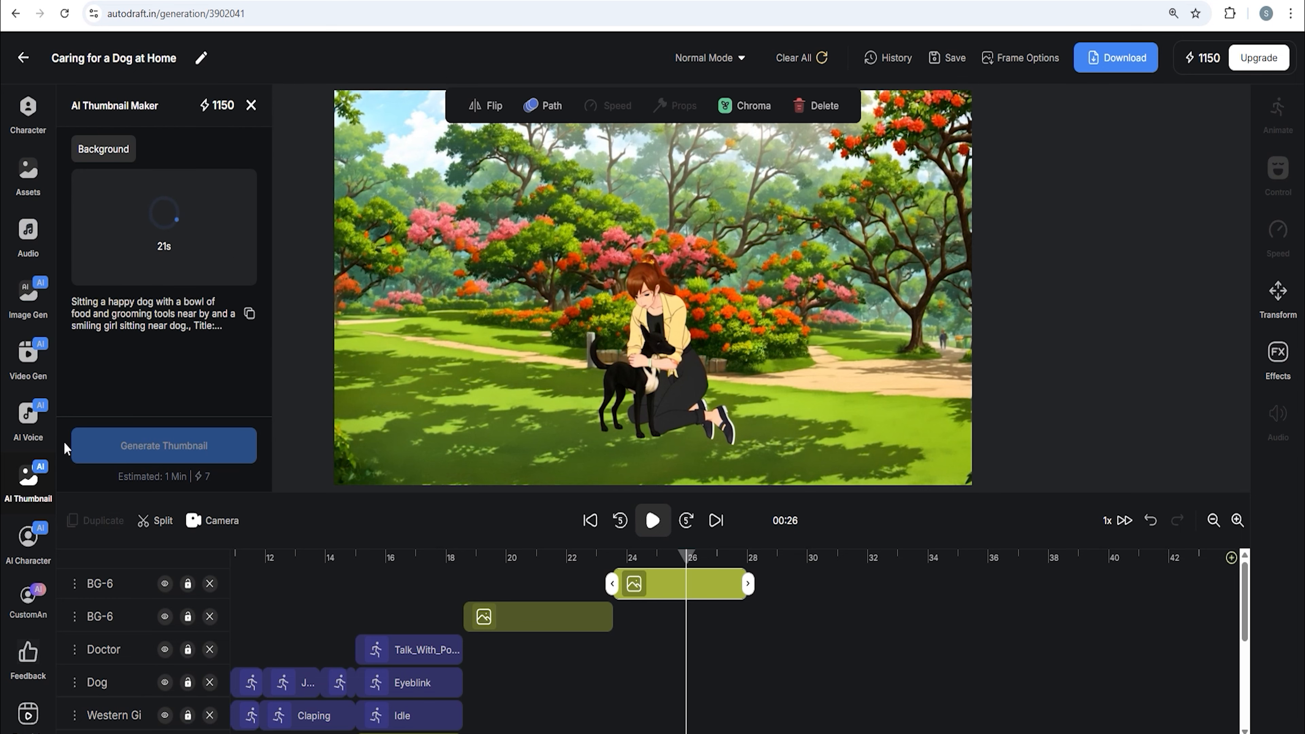
Add a camera at 4 seconds, with frames around the full room and around the woman and dining table
{"action": "left_click", "coordinate": [29, 484]}
{"action": "left_click", "coordinate": [590, 520]}
{"action": "left_click_drag", "start_coordinate": [233, 557], "coordinate": [367, 564]}
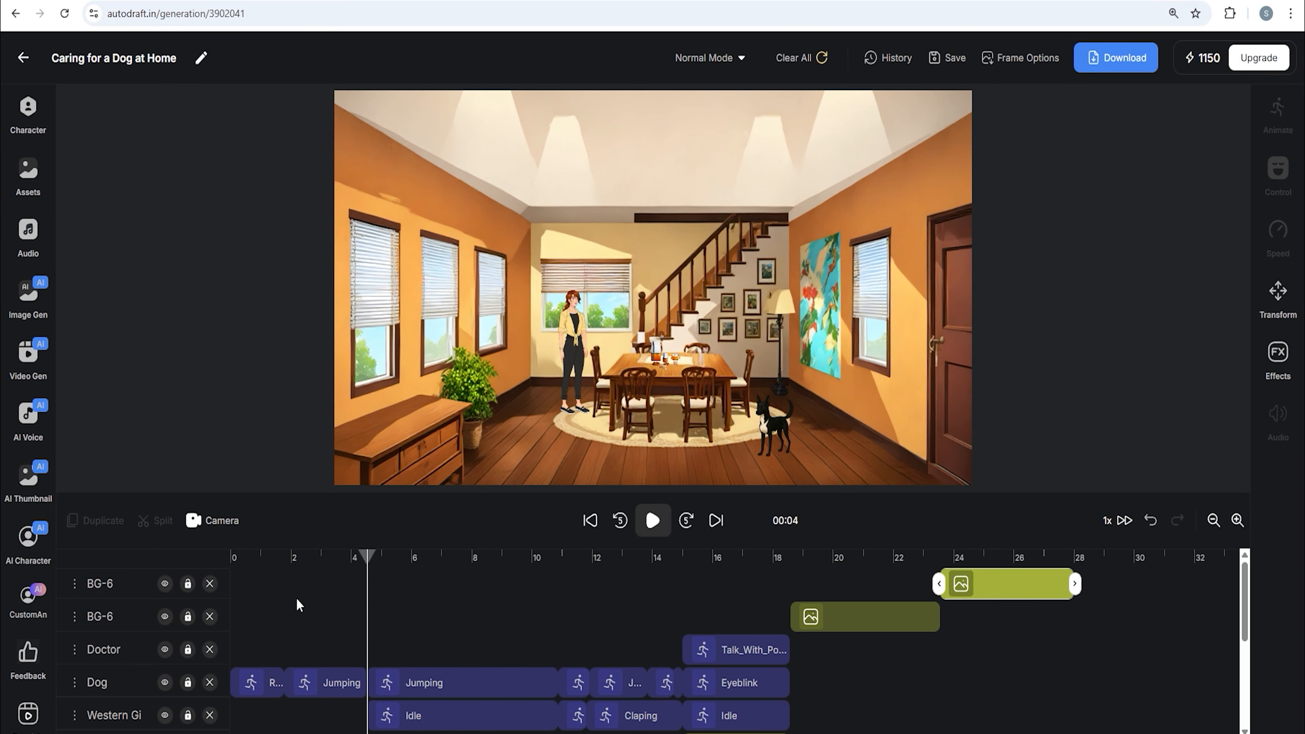
{"action": "left_click", "coordinate": [221, 522]}
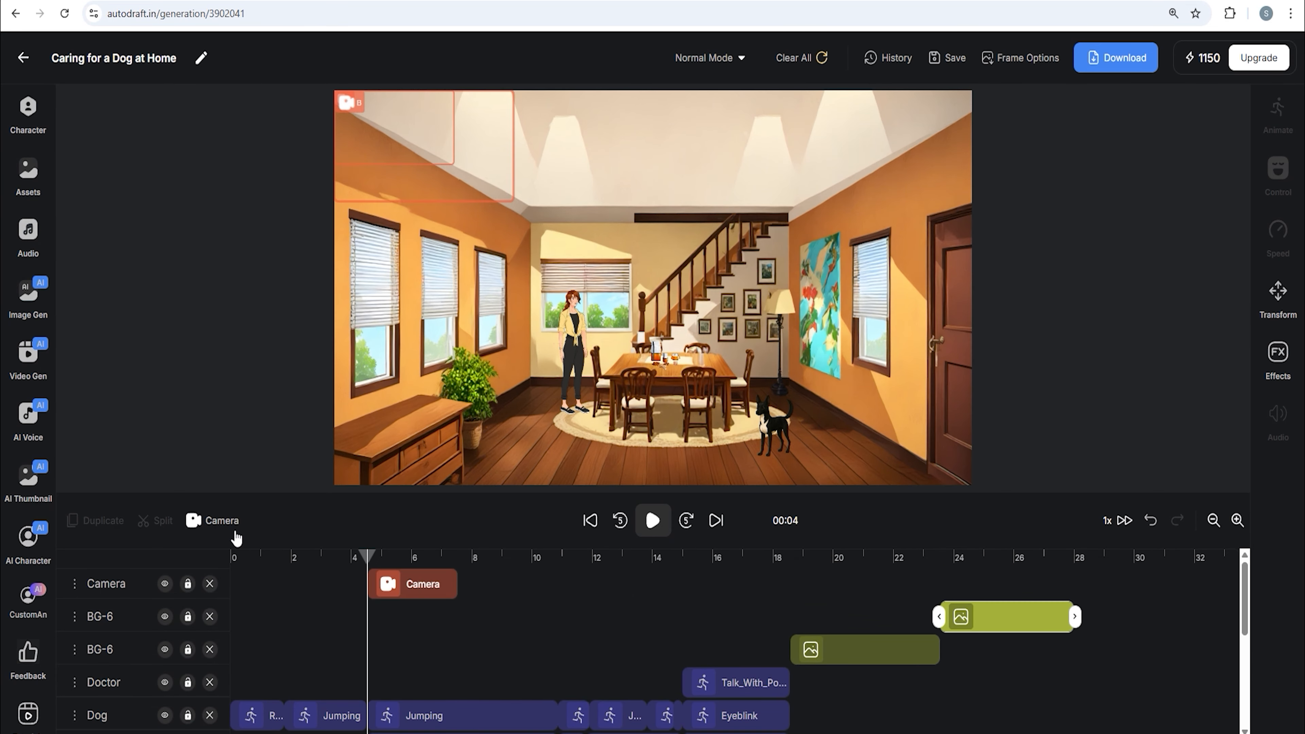
{"action": "left_click_drag", "start_coordinate": [387, 152], "coordinate": [605, 354]}
{"action": "left_click_drag", "start_coordinate": [734, 404], "coordinate": [844, 472]}
{"action": "left_click_drag", "start_coordinate": [799, 420], "coordinate": [773, 408]}
{"action": "left_click_drag", "start_coordinate": [819, 461], "coordinate": [843, 477]}
{"action": "left_click_drag", "start_coordinate": [777, 417], "coordinate": [759, 416]}
{"action": "left_click_drag", "start_coordinate": [824, 276], "coordinate": [848, 261]}
{"action": "left_click_drag", "start_coordinate": [725, 357], "coordinate": [716, 359]}
{"action": "left_click", "coordinate": [409, 154]}
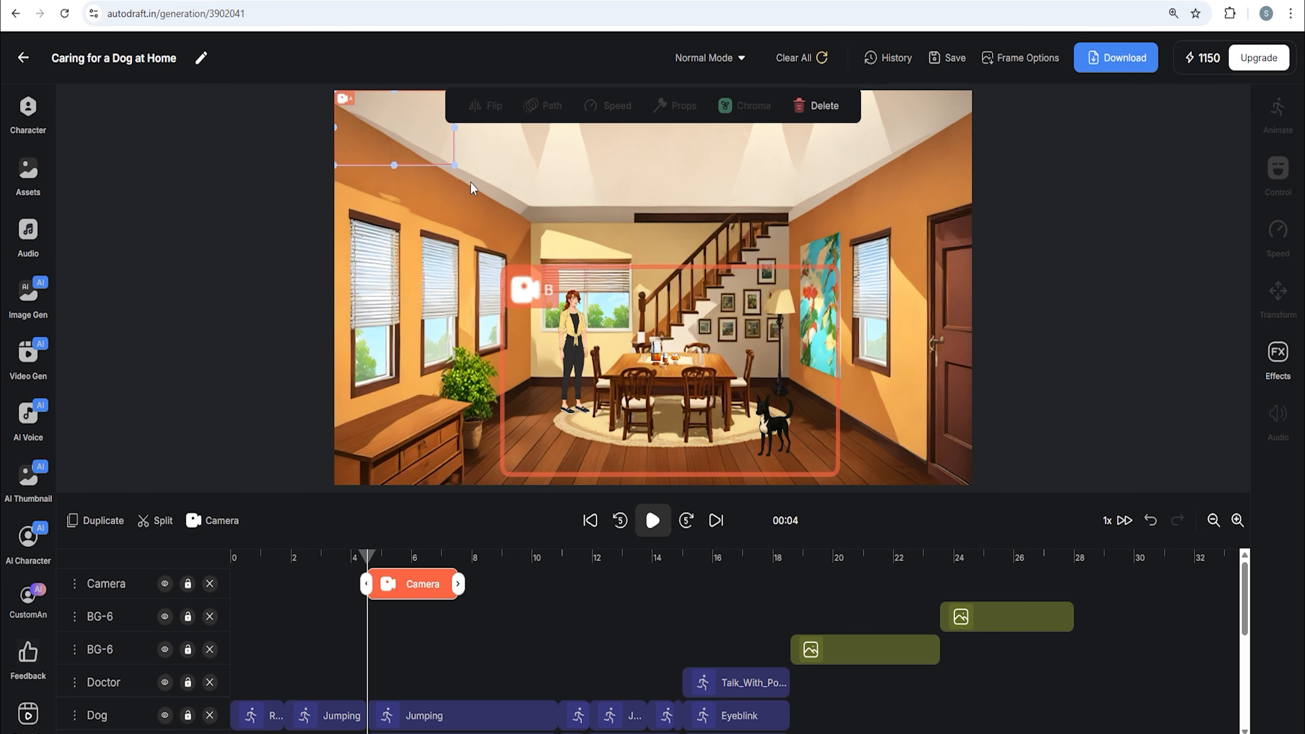
{"action": "left_click_drag", "start_coordinate": [454, 165], "coordinate": [969, 483]}
Extend the camera clip to end at about 10 seconds and nudge its close-up frame
{"action": "left_click", "coordinate": [653, 520]}
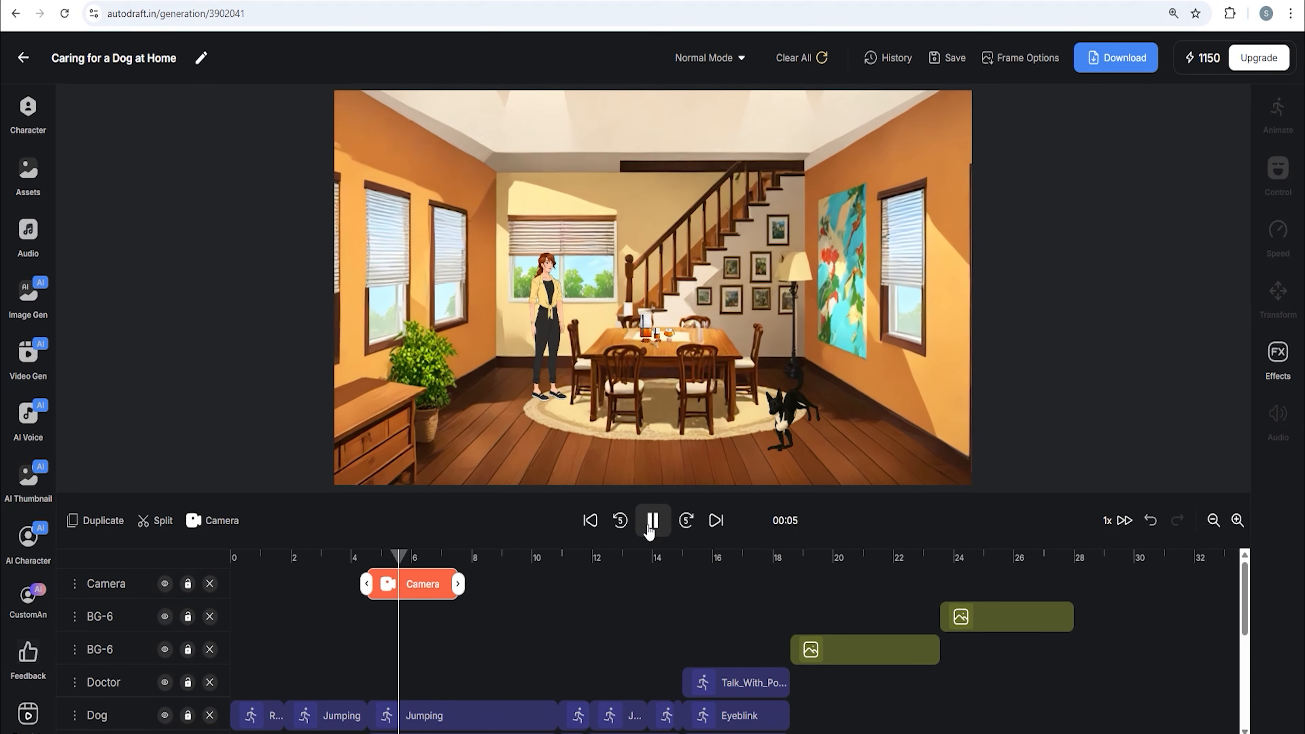
{"action": "left_click", "coordinate": [429, 558]}
{"action": "mouse_move", "coordinate": [430, 558]}
{"action": "left_mouse_down"}
{"action": "mouse_move", "coordinate": [446, 558]}
{"action": "mouse_move", "coordinate": [373, 557]}
{"action": "left_mouse_up"}
{"action": "left_click_drag", "start_coordinate": [458, 583], "coordinate": [526, 590]}
{"action": "left_click", "coordinate": [502, 559]}
{"action": "left_click", "coordinate": [694, 448]}
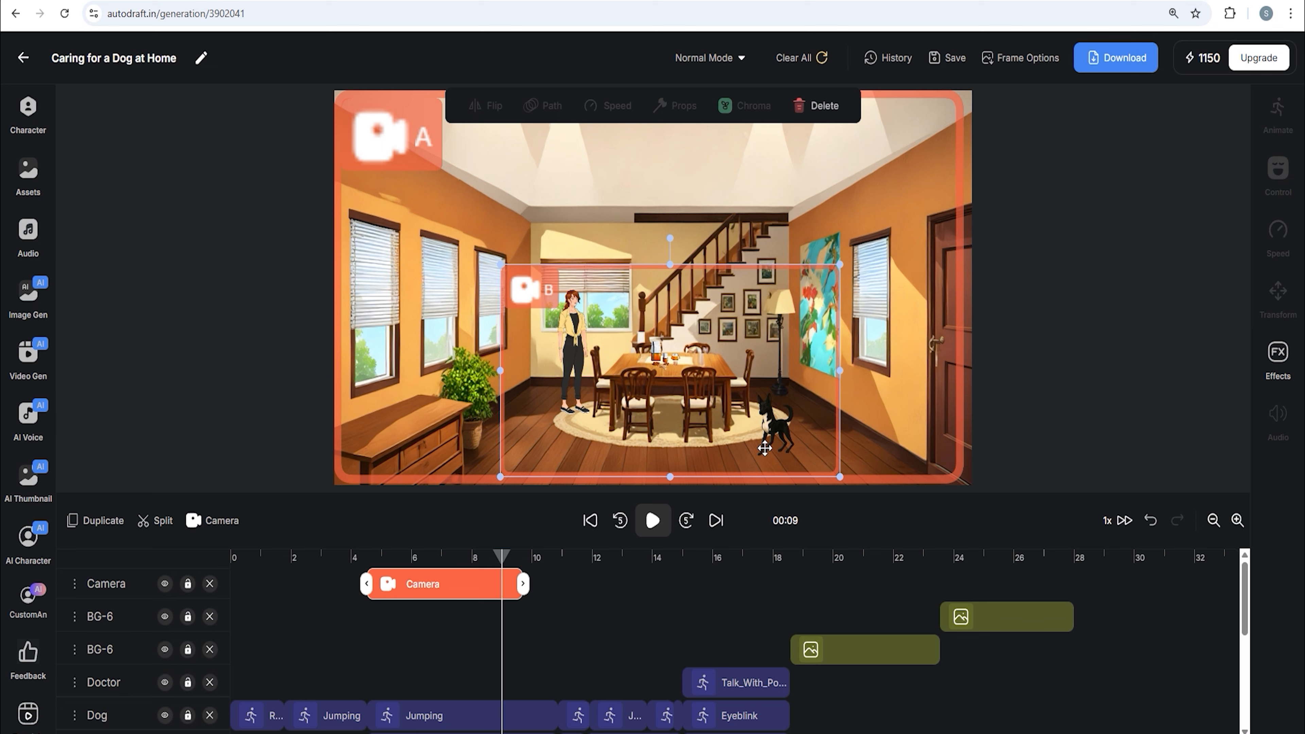
{"action": "left_click_drag", "start_coordinate": [765, 449], "coordinate": [737, 440]}
Duplicate the camera clip and reshape the copy's start and end frames
{"action": "left_click", "coordinate": [504, 584]}
{"action": "left_click", "coordinate": [164, 521]}
{"action": "left_click_drag", "start_coordinate": [963, 483], "coordinate": [728, 337]}
{"action": "left_click_drag", "start_coordinate": [636, 234], "coordinate": [776, 314]}
{"action": "left_click_drag", "start_coordinate": [474, 172], "coordinate": [502, 189]}
{"action": "left_click_drag", "start_coordinate": [726, 204], "coordinate": [726, 276]}
{"action": "left_click_drag", "start_coordinate": [864, 449], "coordinate": [863, 432]}
{"action": "left_click_drag", "start_coordinate": [866, 242], "coordinate": [841, 258]}
{"action": "left_click", "coordinate": [716, 521]}
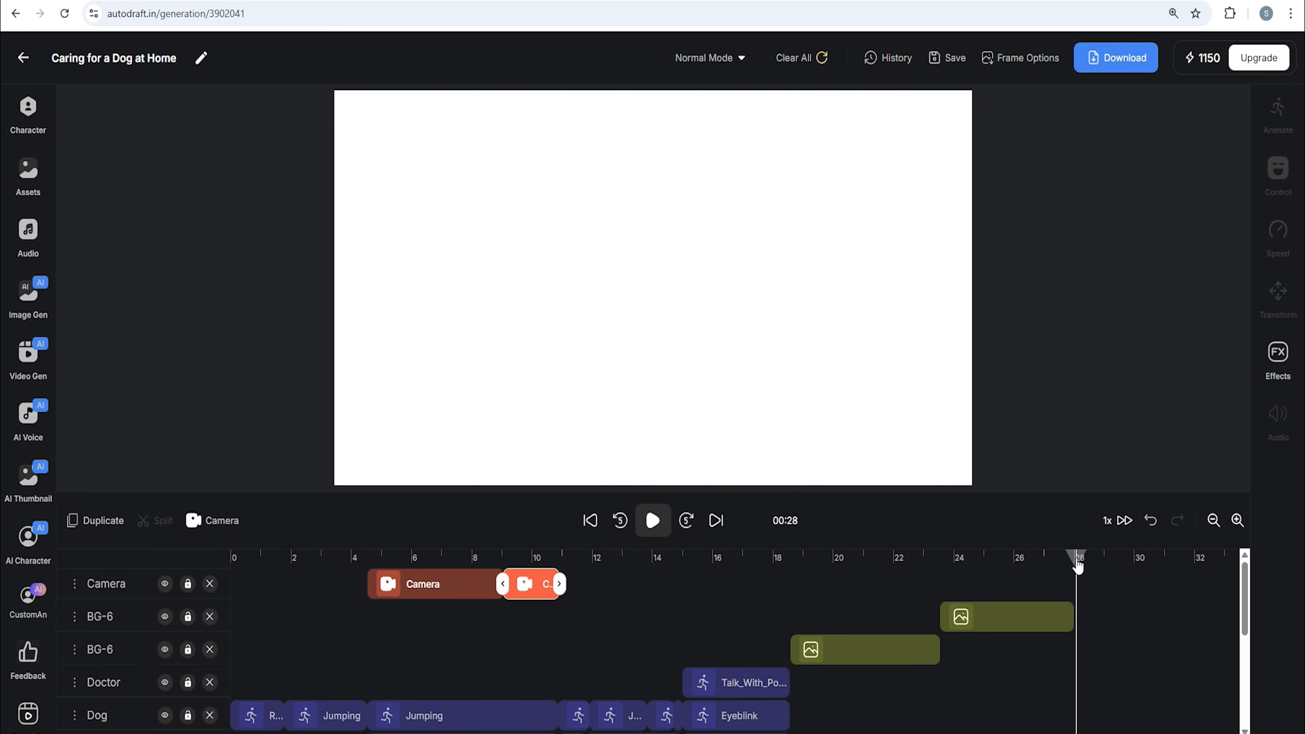
Download the generated 'Happy Dog, happy Life' thumbnail image
{"action": "left_click", "coordinate": [28, 483]}
{"action": "scroll", "coordinate": [214, 386], "scroll_direction": "down", "scroll_amount": 5}
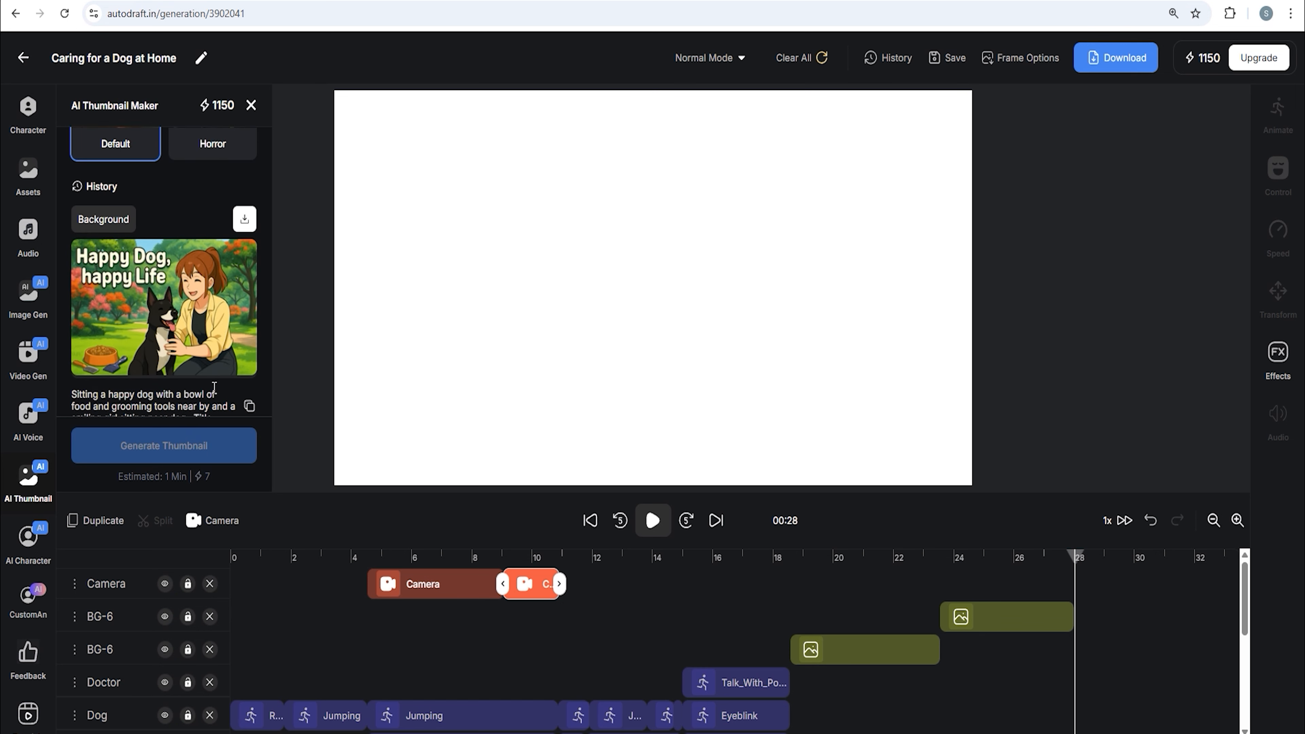
{"action": "scroll", "coordinate": [161, 309], "scroll_direction": "up", "scroll_amount": 1}
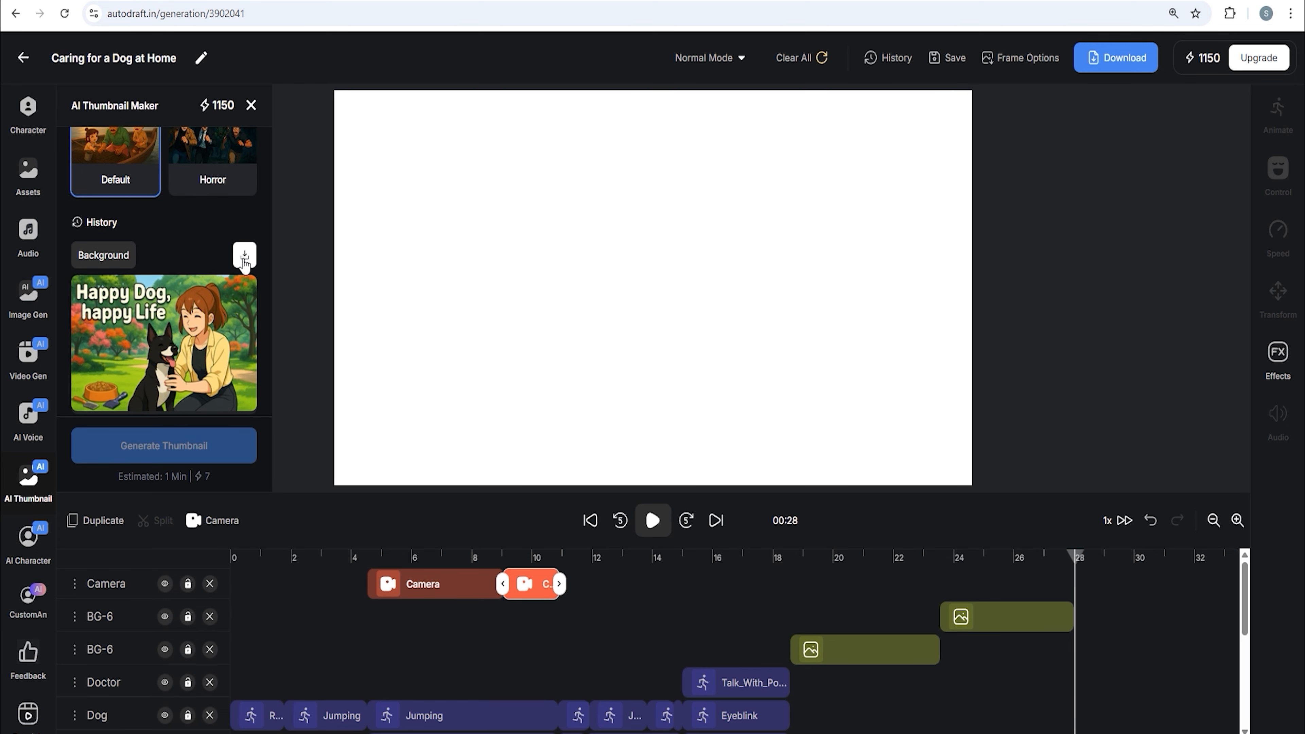
{"action": "scroll", "coordinate": [223, 319], "scroll_direction": "up", "scroll_amount": 8}
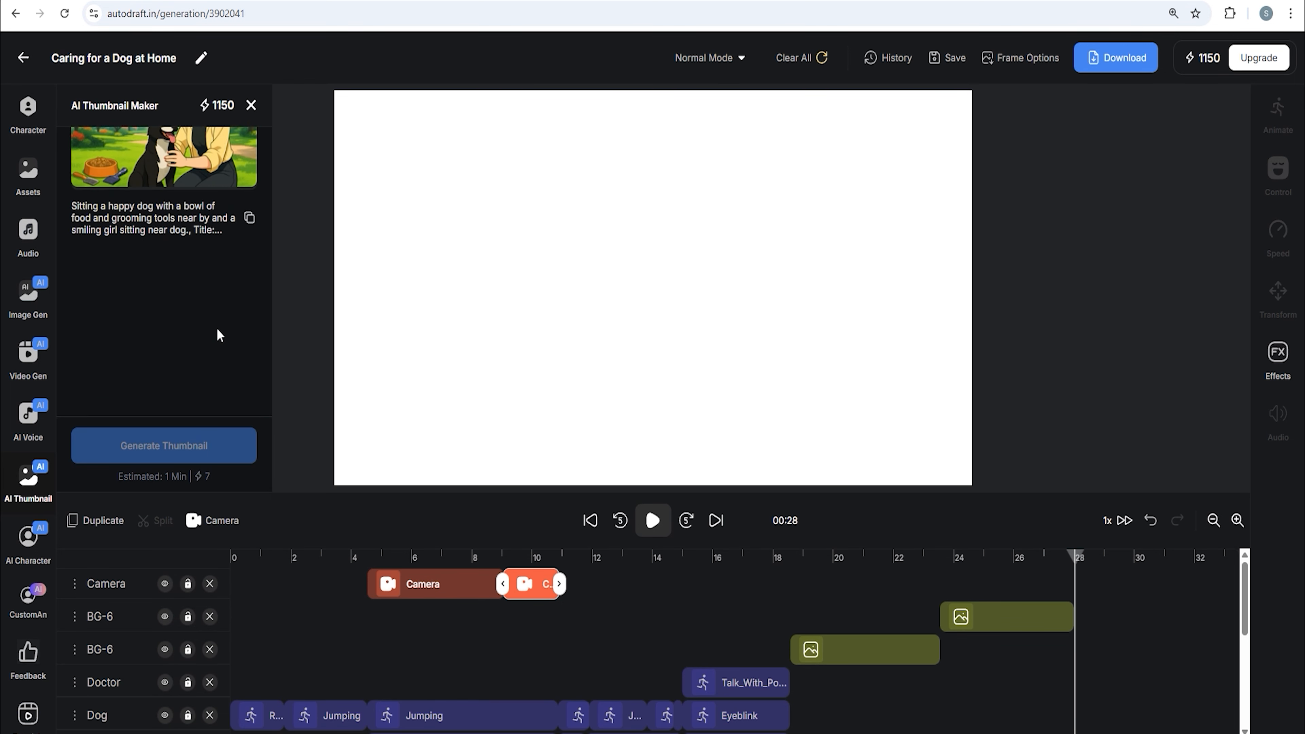
Upload the downloaded thumbnail image IF8B as an asset and place it on the timeline at 28 seconds
{"action": "left_click", "coordinate": [28, 178]}
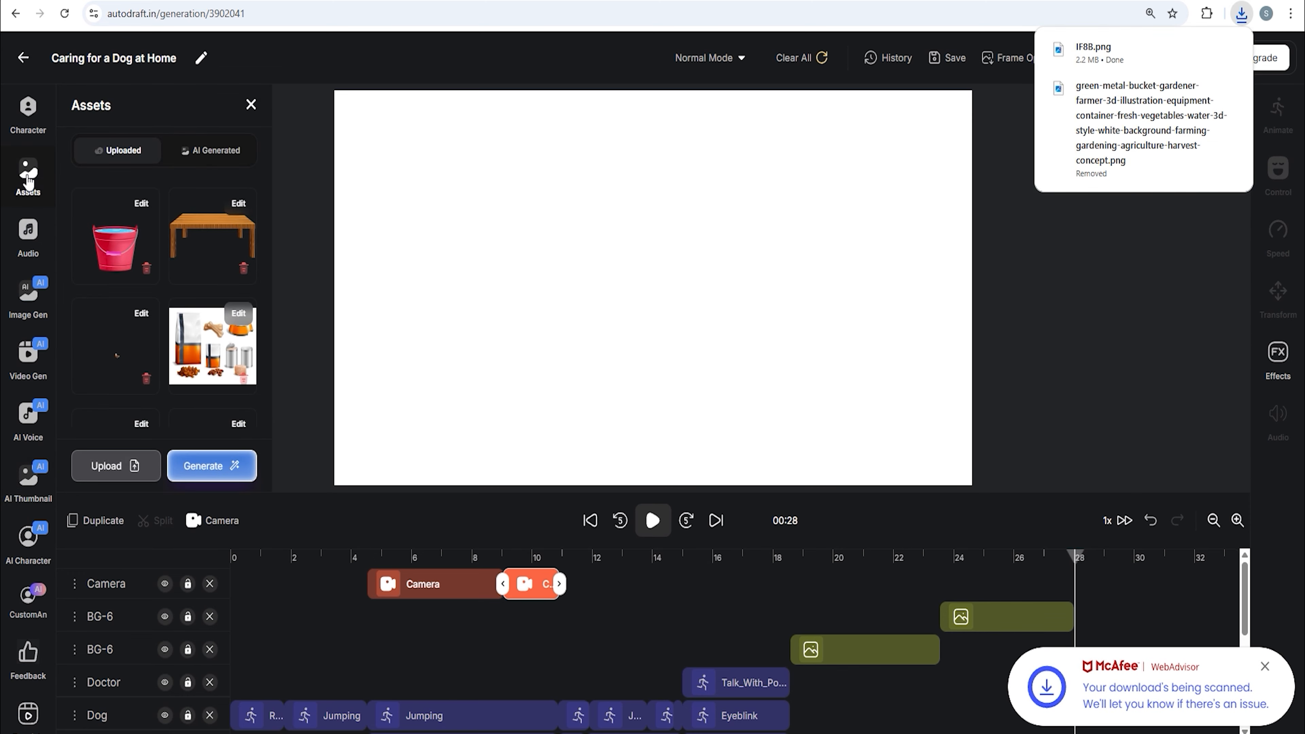
{"action": "left_click", "coordinate": [112, 464]}
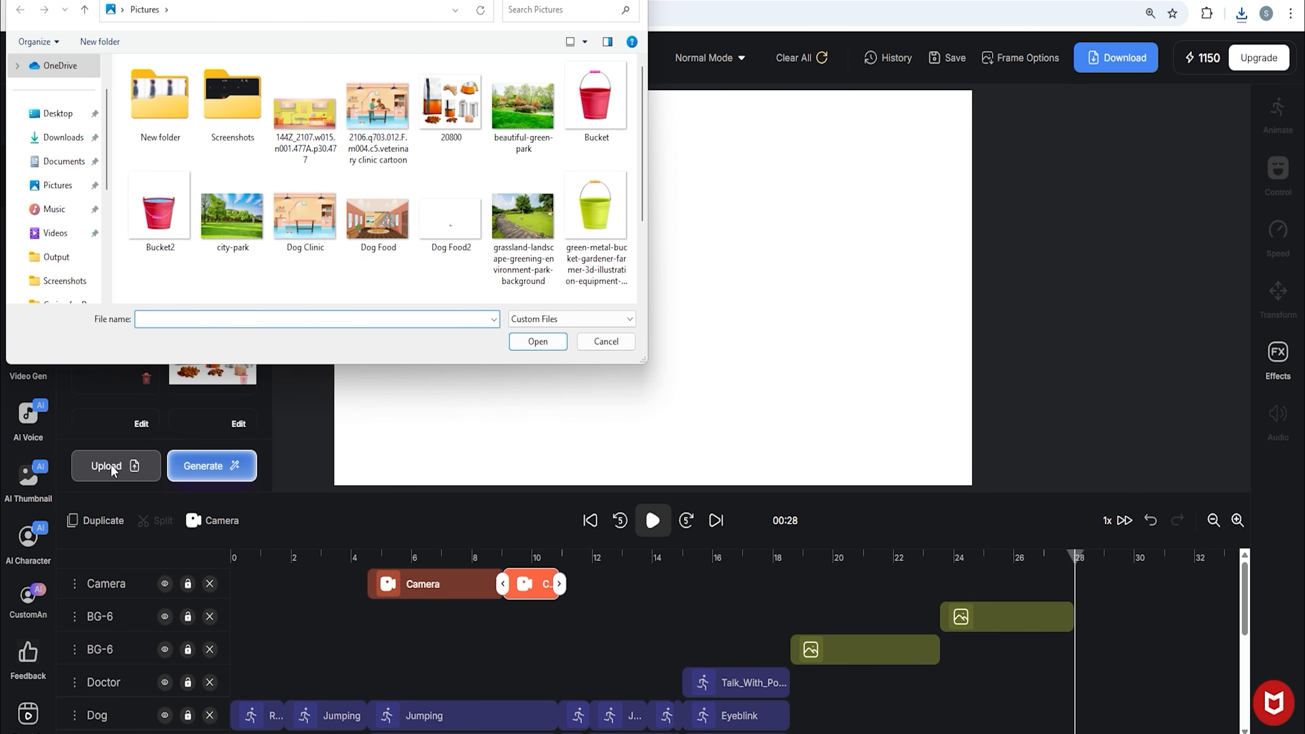
{"action": "left_click", "coordinate": [62, 137]}
{"action": "left_click", "coordinate": [159, 123]}
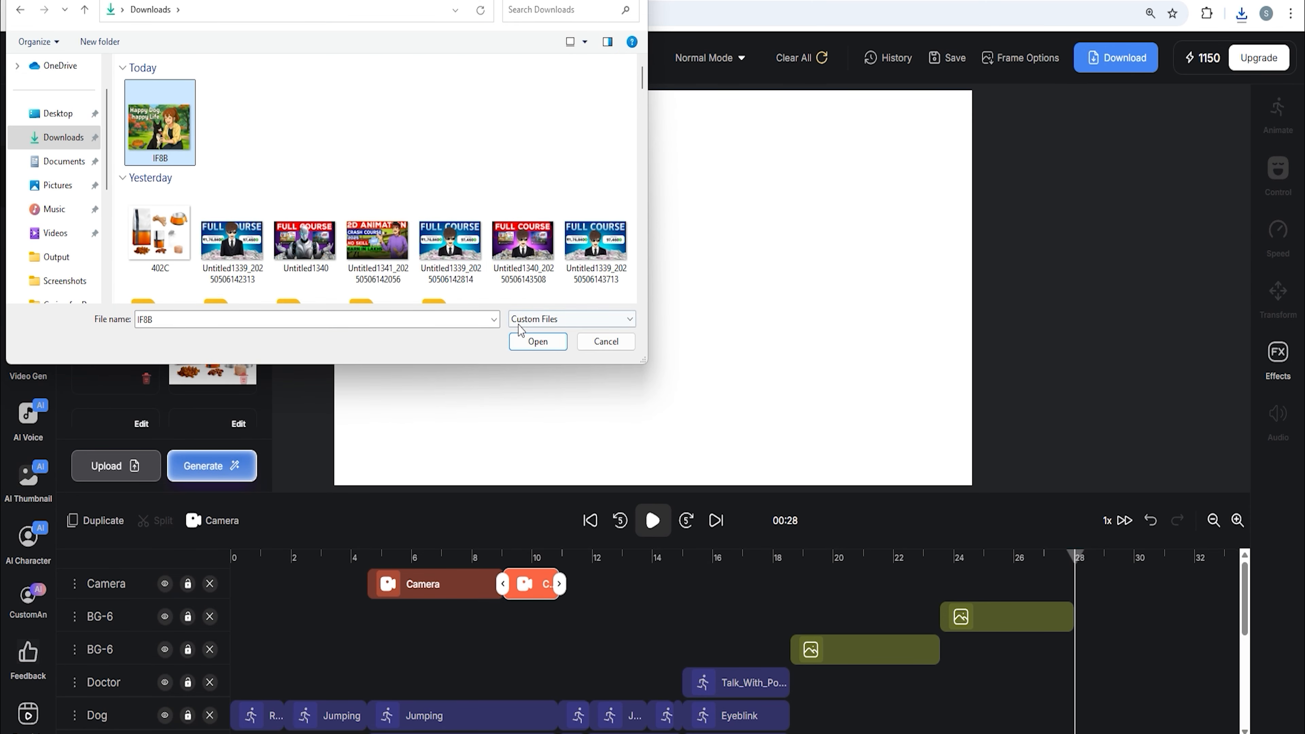
{"action": "left_click", "coordinate": [521, 341]}
{"action": "left_click", "coordinate": [682, 188]}
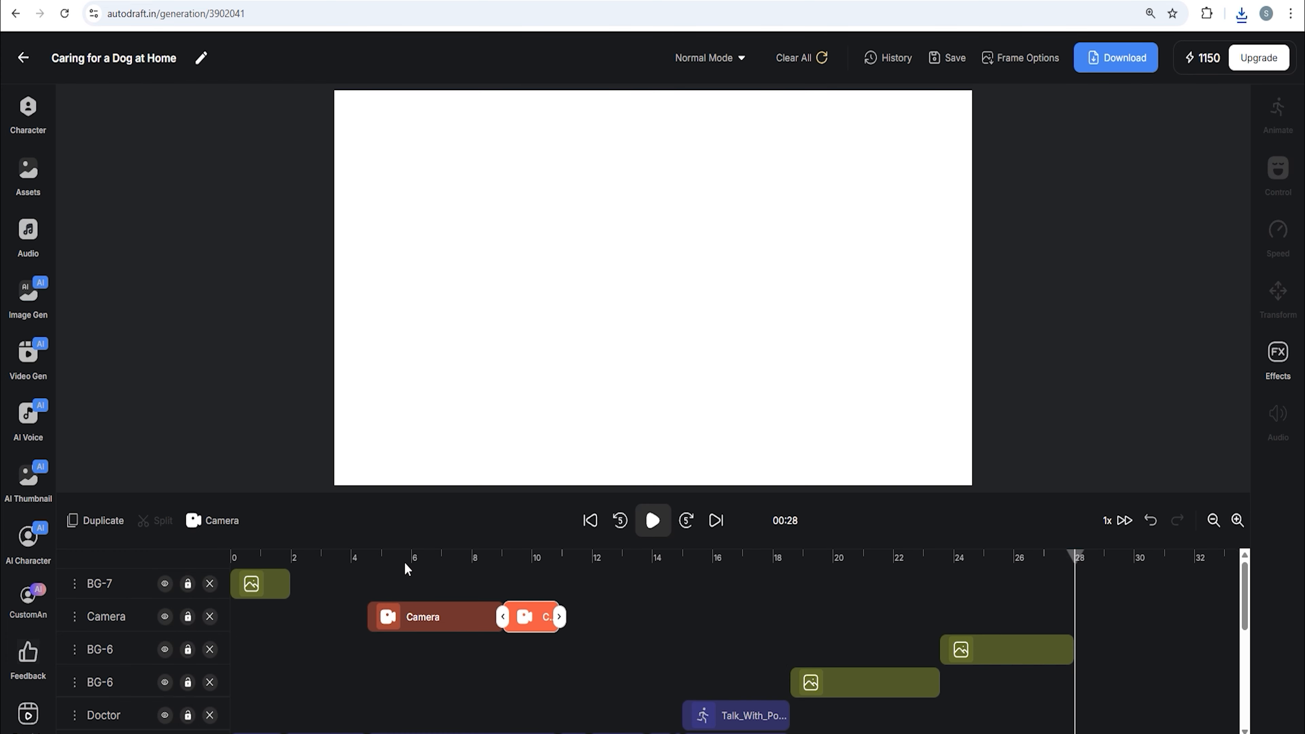
{"action": "left_click_drag", "start_coordinate": [257, 584], "coordinate": [1078, 566]}
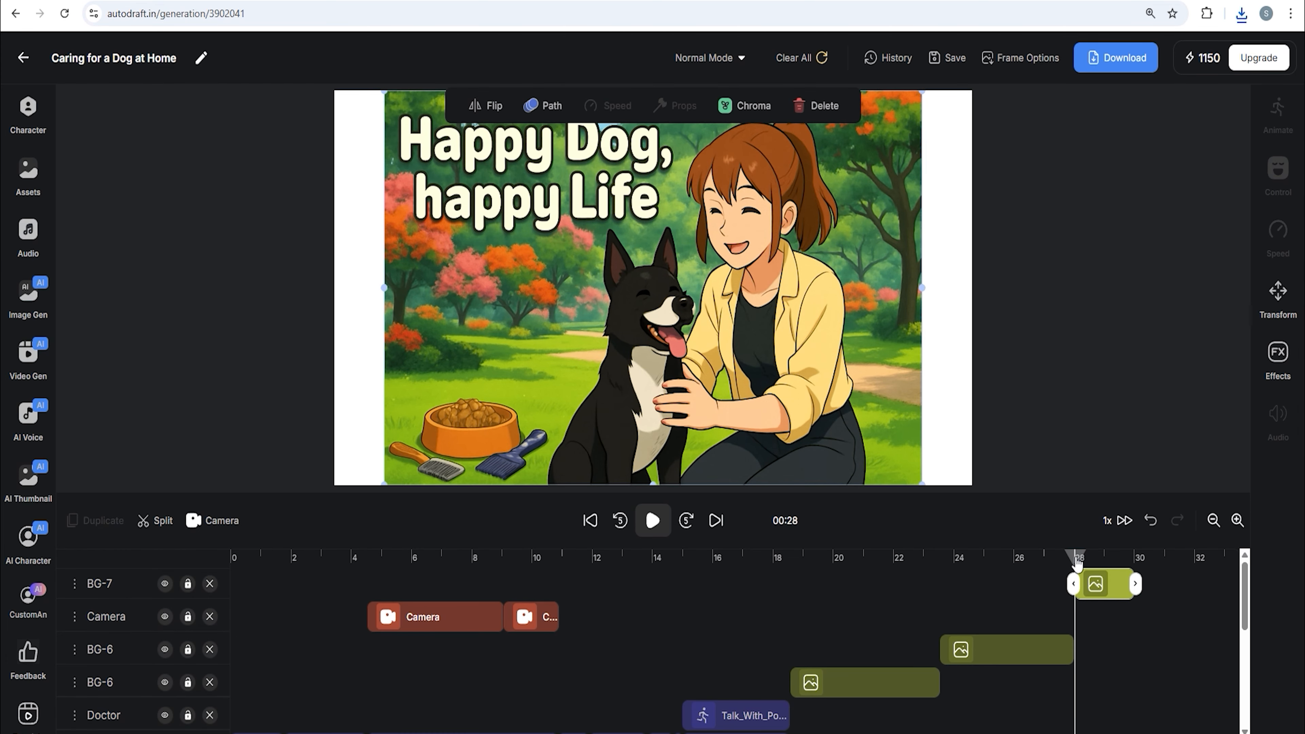
Scale the thumbnail image to fill the canvas and move its track below the camera track
{"action": "left_click_drag", "start_coordinate": [825, 402], "coordinate": [777, 399]}
{"action": "left_click_drag", "start_coordinate": [876, 484], "coordinate": [982, 516]}
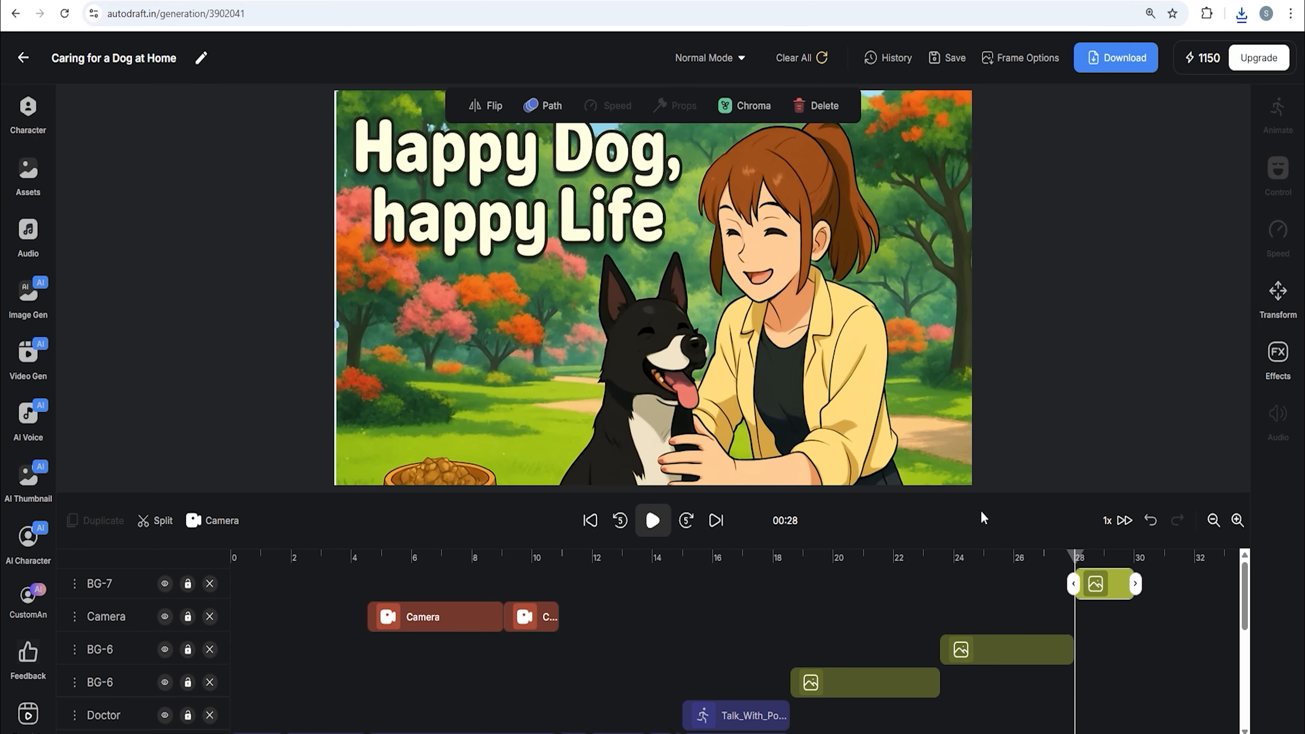
{"action": "scroll", "coordinate": [1111, 626], "scroll_direction": "down", "scroll_amount": 5}
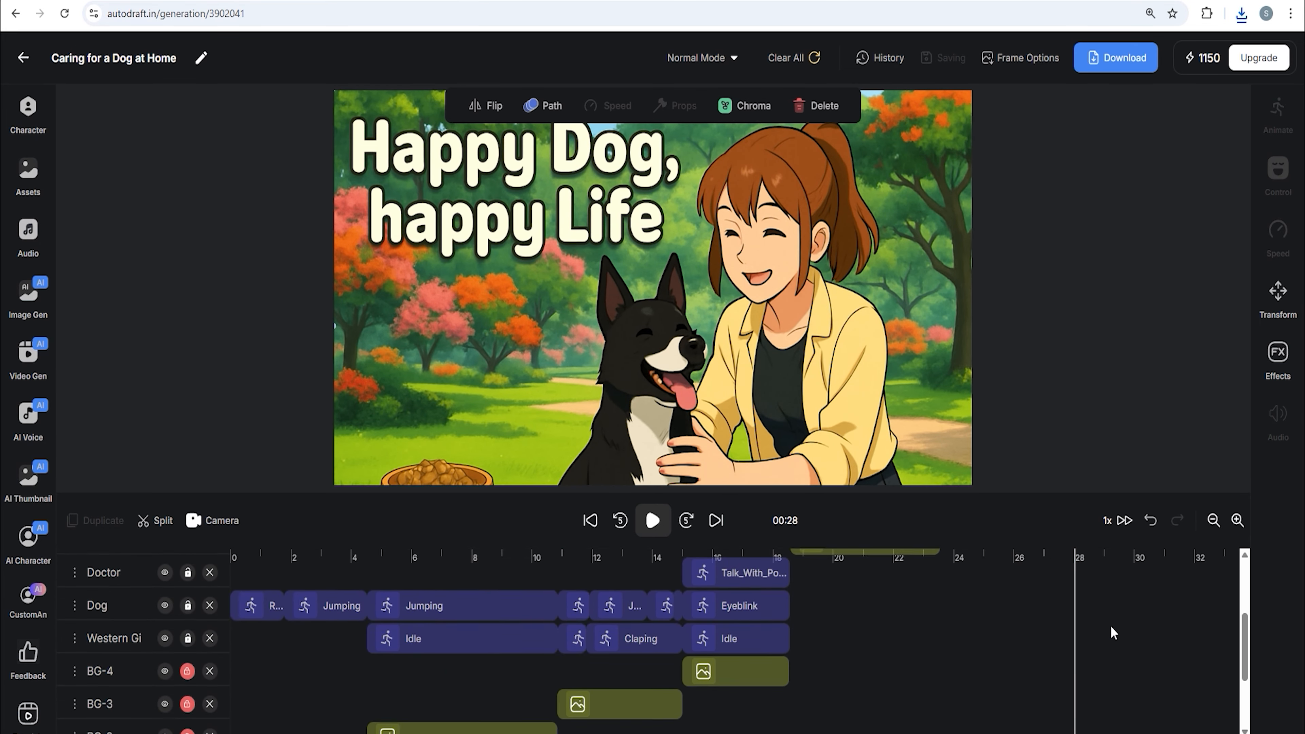
{"action": "scroll", "coordinate": [1110, 626], "scroll_direction": "up", "scroll_amount": 5}
{"action": "left_click_drag", "start_coordinate": [132, 588], "coordinate": [126, 620]}
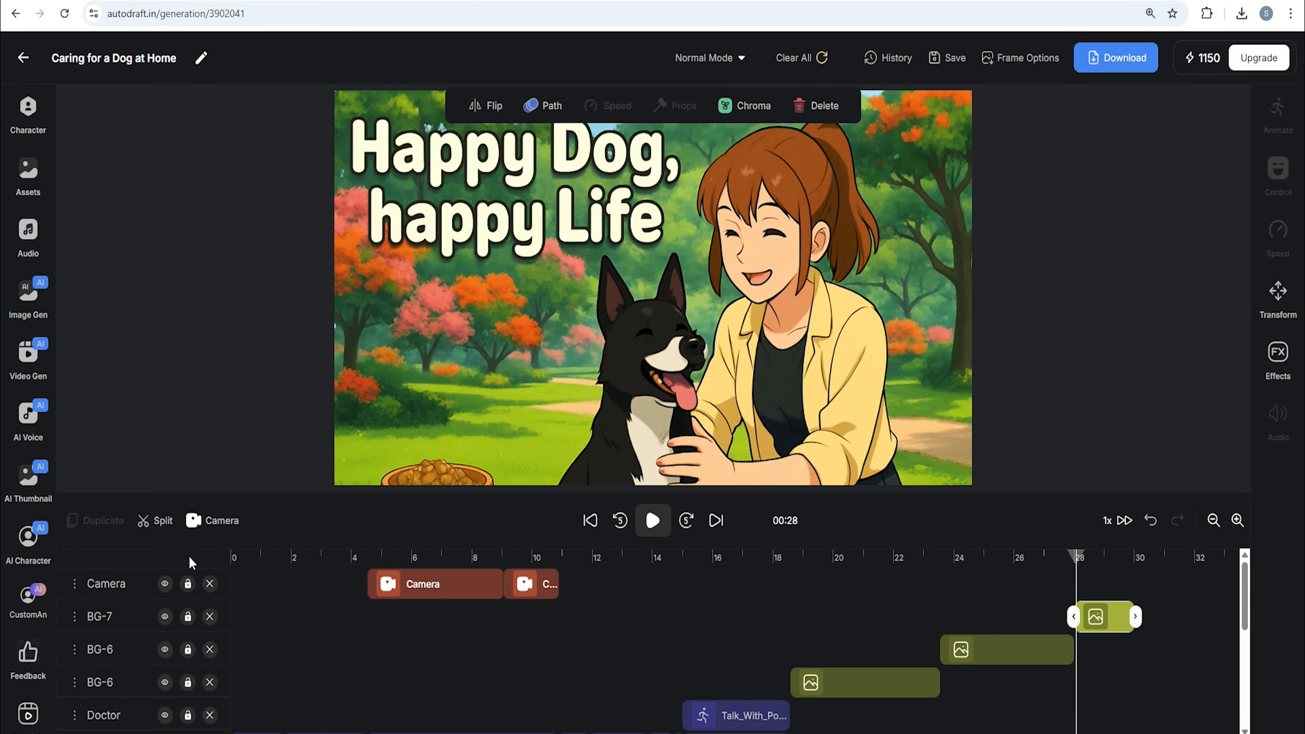
Add a camera on the thumbnail at 28 seconds, framing the full image and the title text
{"action": "left_click", "coordinate": [214, 524]}
{"action": "left_click", "coordinate": [486, 174]}
{"action": "left_click_drag", "start_coordinate": [497, 182], "coordinate": [877, 338]}
{"action": "left_click", "coordinate": [443, 156]}
{"action": "left_click_drag", "start_coordinate": [454, 164], "coordinate": [638, 263]}
{"action": "left_click_drag", "start_coordinate": [638, 274], "coordinate": [694, 309]}
{"action": "mouse_move", "coordinate": [518, 309]}
{"action": "left_mouse_down"}
{"action": "mouse_move", "coordinate": [519, 278]}
{"action": "mouse_move", "coordinate": [521, 308]}
{"action": "left_mouse_up"}
{"action": "mouse_move", "coordinate": [694, 308]}
{"action": "left_mouse_down"}
{"action": "mouse_move", "coordinate": [661, 281]}
{"action": "mouse_move", "coordinate": [694, 307]}
{"action": "left_mouse_up"}
{"action": "left_click", "coordinate": [822, 316]}
{"action": "left_click_drag", "start_coordinate": [823, 319], "coordinate": [455, 172]}
{"action": "left_click_drag", "start_coordinate": [523, 204], "coordinate": [961, 488]}
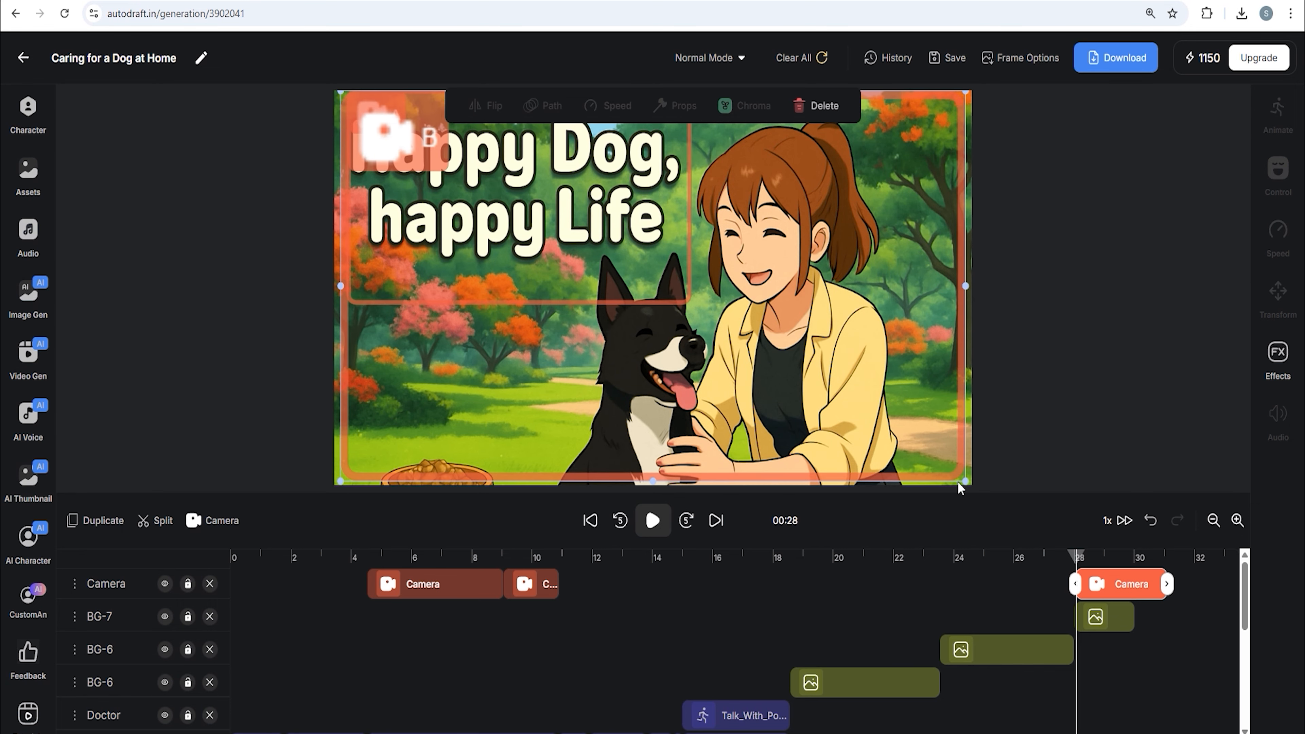
{"action": "left_click", "coordinate": [1071, 561]}
{"action": "left_click", "coordinate": [653, 521]}
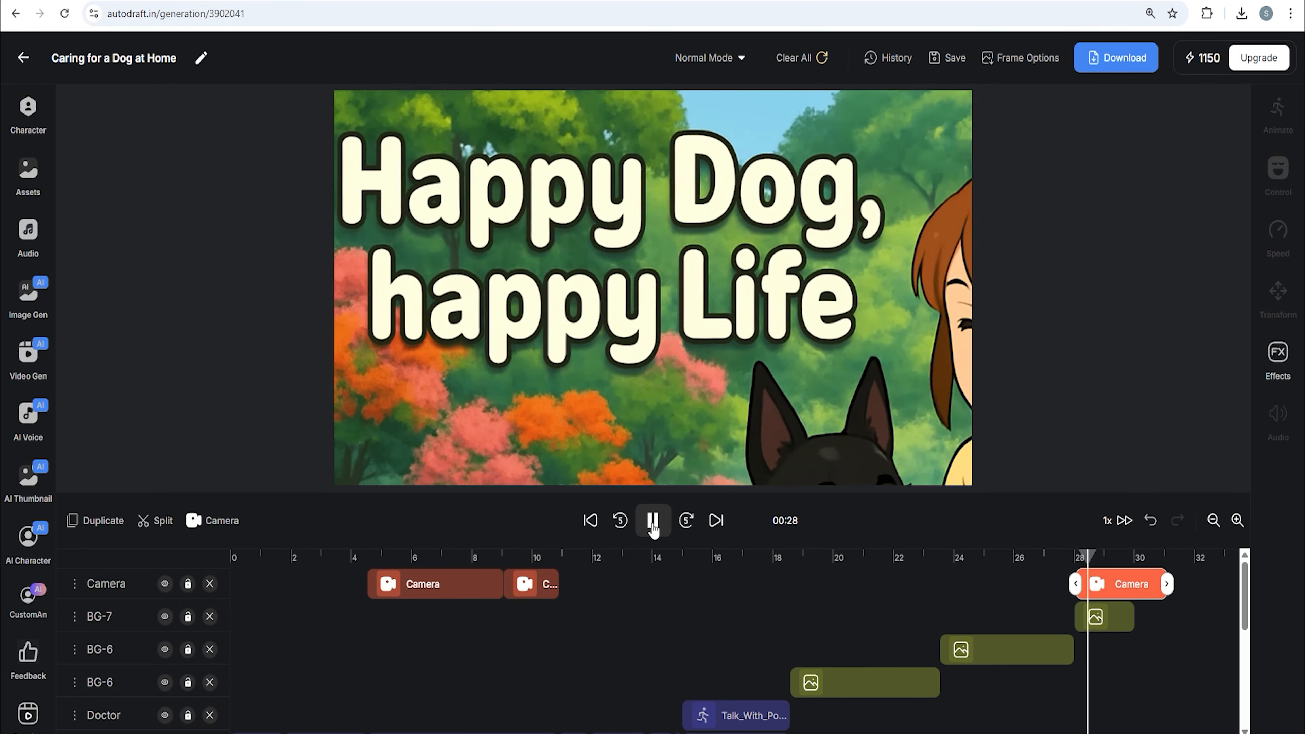
Extend the thumbnail clip to about 31 seconds, shorten its camera clip, and preview the ending
{"action": "left_click", "coordinate": [652, 525]}
{"action": "left_click", "coordinate": [1107, 620]}
{"action": "left_click_drag", "start_coordinate": [1134, 617], "coordinate": [1133, 584]}
{"action": "left_click", "coordinate": [1131, 584]}
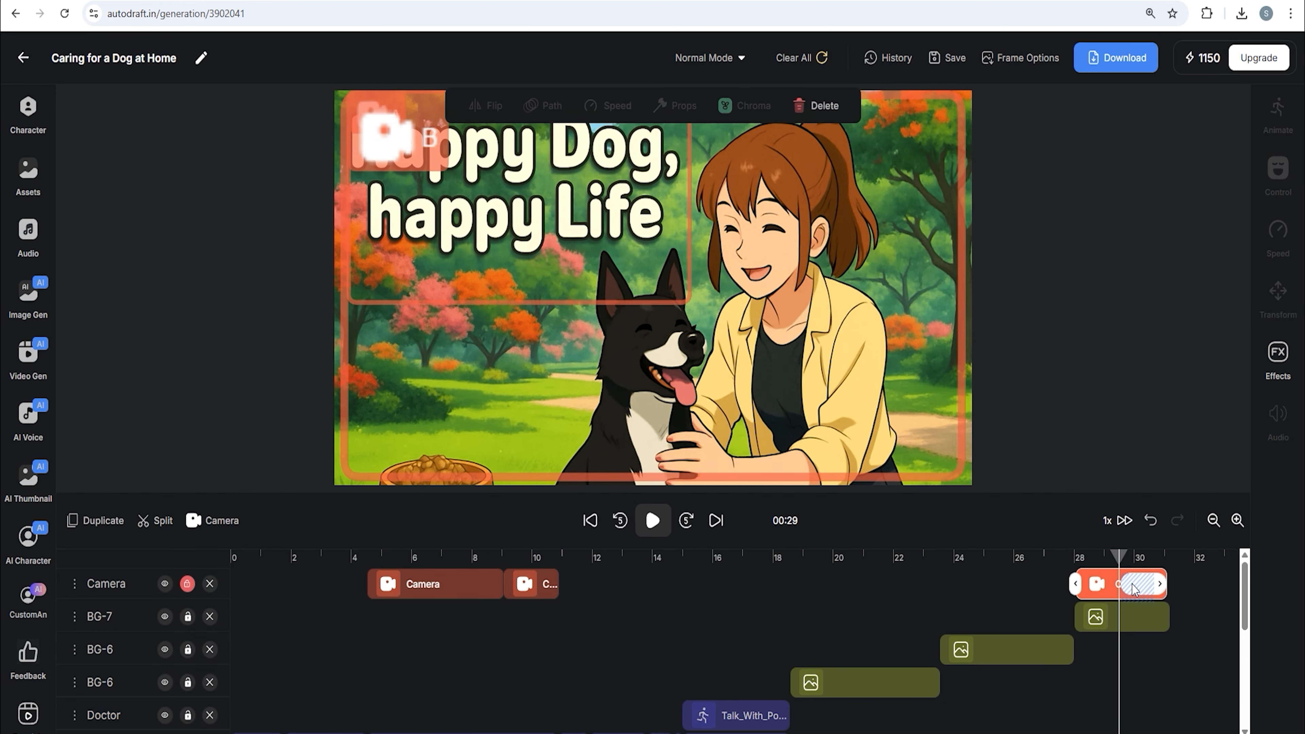
{"action": "left_click", "coordinate": [1075, 561]}
{"action": "left_click", "coordinate": [654, 520]}
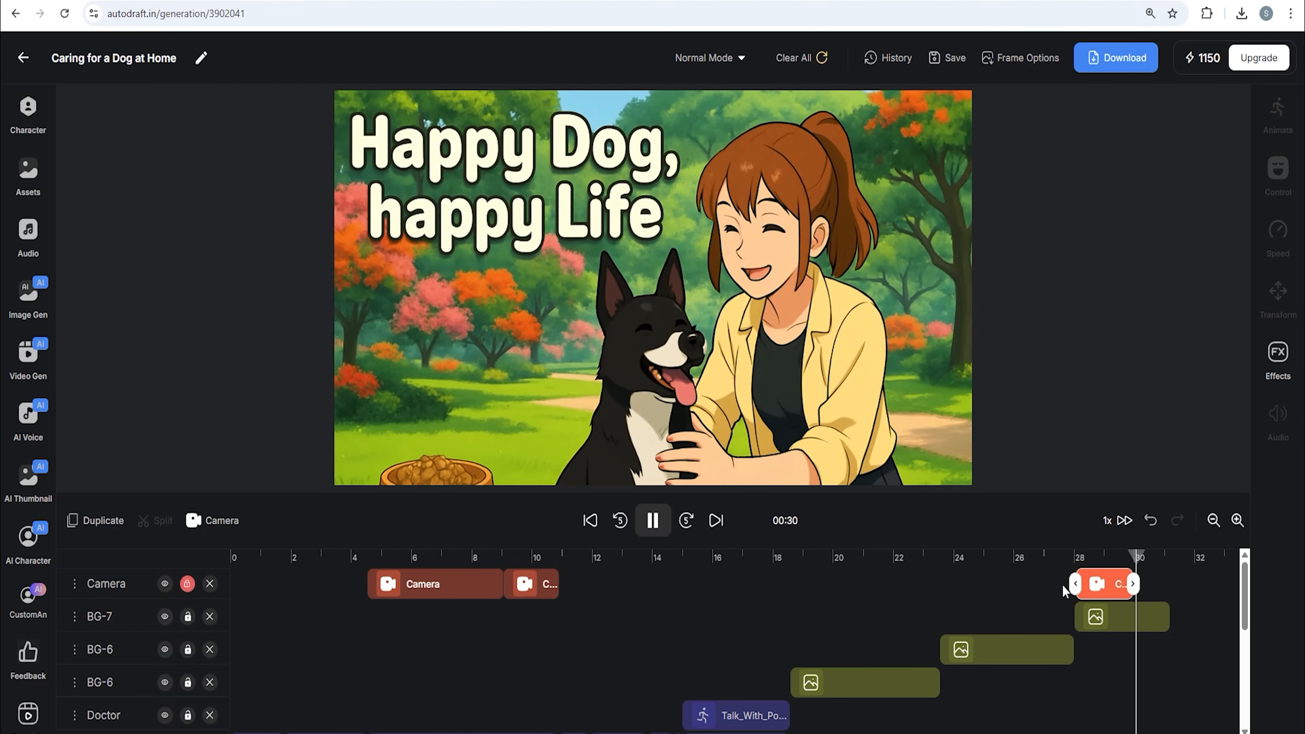
{"action": "left_click", "coordinate": [1115, 563]}
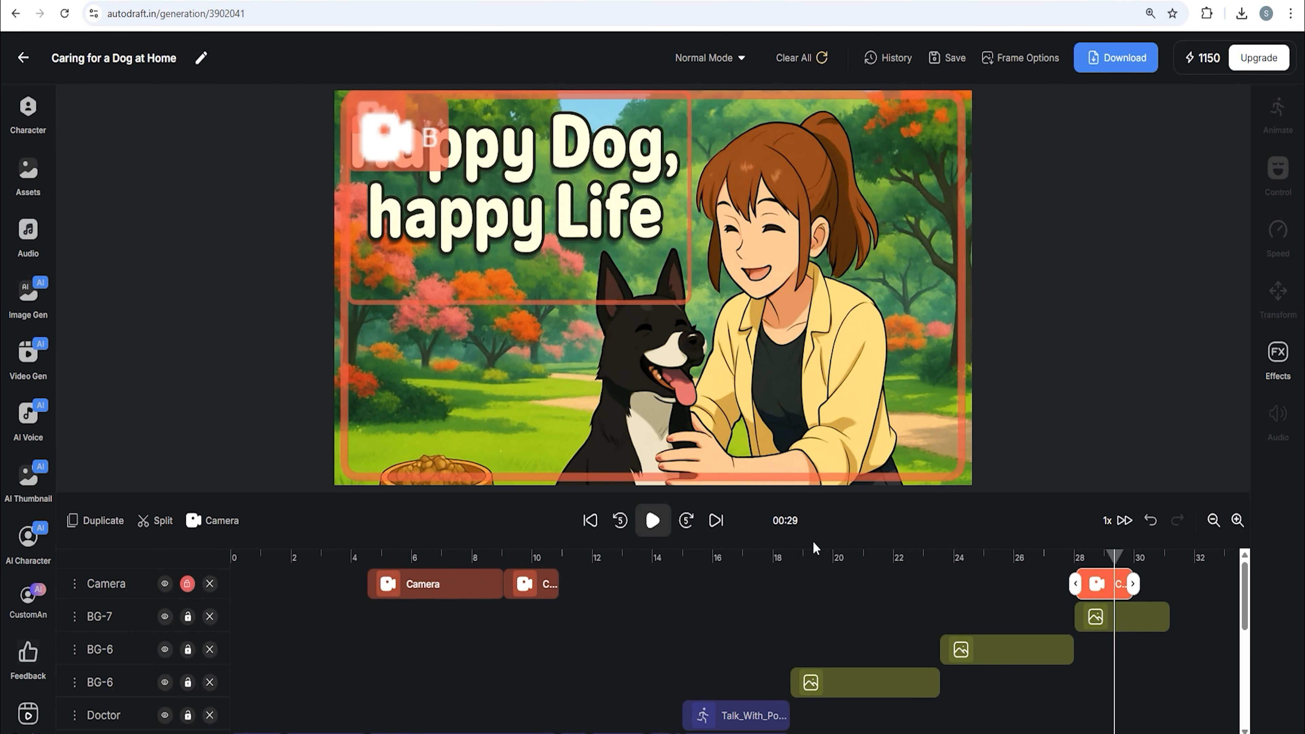
{"action": "left_click", "coordinate": [657, 530]}
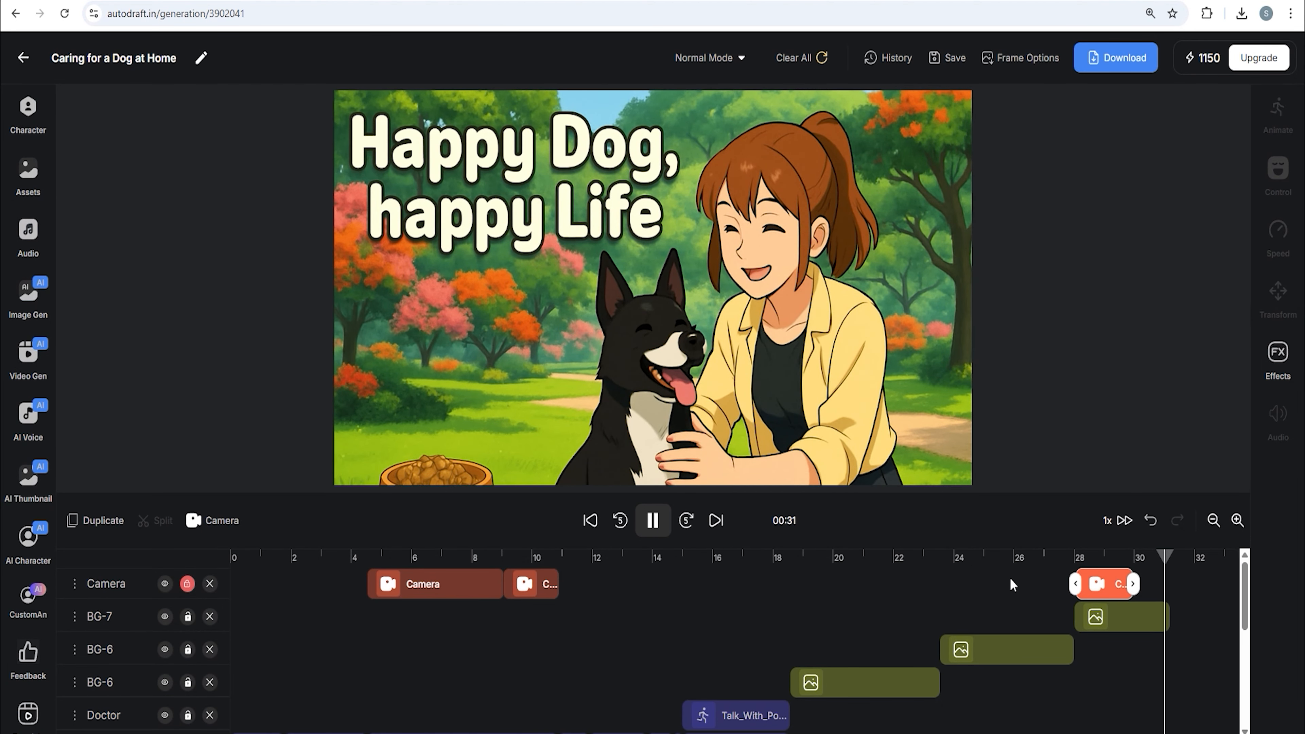
Generate a 4-second AI sound effect from the prompt 'Dog sound'
{"action": "left_click", "coordinate": [30, 417]}
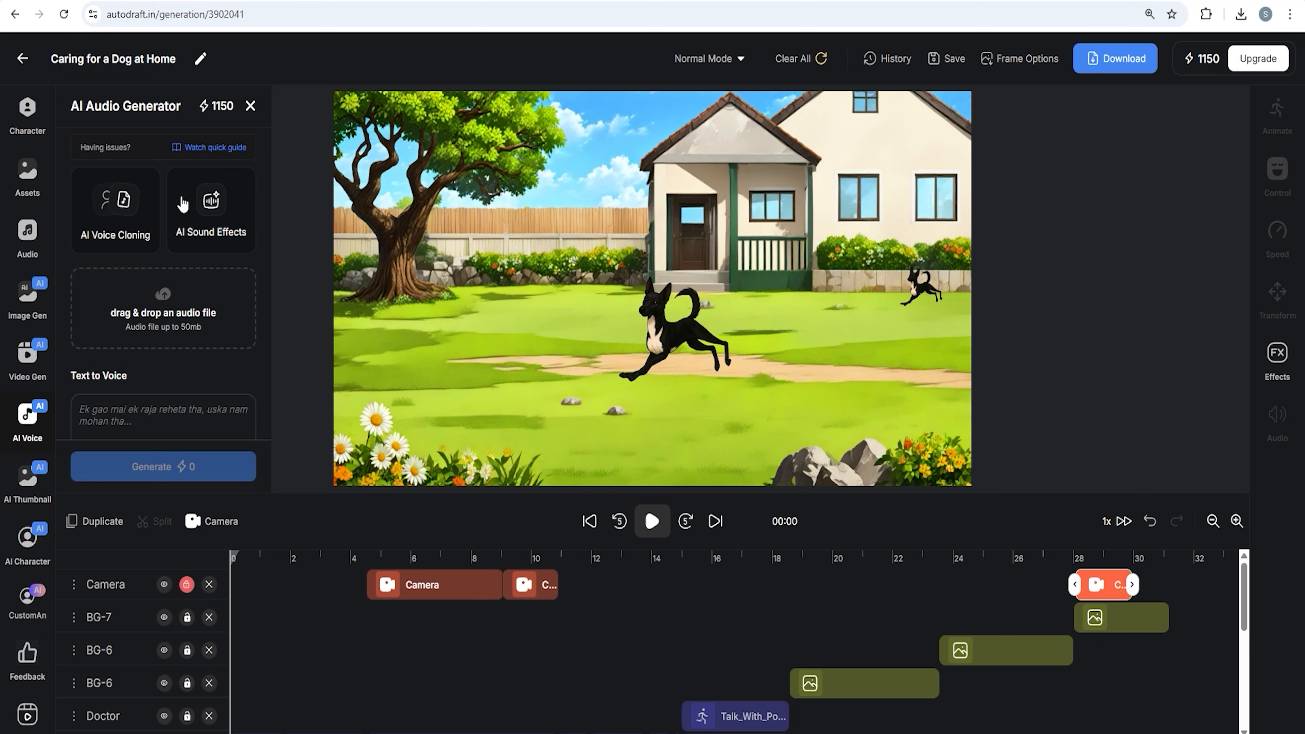
{"action": "left_click", "coordinate": [221, 212]}
{"action": "left_click", "coordinate": [129, 156]}
{"action": "type", "text": "Dog sound"}
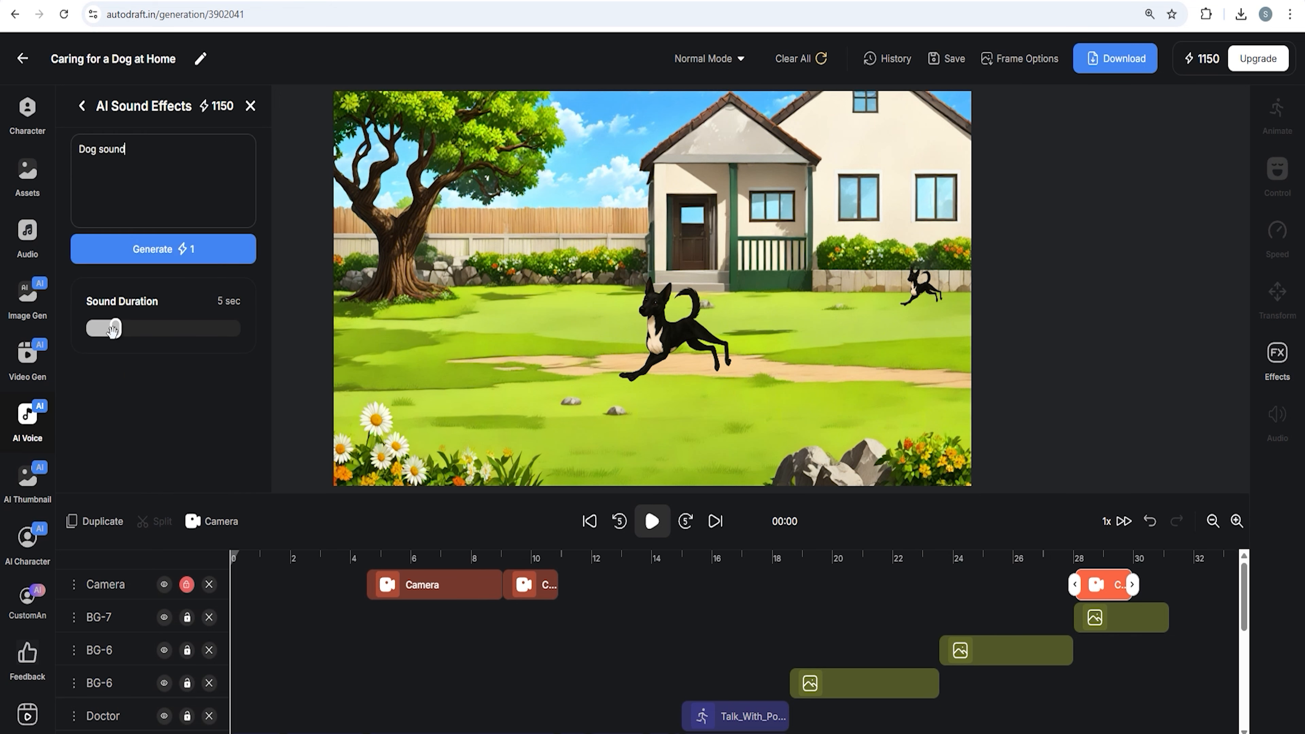
{"action": "left_click_drag", "start_coordinate": [112, 329], "coordinate": [107, 330]}
{"action": "left_click", "coordinate": [172, 251]}
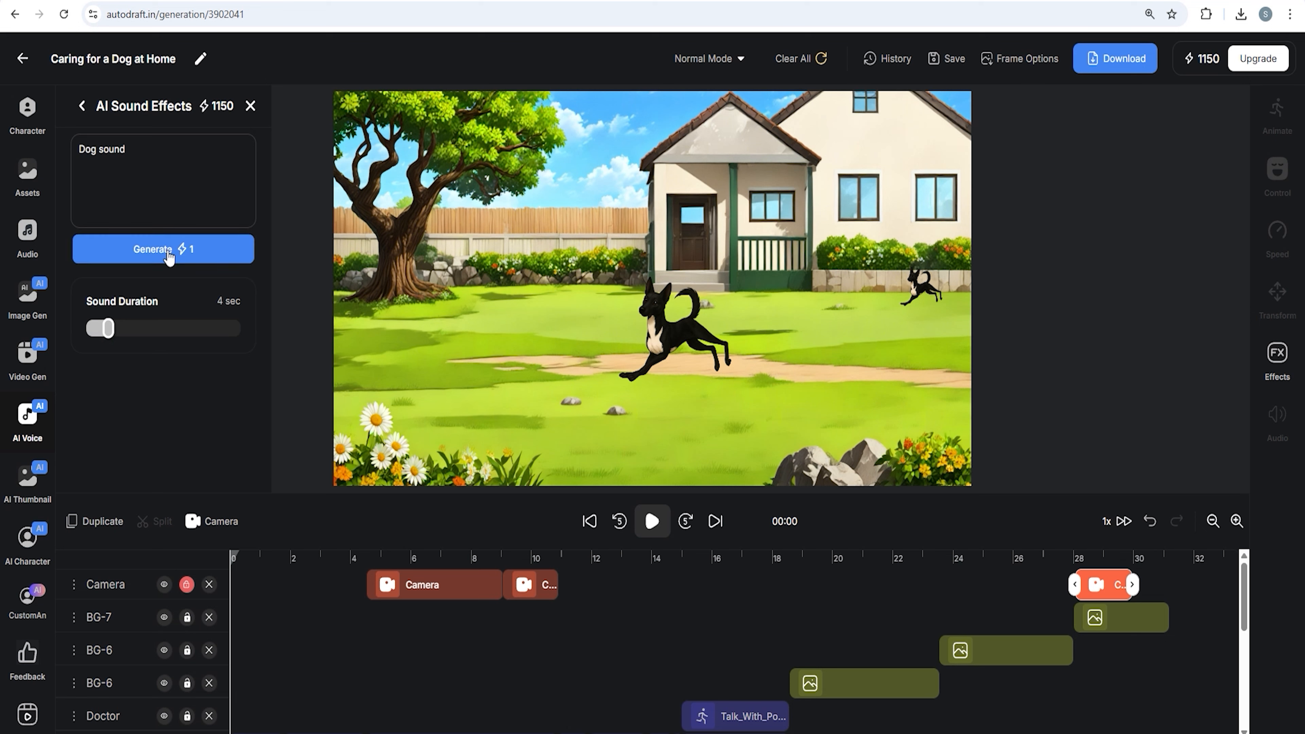
Generate another sound effect from the prompt 'Clapping sound'
{"action": "left_click", "coordinate": [141, 160]}
{"action": "type", "text": "c"}
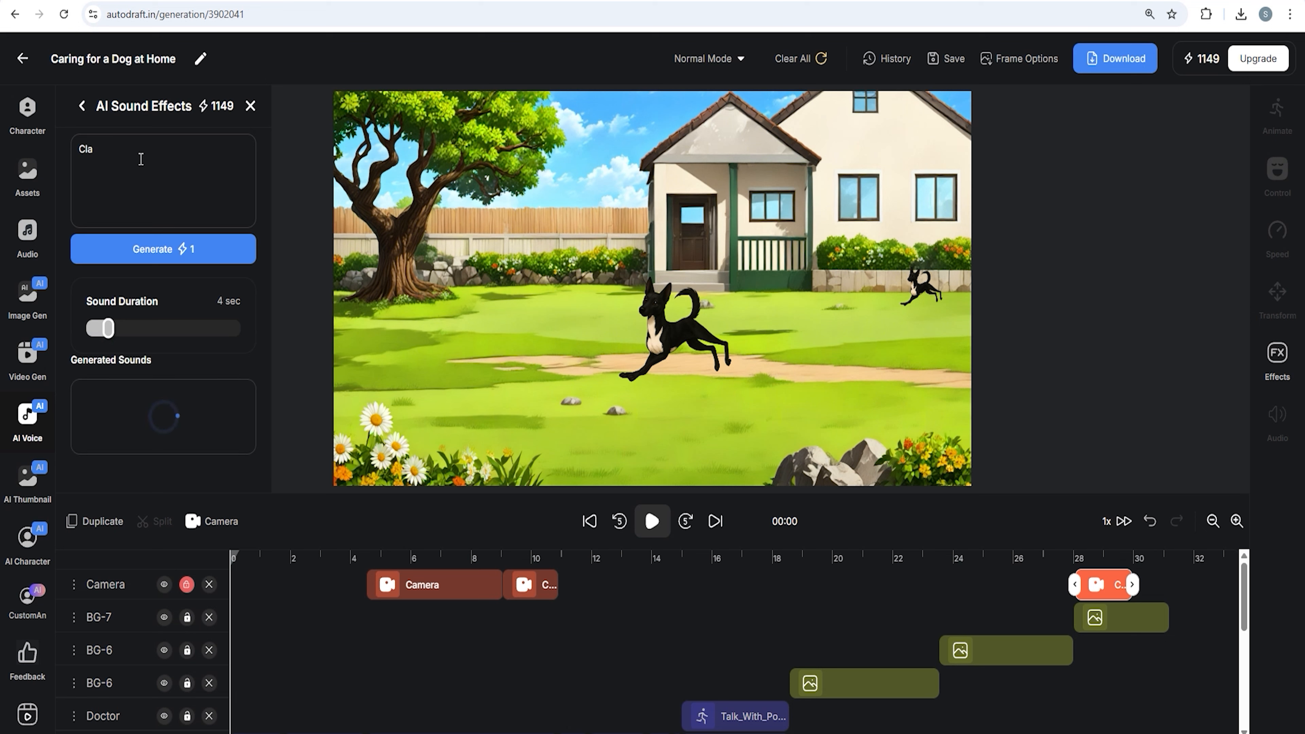
{"action": "left_click", "coordinate": [202, 260]}
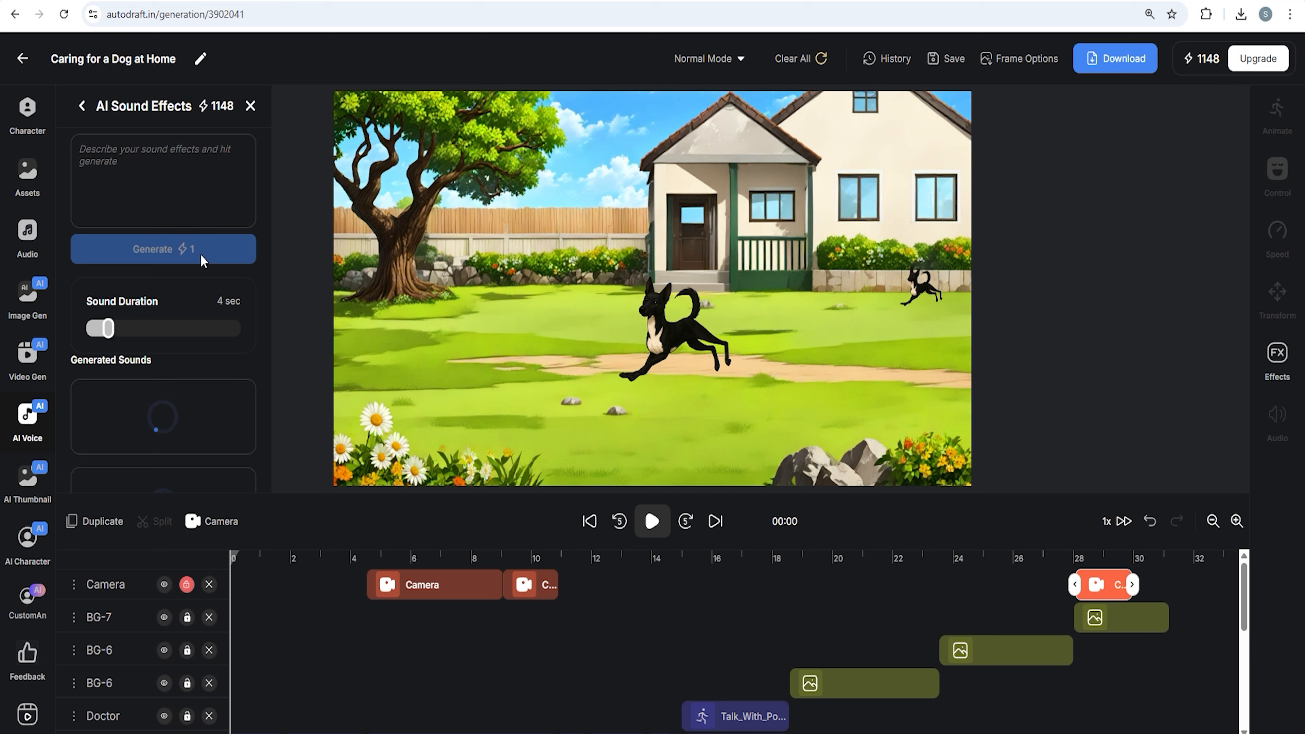
Generate a third sound effect from the prompt 'Dog happy moaning'
{"action": "left_click", "coordinate": [160, 165]}
{"action": "type", "text": "Doh"}
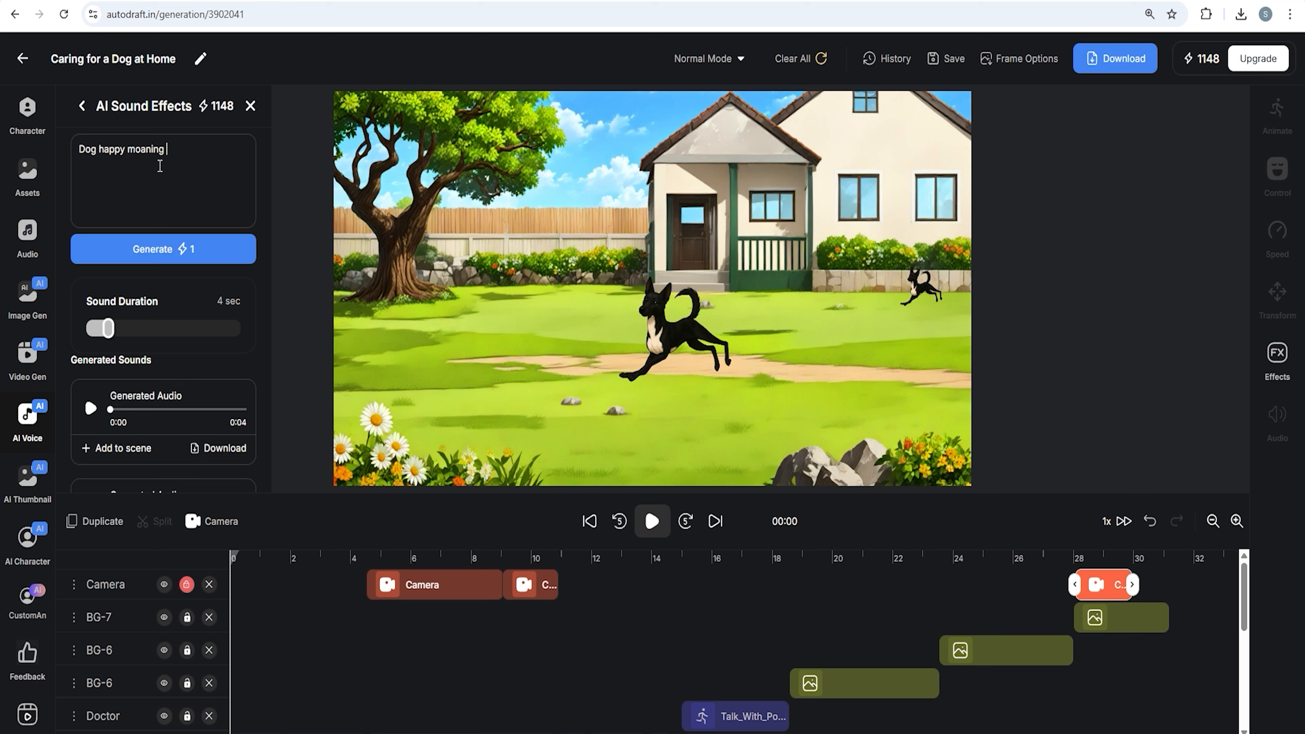
{"action": "left_click", "coordinate": [221, 261]}
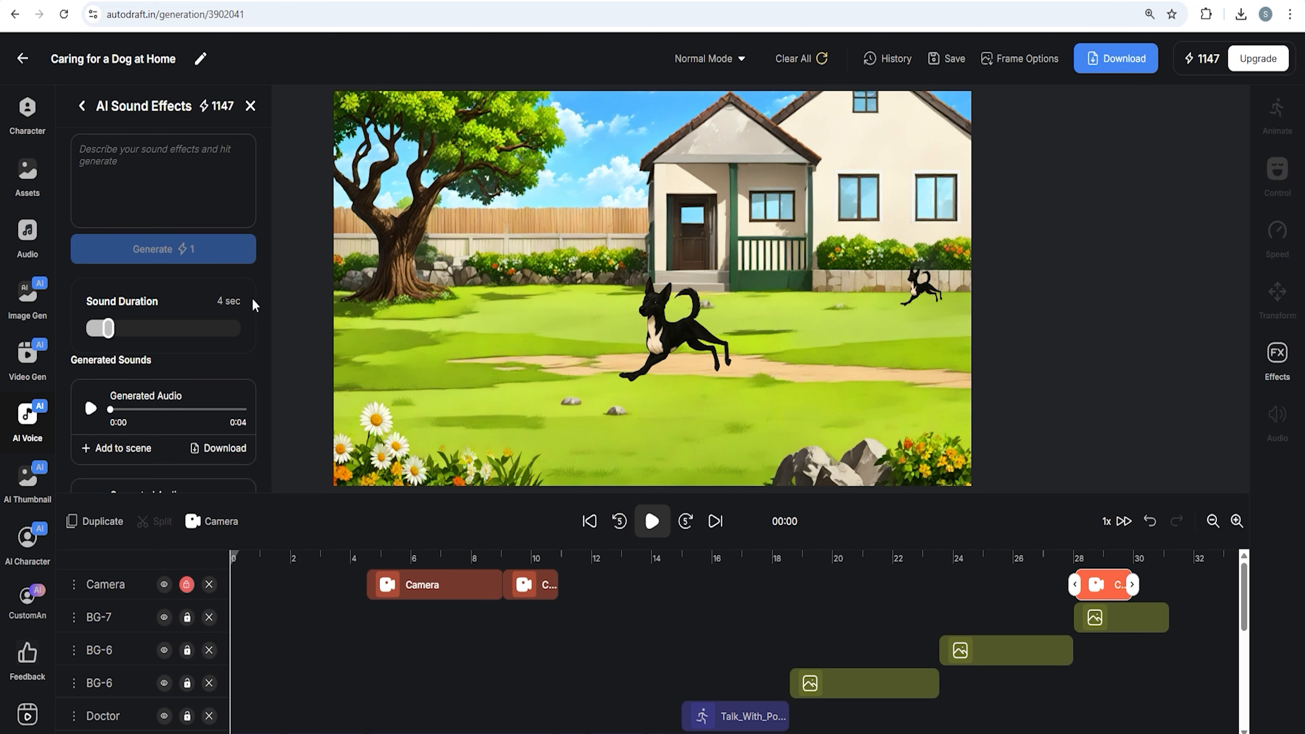
Save the animation
{"action": "scroll", "coordinate": [246, 344], "scroll_direction": "down", "scroll_amount": 1}
{"action": "left_click", "coordinate": [368, 570]}
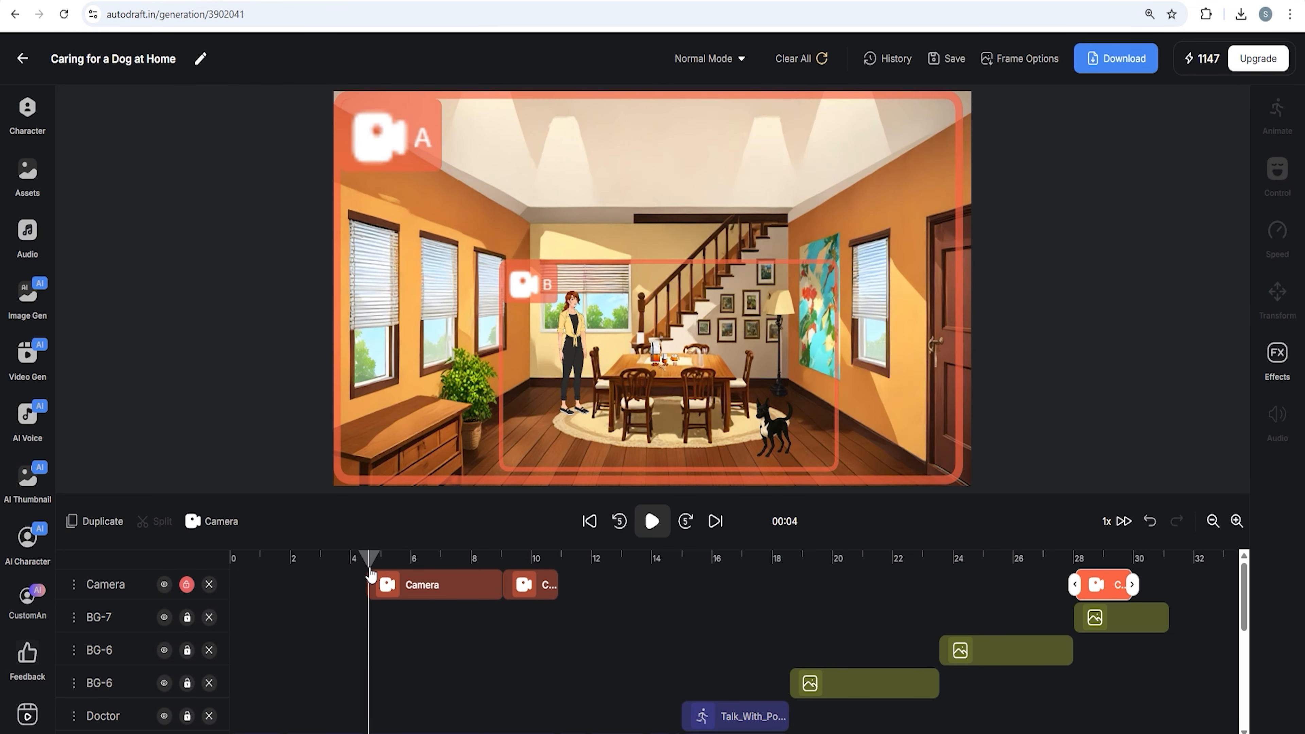
{"action": "left_click", "coordinate": [952, 66]}
Play back each of the generated sound effects to compare them
{"action": "left_click", "coordinate": [27, 421]}
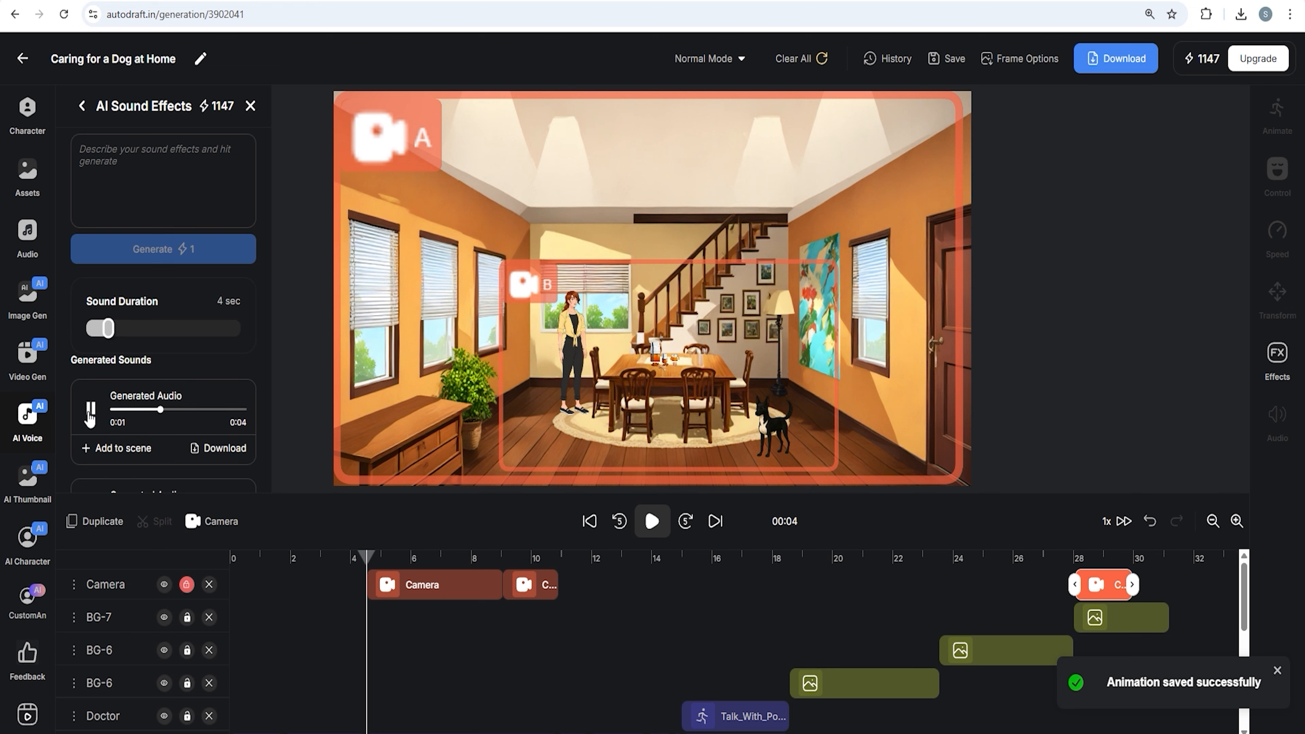
{"action": "scroll", "coordinate": [260, 380], "scroll_direction": "down", "scroll_amount": 3}
{"action": "left_click", "coordinate": [90, 359]}
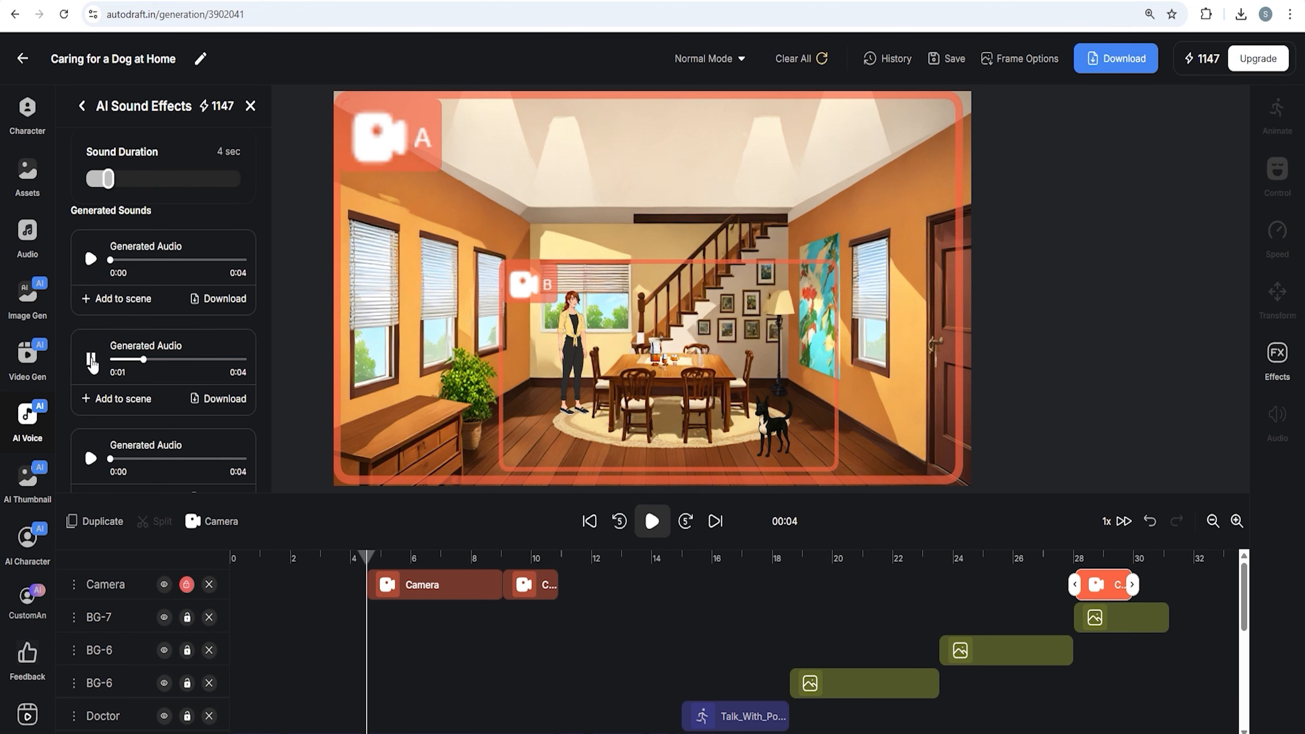
{"action": "left_click", "coordinate": [91, 461]}
{"action": "scroll", "coordinate": [175, 435], "scroll_direction": "down", "scroll_amount": 2}
{"action": "left_click", "coordinate": [119, 414]}
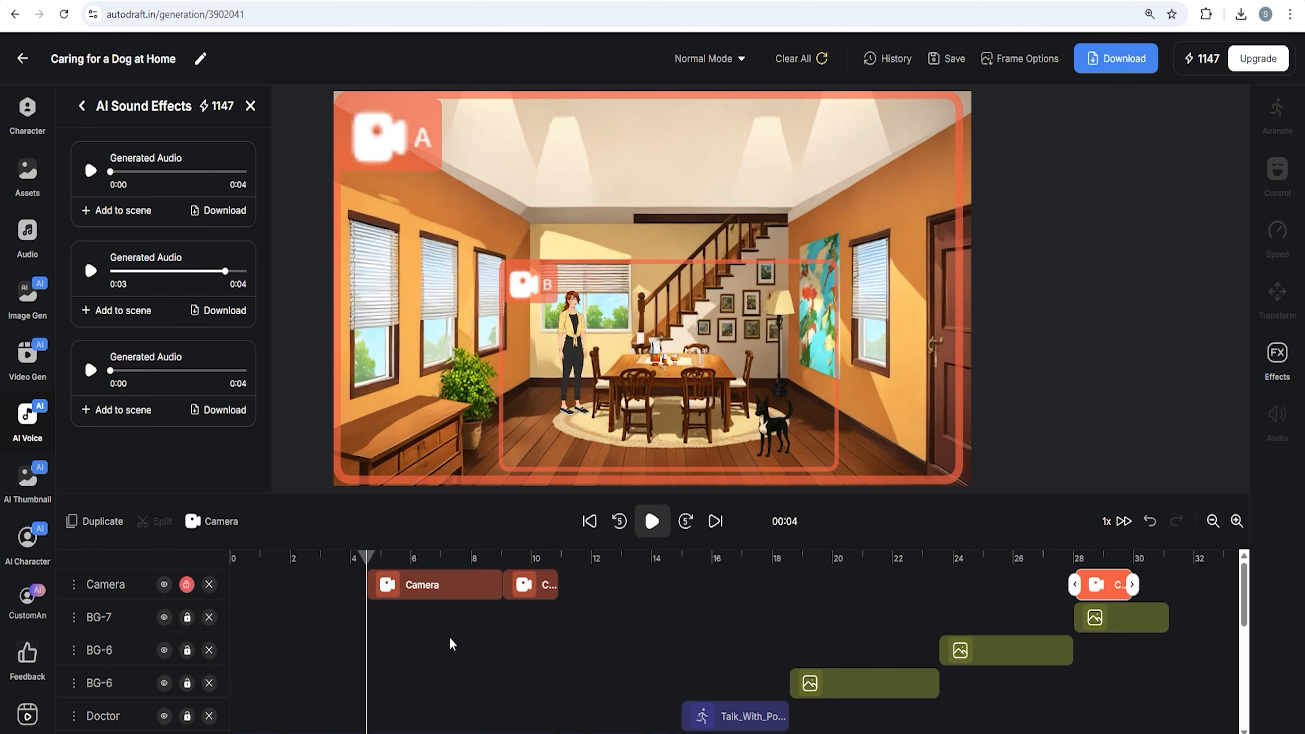
Add the second generated sound effect to the scene at about 12 s on the timeline
{"action": "scroll", "coordinate": [447, 643], "scroll_direction": "down", "scroll_amount": 5}
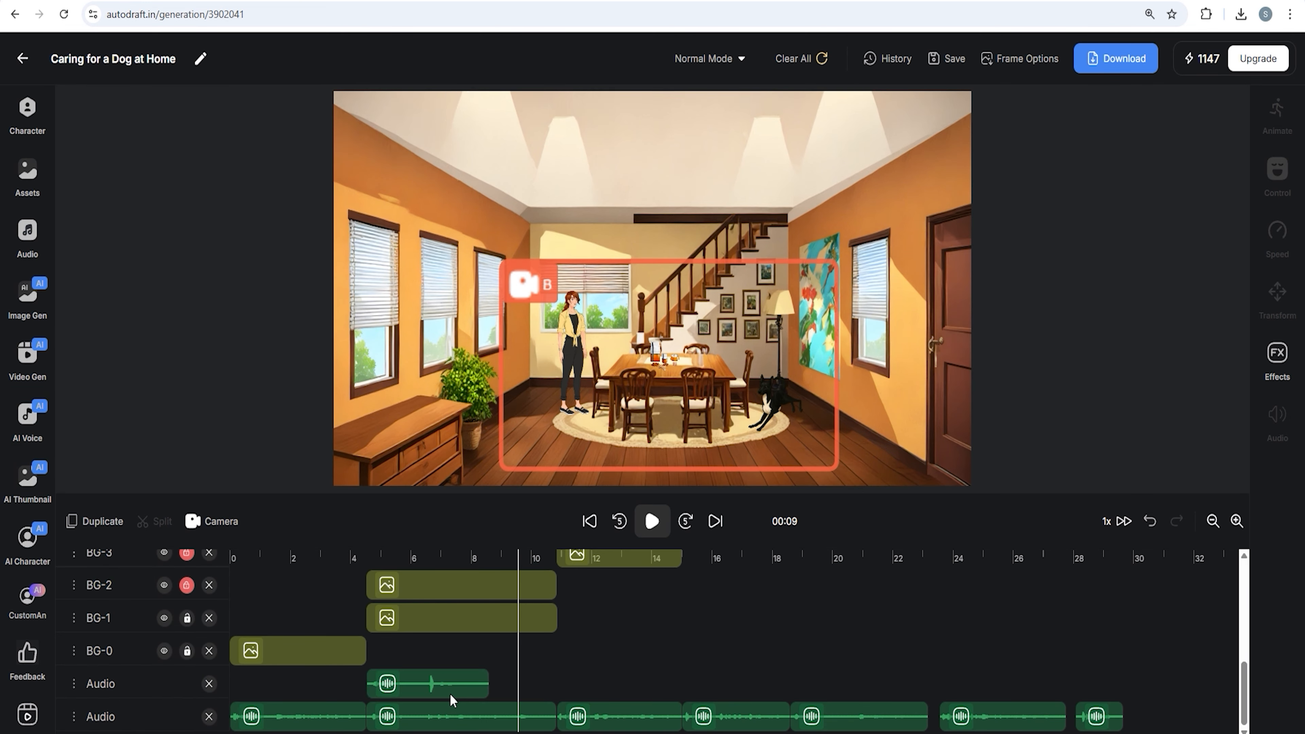
{"action": "left_click_drag", "start_coordinate": [437, 688], "coordinate": [457, 688]}
{"action": "scroll", "coordinate": [616, 576], "scroll_direction": "up", "scroll_amount": 3}
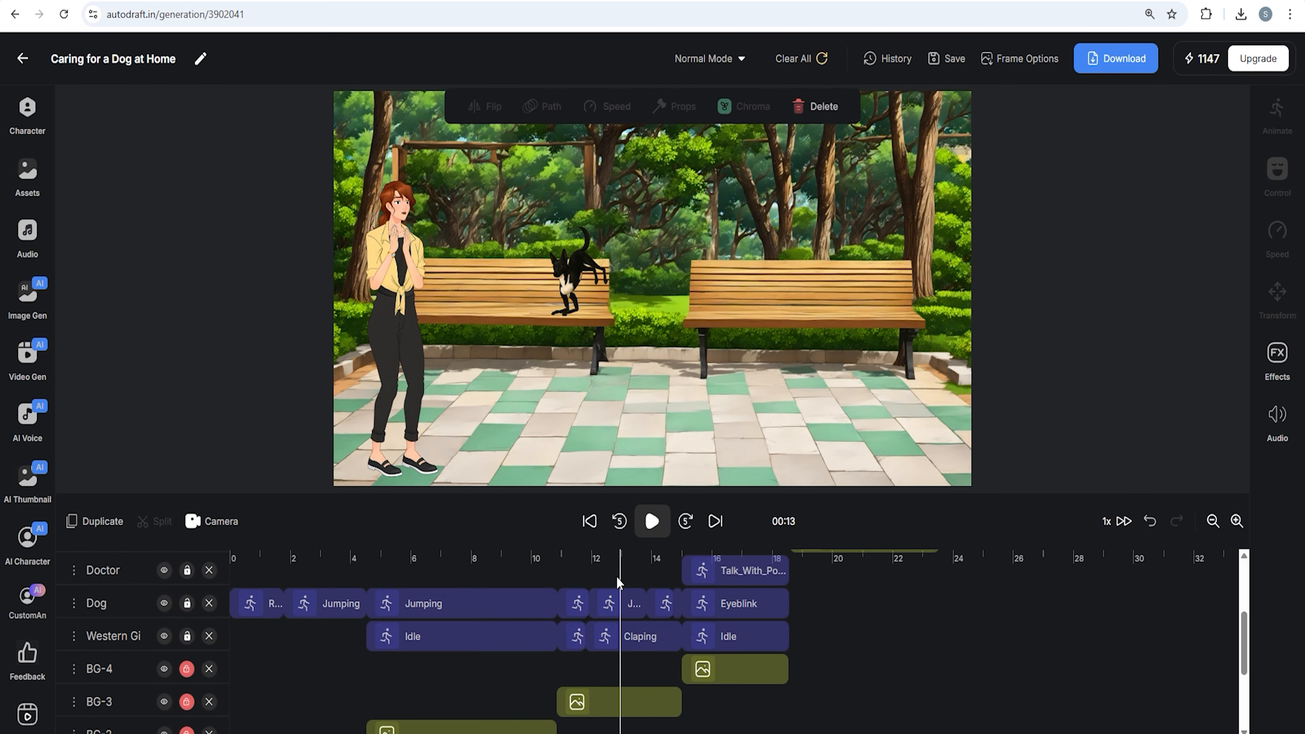
{"action": "scroll", "coordinate": [616, 577], "scroll_direction": "up", "scroll_amount": 3}
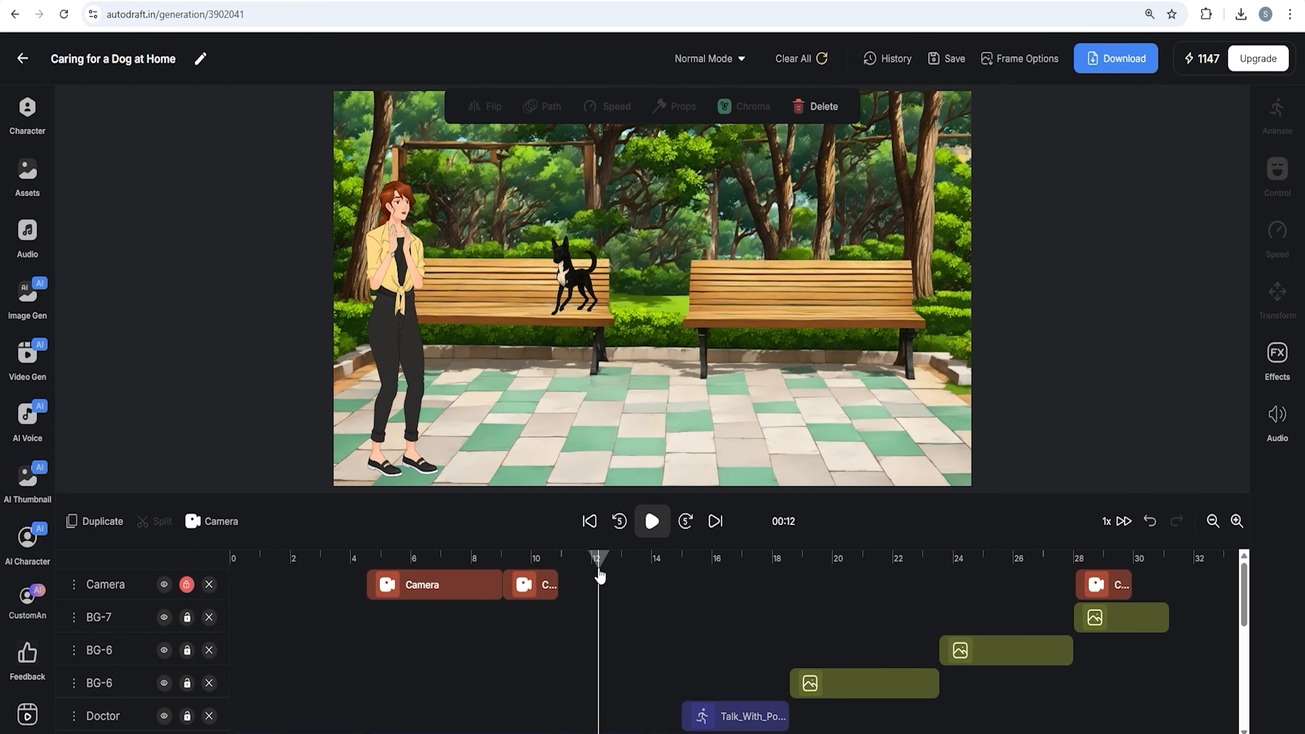
{"action": "scroll", "coordinate": [611, 576], "scroll_direction": "down", "scroll_amount": 5}
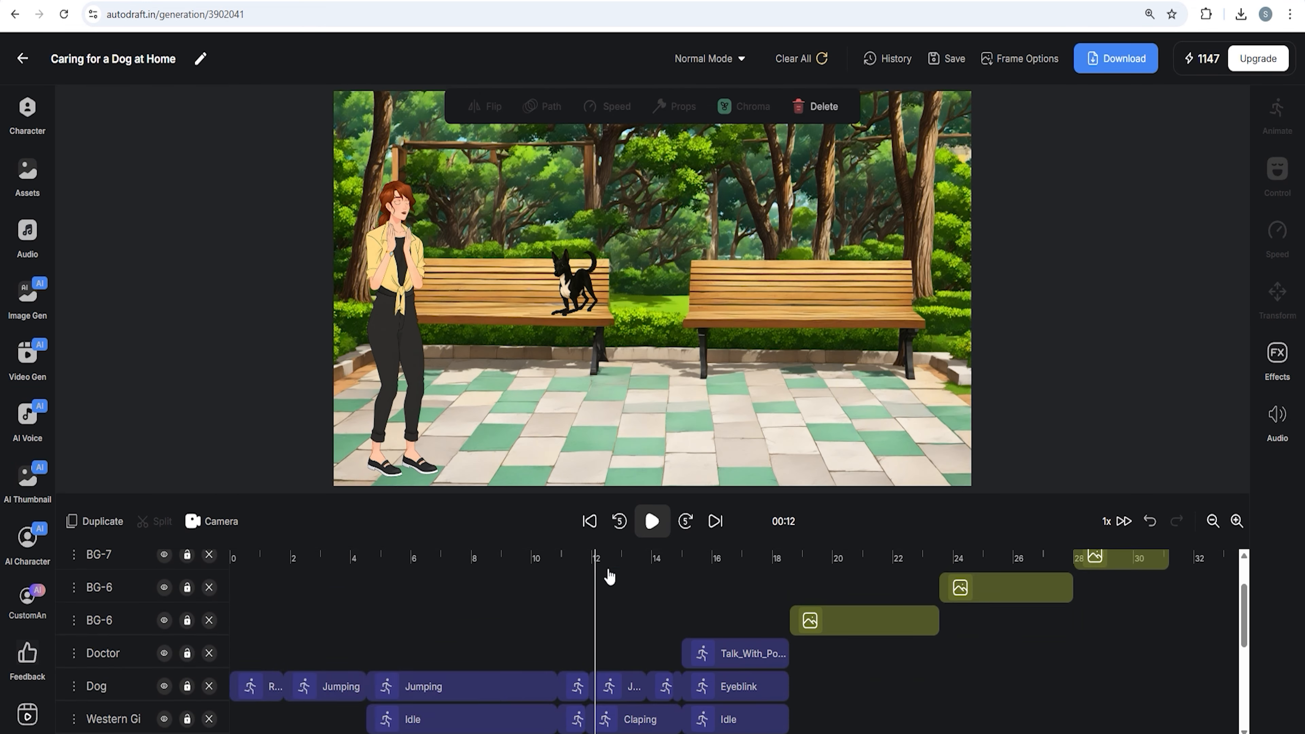
{"action": "left_click", "coordinate": [29, 426]}
{"action": "scroll", "coordinate": [90, 363], "scroll_direction": "down", "scroll_amount": 2}
{"action": "left_click", "coordinate": [90, 360]}
{"action": "left_click", "coordinate": [117, 399]}
{"action": "left_click_drag", "start_coordinate": [635, 680], "coordinate": [636, 651]}
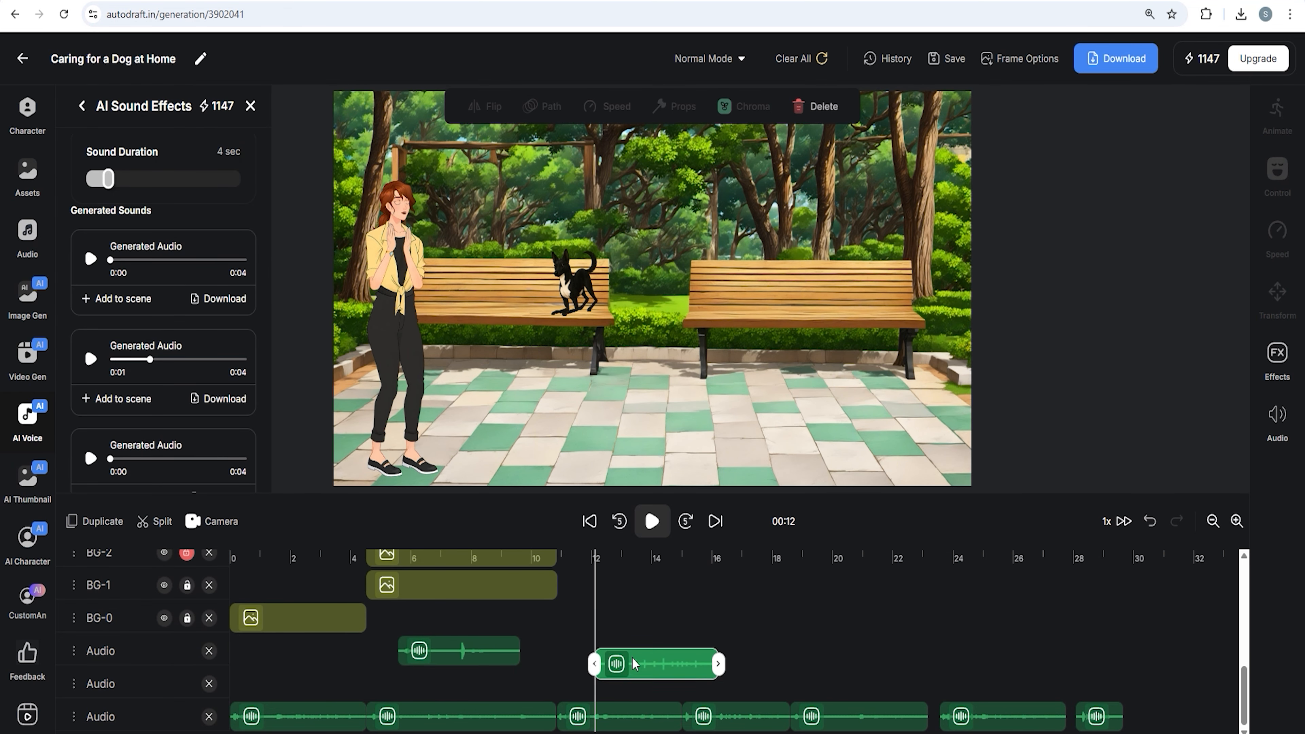
Trim and reposition the new sound effect clip so it plays around 13 s
{"action": "left_click_drag", "start_coordinate": [639, 688], "coordinate": [641, 689]}
{"action": "left_click_drag", "start_coordinate": [678, 692], "coordinate": [619, 669]}
{"action": "left_click", "coordinate": [672, 695]}
{"action": "left_click", "coordinate": [677, 689]}
{"action": "left_click_drag", "start_coordinate": [692, 687], "coordinate": [593, 689]}
{"action": "left_click_drag", "start_coordinate": [639, 693], "coordinate": [630, 695]}
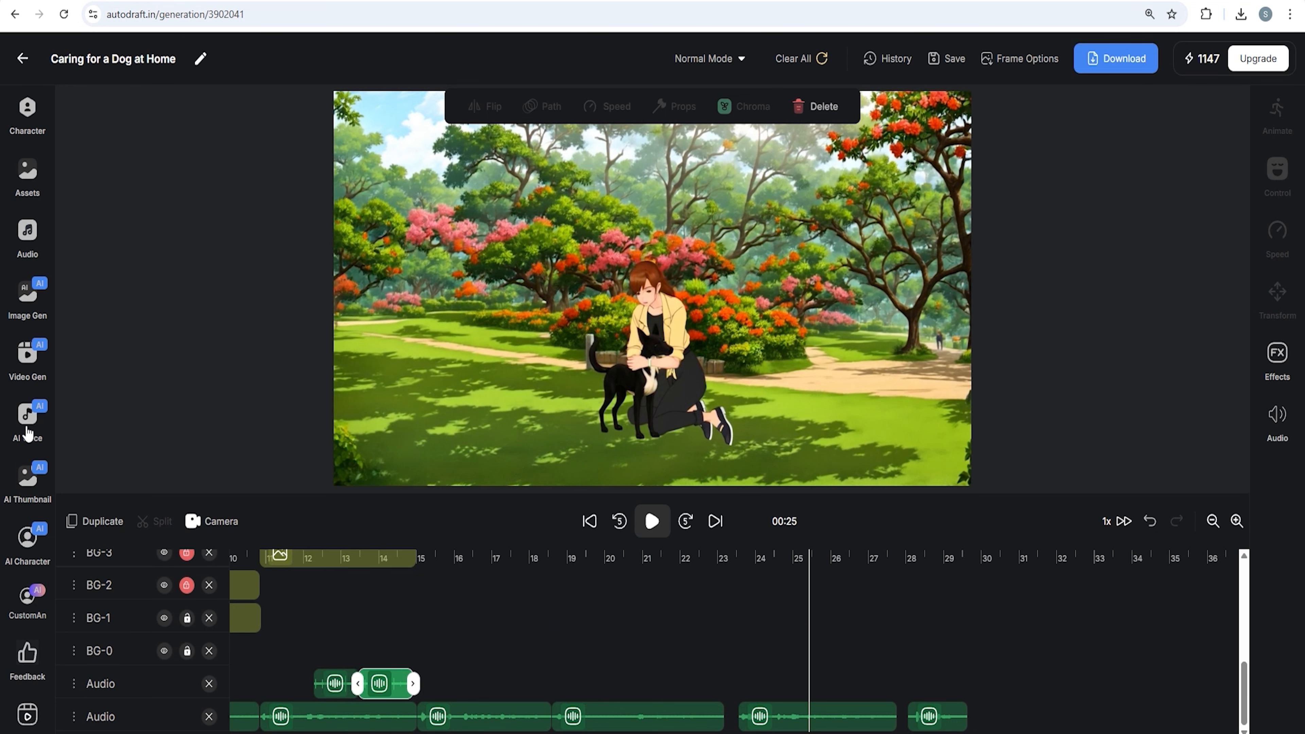
Add the first generated sound effect to the scene, placing it at about 23 s
{"action": "left_click", "coordinate": [26, 432]}
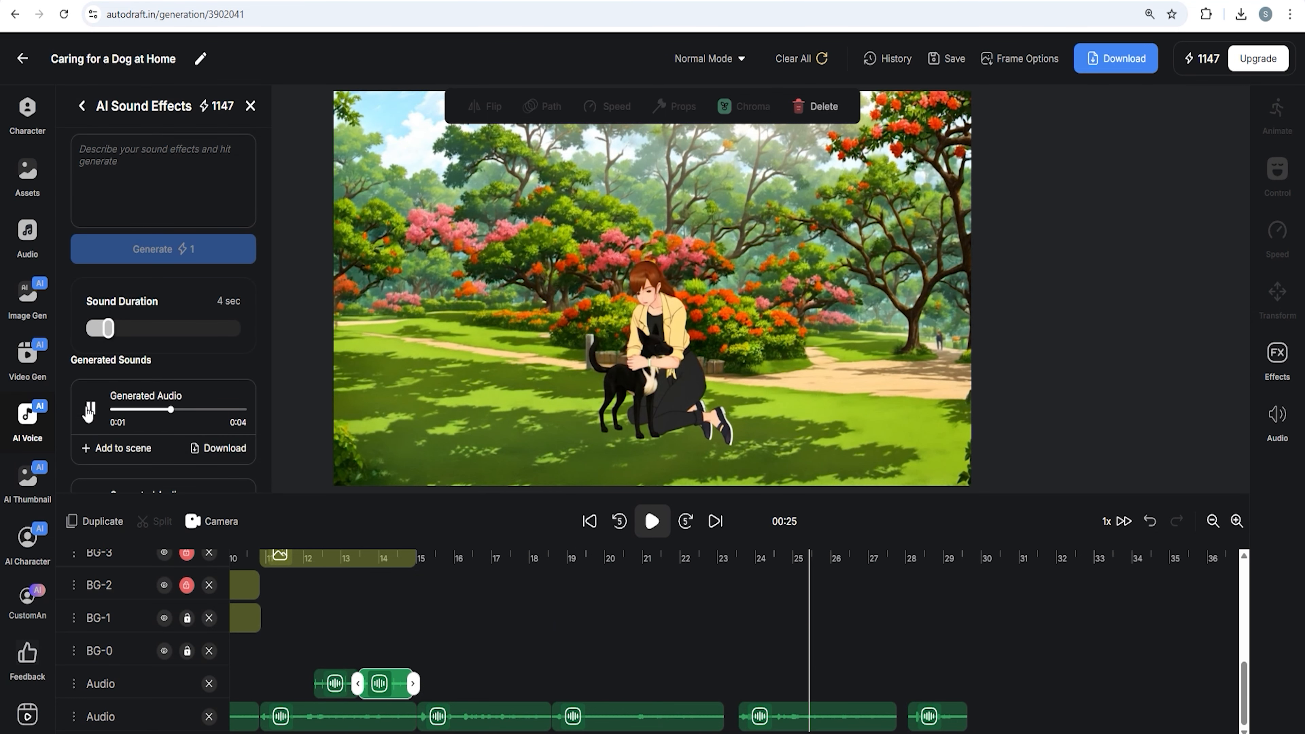
{"action": "left_click", "coordinate": [124, 448]}
{"action": "left_click_drag", "start_coordinate": [858, 682], "coordinate": [834, 683]}
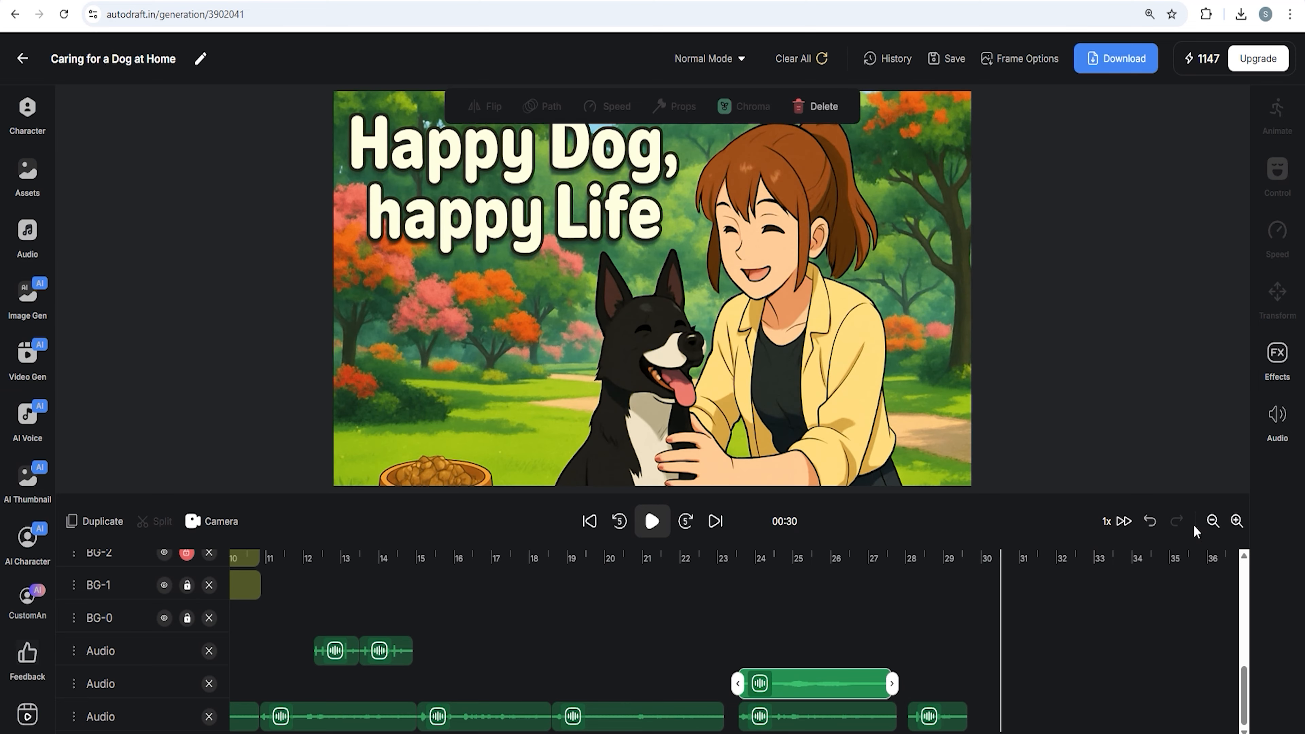
Upload the image PLPY from Downloads as an asset and accept it without cropping
{"action": "left_click", "coordinate": [26, 179]}
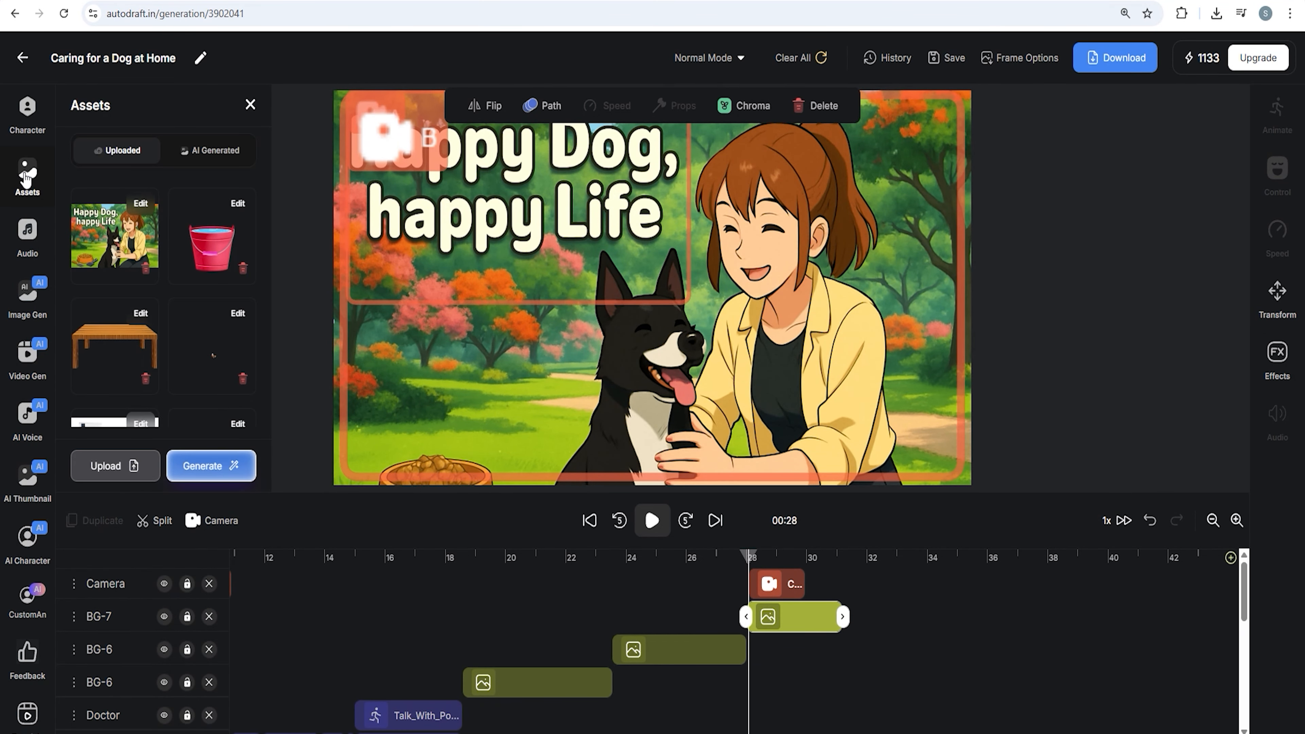
{"action": "left_click", "coordinate": [113, 469]}
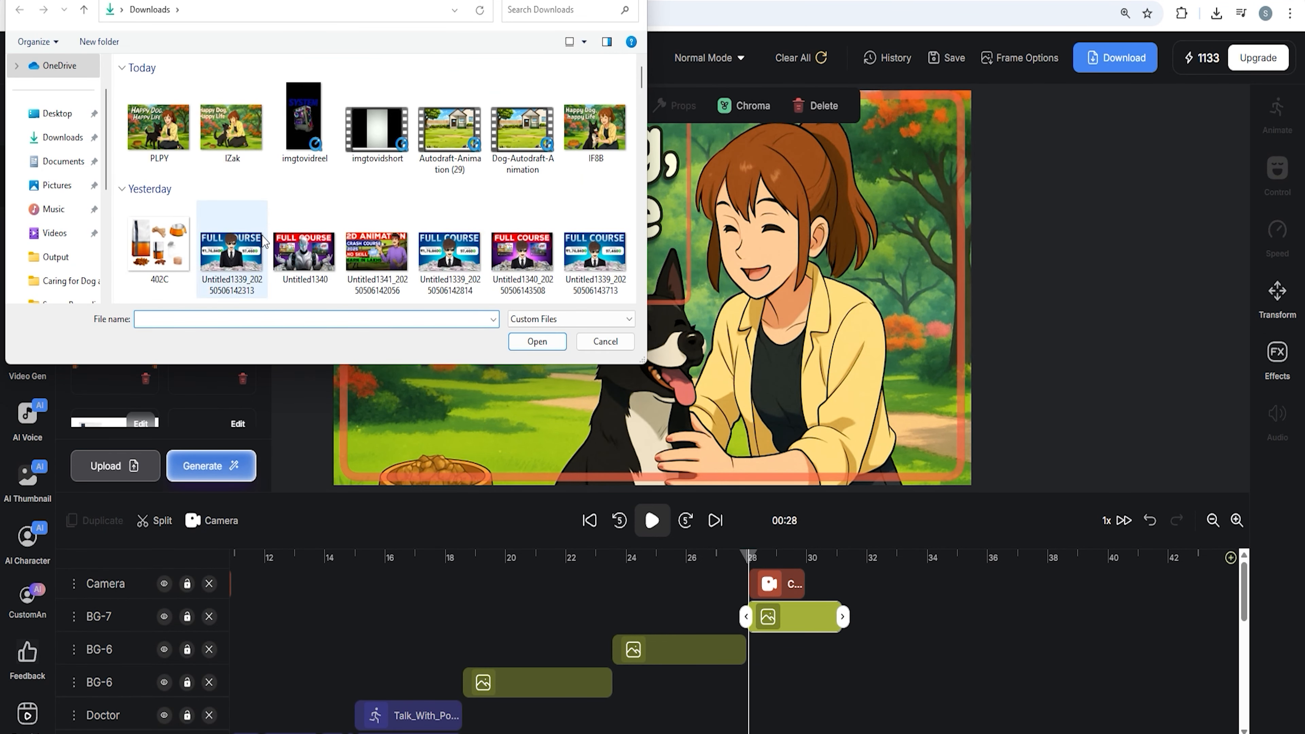
{"action": "left_click", "coordinate": [163, 124]}
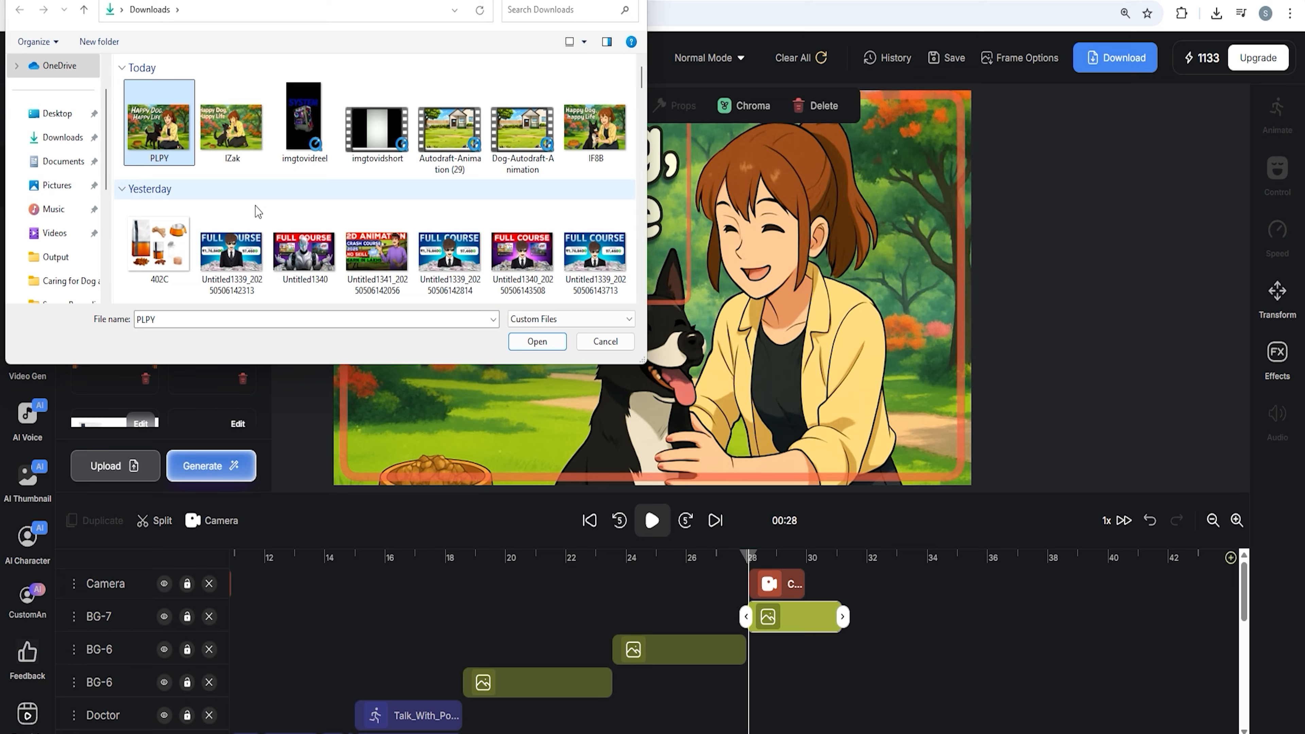
{"action": "left_click", "coordinate": [535, 342]}
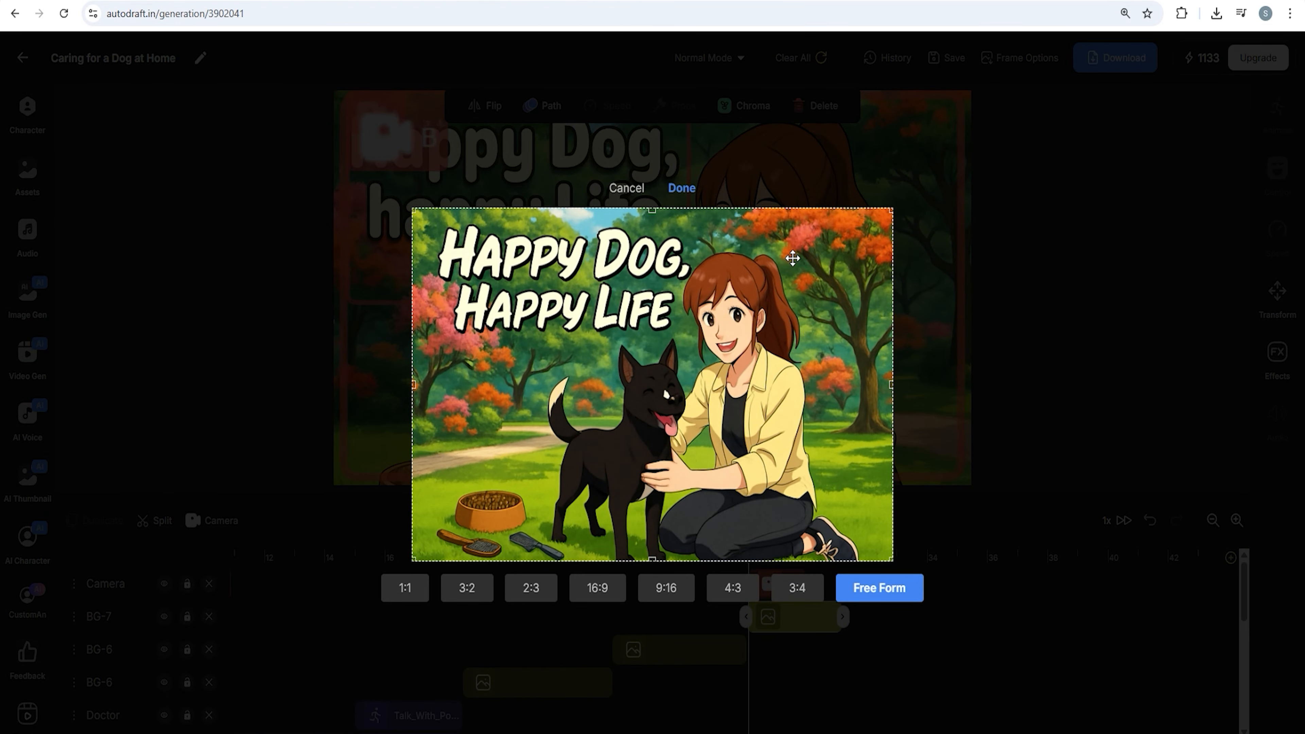
{"action": "left_click", "coordinate": [676, 190]}
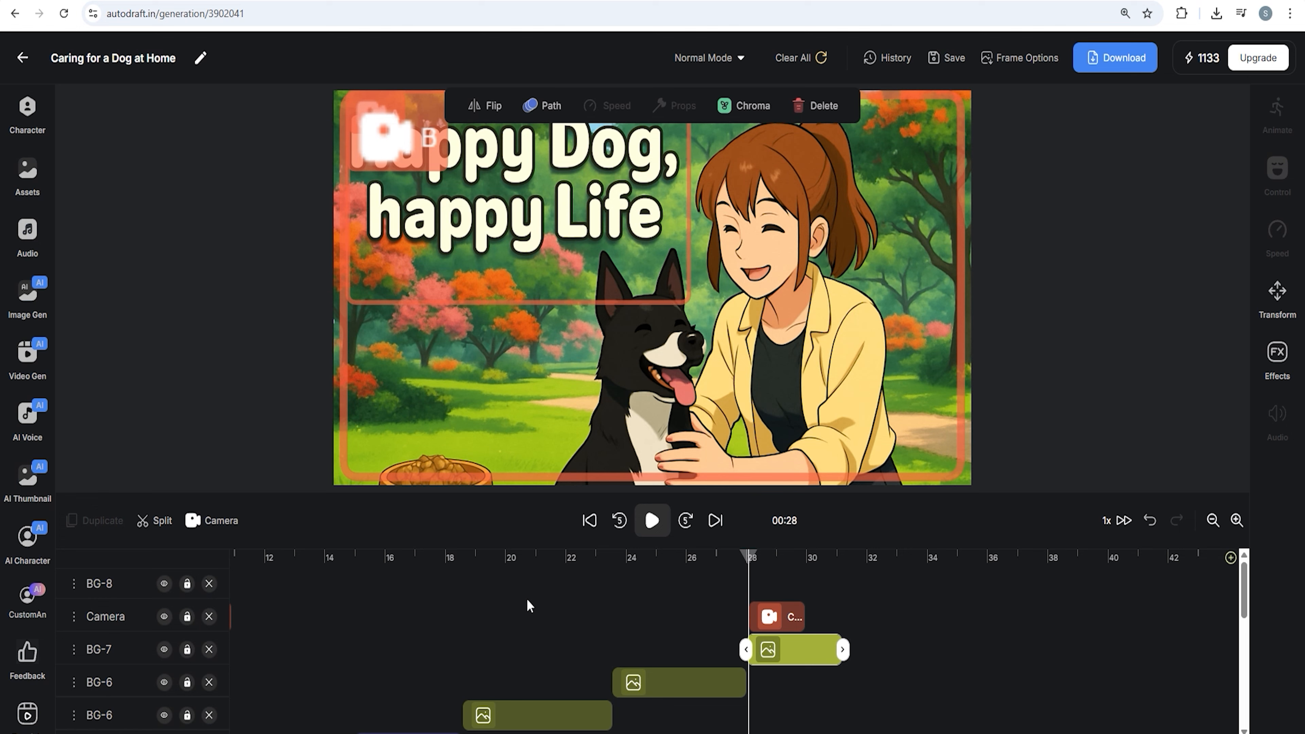
Move the uploaded image's clip to start at about 28 s and stretch it to match the ending thumbnail clip
{"action": "scroll", "coordinate": [577, 621], "scroll_direction": "left", "scroll_amount": 5}
{"action": "left_click_drag", "start_coordinate": [254, 585], "coordinate": [1087, 583]}
{"action": "scroll", "coordinate": [797, 610], "scroll_direction": "right", "scroll_amount": 5}
{"action": "left_click_drag", "start_coordinate": [128, 592], "coordinate": [124, 617]}
{"action": "left_click_drag", "start_coordinate": [777, 620], "coordinate": [844, 621]}
{"action": "left_click", "coordinate": [712, 683]}
{"action": "left_click", "coordinate": [798, 624]}
Resize the new thumbnail image on the canvas so it fills the whole frame
{"action": "left_click", "coordinate": [764, 375]}
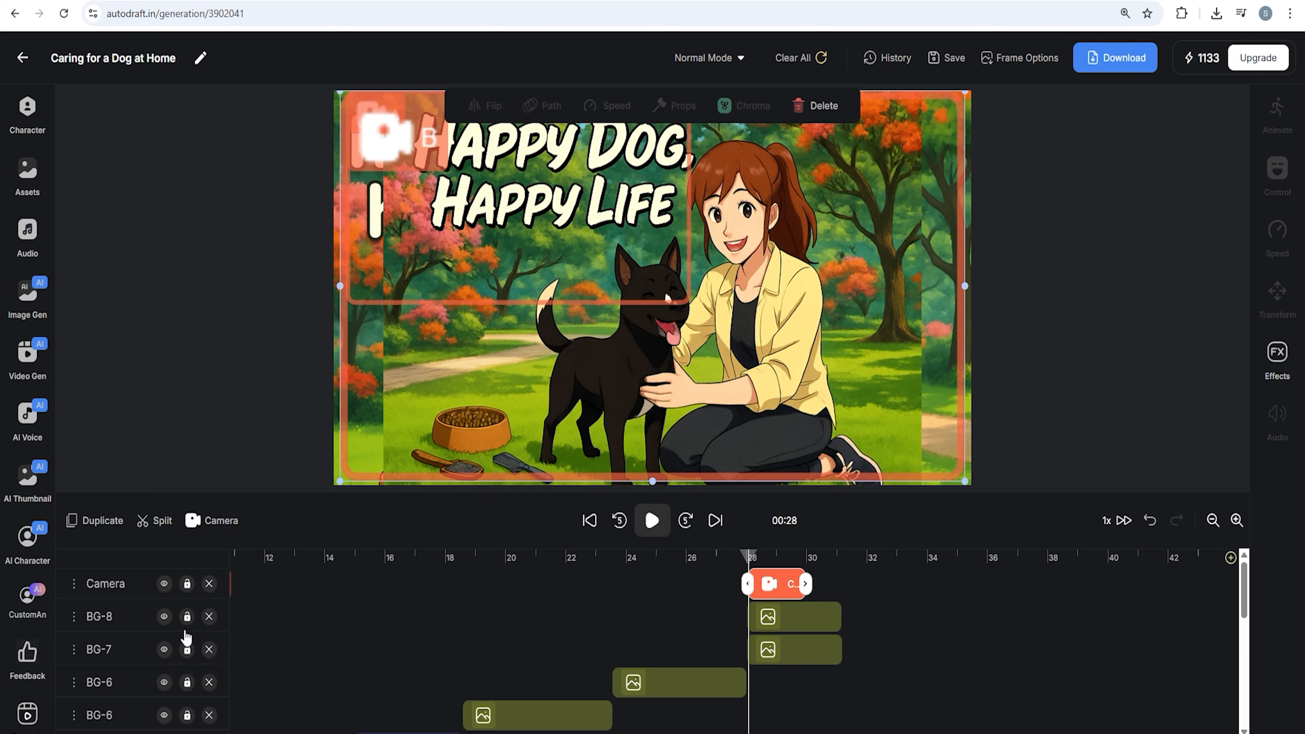
{"action": "left_click", "coordinate": [187, 651]}
{"action": "left_click", "coordinate": [187, 586]}
{"action": "left_click_drag", "start_coordinate": [872, 406], "coordinate": [851, 336]}
{"action": "left_click", "coordinate": [164, 584]}
{"action": "left_click", "coordinate": [163, 649]}
{"action": "left_click_drag", "start_coordinate": [872, 485], "coordinate": [975, 493]}
{"action": "left_click_drag", "start_coordinate": [914, 439], "coordinate": [918, 395]}
{"action": "left_click_drag", "start_coordinate": [916, 344], "coordinate": [910, 381]}
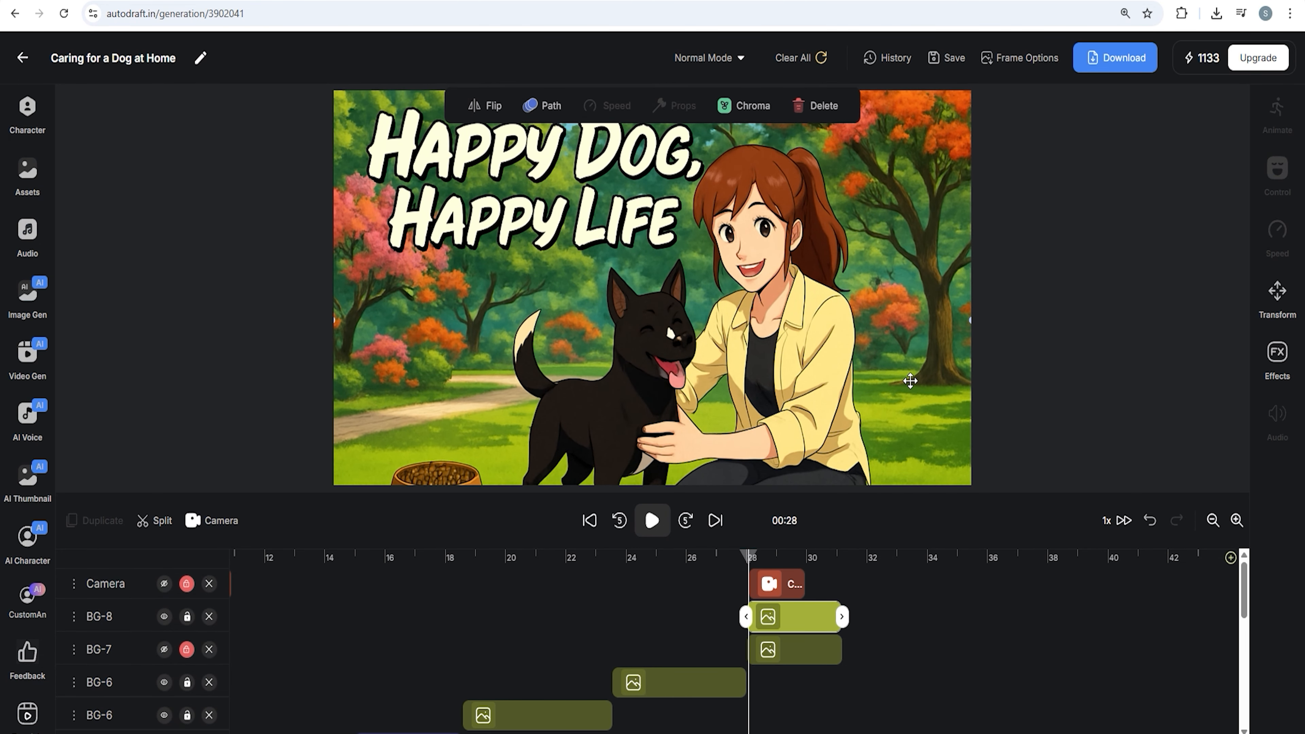
Delete the old thumbnail clip on the BG-7 layer, keeping the new image as the ending
{"action": "left_click", "coordinate": [164, 586]}
{"action": "left_click", "coordinate": [164, 586]}
{"action": "left_click", "coordinate": [164, 586]}
{"action": "left_click", "coordinate": [163, 586]}
{"action": "left_click", "coordinate": [164, 617]}
{"action": "left_click", "coordinate": [164, 649]}
{"action": "left_click", "coordinate": [163, 617]}
{"action": "left_click", "coordinate": [806, 650]}
{"action": "left_click", "coordinate": [822, 106]}
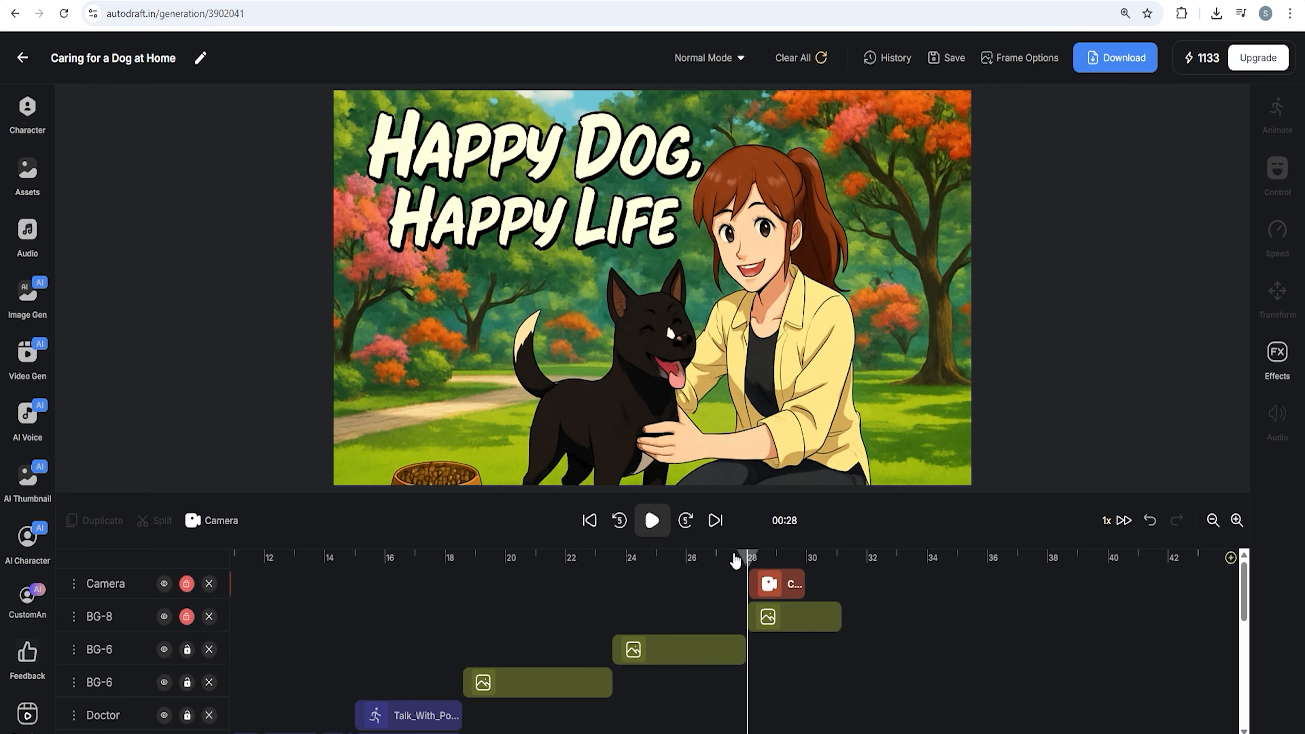
Replay the video from the start and save the animation
{"action": "left_click", "coordinate": [652, 521]}
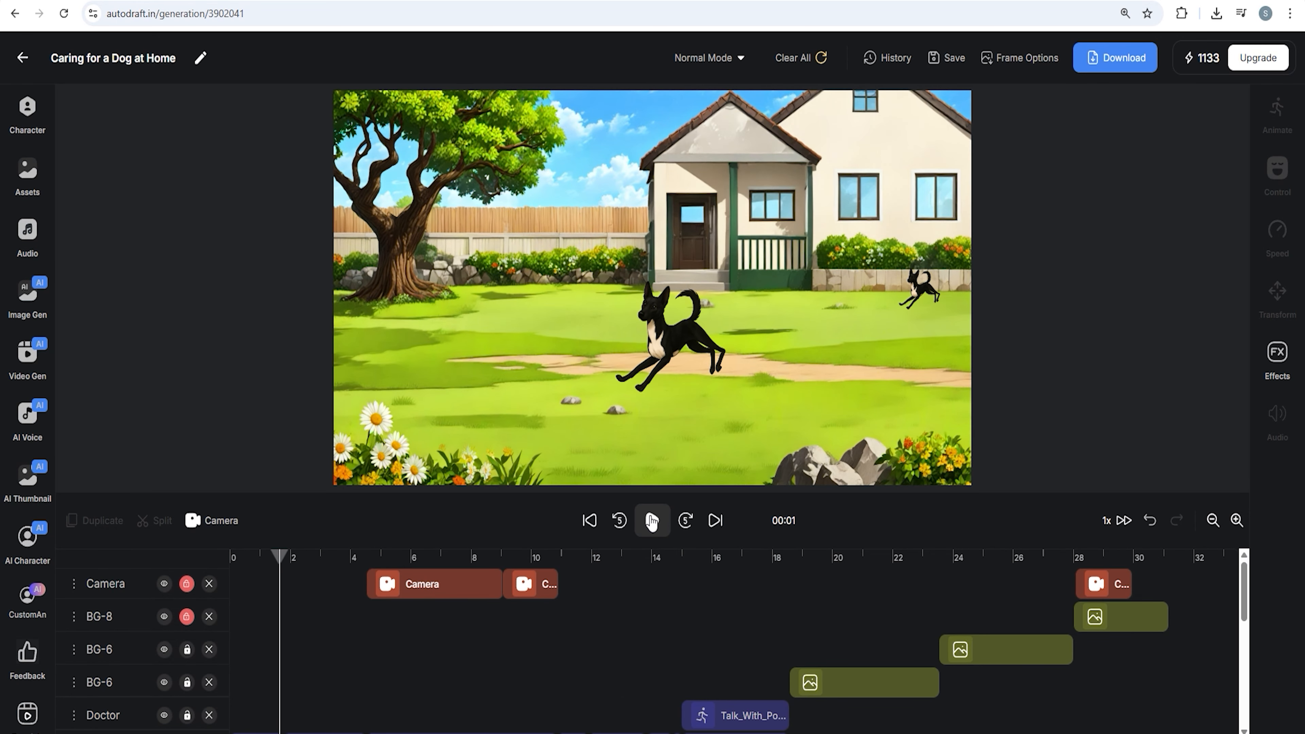
{"action": "left_click", "coordinate": [588, 522]}
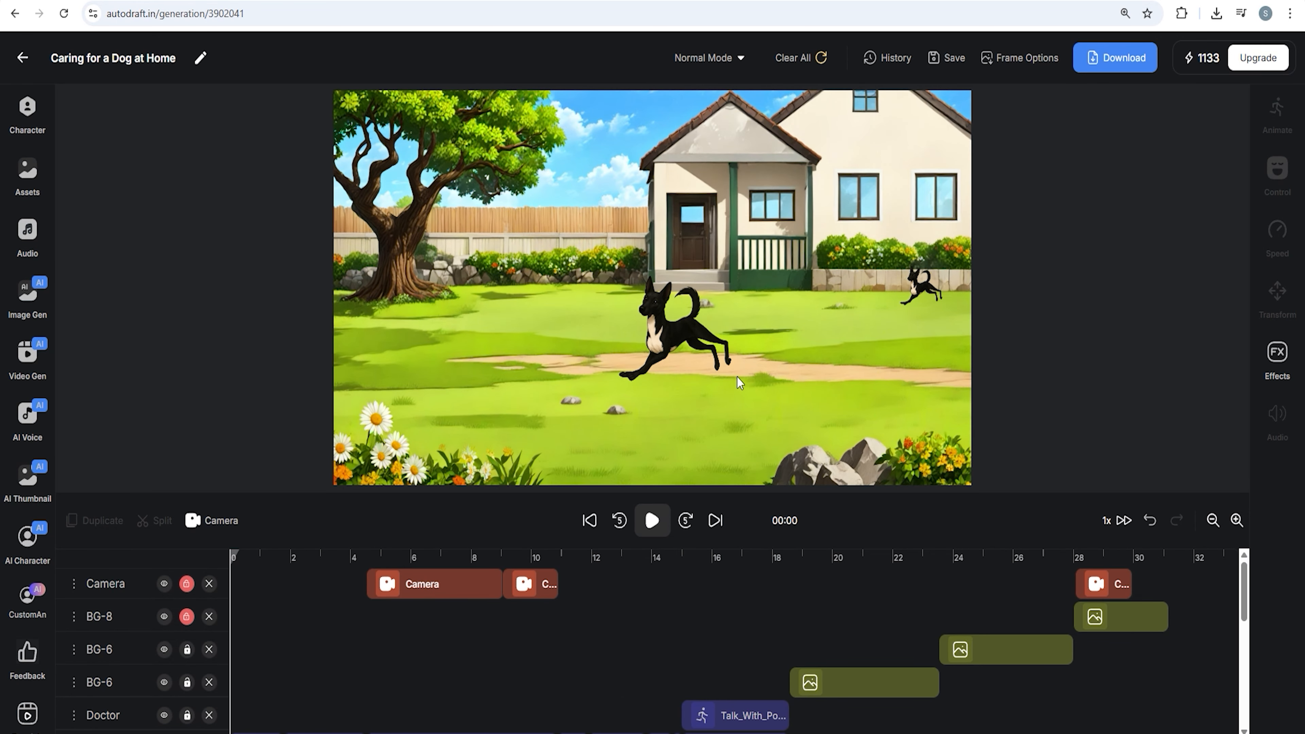
{"action": "left_click", "coordinate": [952, 61]}
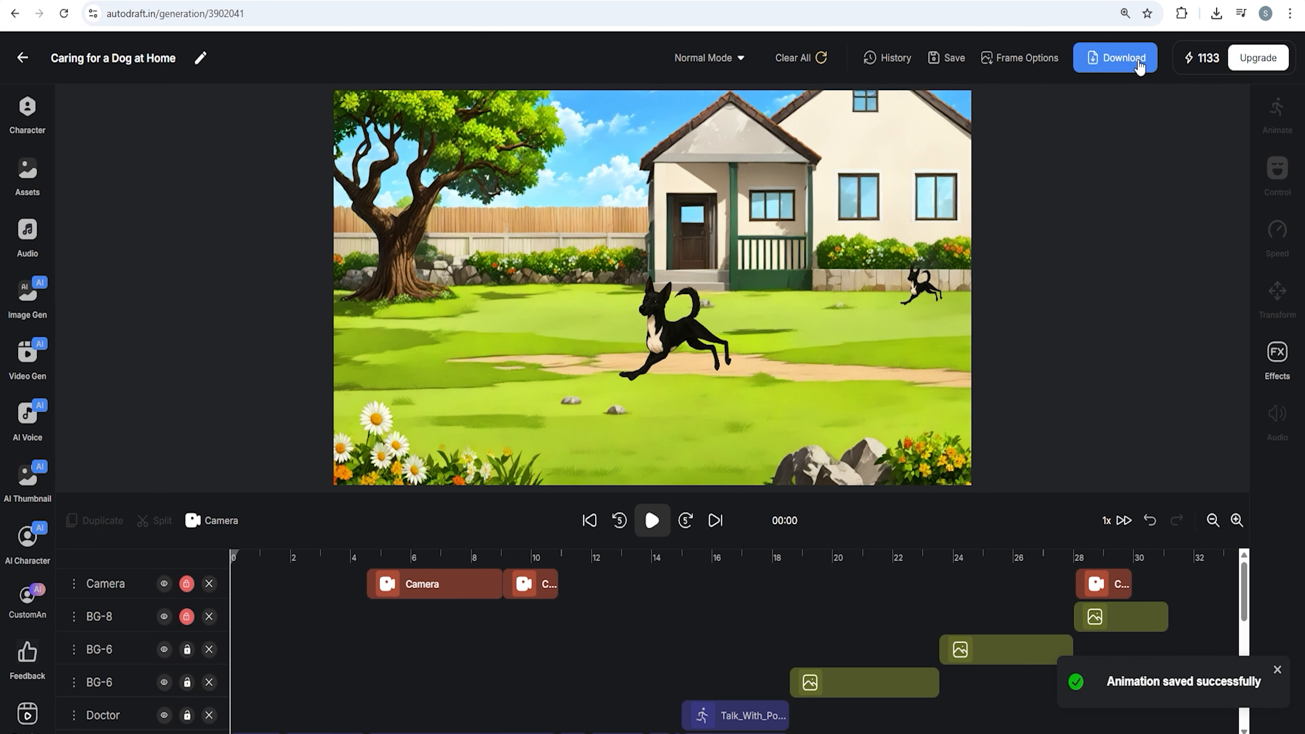
Download the finished video at FHD 1080p quality
{"action": "left_click", "coordinate": [1127, 60]}
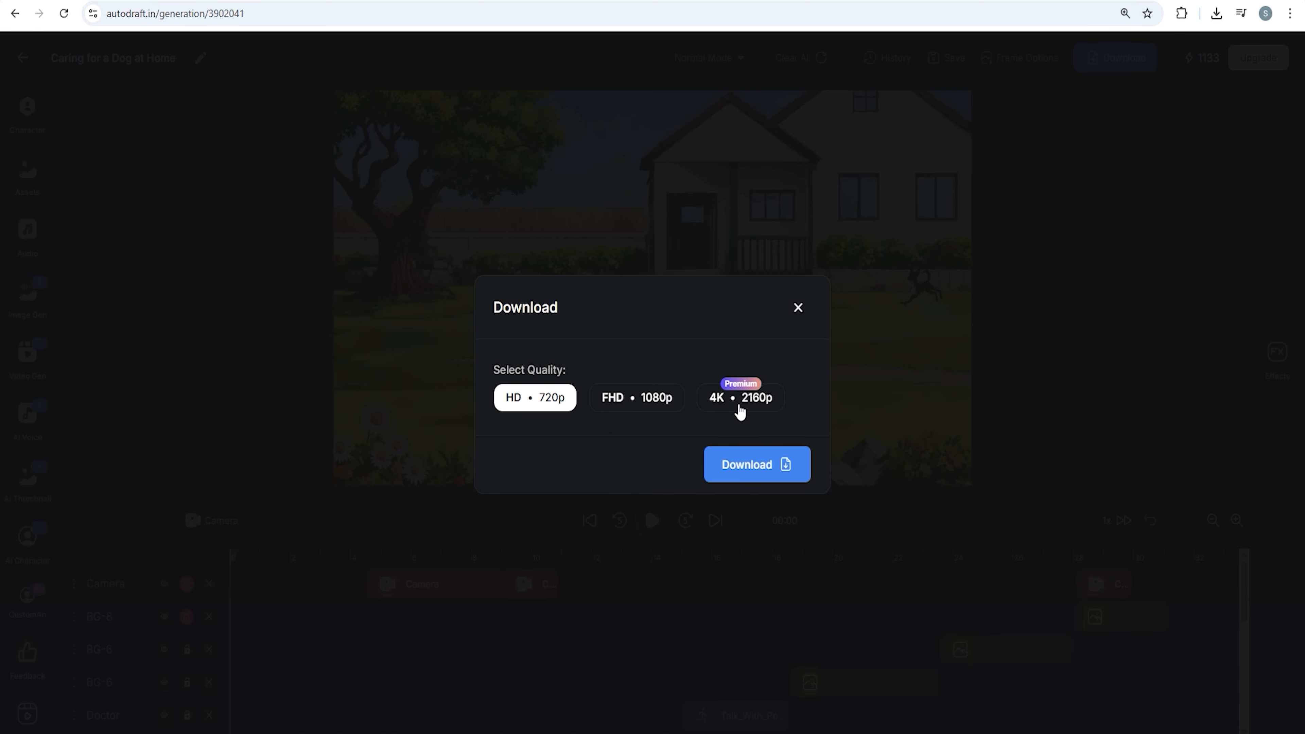
{"action": "left_click", "coordinate": [647, 407]}
{"action": "left_click", "coordinate": [746, 474]}
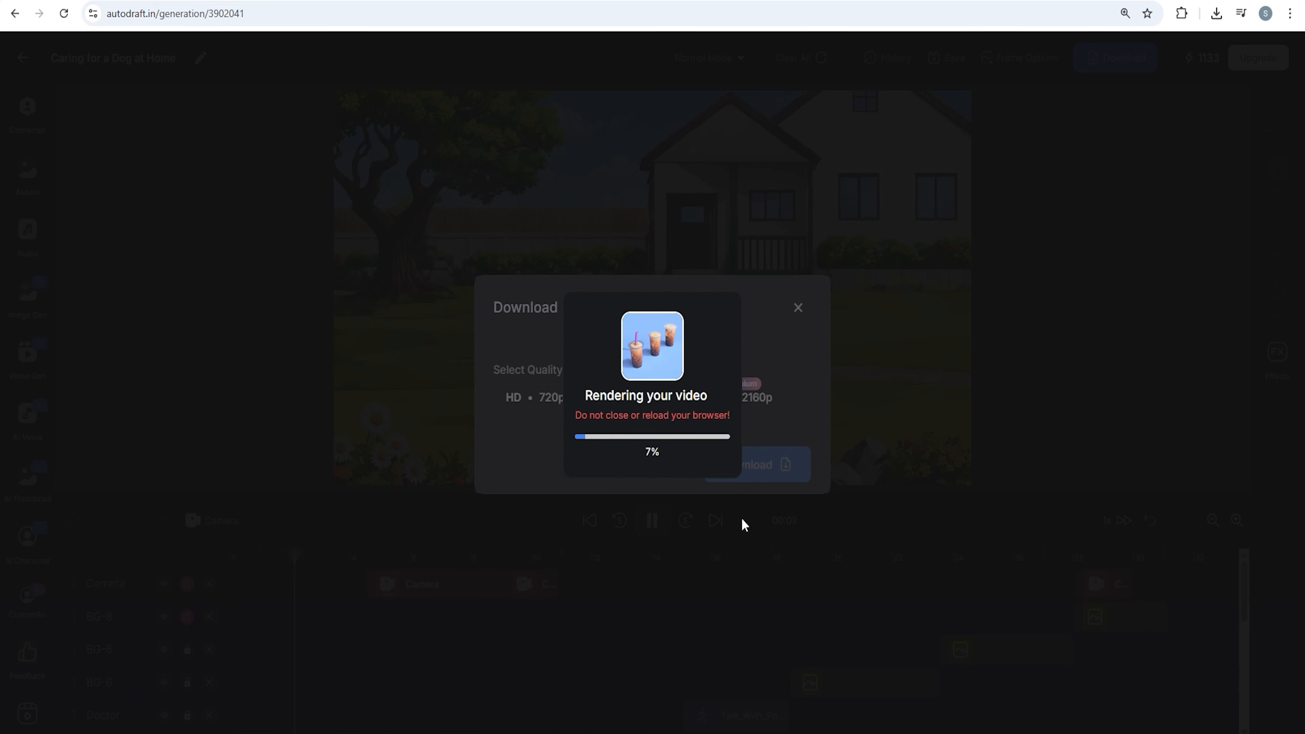